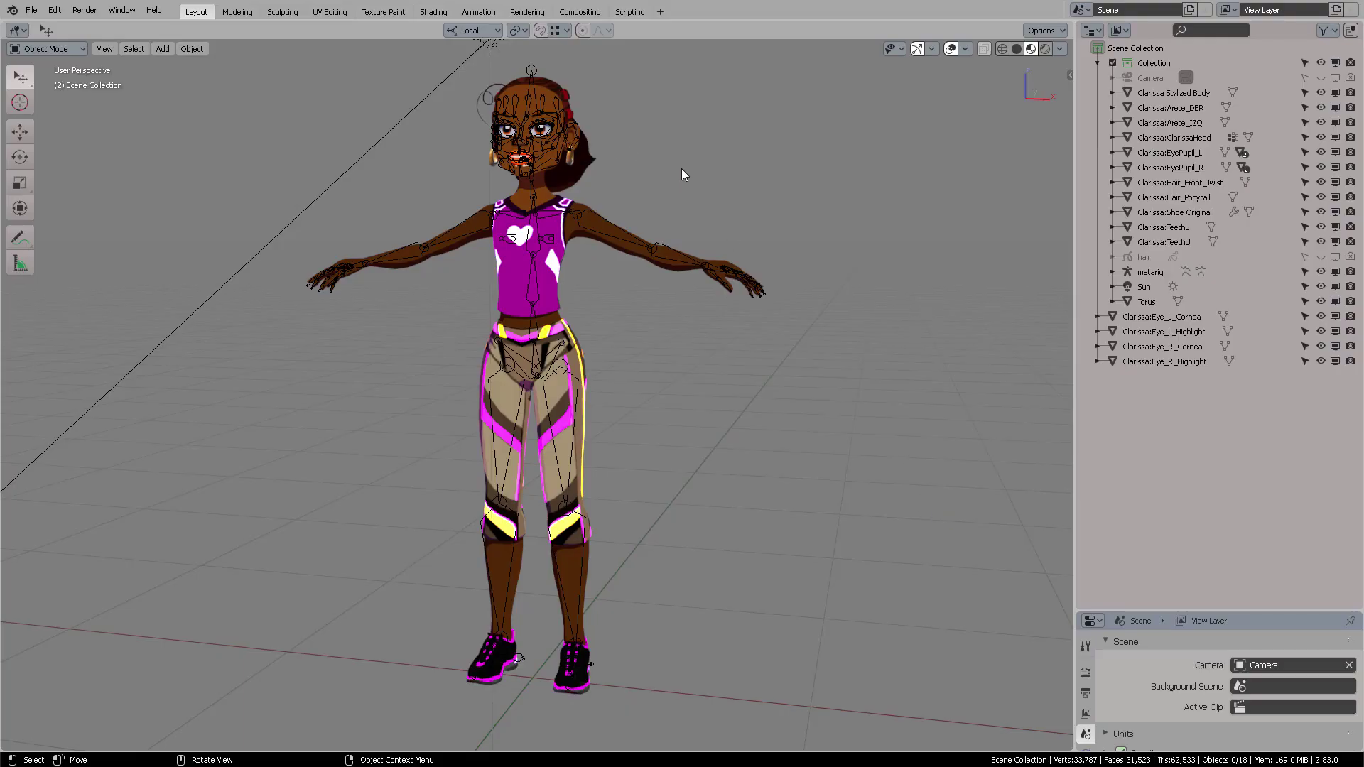
- Examine the character with its metarig from several angles and check the contents of the main collection
{"action": "middle_click_drag", "start_coordinate": [672, 169], "coordinate": [781, 238]}
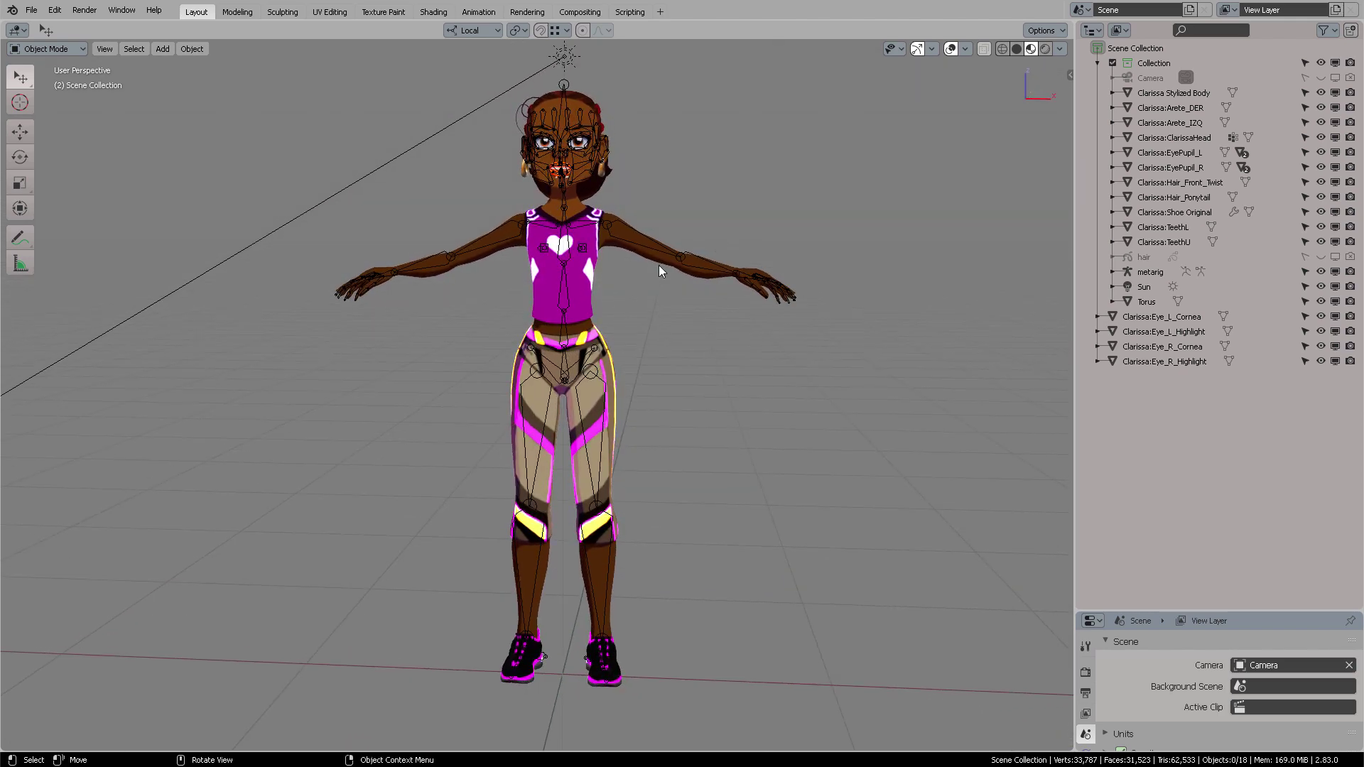
{"action": "middle_click_drag", "start_coordinate": [659, 270], "coordinate": [722, 317]}
{"action": "scroll", "coordinate": [722, 310], "scroll_direction": "up", "scroll_amount": 3}
{"action": "middle_click_drag", "start_coordinate": [728, 261], "coordinate": [668, 383]}
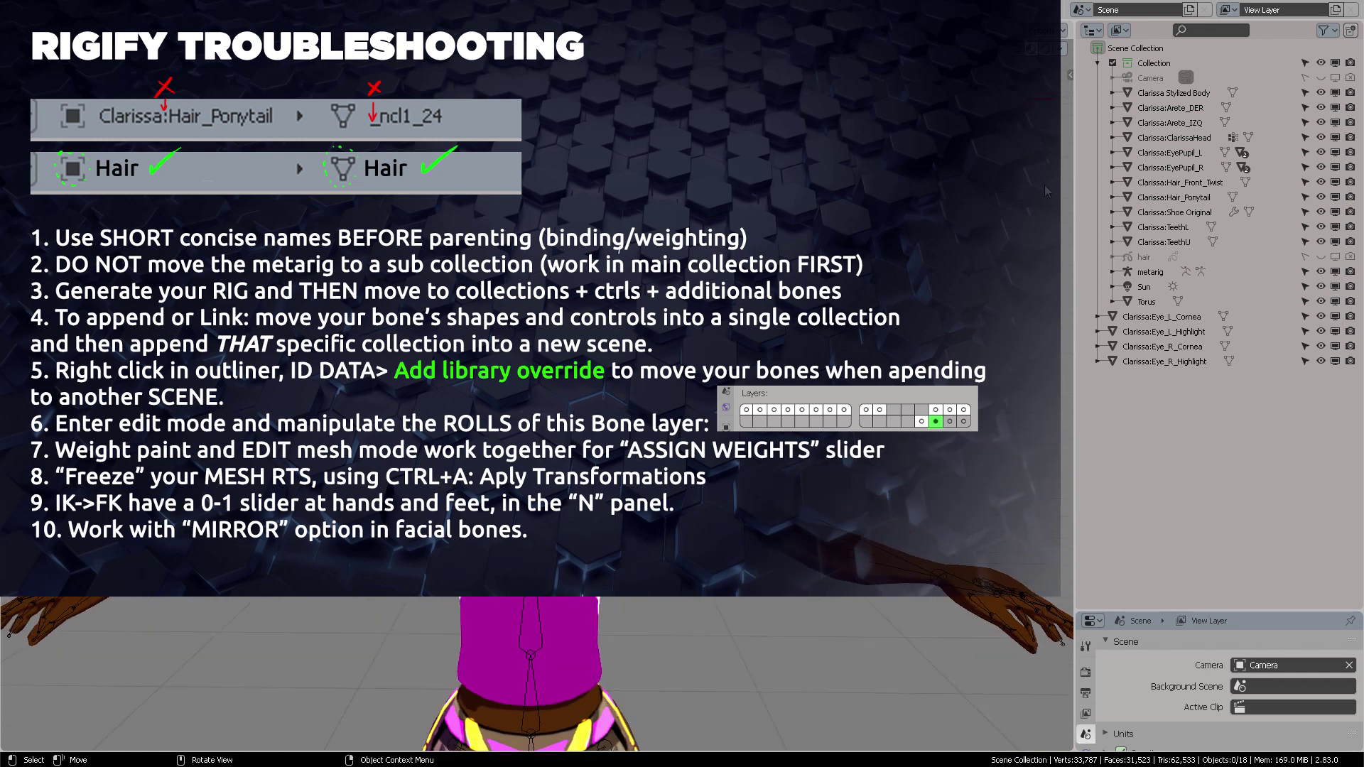
{"action": "left_click", "coordinate": [1098, 64]}
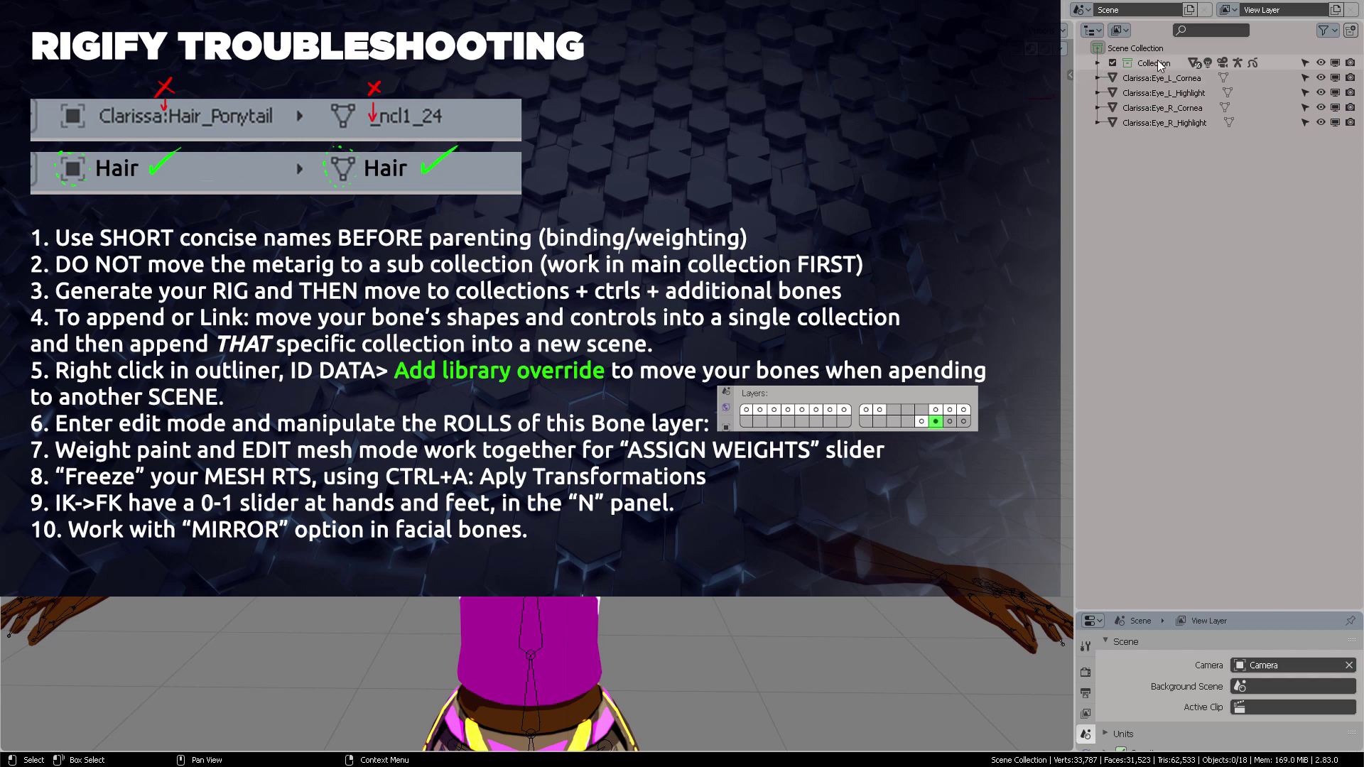
{"action": "left_click", "coordinate": [1099, 63]}
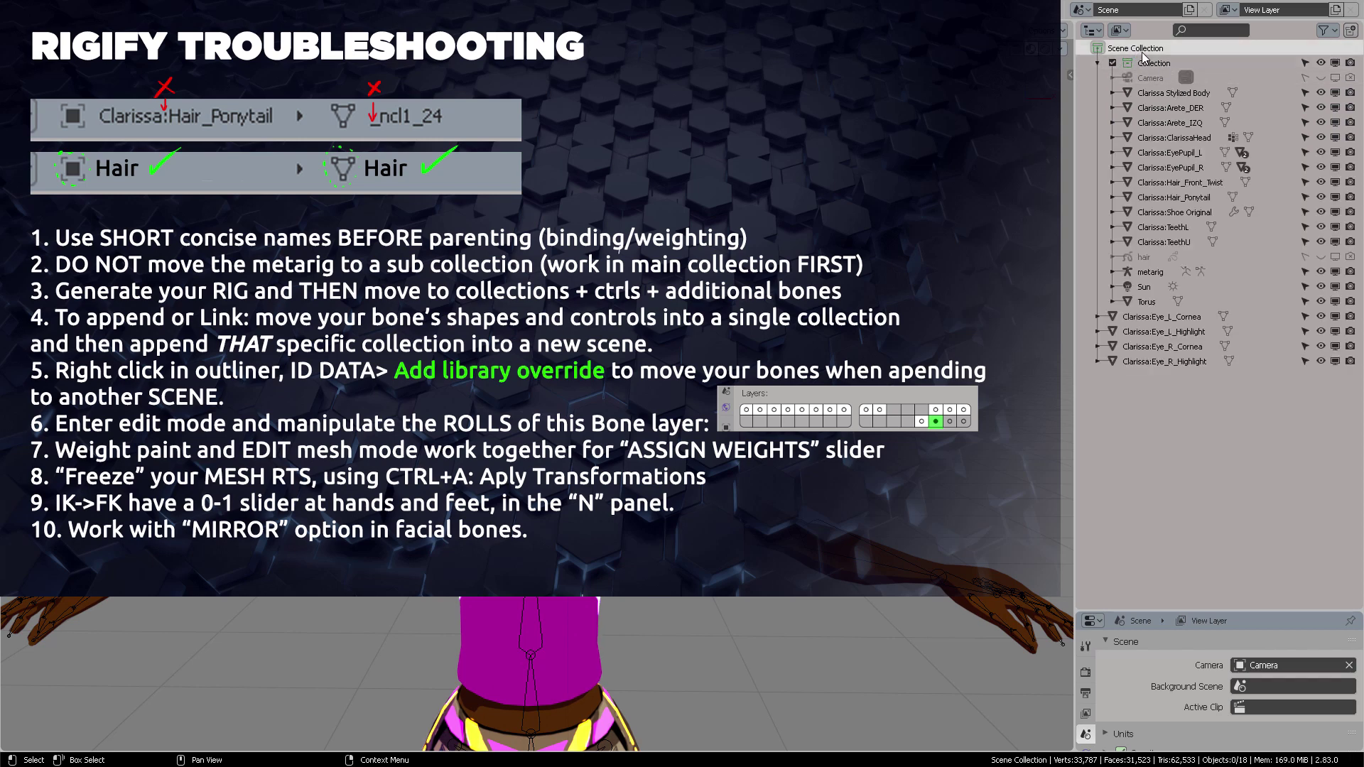
{"action": "scroll", "coordinate": [604, 384], "scroll_direction": "down", "scroll_amount": 2}
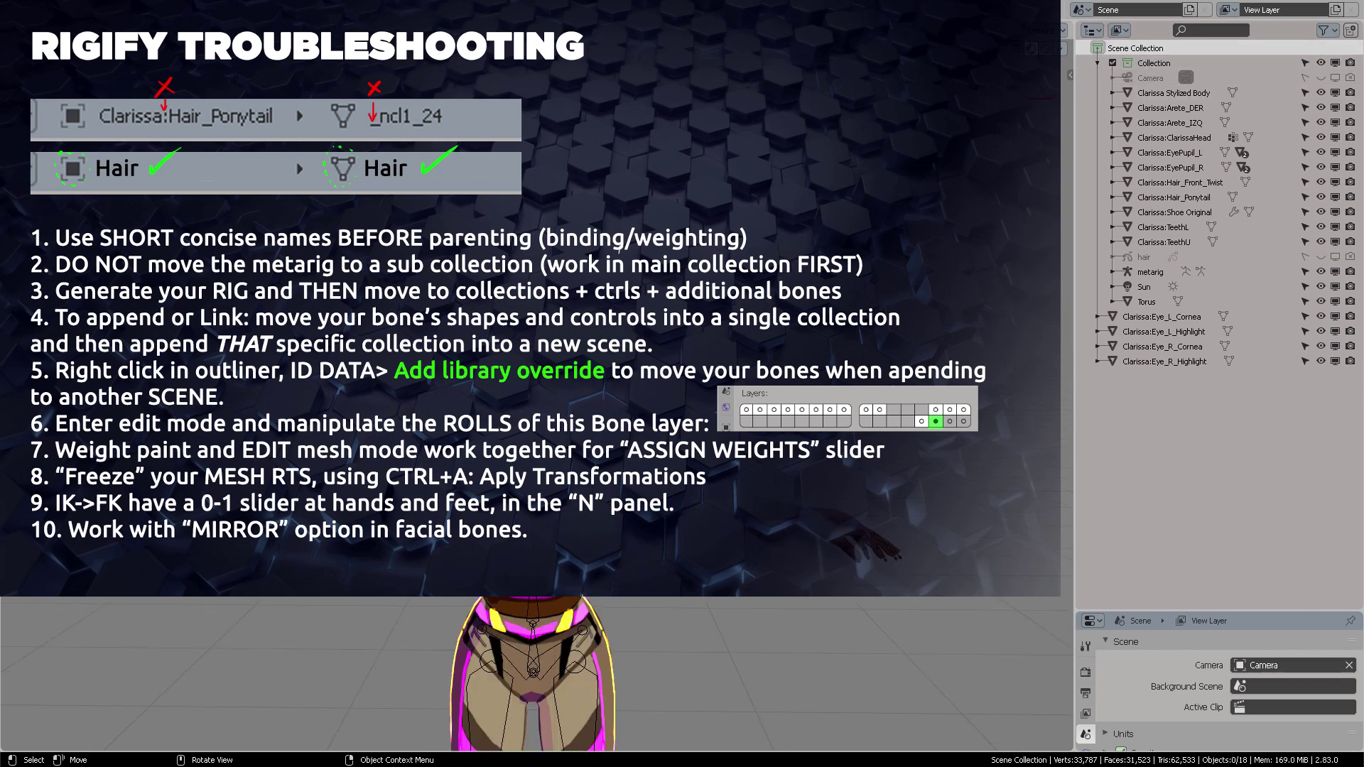
{"action": "middle_click_drag", "start_coordinate": [604, 384], "coordinate": [616, 324], "text": "shift"}
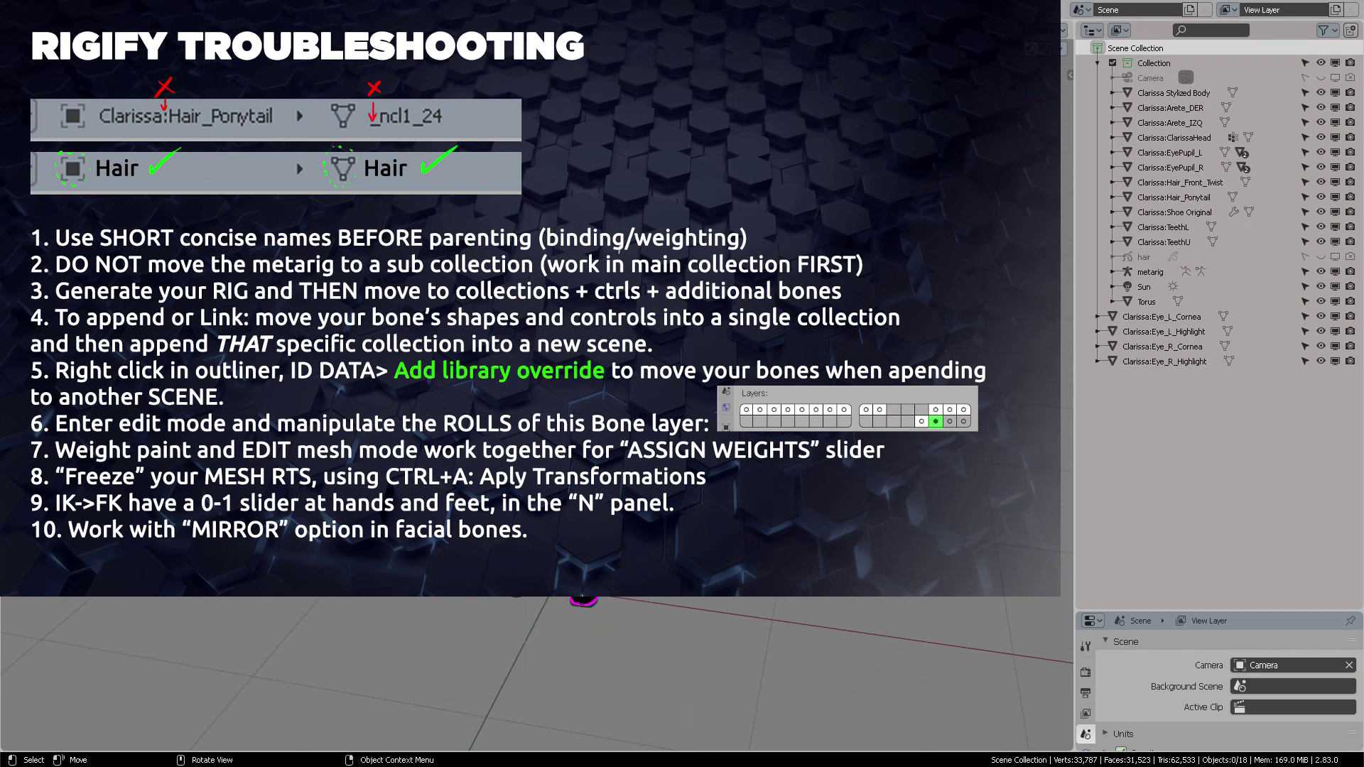
{"action": "scroll", "coordinate": [616, 324], "scroll_direction": "up", "scroll_amount": 2}
{"action": "middle_click_drag", "start_coordinate": [615, 324], "coordinate": [752, 436], "text": "shift"}
{"action": "scroll", "coordinate": [582, 425], "scroll_direction": "down", "scroll_amount": 2}
{"action": "scroll", "coordinate": [708, 329], "scroll_direction": "up", "scroll_amount": 3}
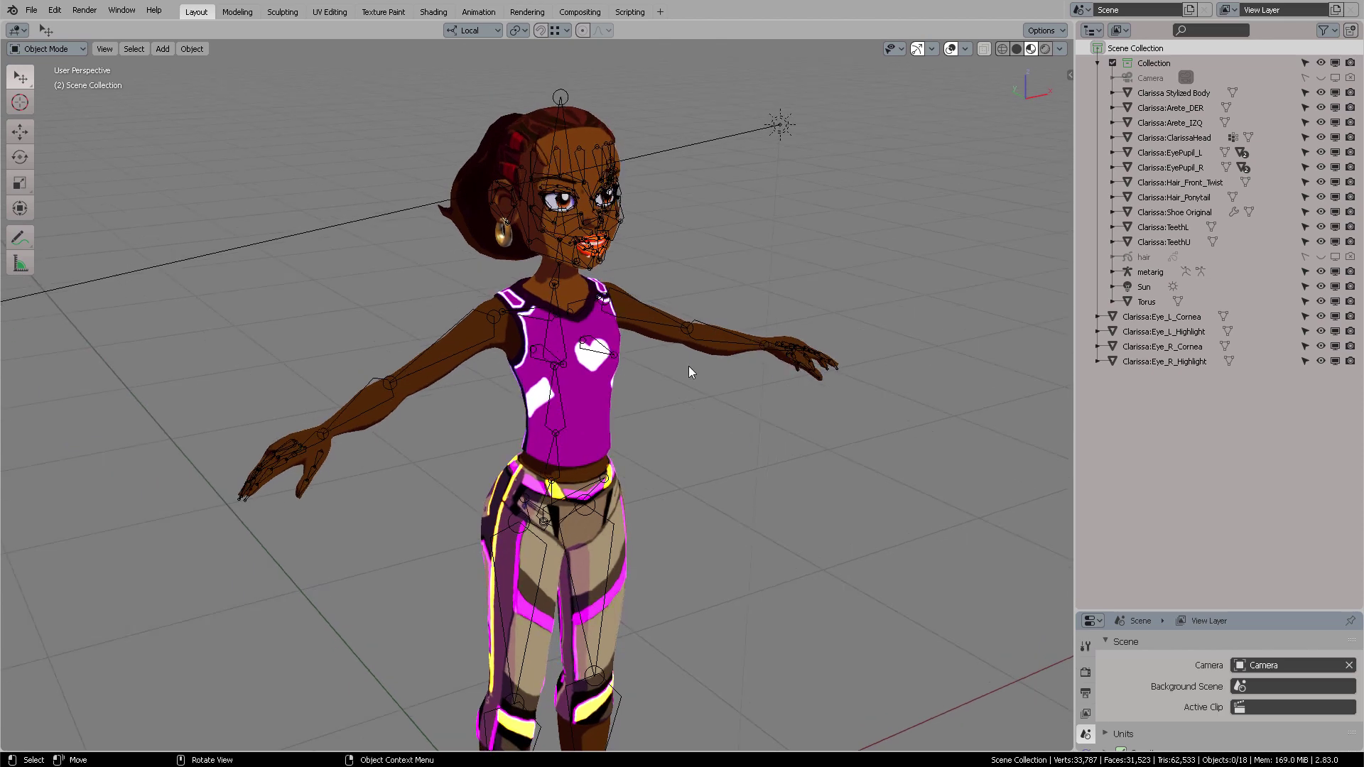
- Select the character's body mesh and display its location, rotation and scale values
{"action": "left_click", "coordinate": [557, 297]}
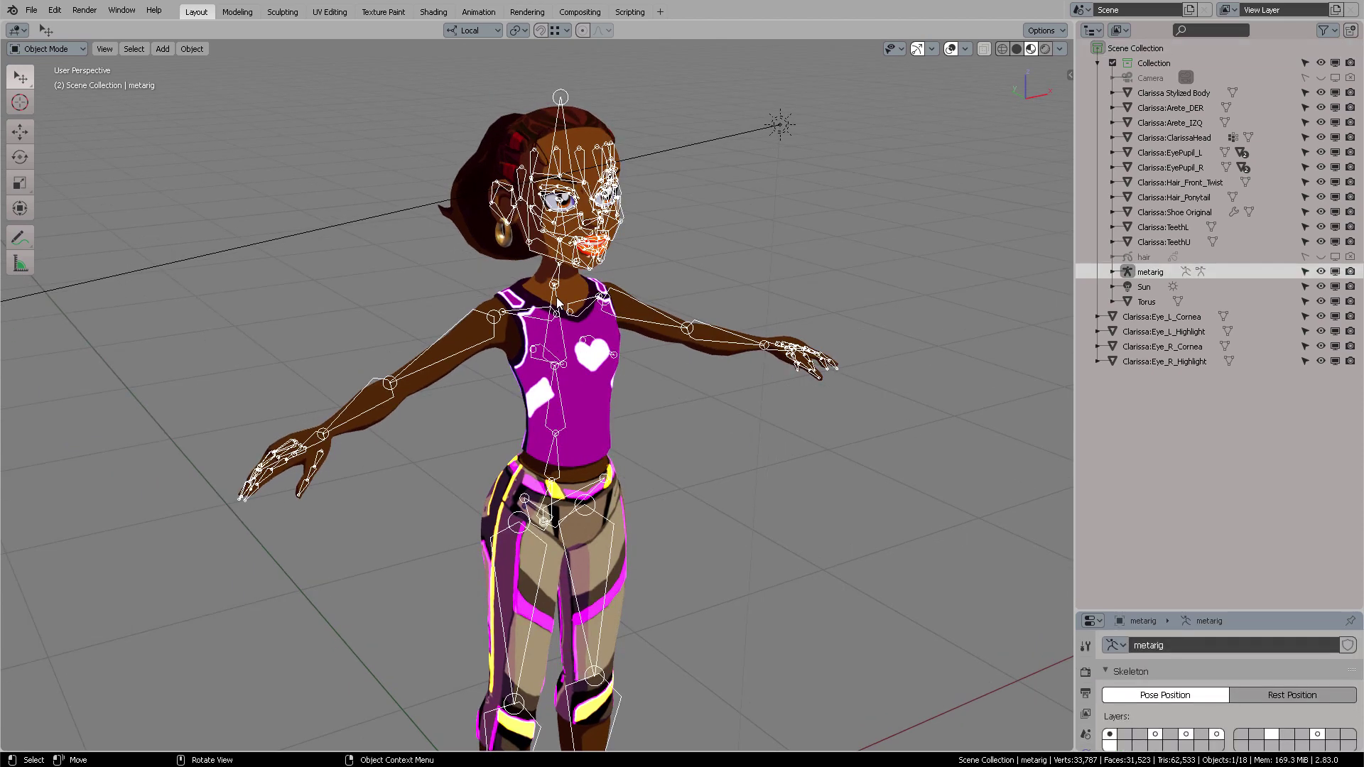
{"action": "left_click", "coordinate": [600, 384]}
{"action": "middle_click_drag", "start_coordinate": [767, 390], "coordinate": [684, 374]}
{"action": "key", "text": "n"}
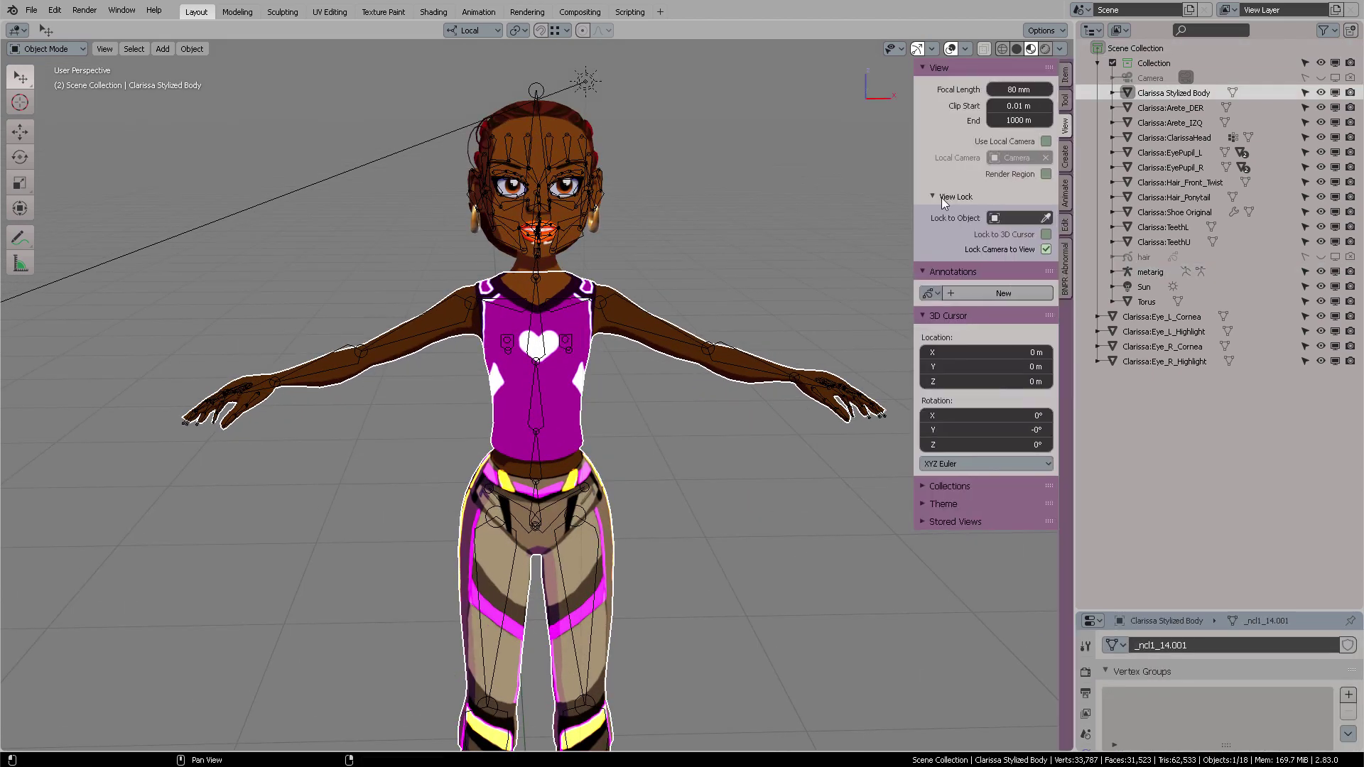
{"action": "left_click", "coordinate": [1066, 75]}
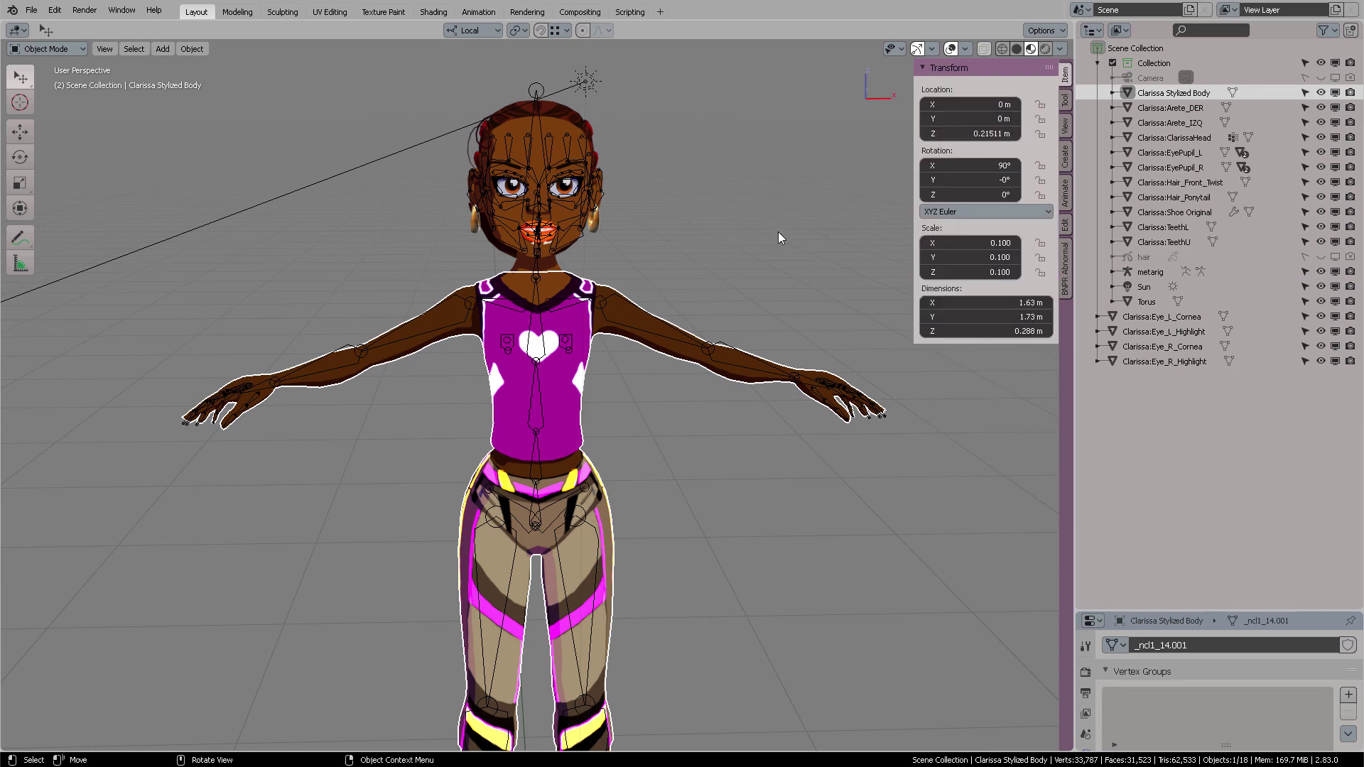
{"action": "middle_click_drag", "start_coordinate": [778, 232], "coordinate": [703, 245]}
{"action": "middle_click_drag", "start_coordinate": [713, 304], "coordinate": [708, 234]}
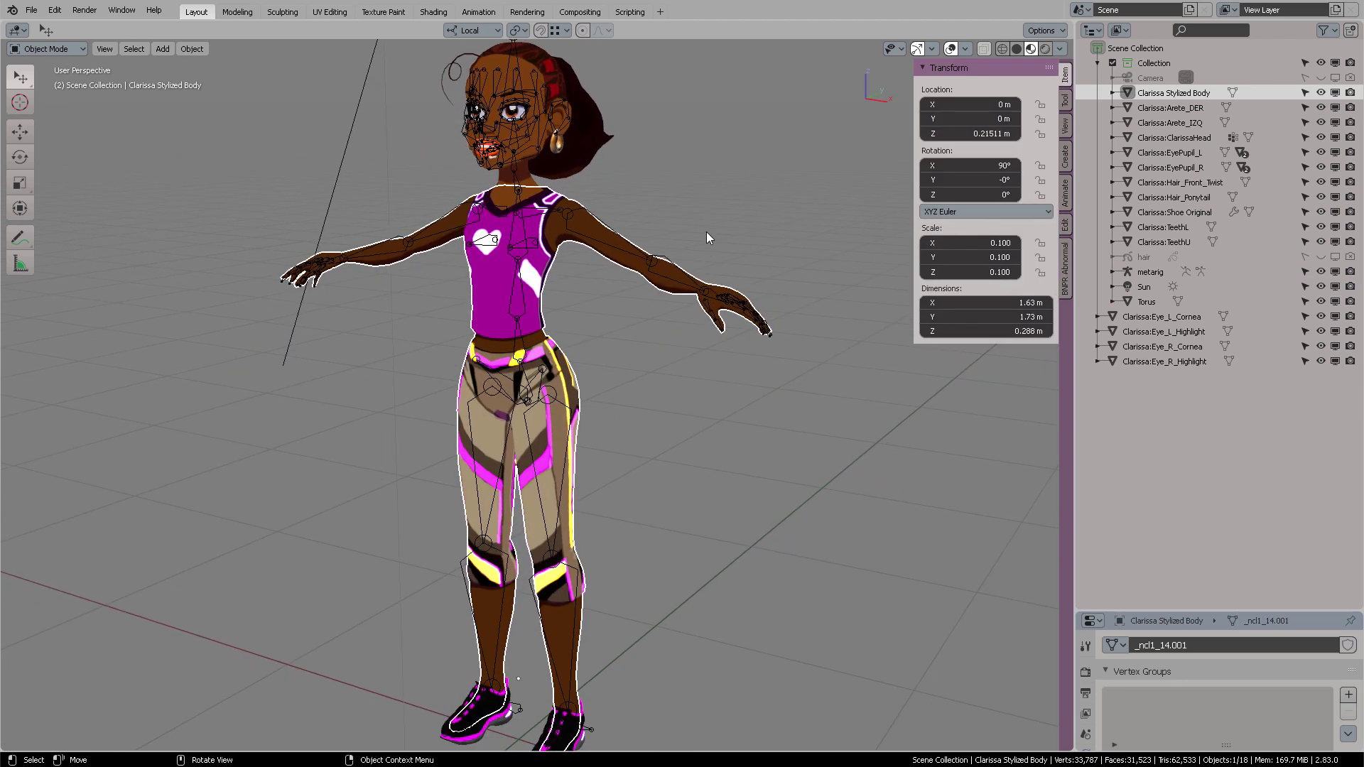
- Try an X rotation of 0° on the body mesh and set it back to 90°
{"action": "left_click", "coordinate": [960, 165]}
{"action": "key", "text": "Return"}
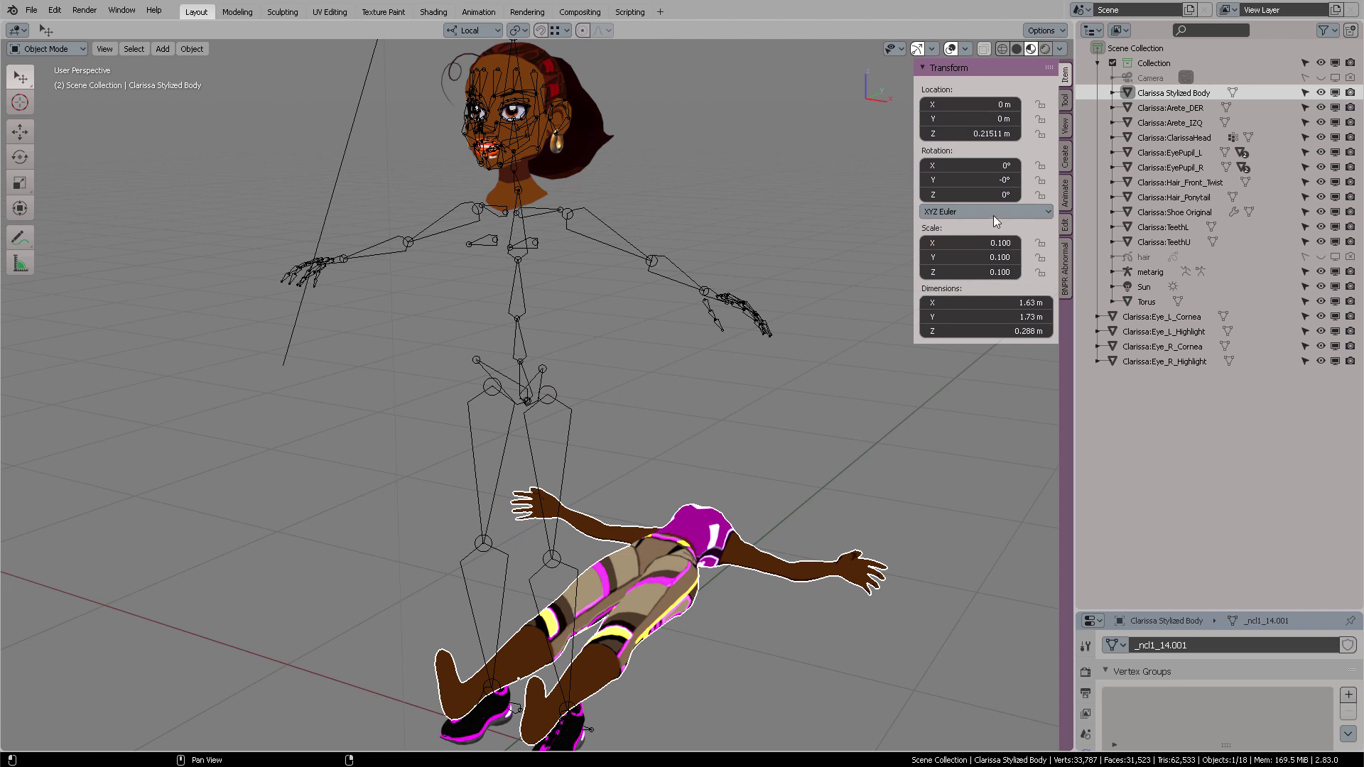
{"action": "left_click", "coordinate": [980, 165]}
{"action": "key", "text": "Return"}
{"action": "middle_click_drag", "start_coordinate": [634, 223], "coordinate": [683, 233]}
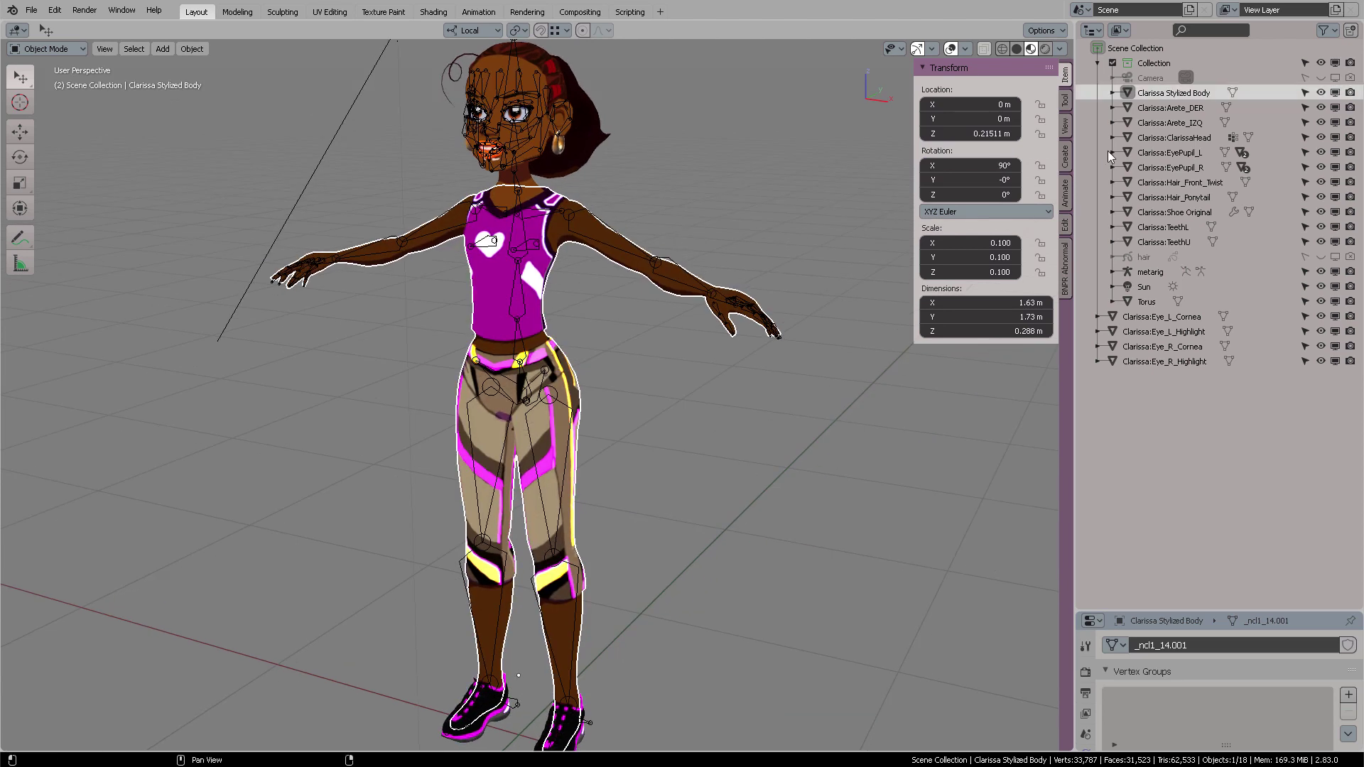
- Select the metarig and examine its transform values and the bone placement in the hand and along the body
{"action": "left_click", "coordinate": [520, 213]}
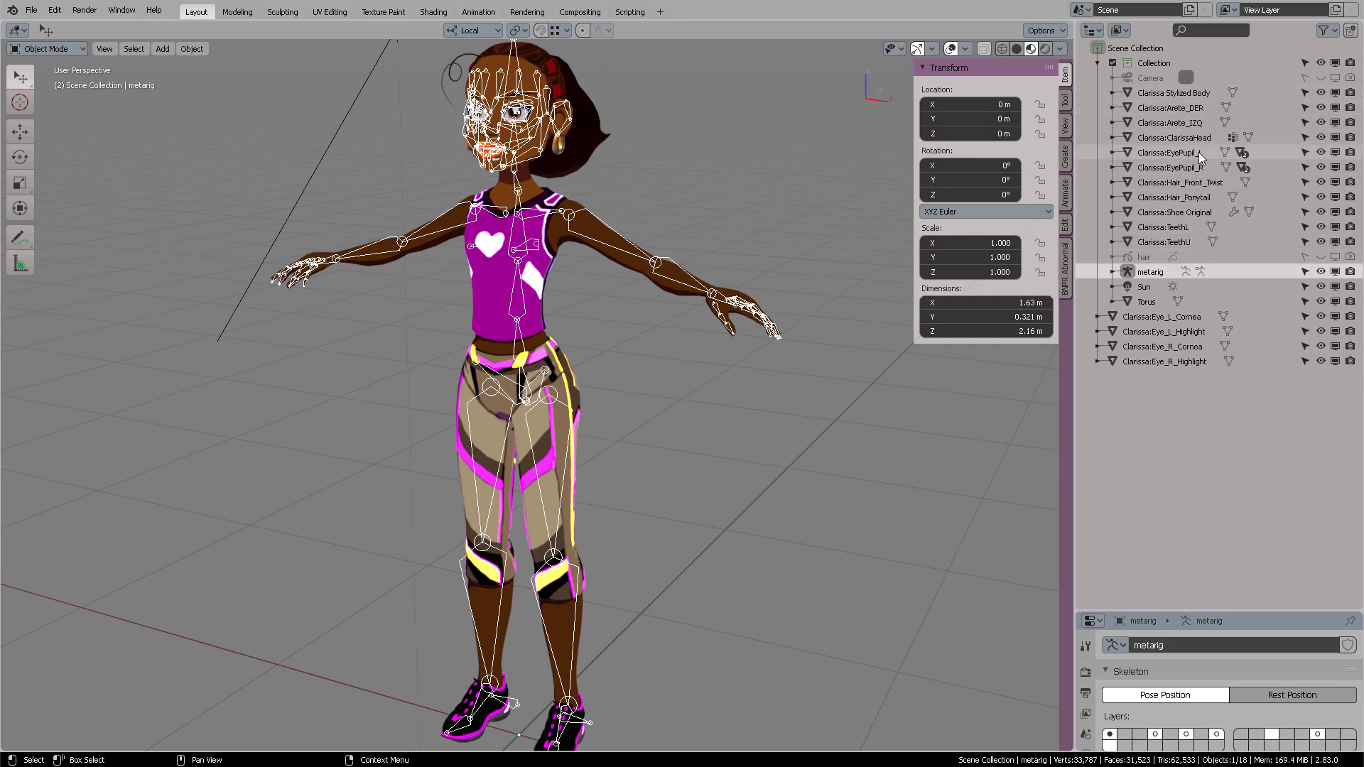
{"action": "scroll", "coordinate": [756, 220], "scroll_direction": "down", "scroll_amount": 4}
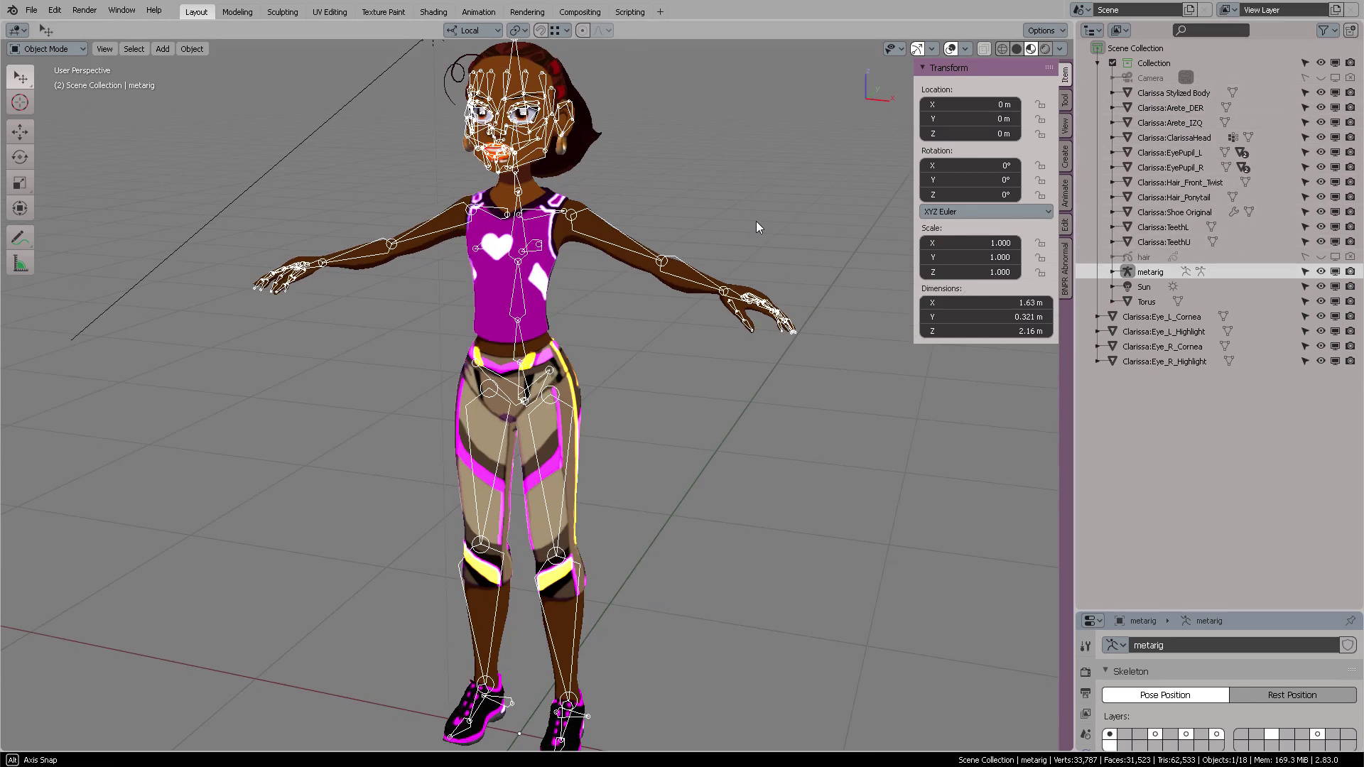
{"action": "middle_click_drag", "start_coordinate": [740, 262], "coordinate": [661, 268]}
{"action": "scroll", "coordinate": [742, 277], "scroll_direction": "up", "scroll_amount": 5}
{"action": "middle_click_drag", "start_coordinate": [742, 277], "coordinate": [774, 302]}
{"action": "scroll", "coordinate": [742, 284], "scroll_direction": "up", "scroll_amount": 2}
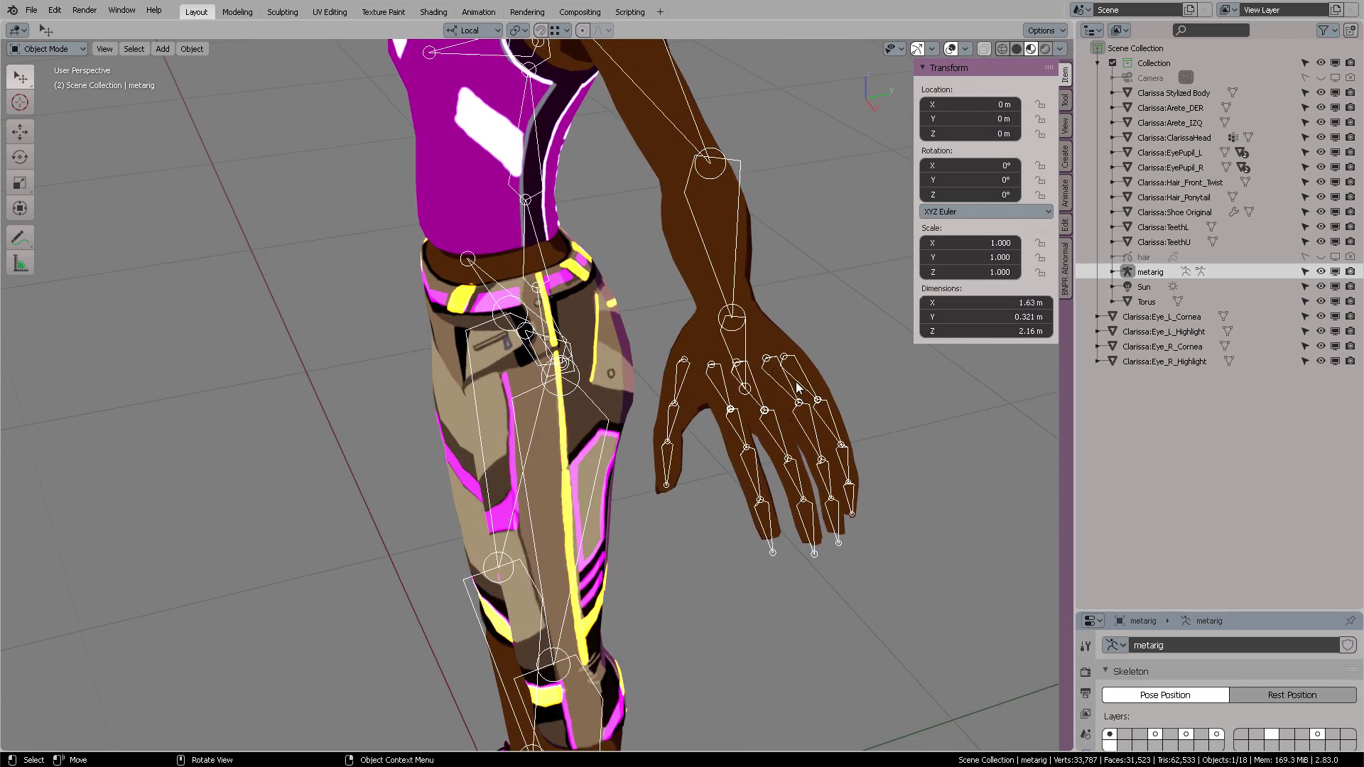
{"action": "middle_click_drag", "start_coordinate": [735, 363], "coordinate": [789, 390]}
{"action": "scroll", "coordinate": [818, 418], "scroll_direction": "down", "scroll_amount": 4}
{"action": "middle_click_drag", "start_coordinate": [646, 373], "coordinate": [508, 403]}
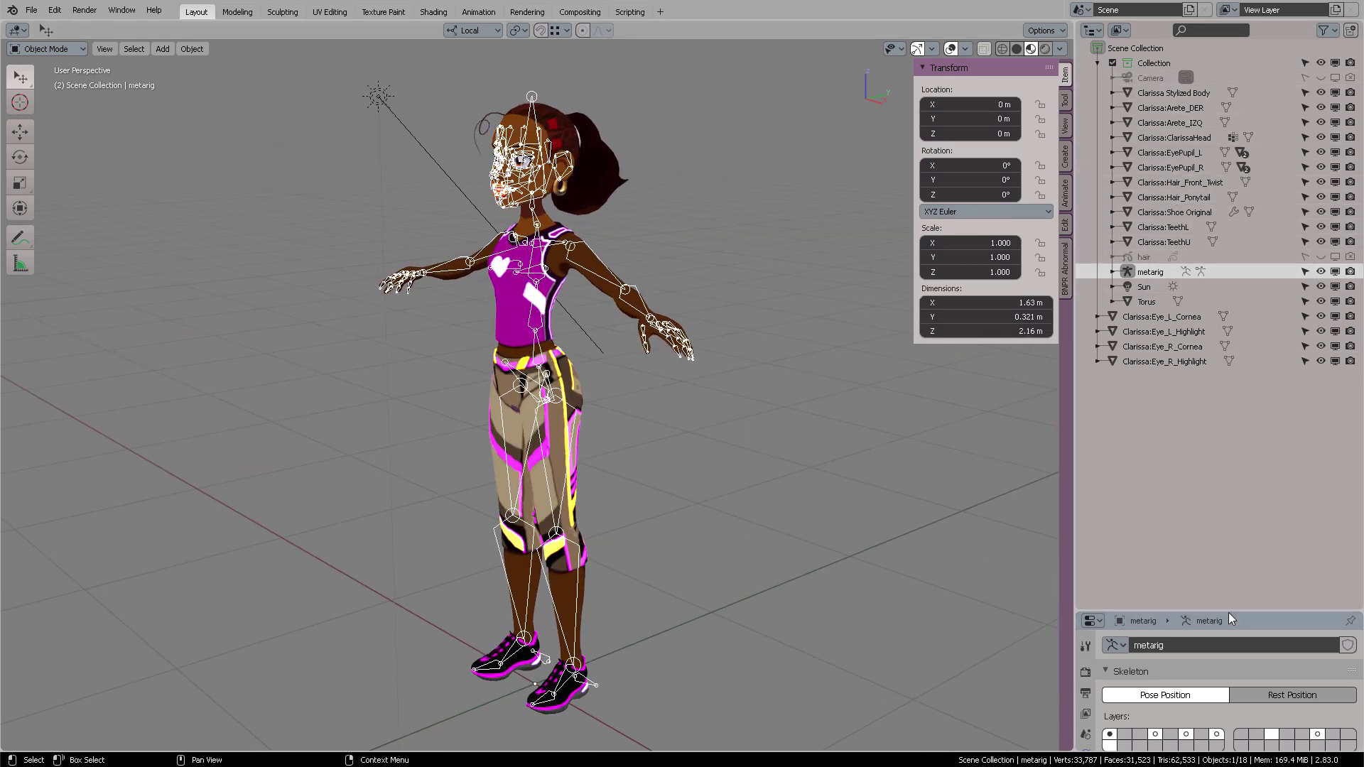
- Enlarge the properties editor and select the body mesh to show its mesh data
{"action": "left_click_drag", "start_coordinate": [1228, 611], "coordinate": [1233, 430]}
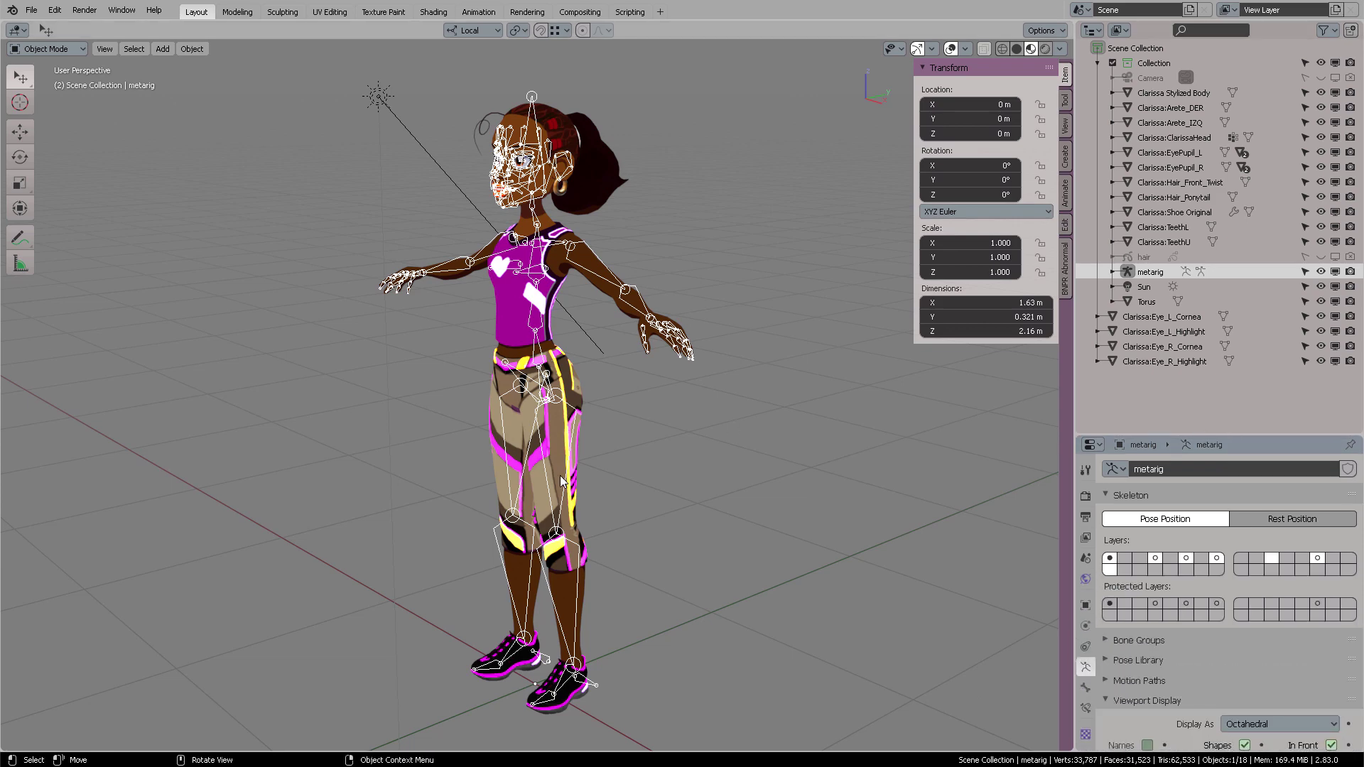
{"action": "middle_click_drag", "start_coordinate": [605, 546], "coordinate": [667, 463]}
{"action": "middle_click_drag", "start_coordinate": [591, 573], "coordinate": [563, 580]}
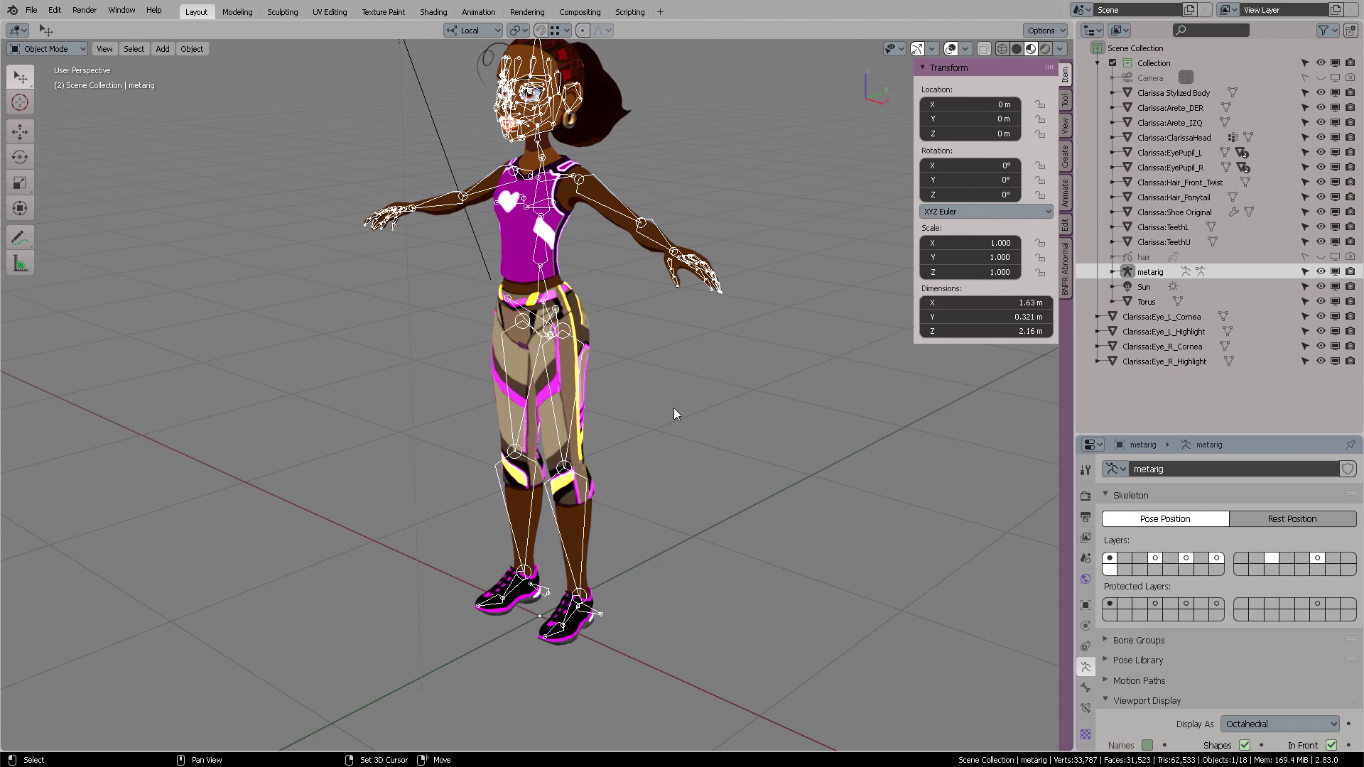
{"action": "middle_click_drag", "start_coordinate": [674, 408], "coordinate": [663, 438]}
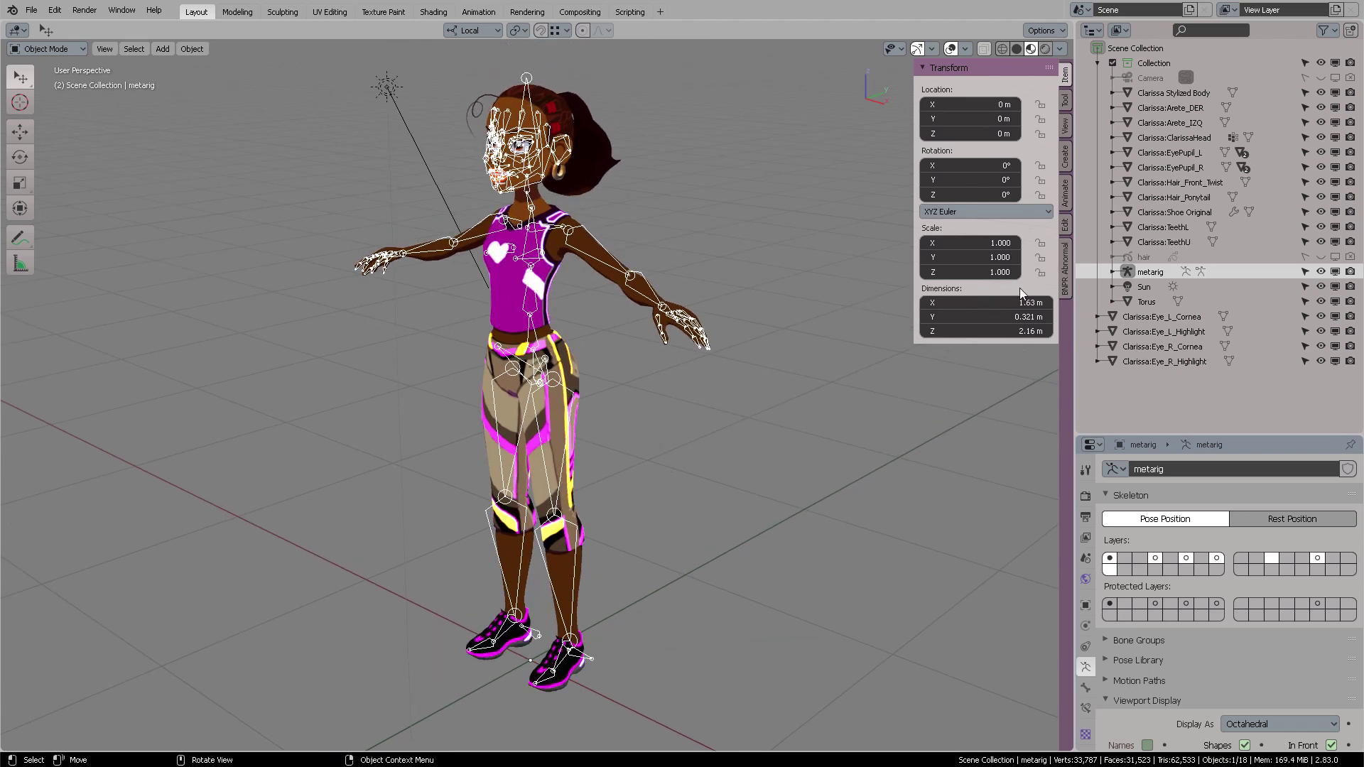
{"action": "left_click", "coordinate": [514, 317]}
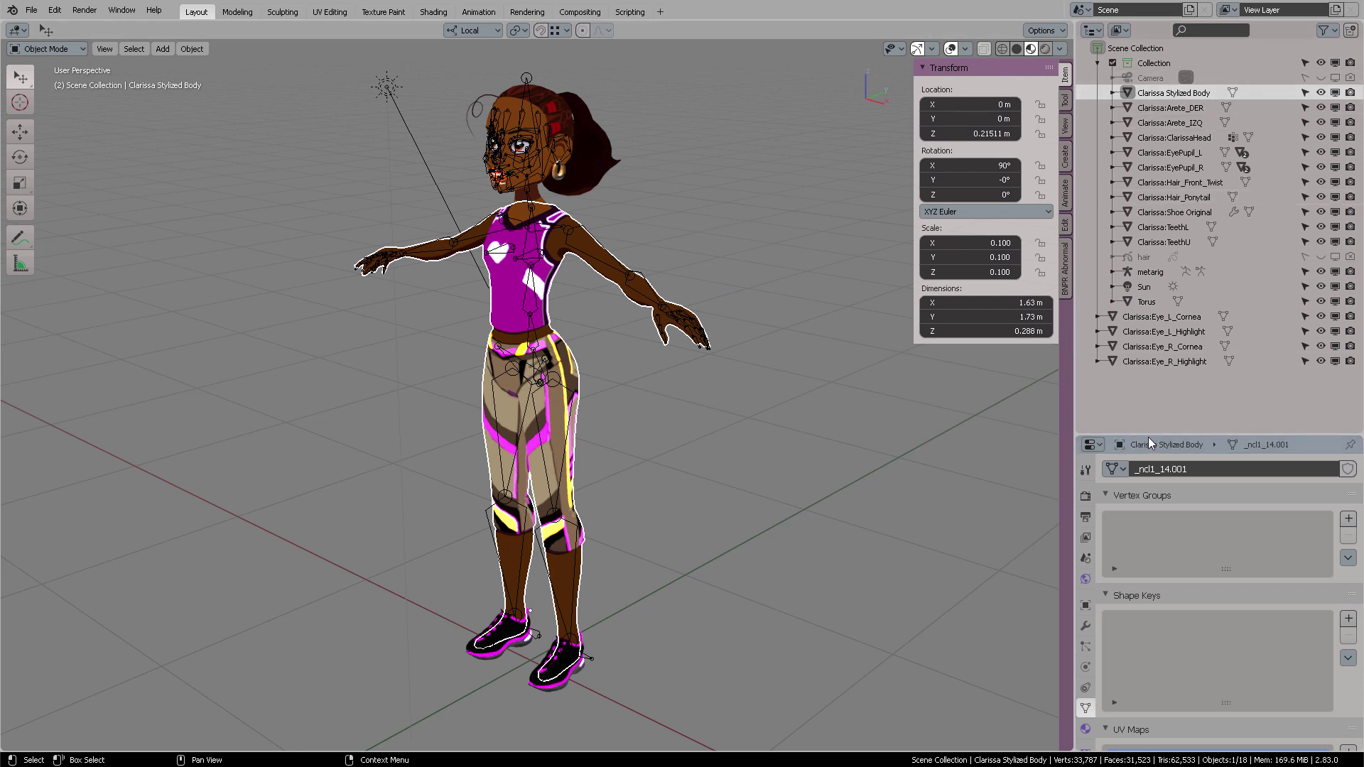
{"action": "left_click_drag", "start_coordinate": [1149, 436], "coordinate": [1157, 390]}
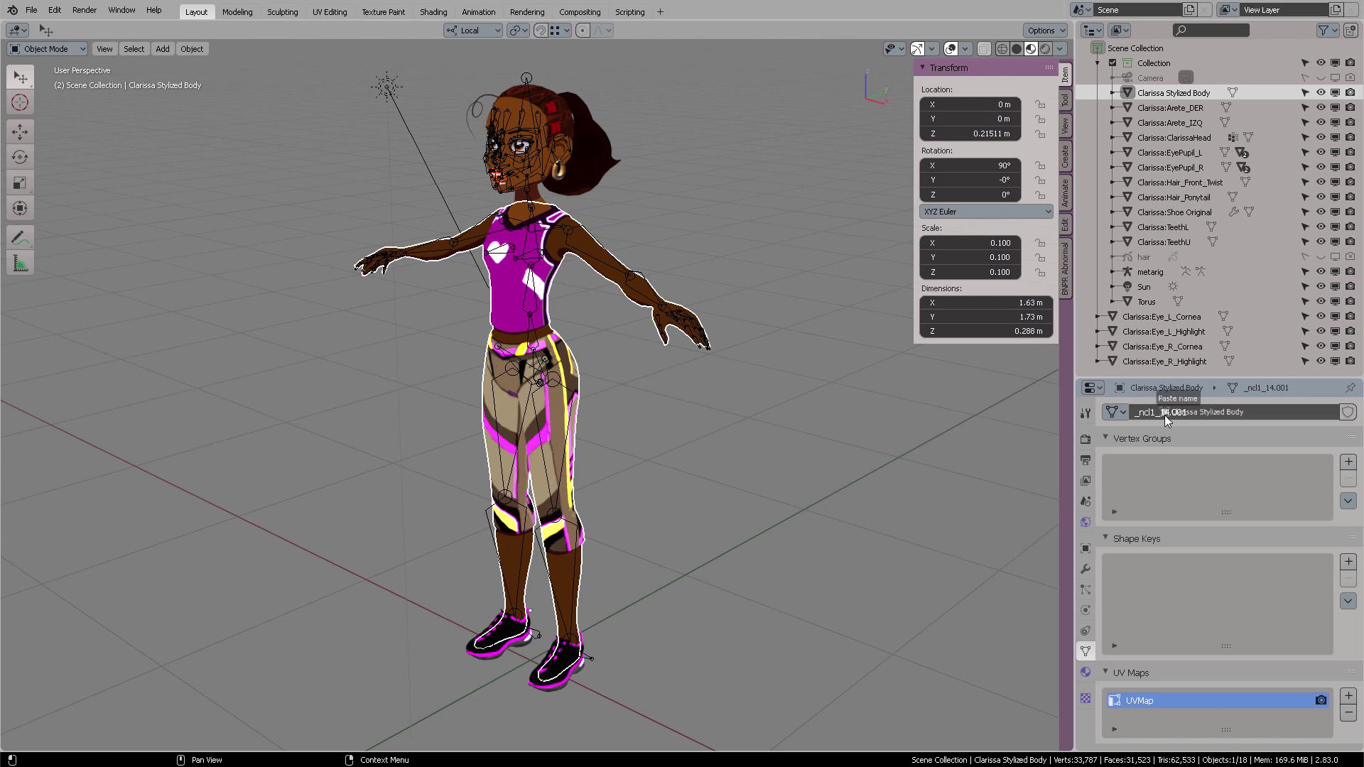
- Rename the body object's mesh data as Stylized Body
{"action": "type", "text": "Clarissa Stylized Body"}
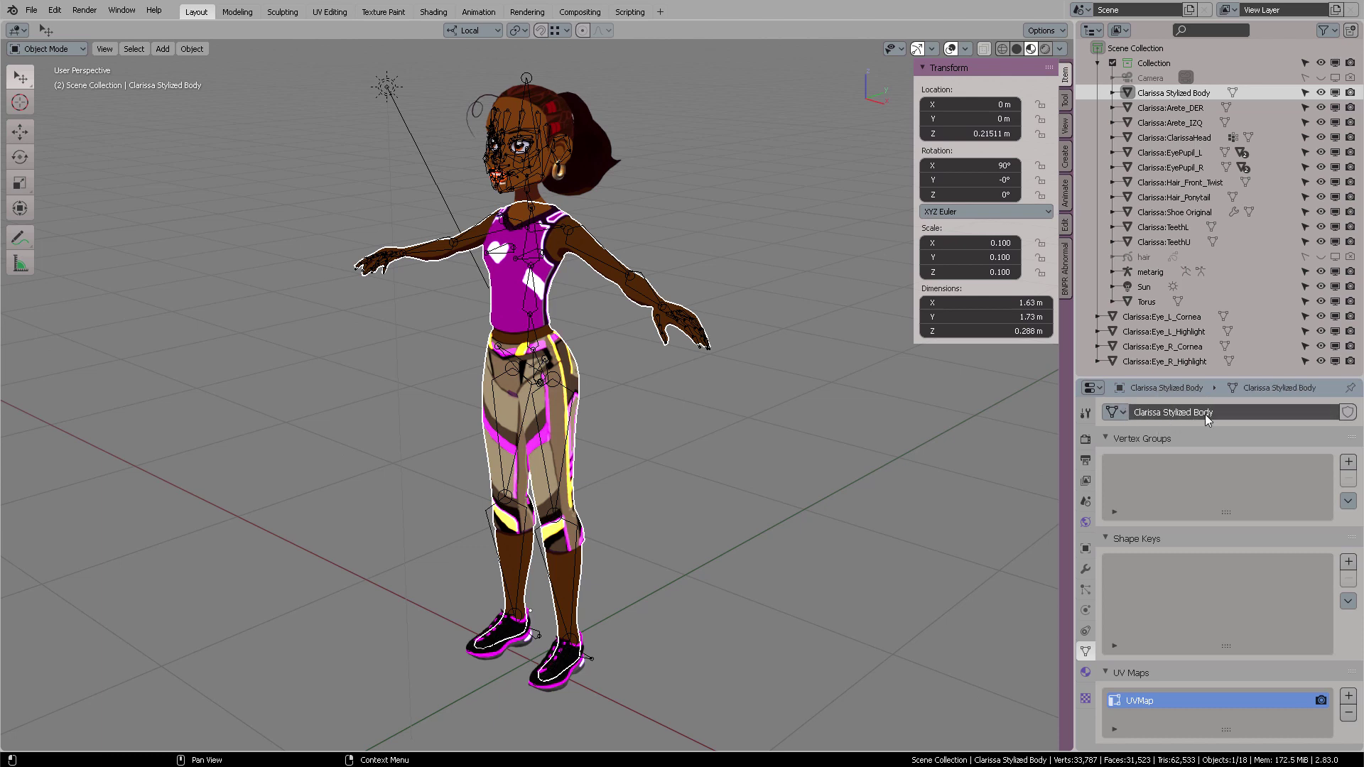
{"action": "left_click", "coordinate": [1162, 414]}
{"action": "left_click_drag", "start_coordinate": [1163, 413], "coordinate": [1094, 407]}
{"action": "key", "text": "Delete"}
{"action": "key", "text": "Delete"}
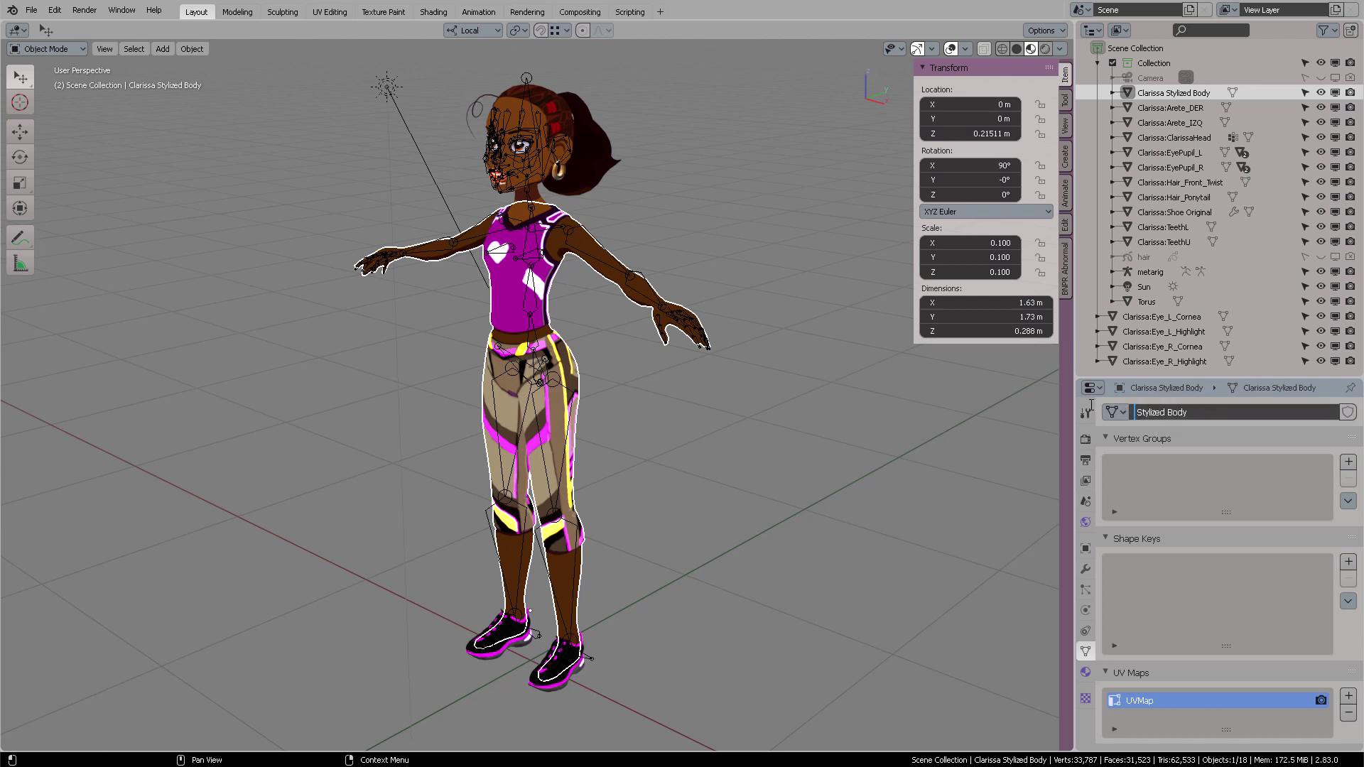
{"action": "key", "text": "Return"}
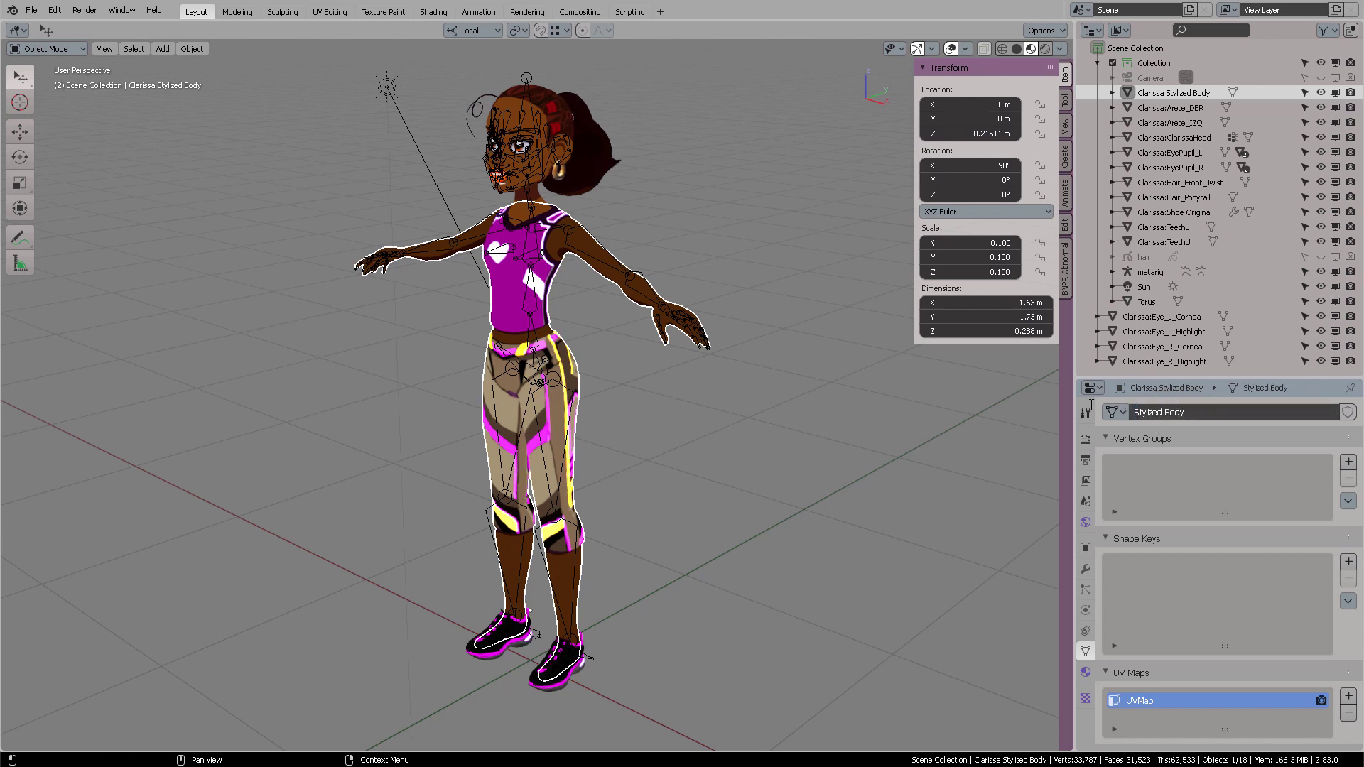
- Rename the two earring objects as Clarissa_Arete_DER and Clarissa_Arete_IZQ, replacing the colons with underscores
{"action": "left_click", "coordinate": [1166, 108]}
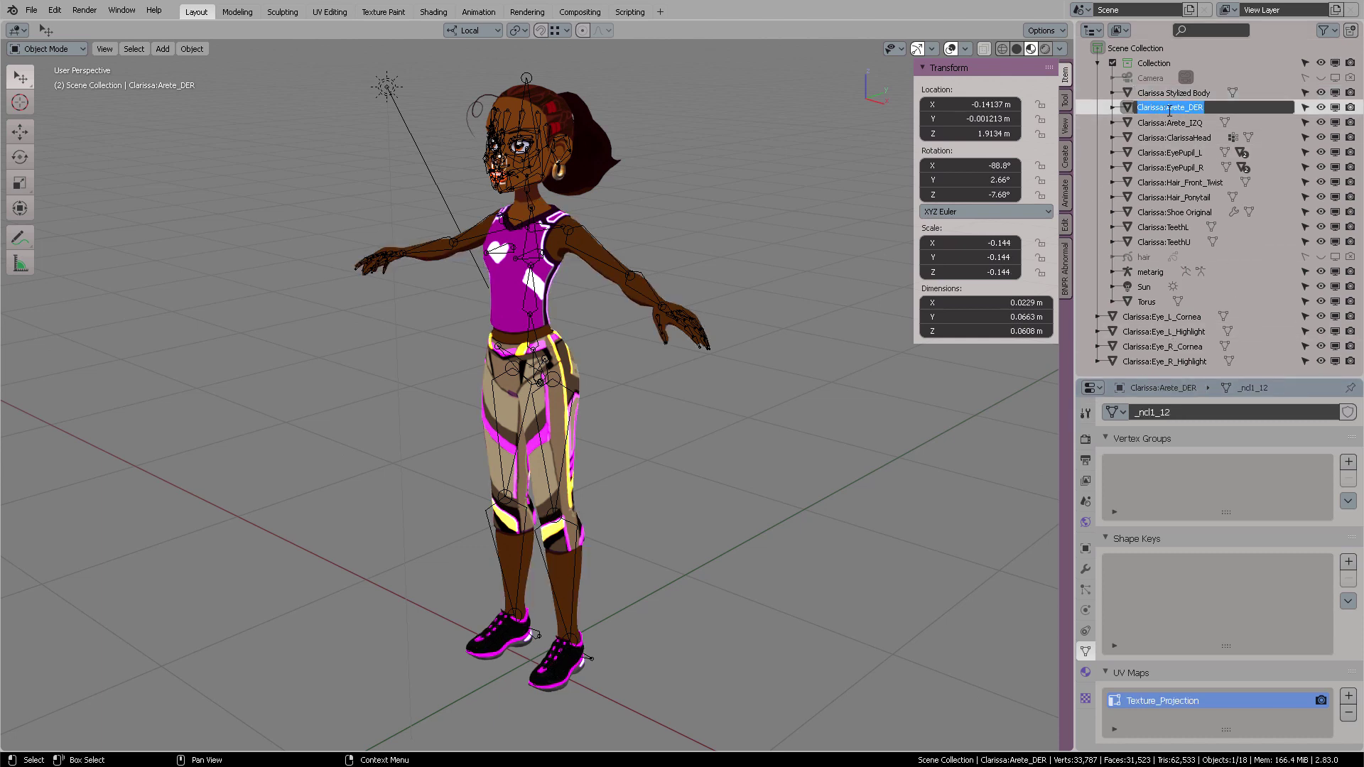
{"action": "double_click", "coordinate": [1167, 108]}
{"action": "key", "text": "Return"}
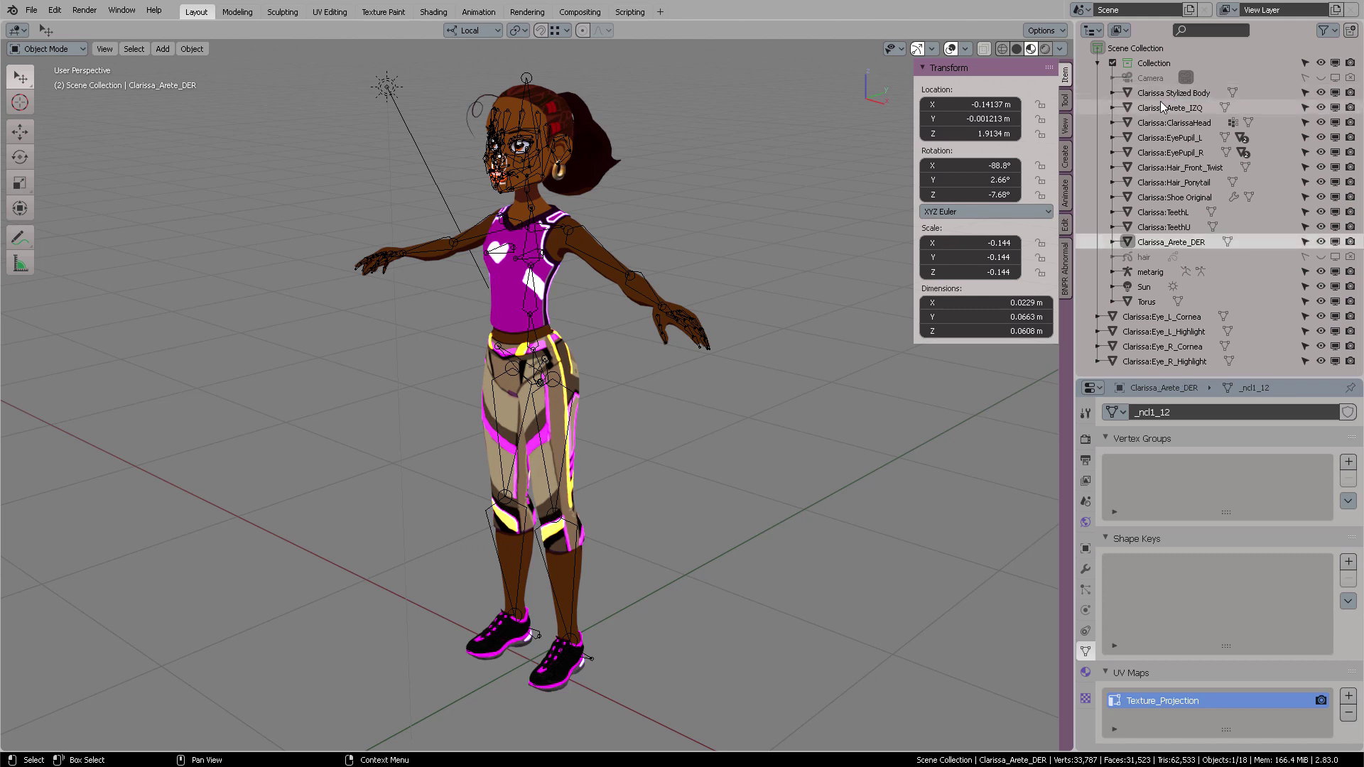
{"action": "left_click", "coordinate": [1169, 108]}
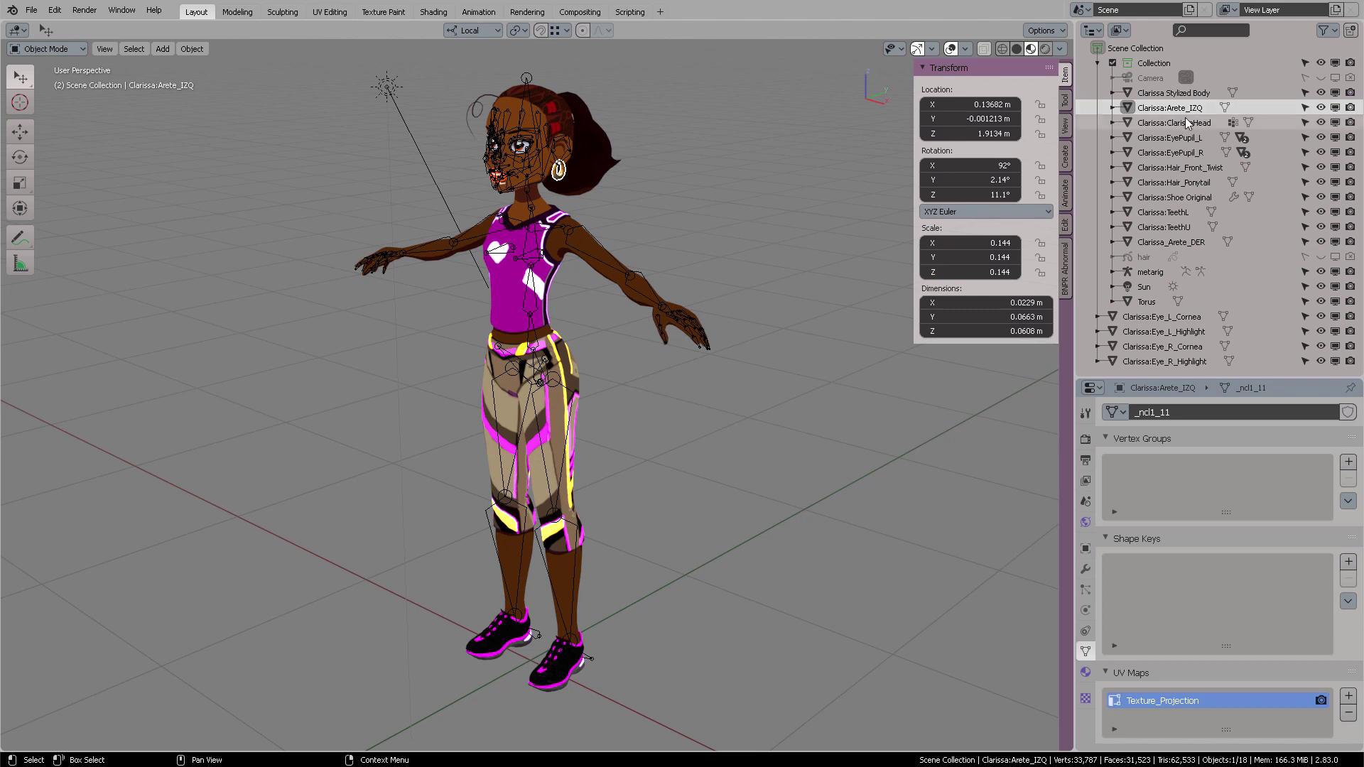
{"action": "double_click", "coordinate": [1169, 108]}
{"action": "left_click", "coordinate": [1169, 108]}
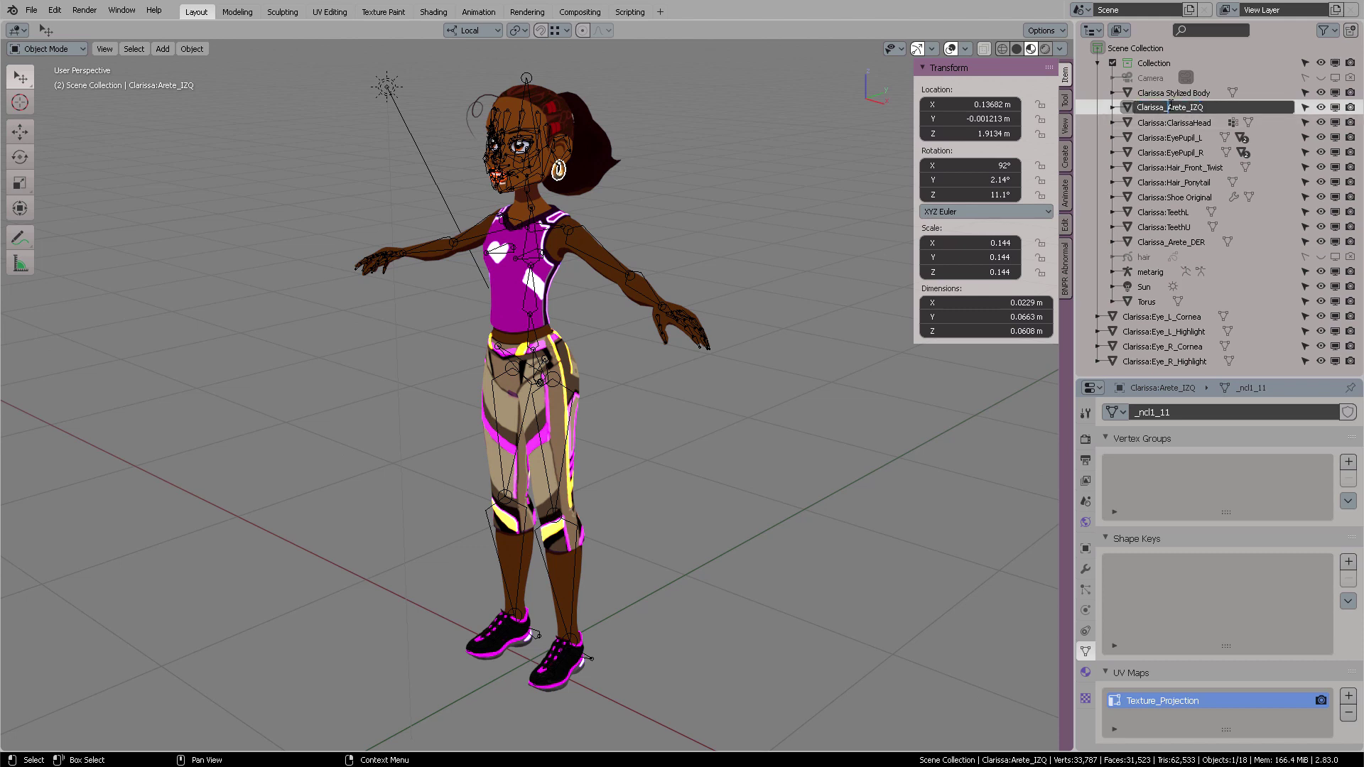
{"action": "key", "text": "Return"}
- Rename the head object as Clarissa_ClarissaHead
{"action": "left_click", "coordinate": [1165, 108]}
{"action": "double_click", "coordinate": [1165, 108]}
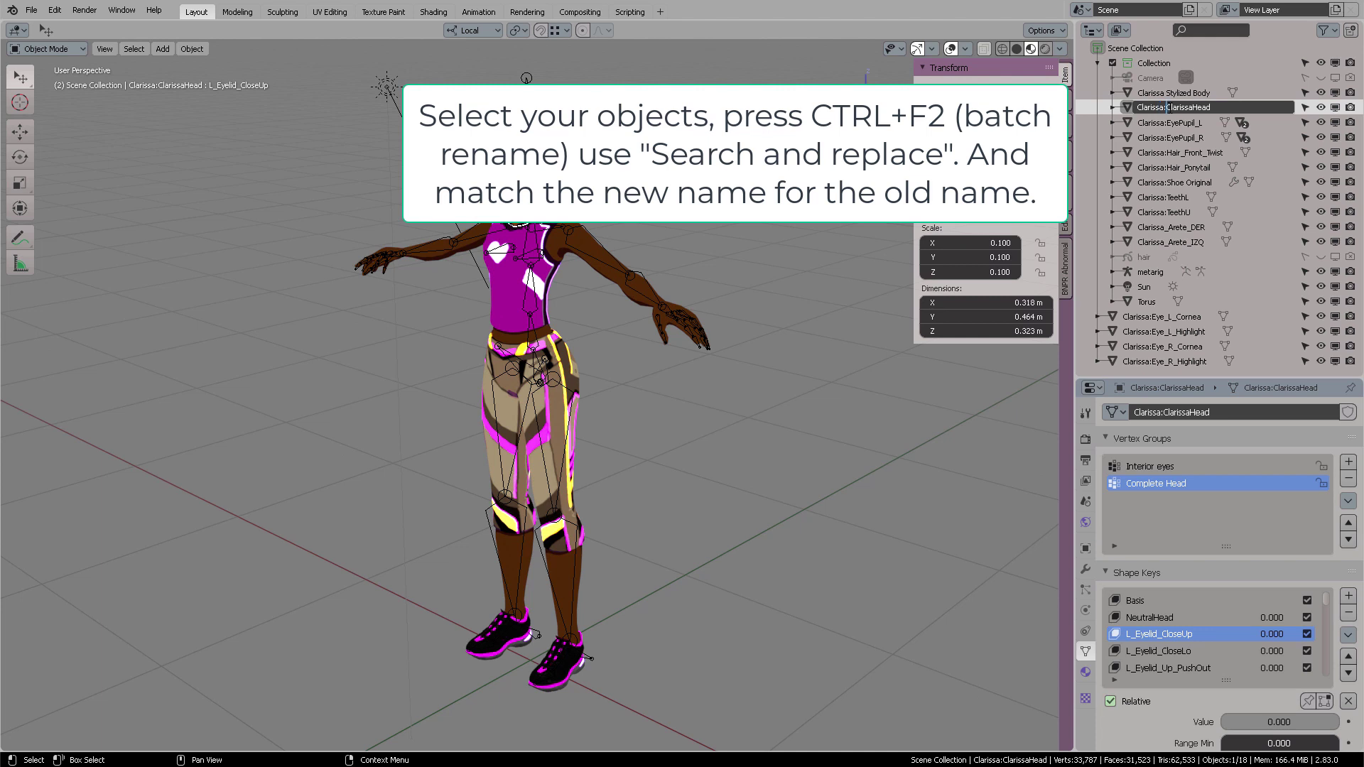
{"action": "key", "text": "Escape"}
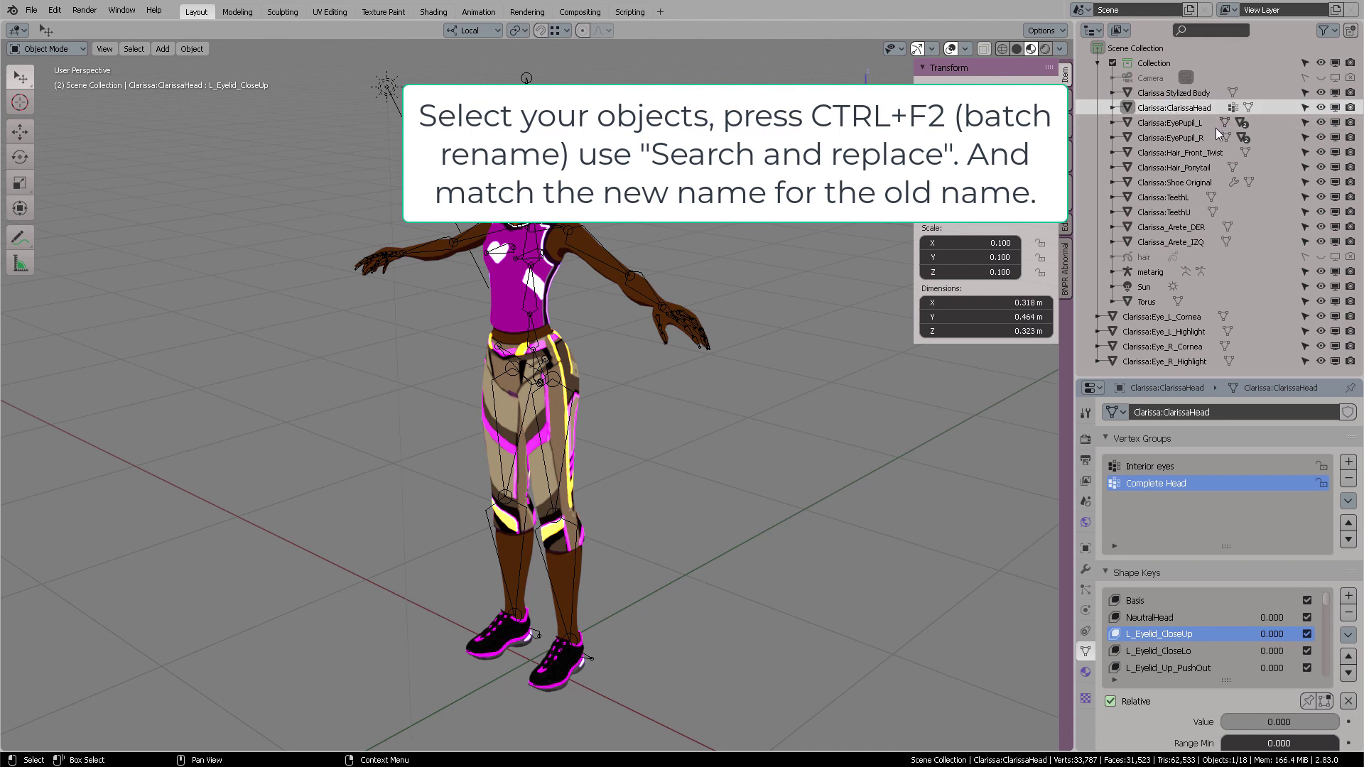
{"action": "double_click", "coordinate": [1169, 107]}
{"action": "left_click", "coordinate": [1163, 107]}
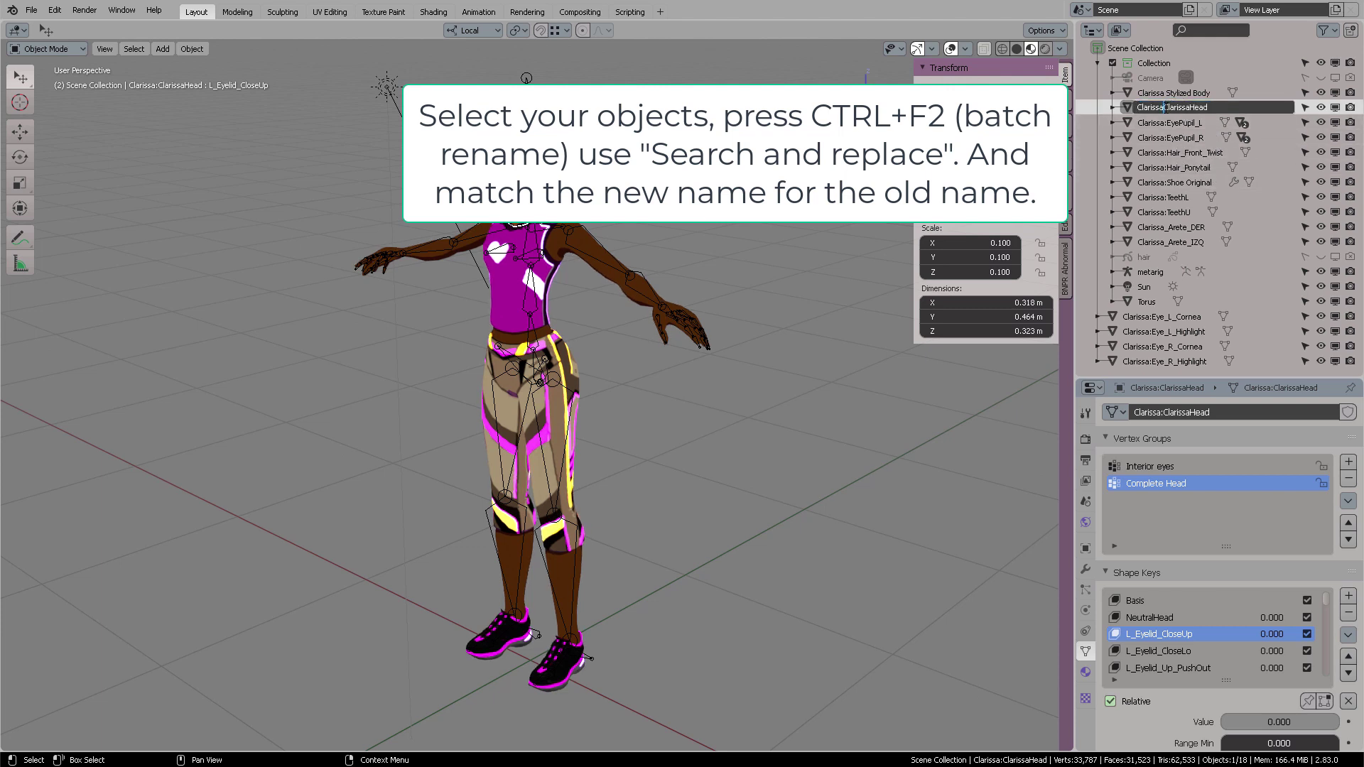
{"action": "type", "text": "_"}
{"action": "key", "text": "Return"}
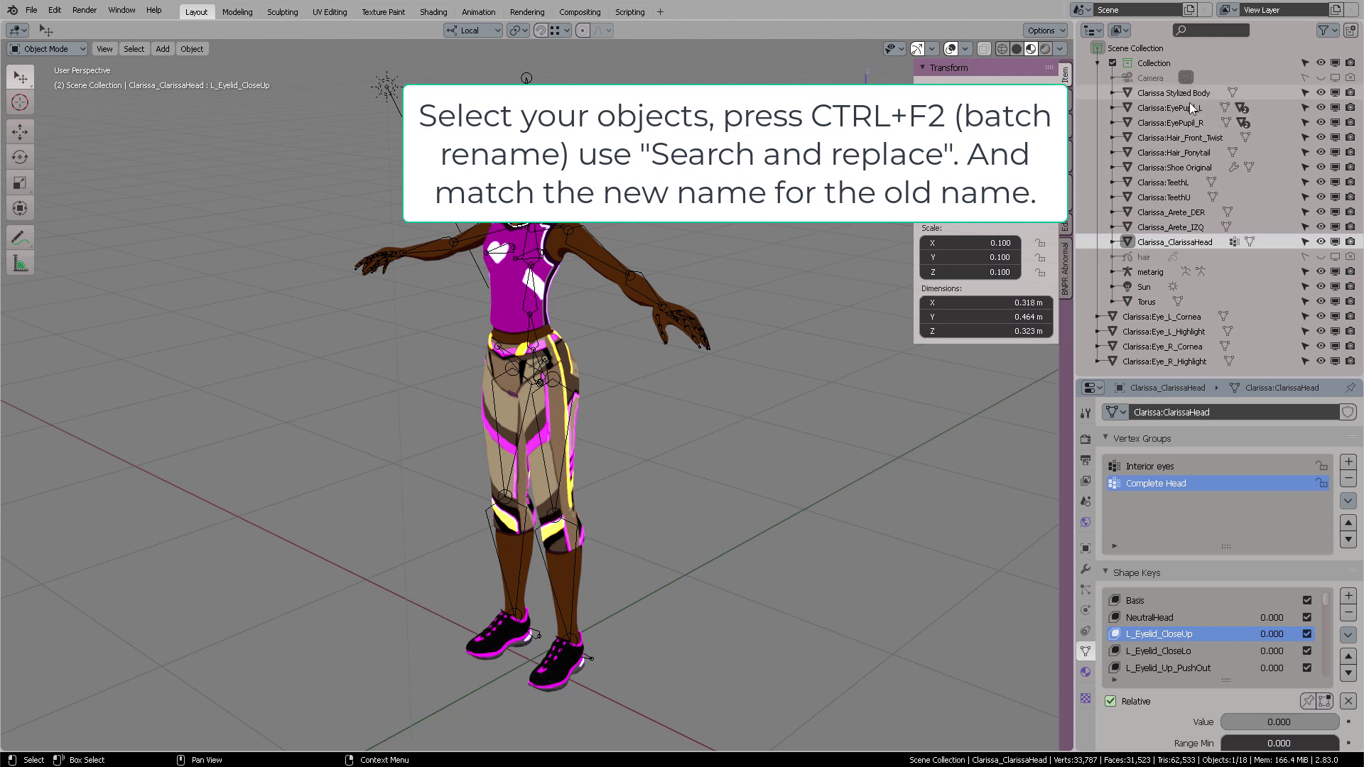
- Rename the left eye pupil object as Clarissa_EyePupil_L
{"action": "left_click", "coordinate": [1178, 108]}
{"action": "double_click", "coordinate": [1179, 108]}
{"action": "left_click", "coordinate": [1176, 108]}
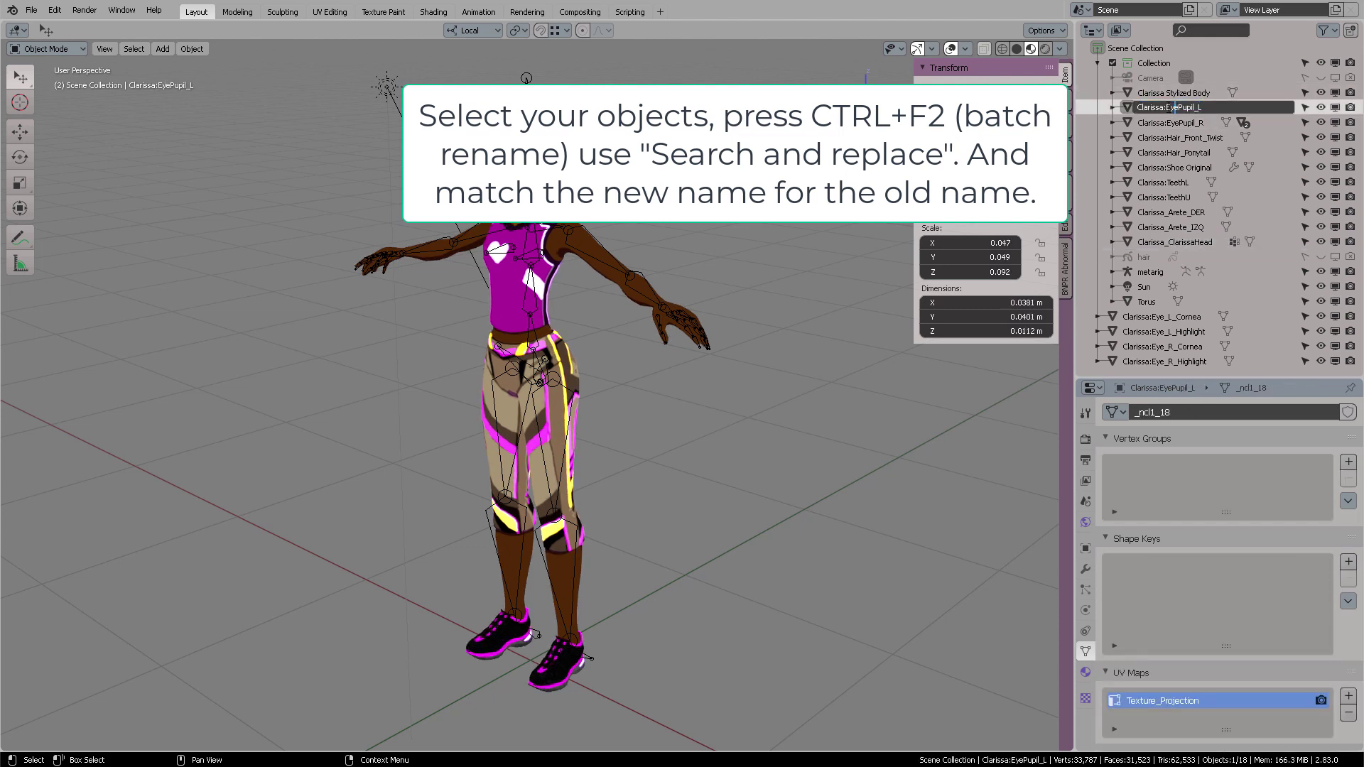
{"action": "type", "text": "_"}
{"action": "key", "text": "Return"}
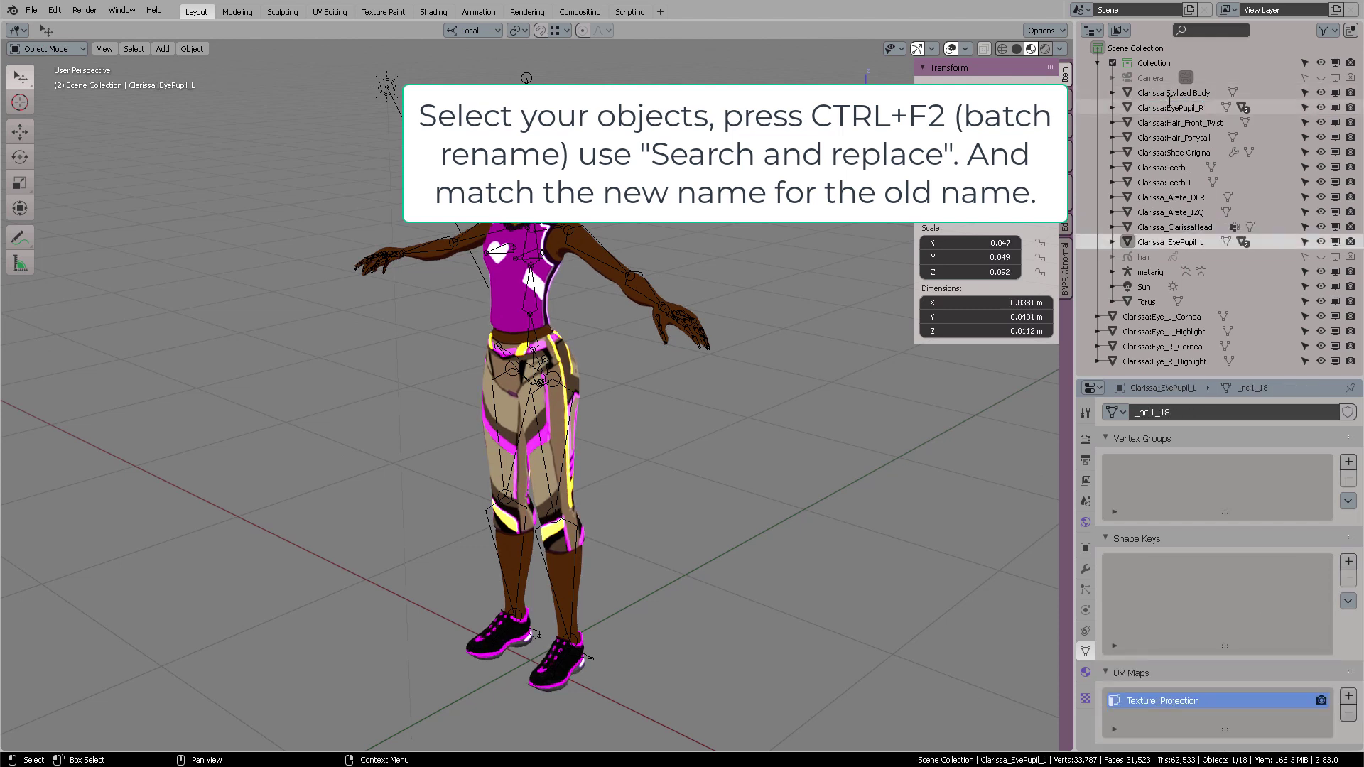
- Rename the right eye pupil object as Clarissa_EyePupil_R, replacing the colon with an underscore
{"action": "double_click", "coordinate": [1170, 108]}
{"action": "left_click", "coordinate": [1168, 108]}
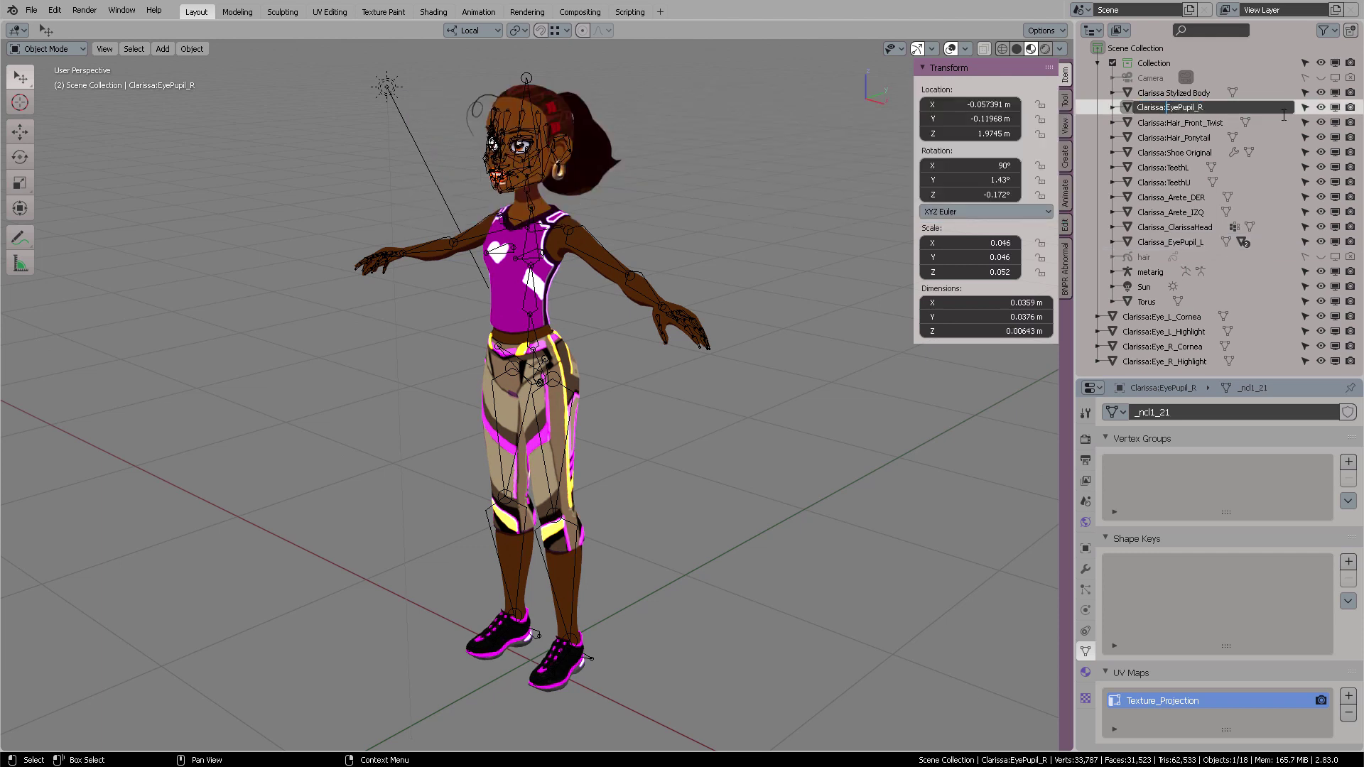
{"action": "key", "text": "BackSpace"}
{"action": "type", "text": "_"}
{"action": "key", "text": "Return"}
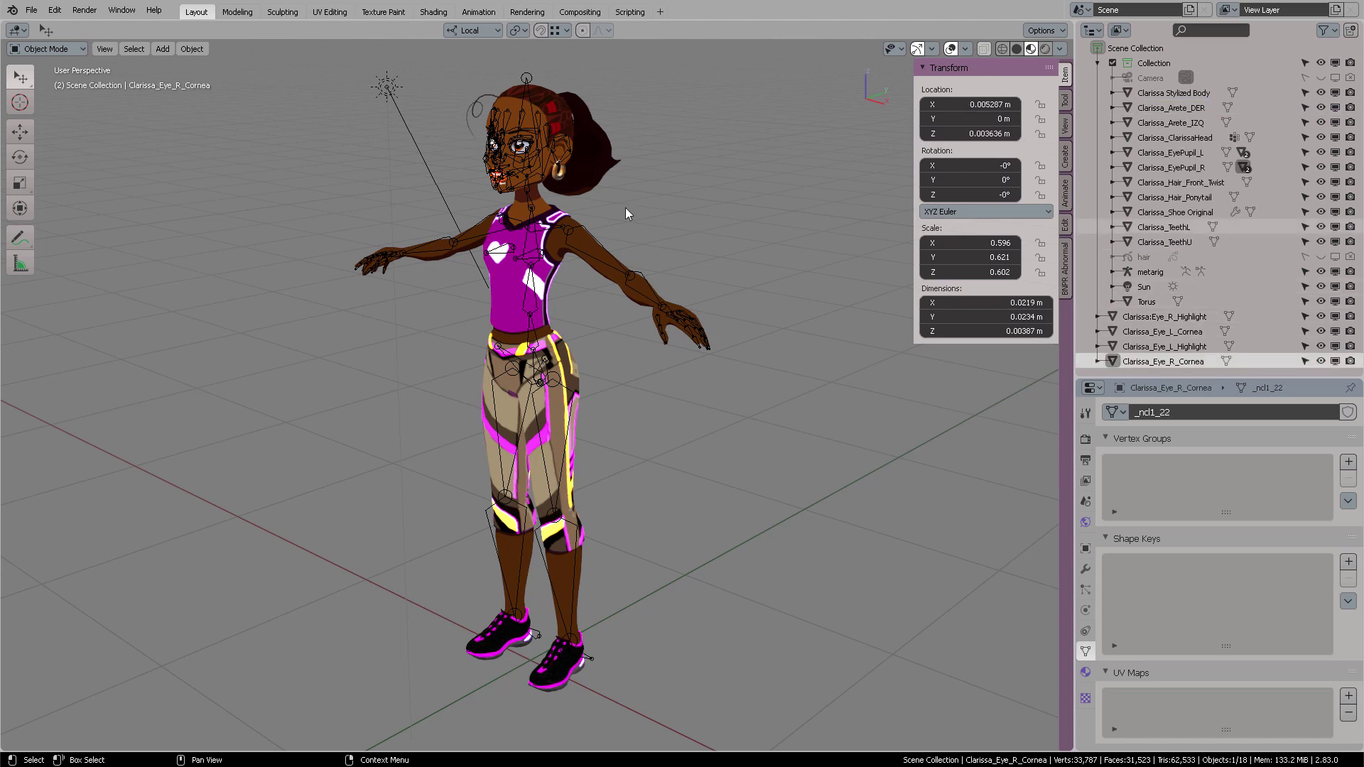
- Apply all transforms to the character's body mesh
{"action": "left_click", "coordinate": [581, 262]}
{"action": "left_click", "coordinate": [563, 258]}
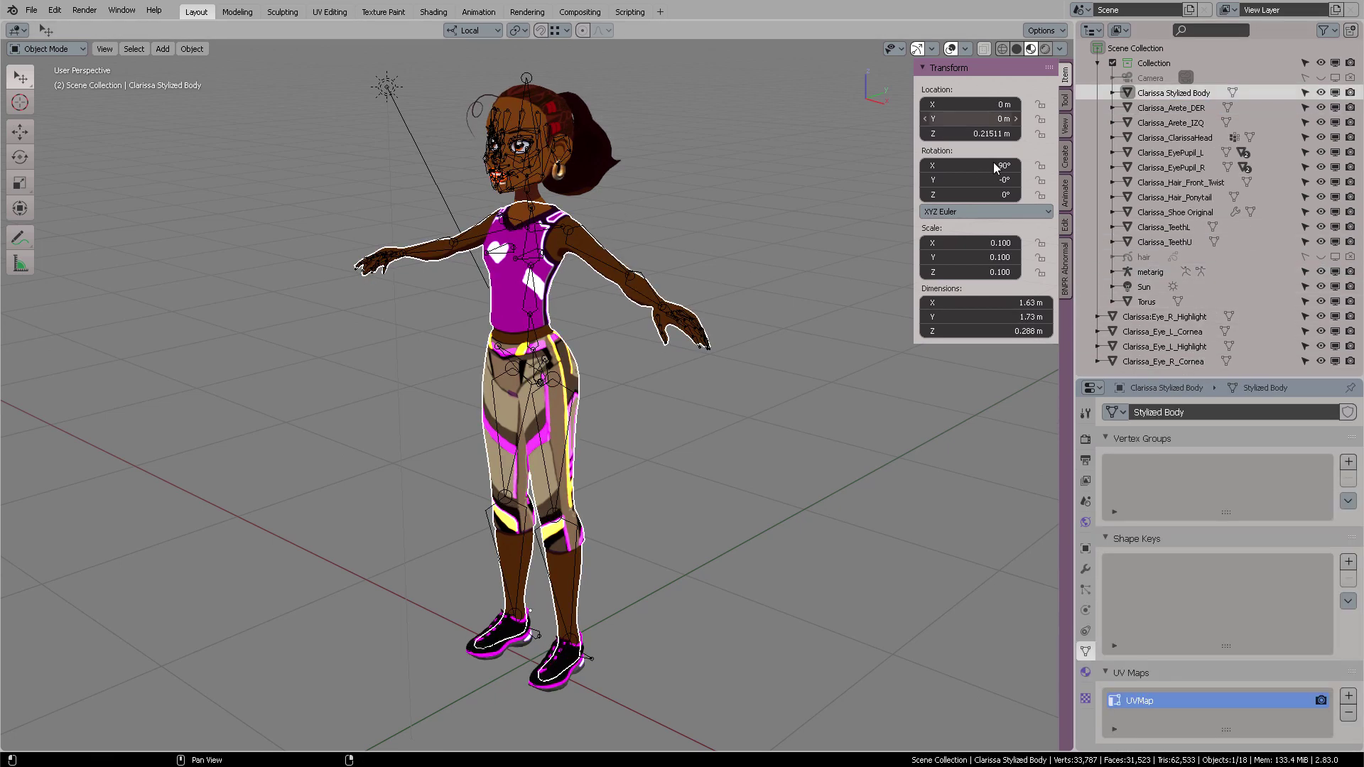
{"action": "left_click", "coordinate": [187, 49]}
{"action": "mouse_move", "coordinate": [206, 126]}
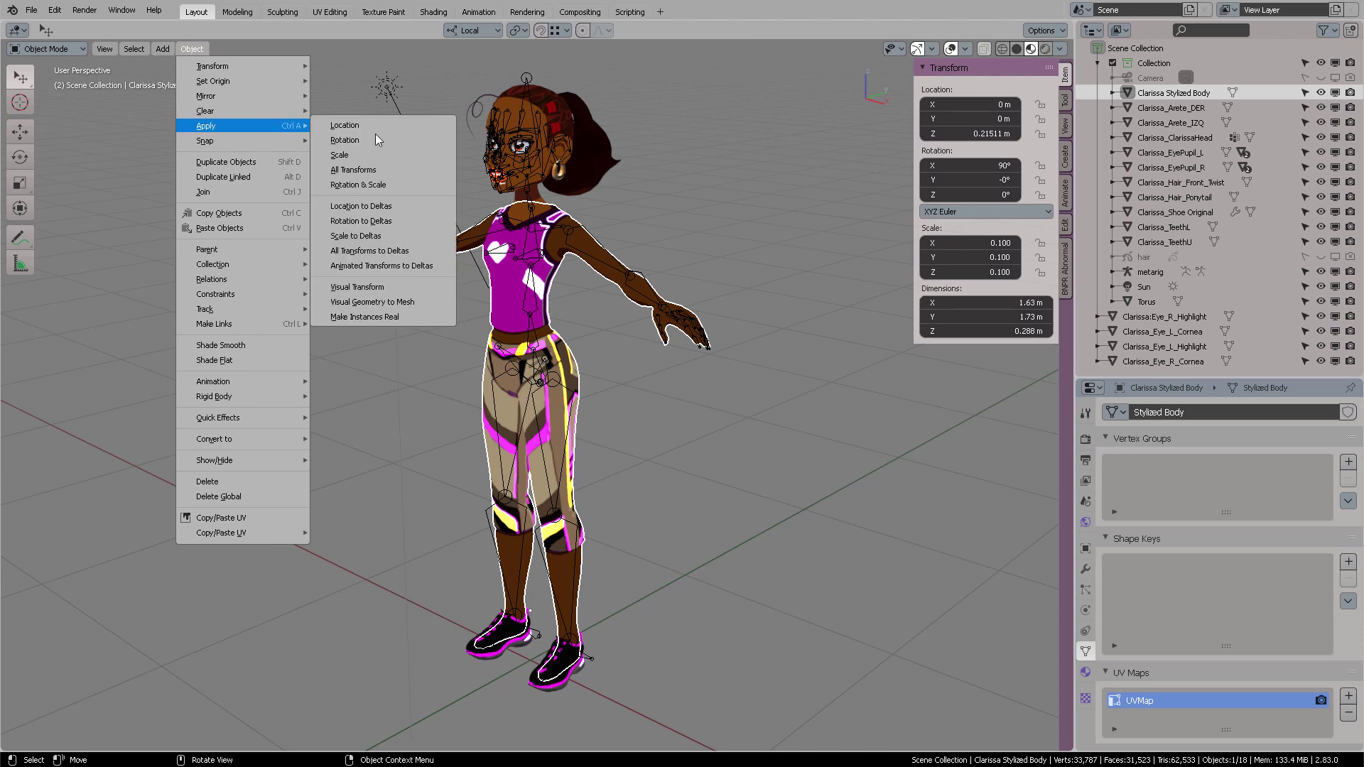
{"action": "left_click", "coordinate": [401, 170]}
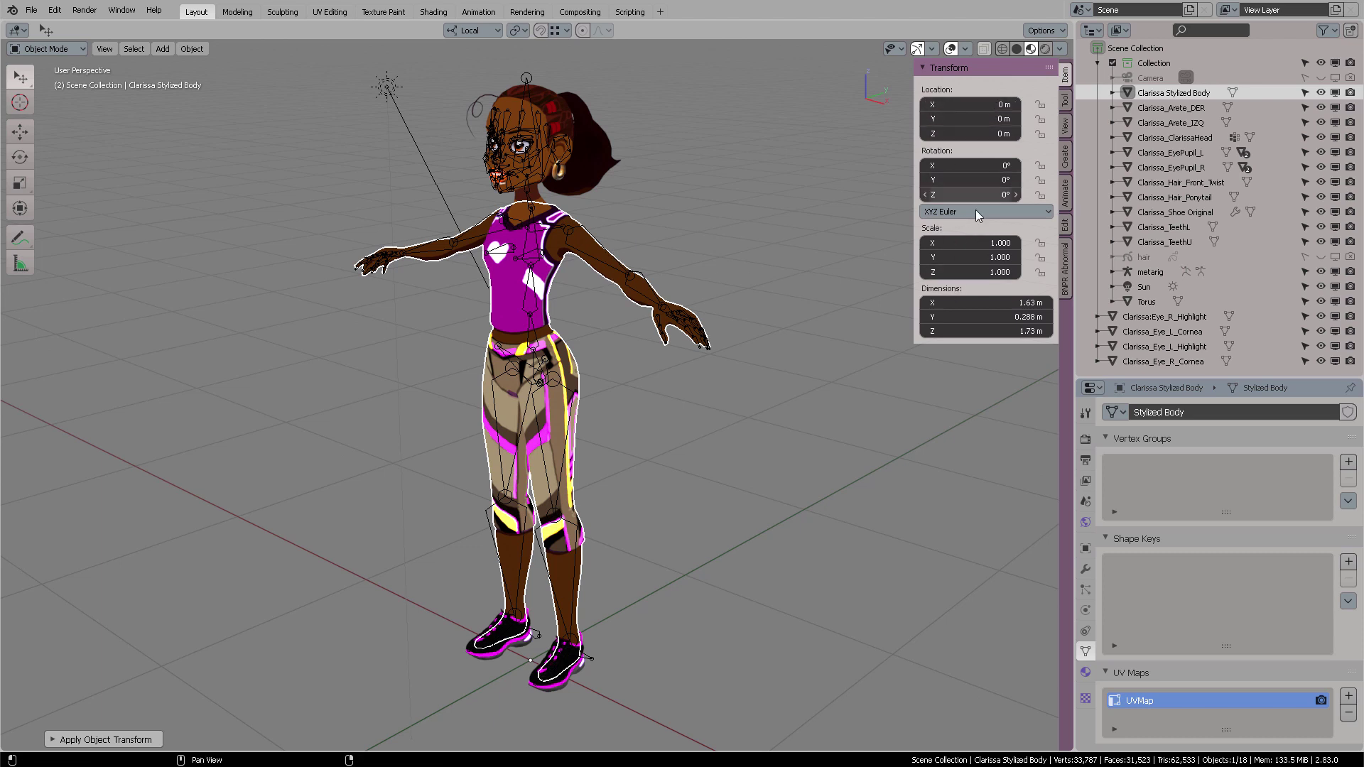
- Apply all transforms to the character's head mesh
{"action": "left_click", "coordinate": [500, 116]}
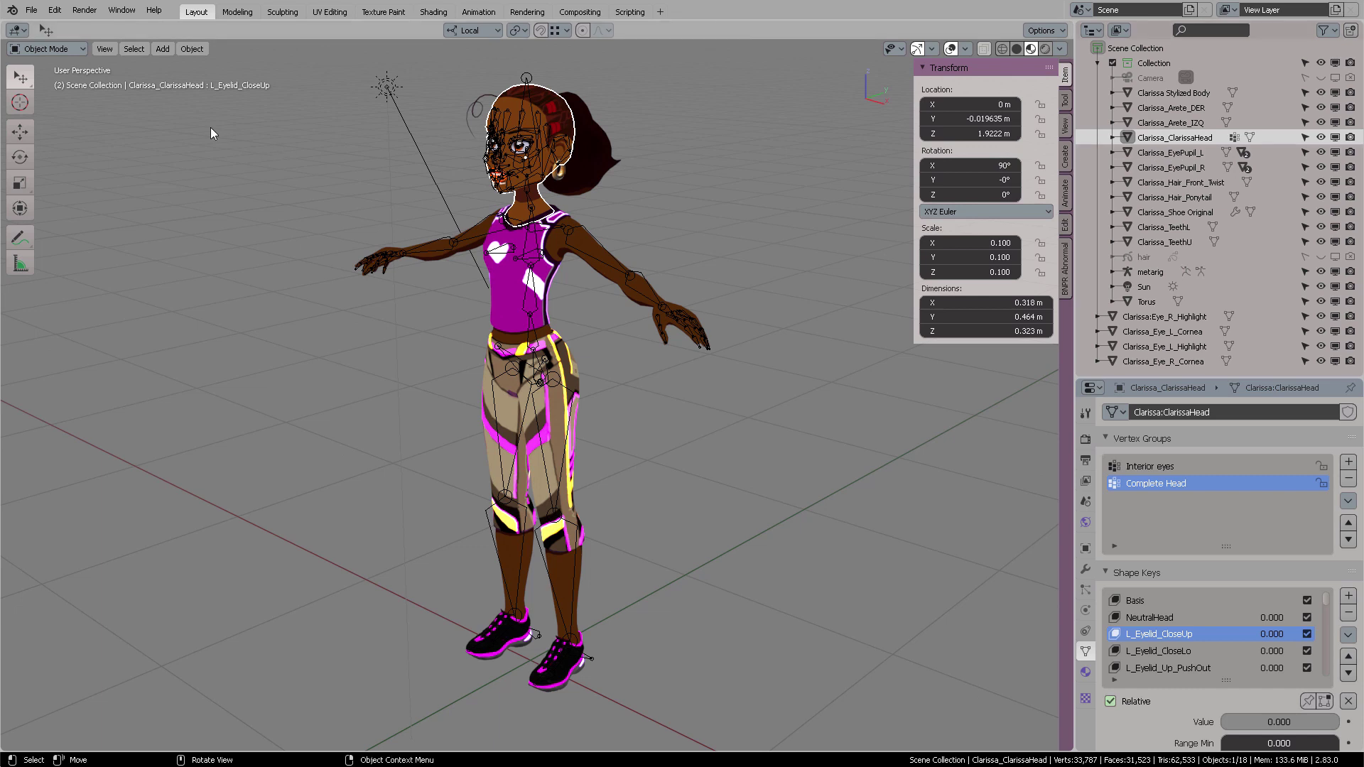
{"action": "left_click", "coordinate": [192, 49]}
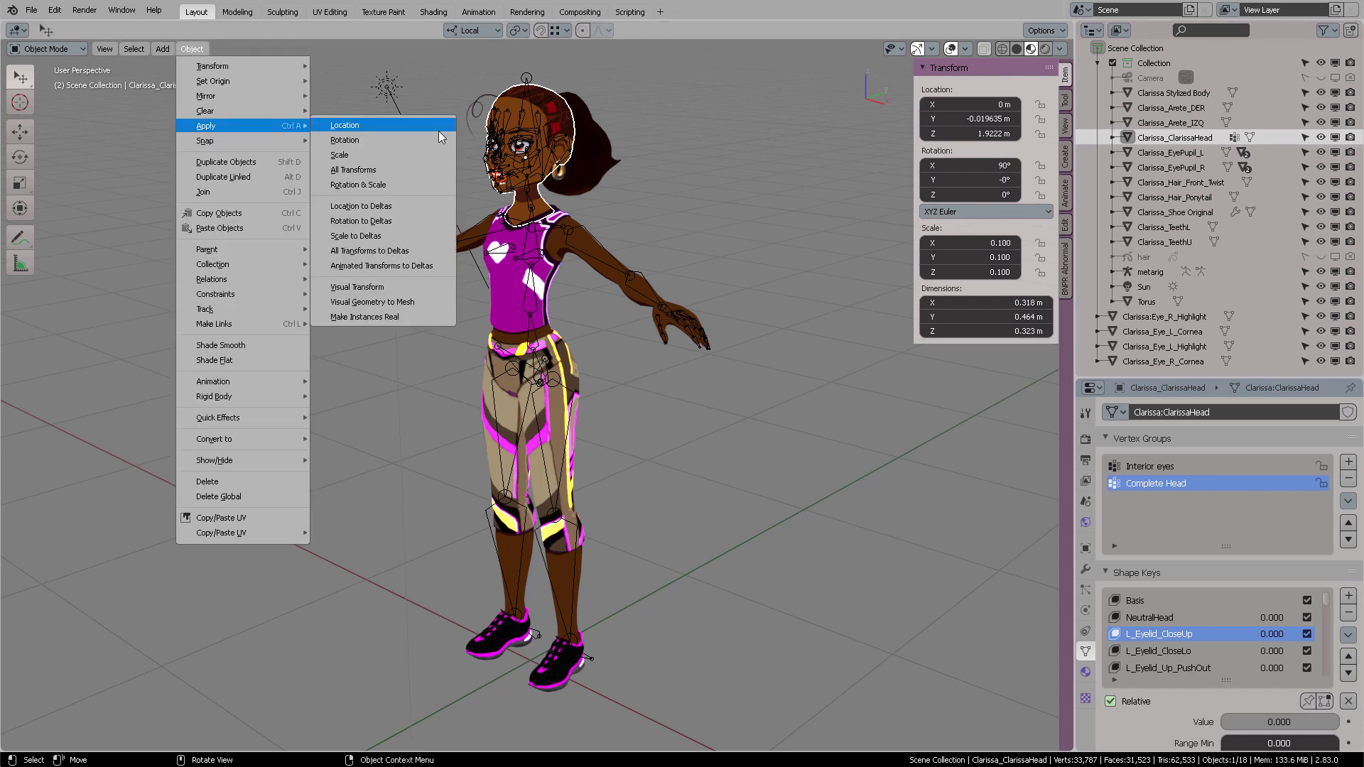
{"action": "key", "text": "ctrl+a"}
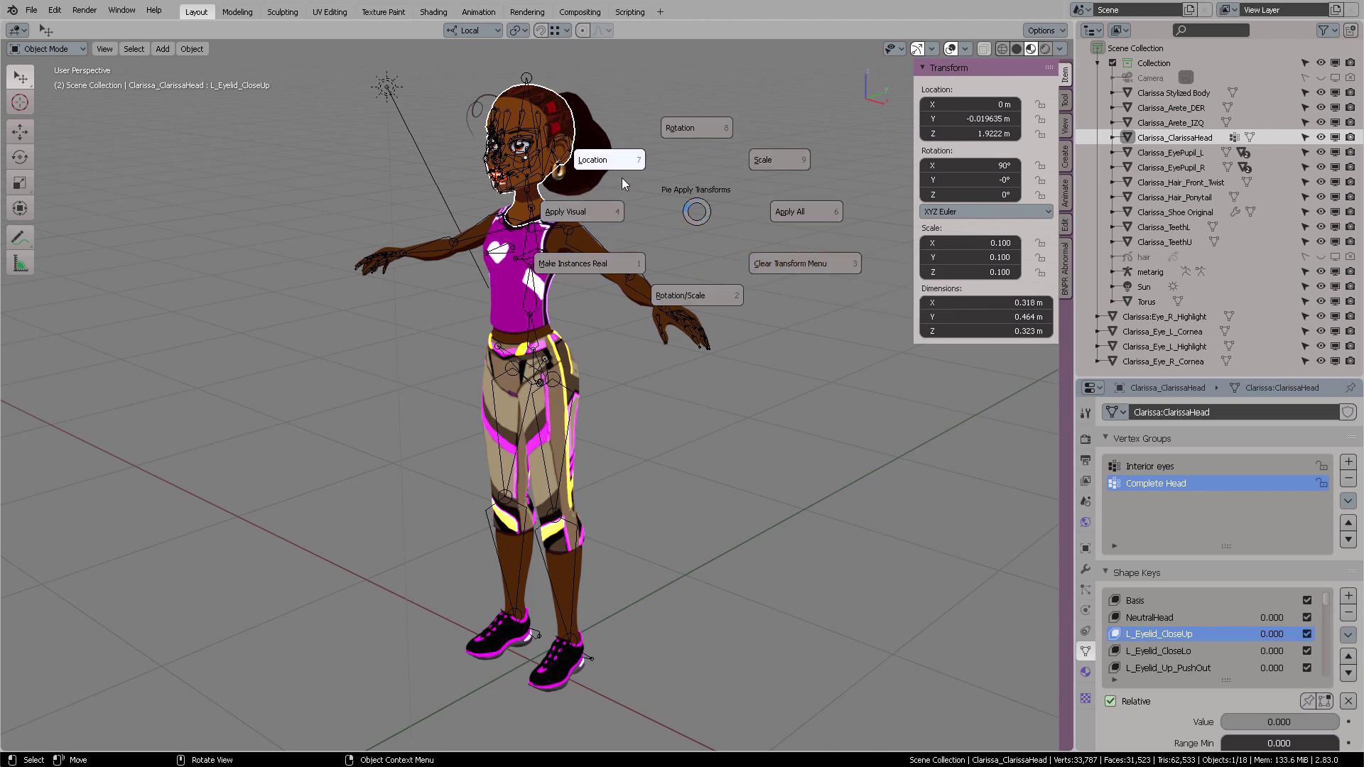
{"action": "left_click", "coordinate": [808, 213]}
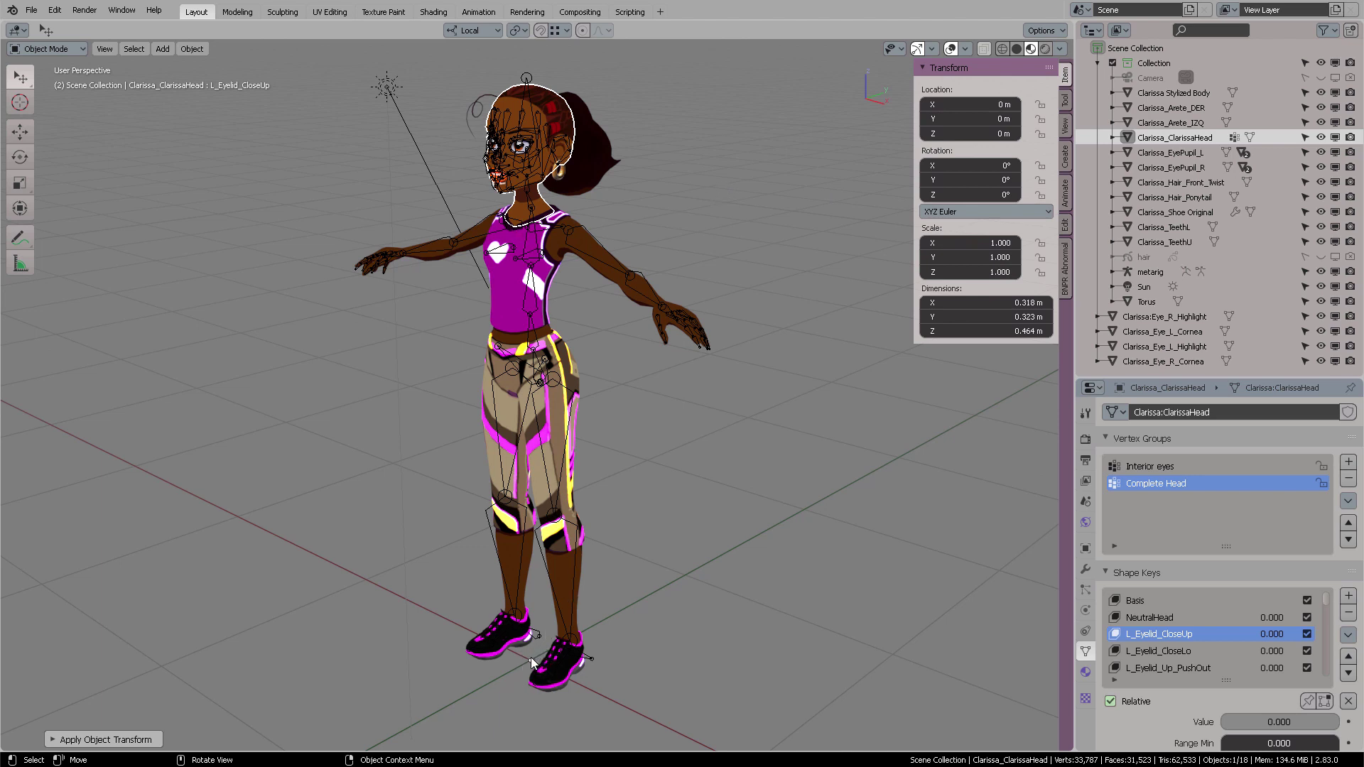
- Try rotating the body around its origin between the feet, undo the rotation, and deselect the body
{"action": "left_click", "coordinate": [576, 590]}
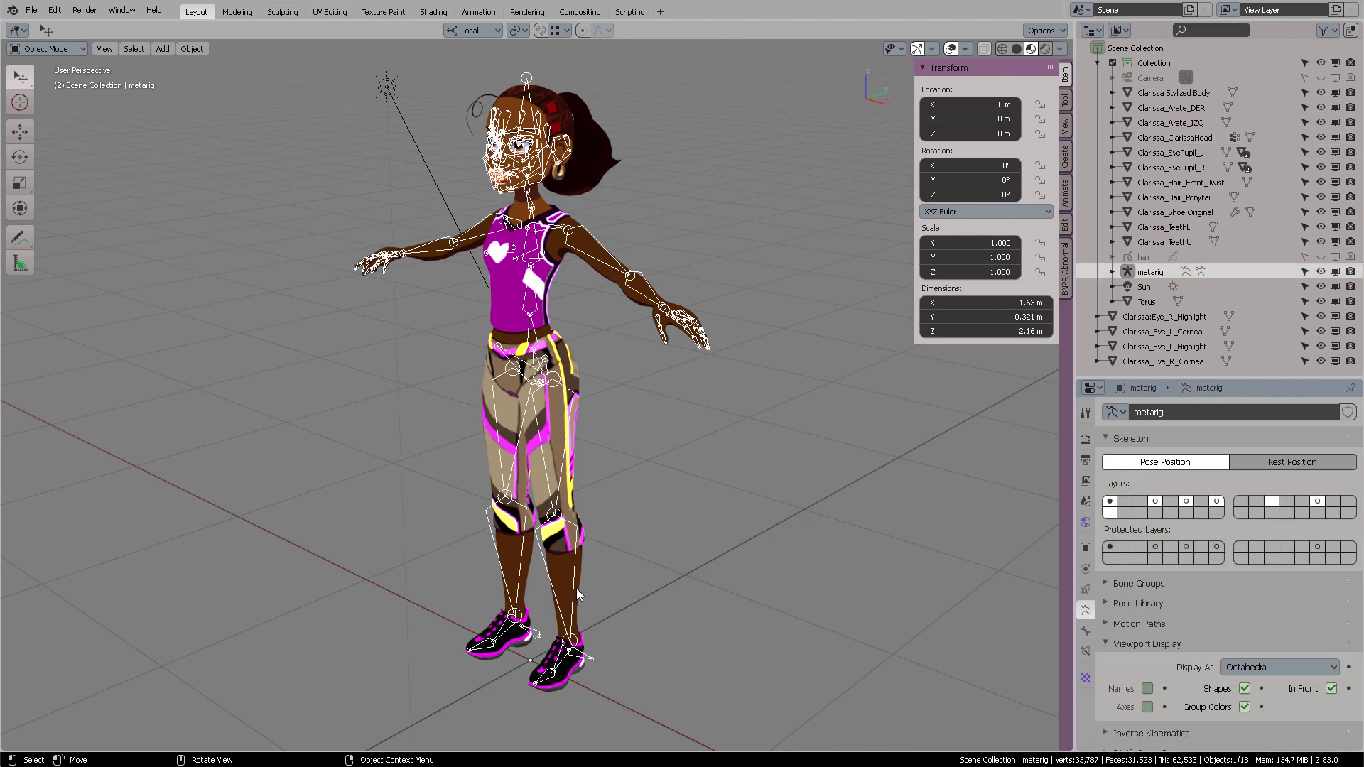
{"action": "left_click", "coordinate": [579, 615]}
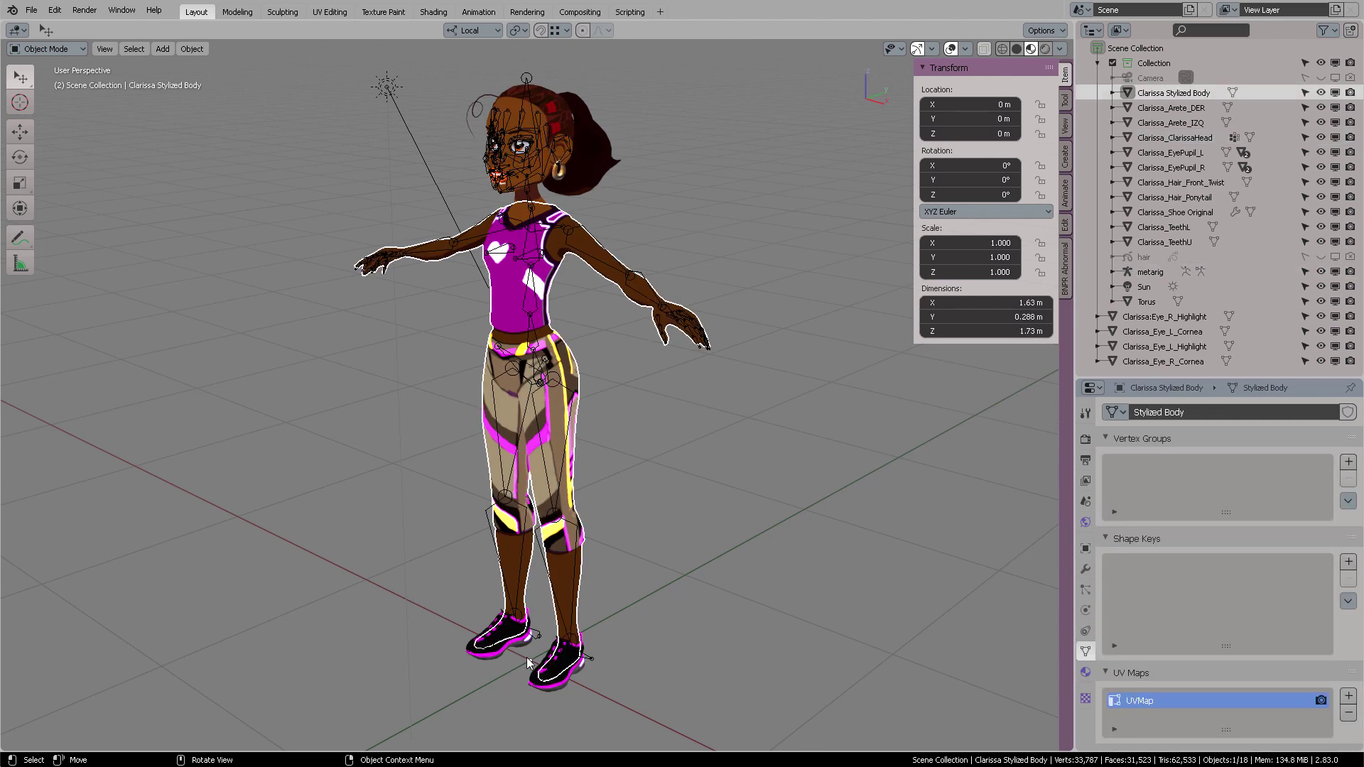
{"action": "left_click", "coordinate": [20, 157]}
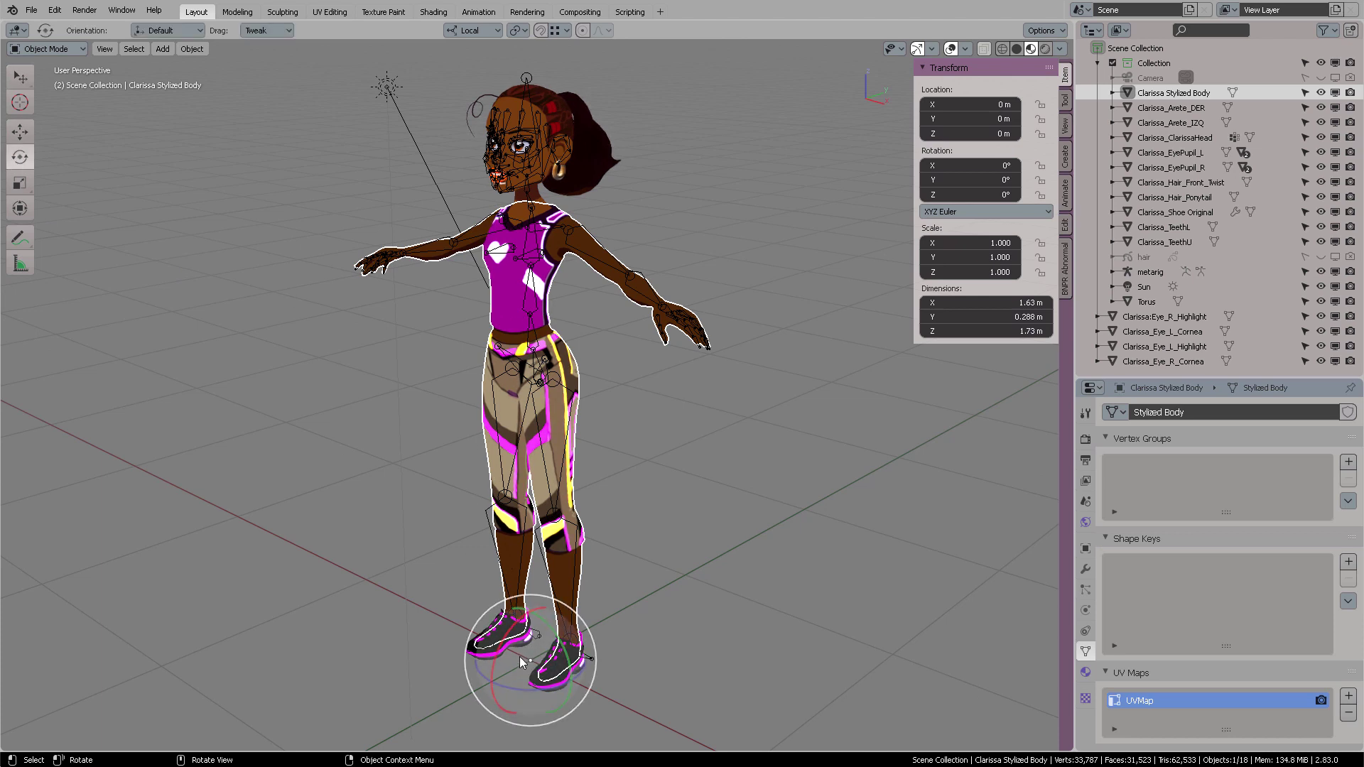
{"action": "left_click_drag", "start_coordinate": [503, 634], "coordinate": [644, 574]}
{"action": "key", "text": "ctrl+z"}
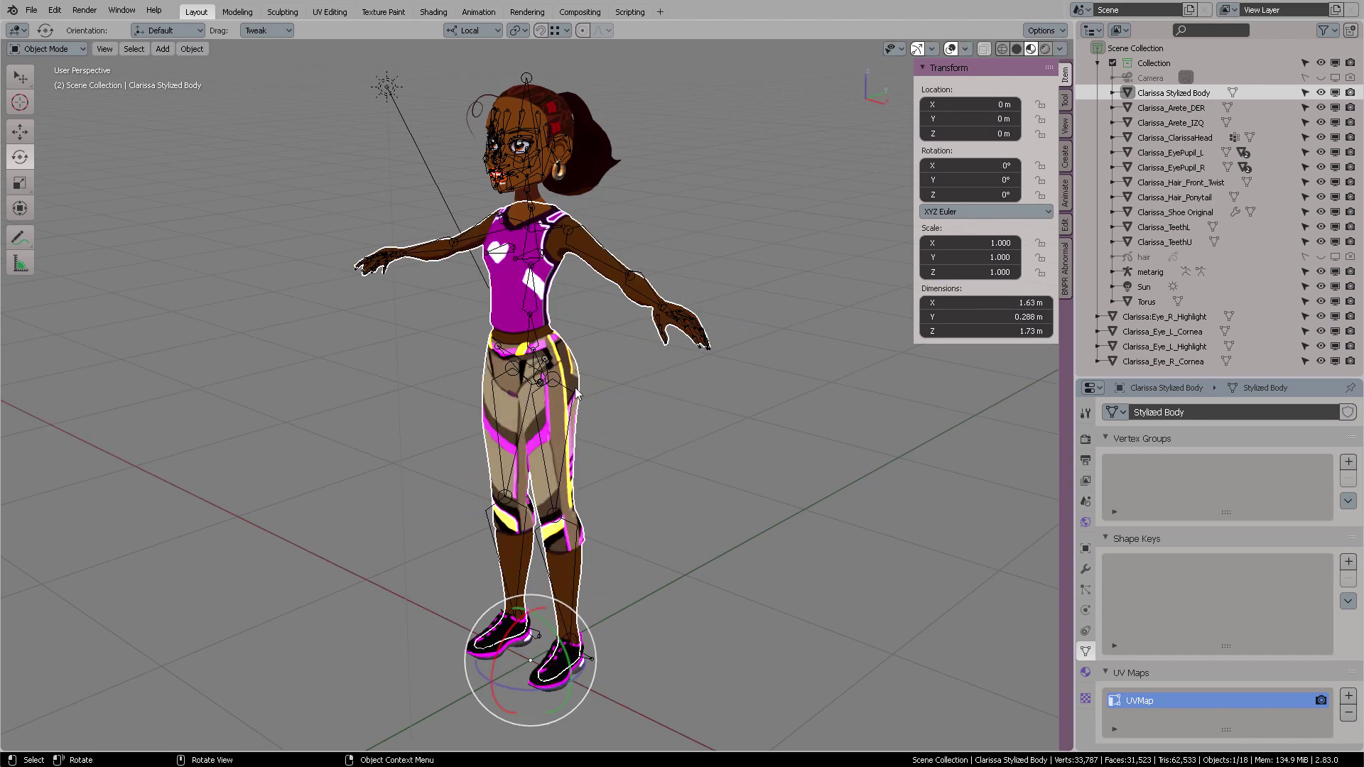
{"action": "left_click", "coordinate": [20, 76]}
{"action": "left_click", "coordinate": [693, 443]}
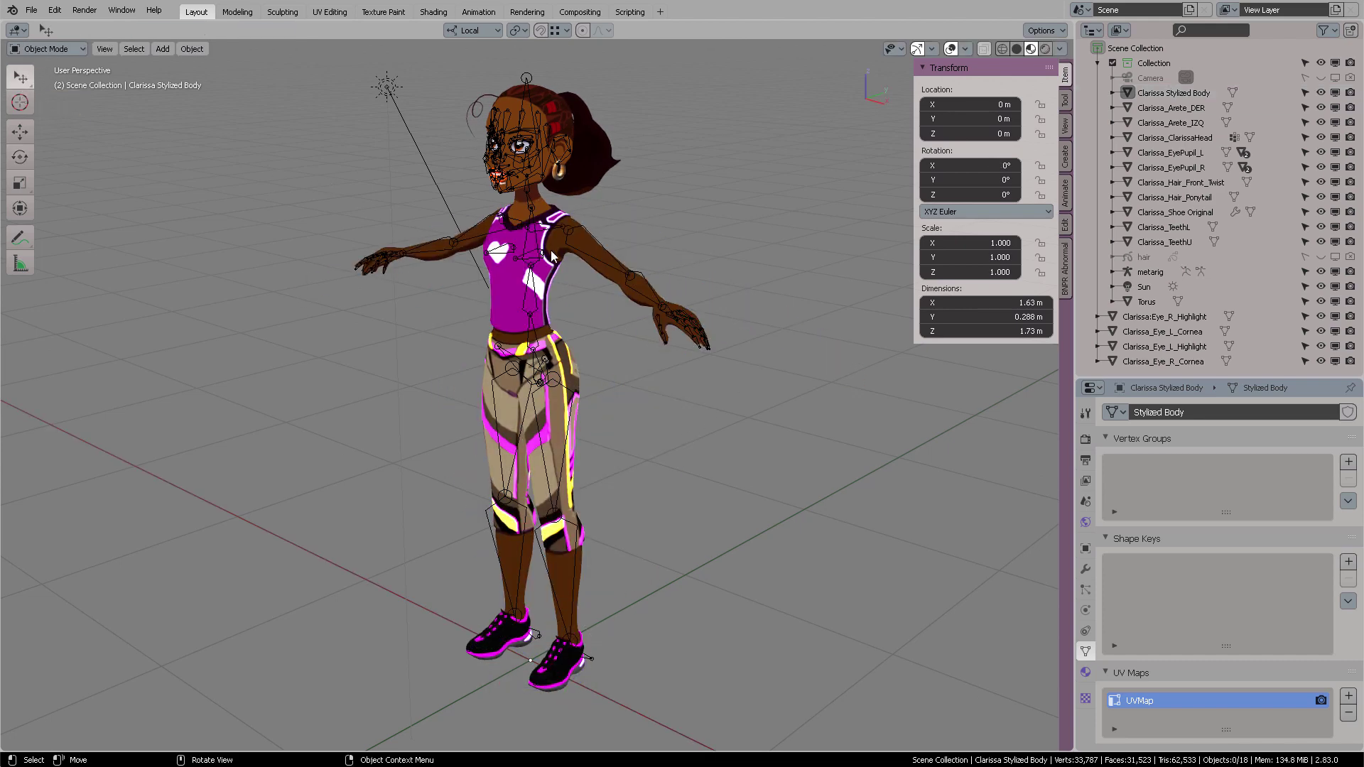
- Rename the body object as Stylized Body to match its mesh data name
{"action": "left_click", "coordinate": [552, 257]}
{"action": "middle_click_drag", "start_coordinate": [682, 294], "coordinate": [739, 258]}
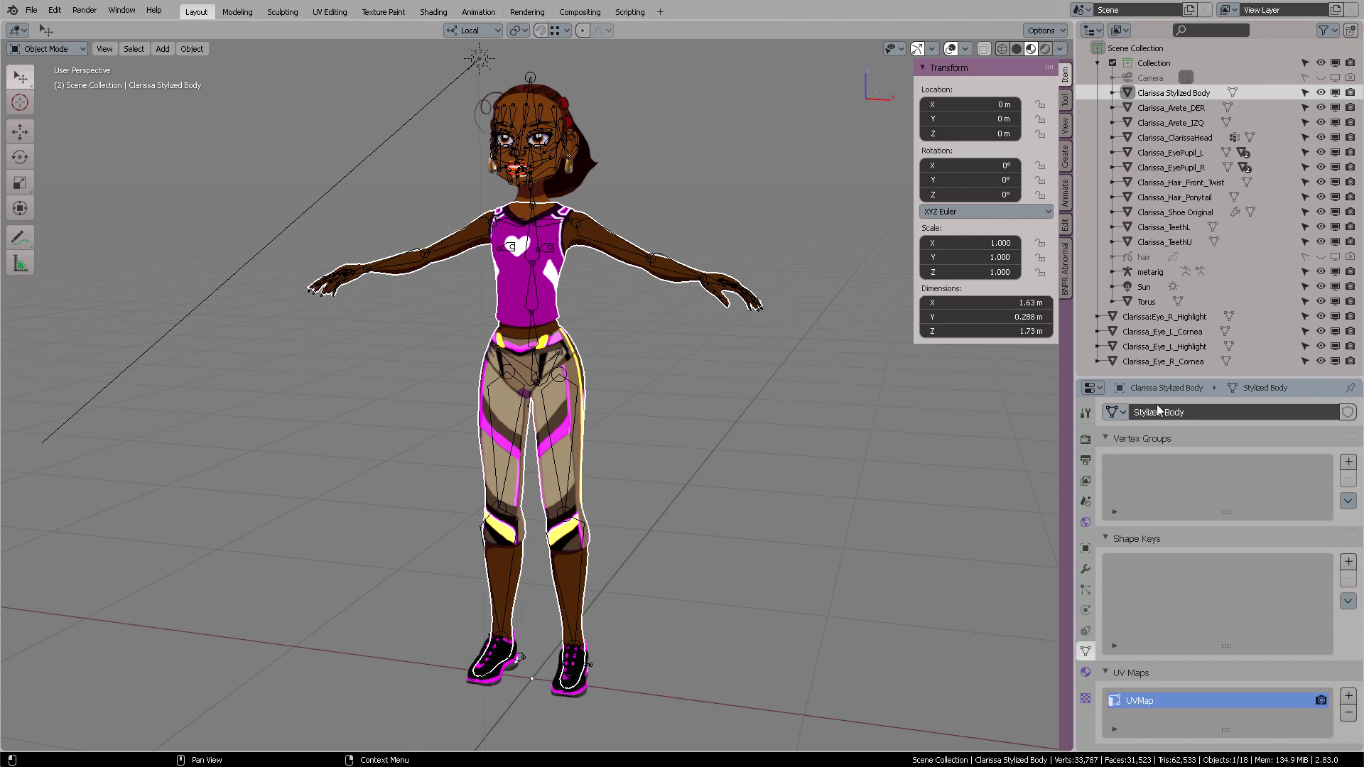
{"action": "double_click", "coordinate": [1166, 93]}
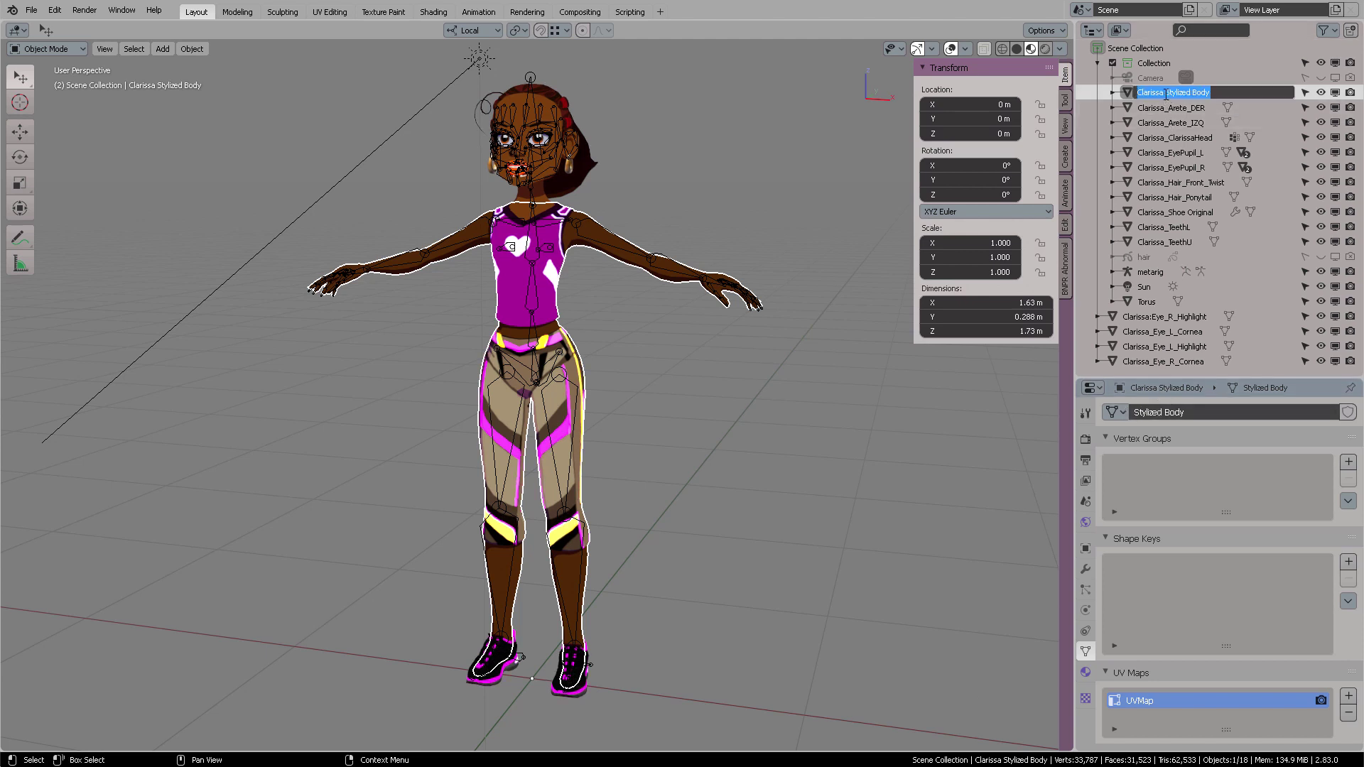
{"action": "left_click_drag", "start_coordinate": [1166, 94], "coordinate": [1086, 86]}
{"action": "key", "text": "BackSpace"}
{"action": "key", "text": "Return"}
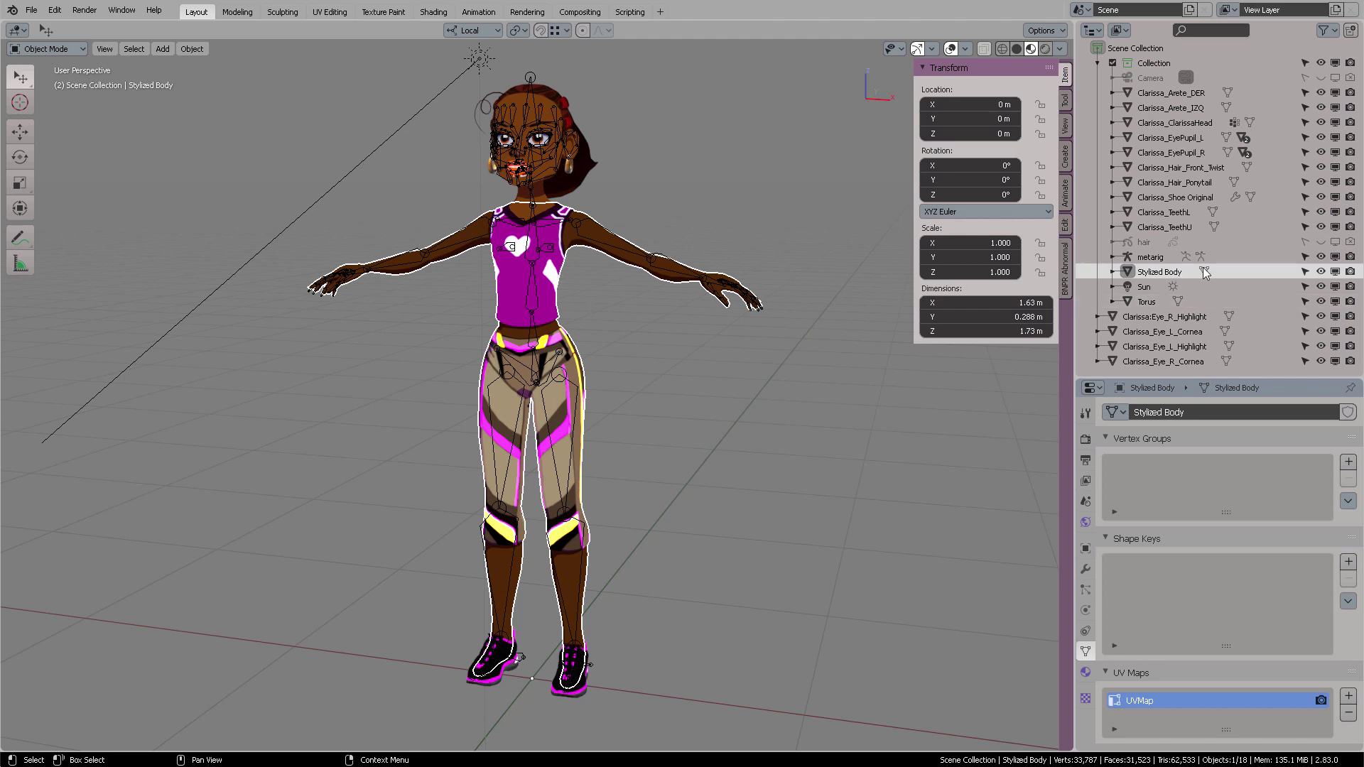
- Rename the head object's mesh data as Head
{"action": "left_click", "coordinate": [544, 193]}
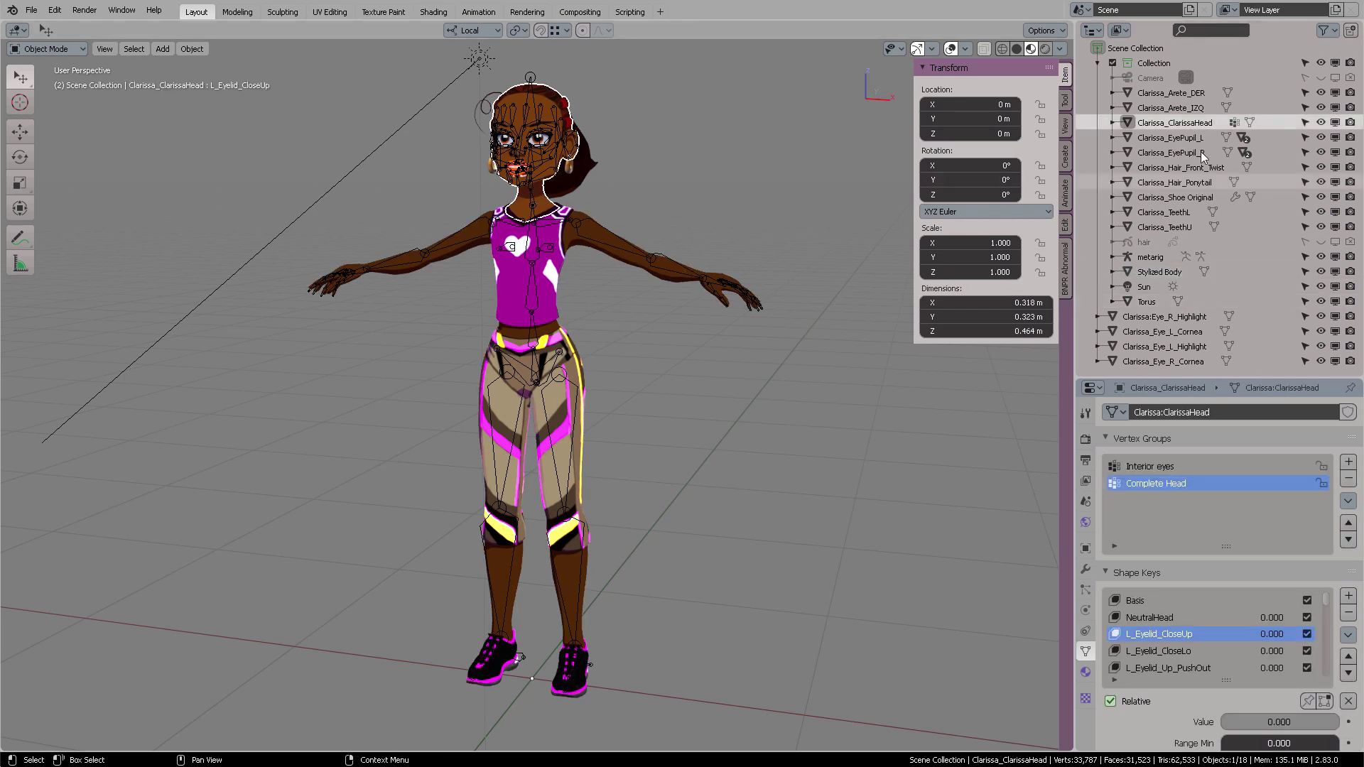
{"action": "left_click", "coordinate": [1164, 413]}
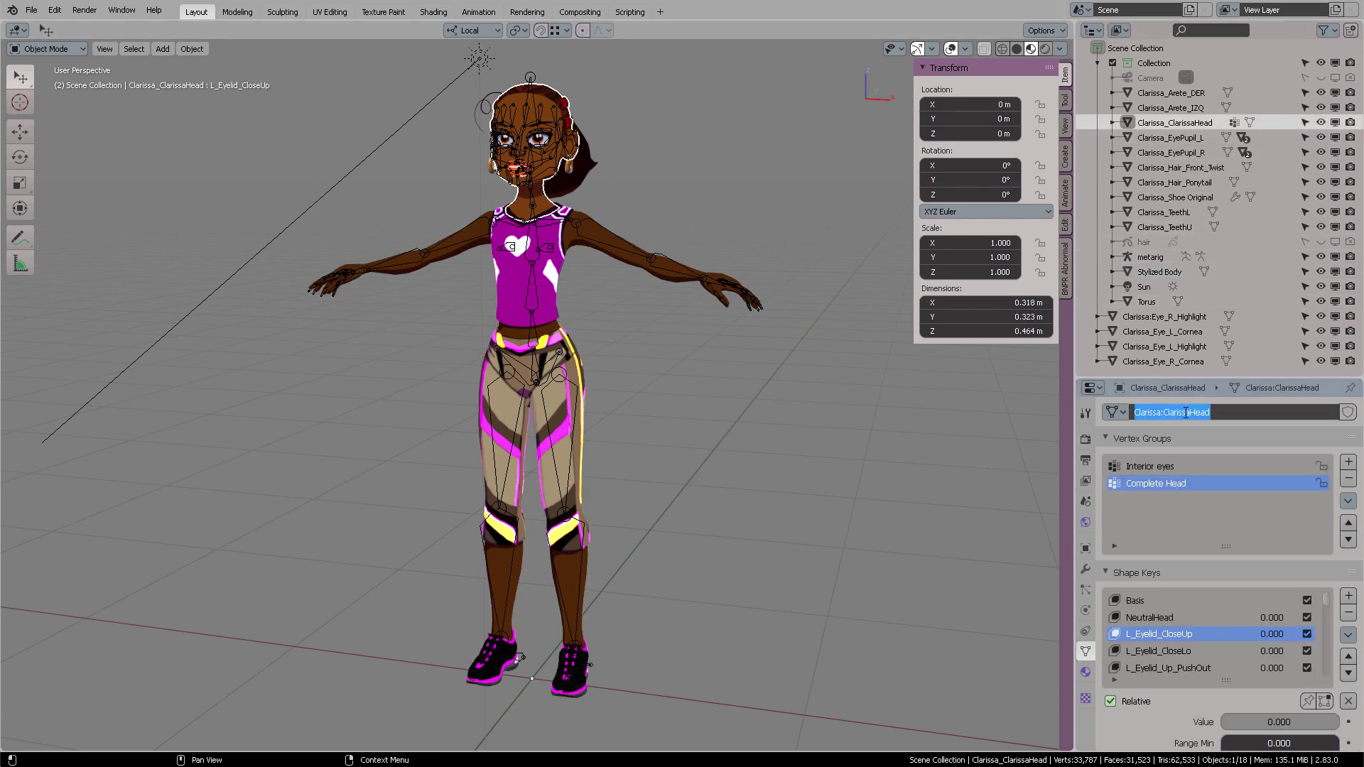
{"action": "left_click_drag", "start_coordinate": [1183, 413], "coordinate": [1003, 402]}
{"action": "key", "text": "BackSpace"}
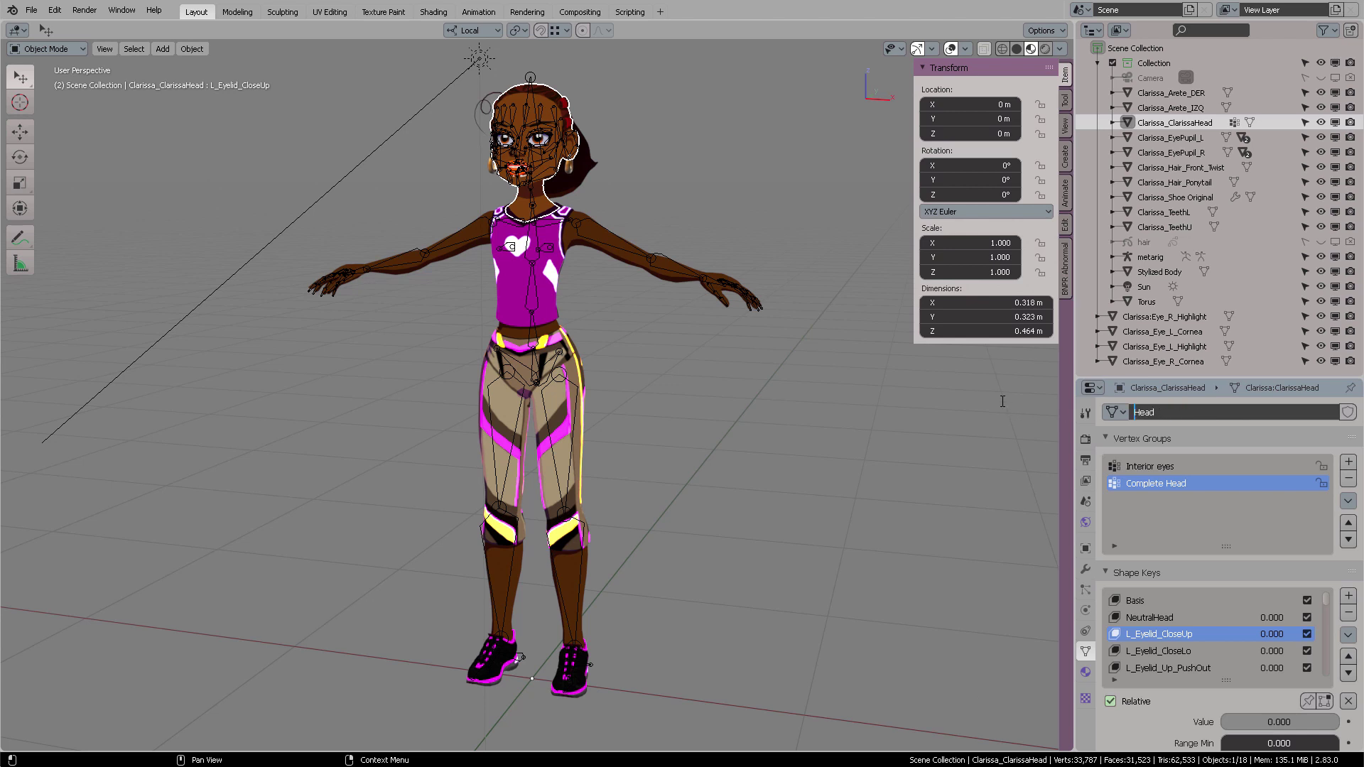
{"action": "key", "text": "Return"}
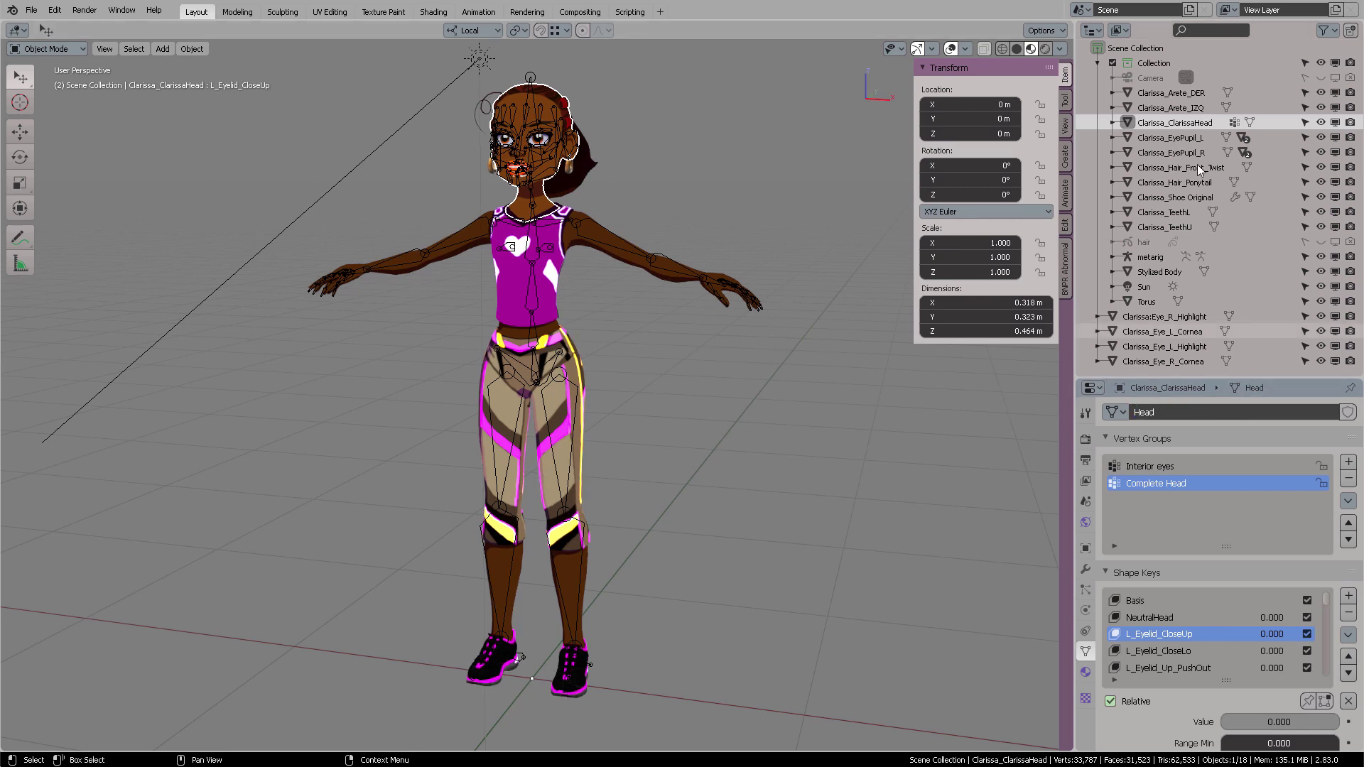
- Rename the head object as Head to match its mesh data name
{"action": "double_click", "coordinate": [1191, 123]}
{"action": "left_click_drag", "start_coordinate": [1191, 121], "coordinate": [1030, 110]}
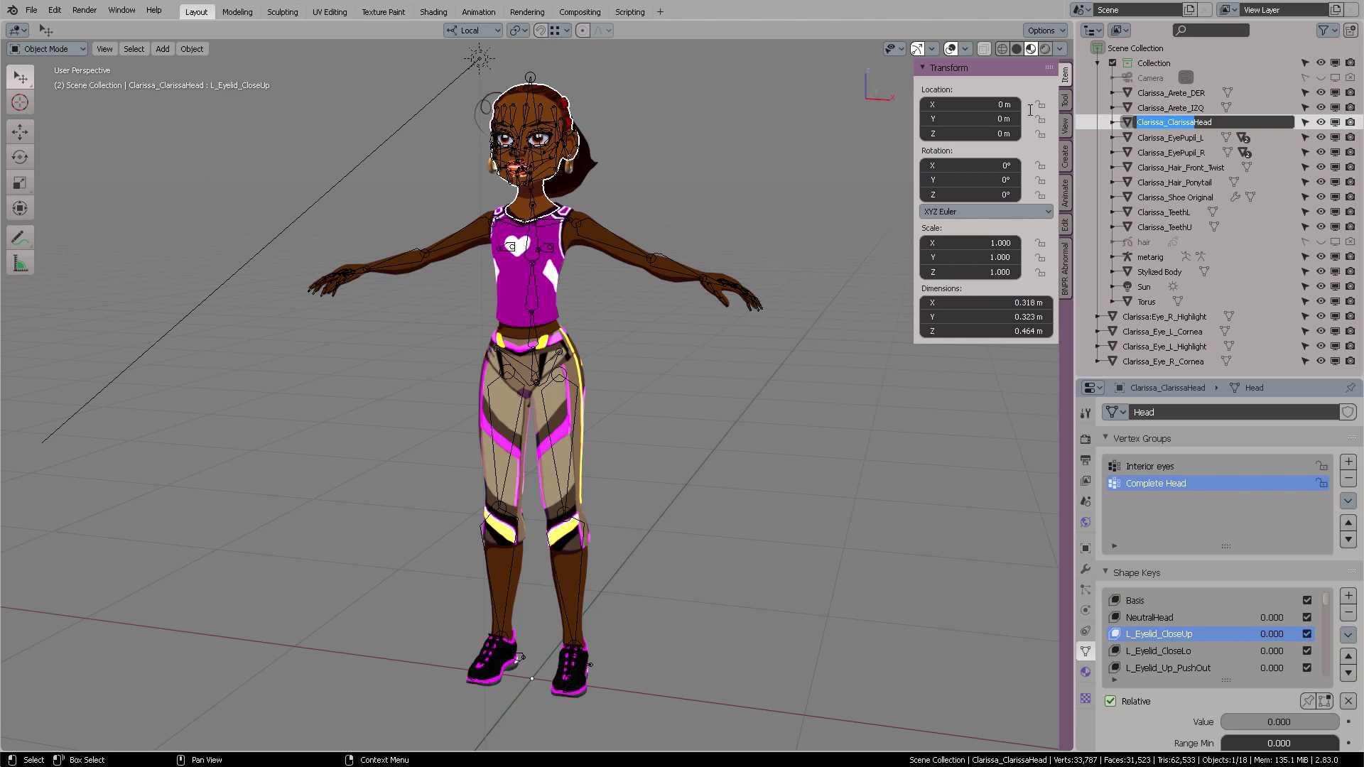
{"action": "key", "text": "BackSpace"}
{"action": "key", "text": "Return"}
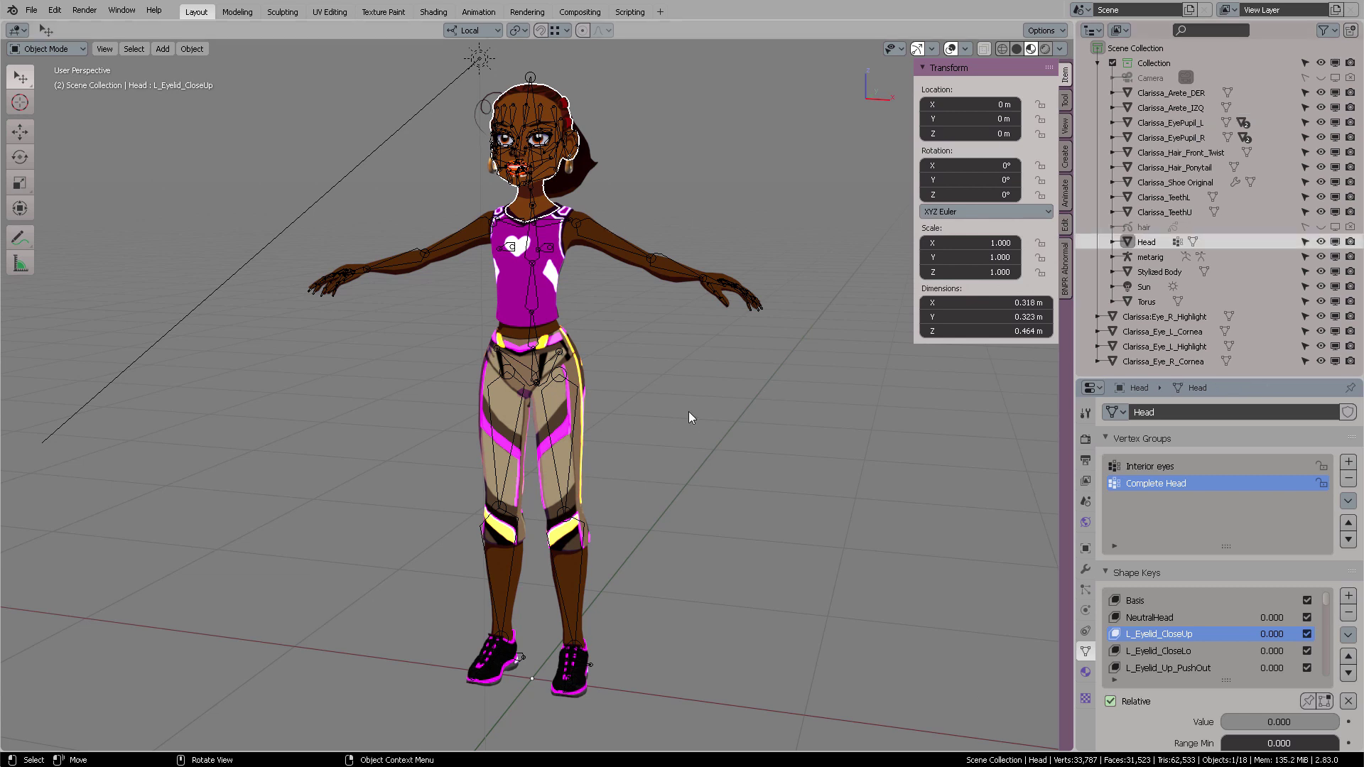
- Generate the Rigify control rig from the metarig
{"action": "left_click", "coordinate": [530, 292]}
{"action": "scroll", "coordinate": [1222, 582], "scroll_direction": "down", "scroll_amount": 5}
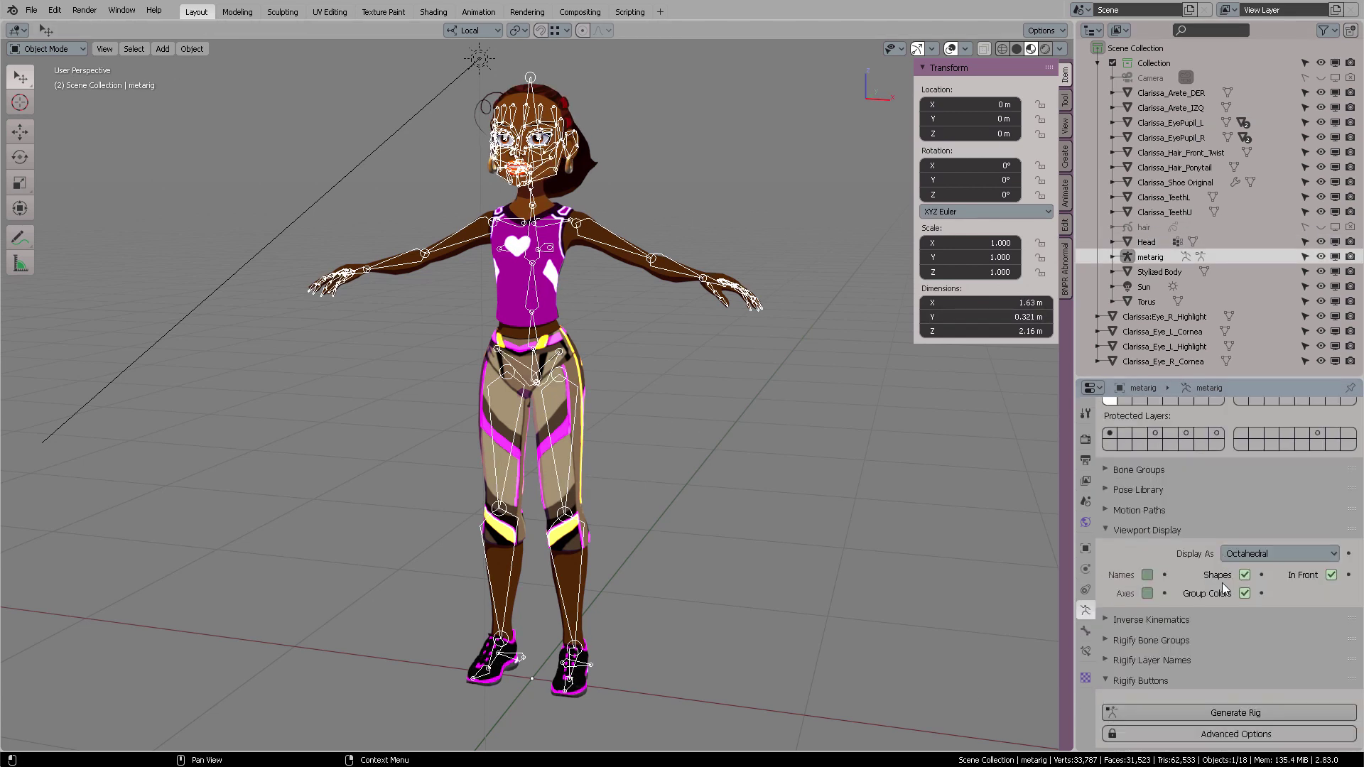
{"action": "scroll", "coordinate": [1222, 583], "scroll_direction": "down", "scroll_amount": 2}
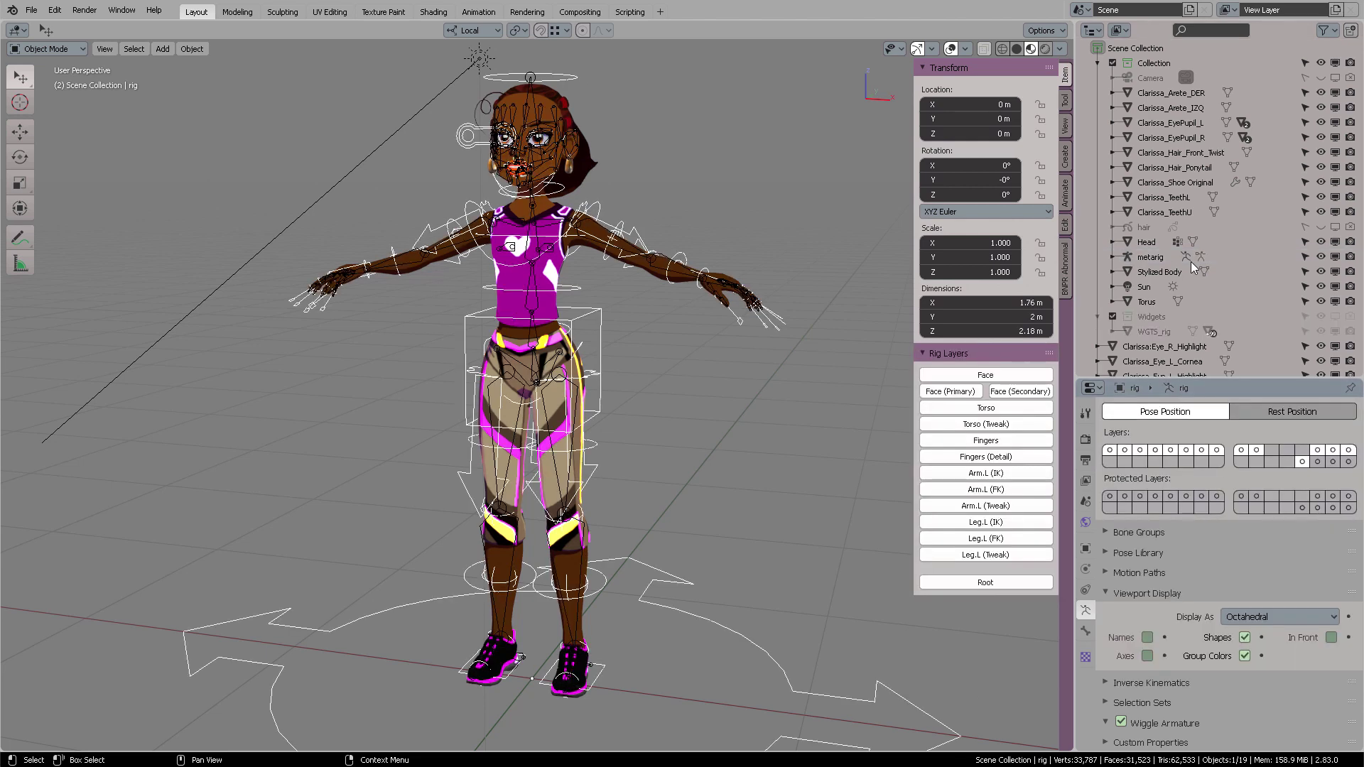
- Parent the Stylized Body mesh to the generated rig using Armature Deform with automatic weights
{"action": "left_click_drag", "start_coordinate": [1124, 379], "coordinate": [1129, 333]}
{"action": "left_click", "coordinate": [555, 279]}
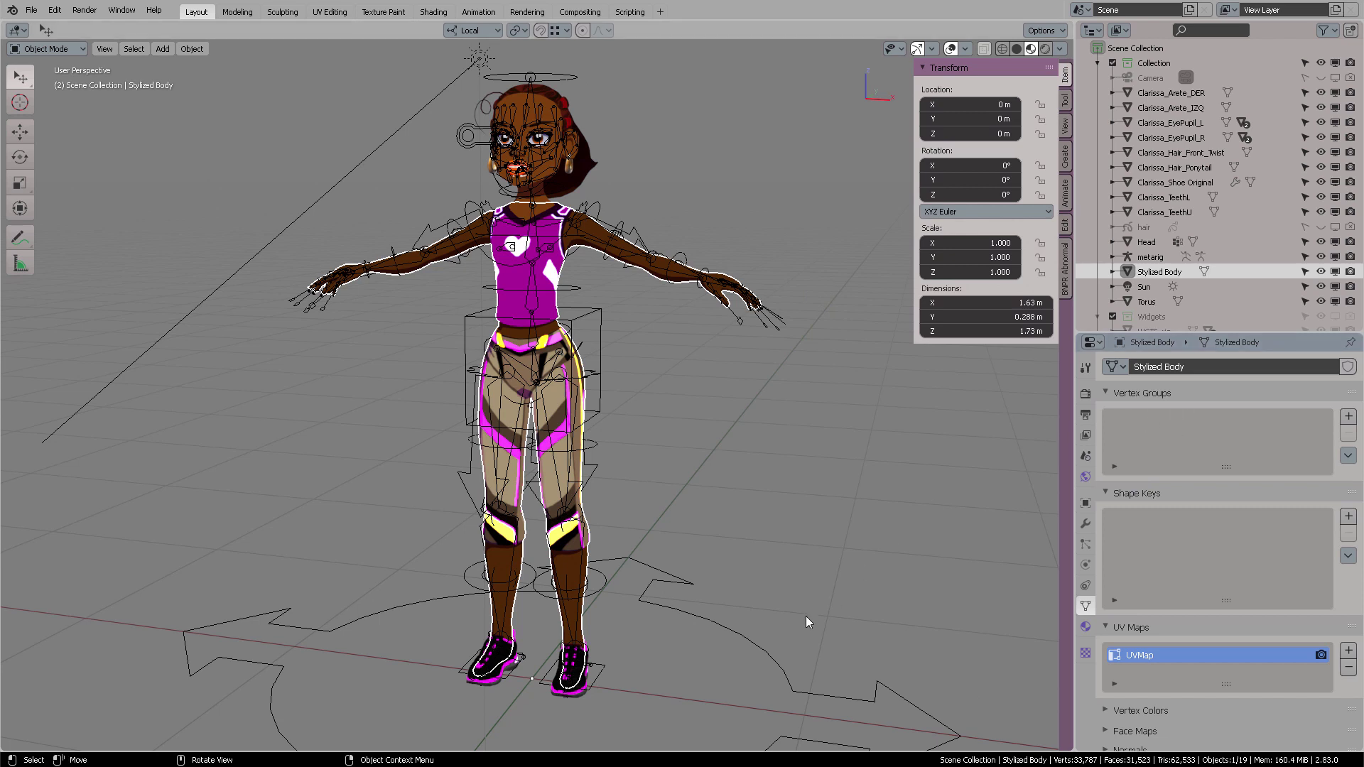
{"action": "left_click", "coordinate": [658, 570], "text": "shift"}
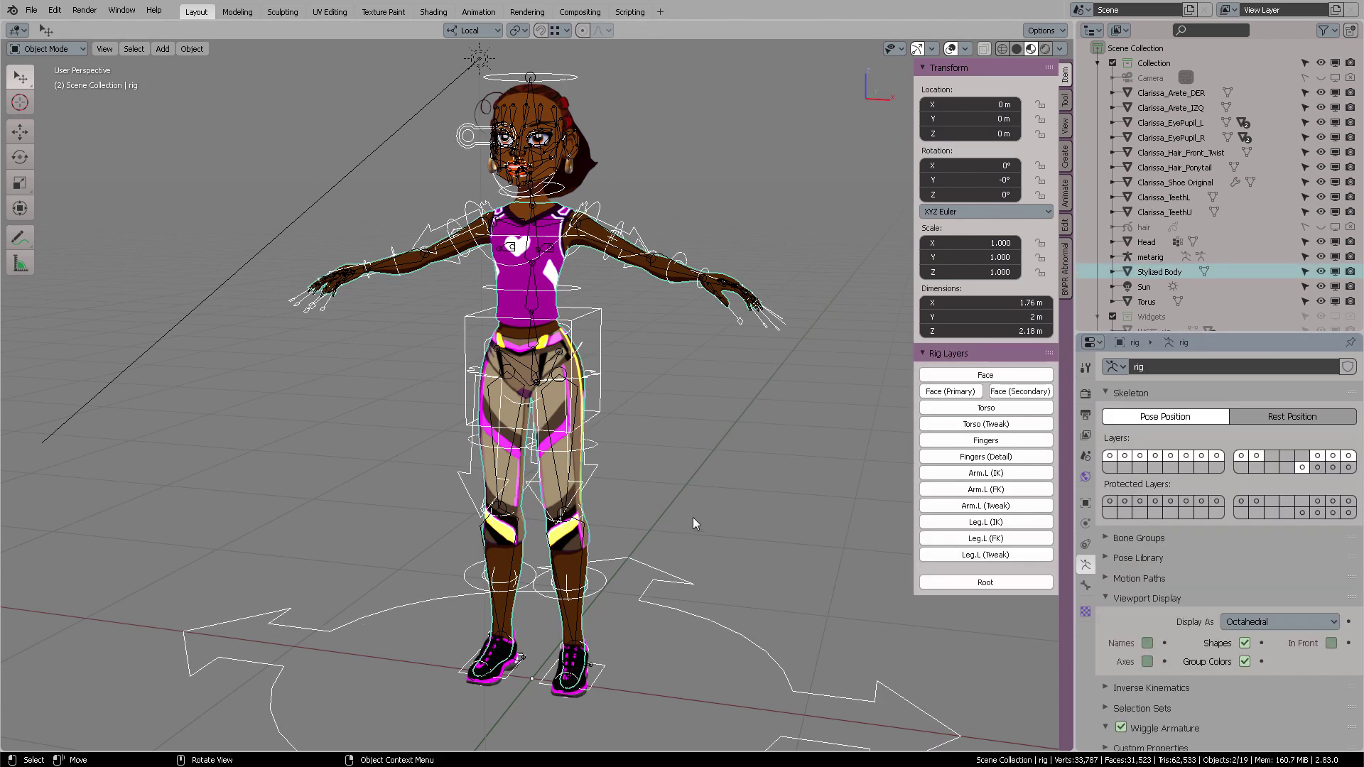
{"action": "key", "text": "ctrl+p"}
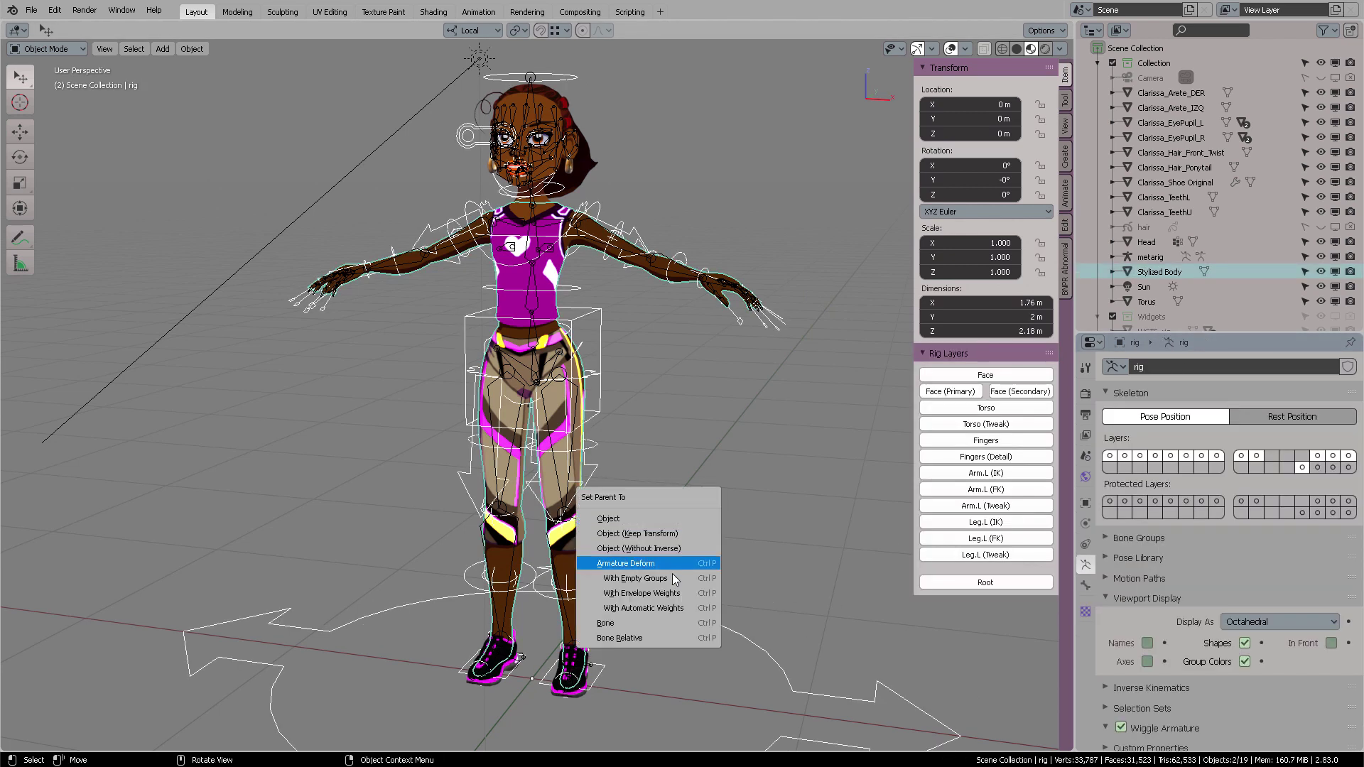
{"action": "left_click", "coordinate": [675, 607]}
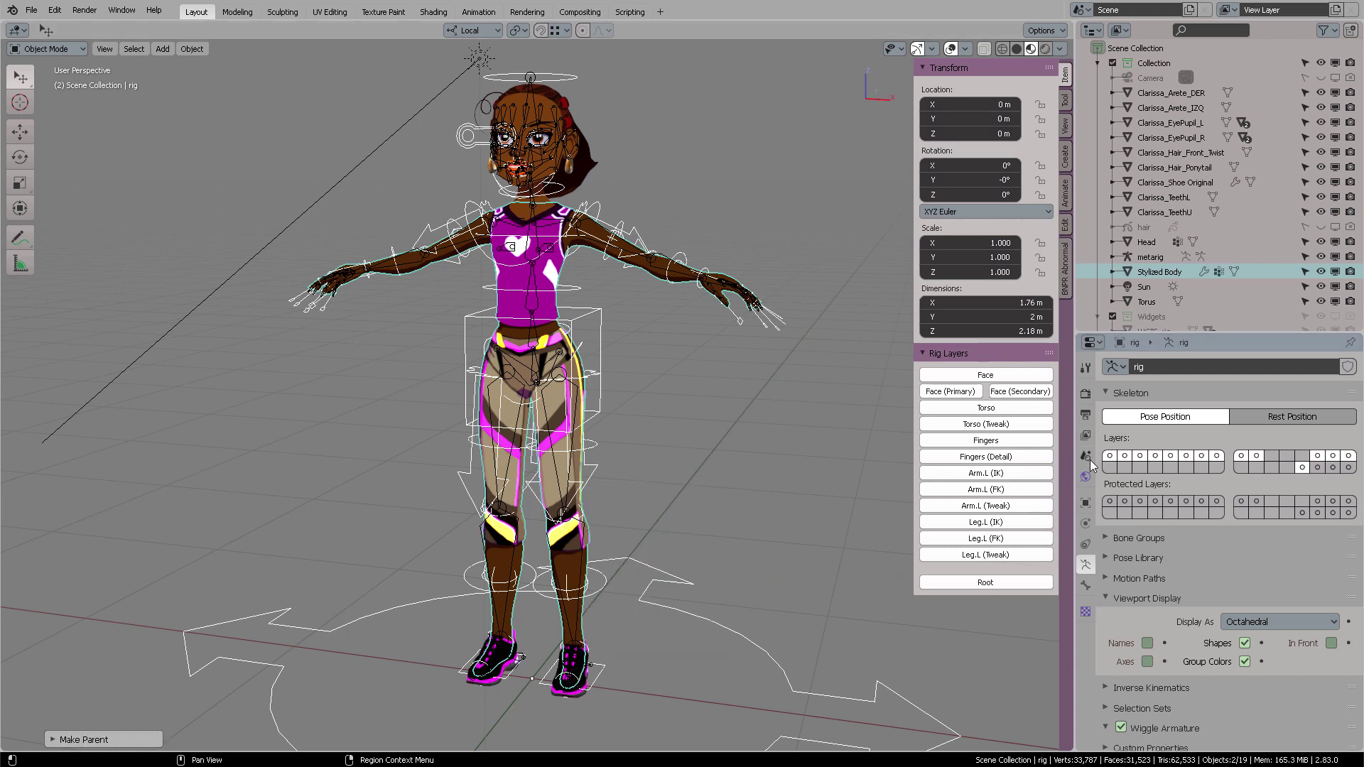
- Enlarge the properties area, select the generated rig alone, and switch it to Pose Mode
{"action": "left_click_drag", "start_coordinate": [1187, 334], "coordinate": [1180, 172]}
{"action": "left_click", "coordinate": [735, 497]}
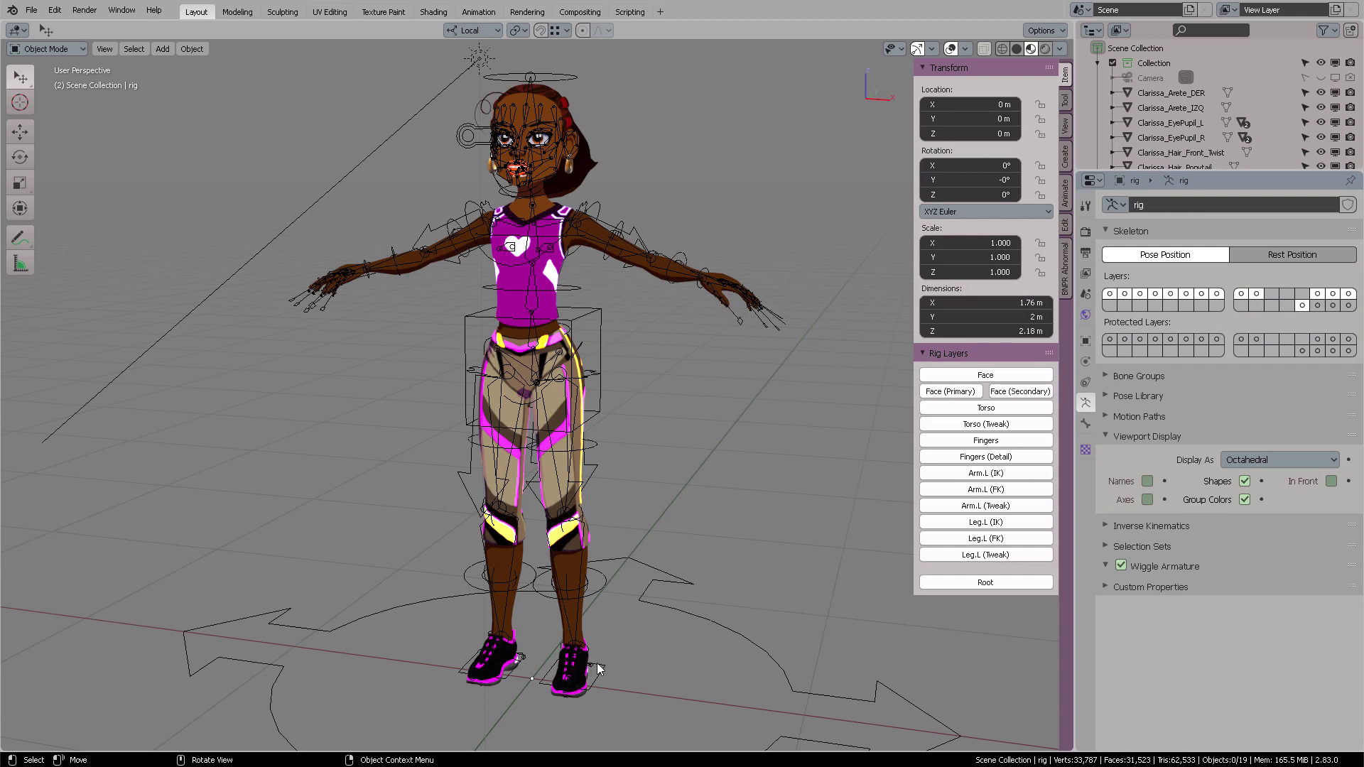
{"action": "left_click", "coordinate": [597, 664]}
{"action": "middle_click_drag", "start_coordinate": [658, 604], "coordinate": [642, 491], "text": "shift"}
{"action": "key", "text": "Tab"}
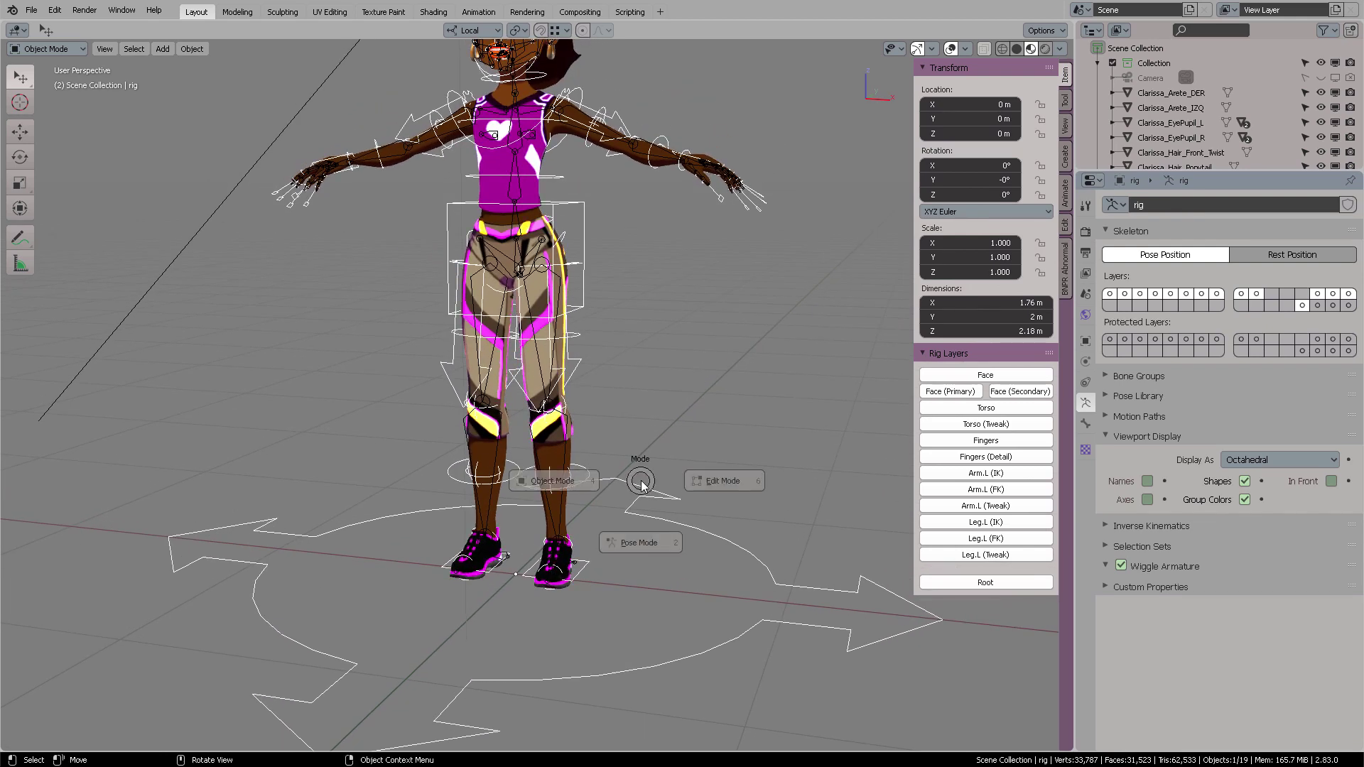
{"action": "left_click", "coordinate": [636, 570]}
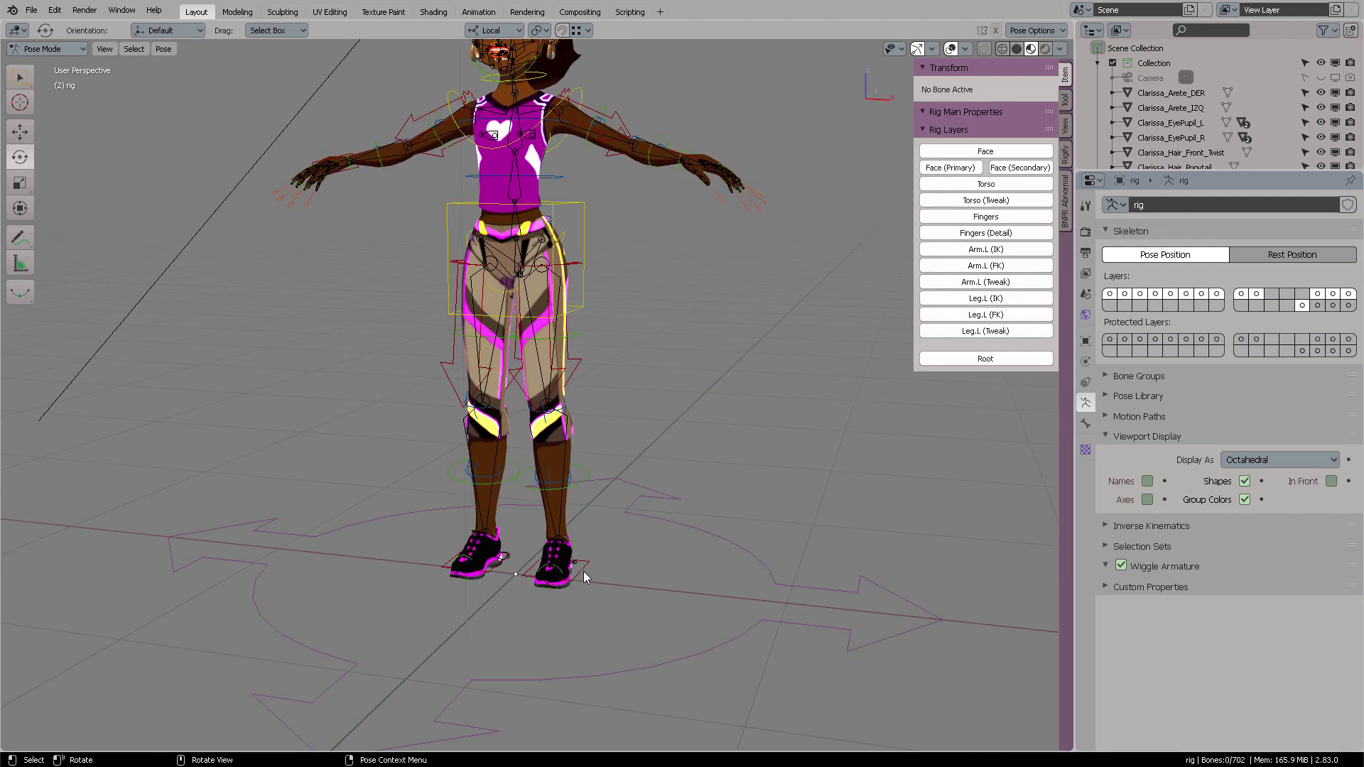
- Test the body's deformation by moving the left foot's IK control, and cancel the move
{"action": "left_click", "coordinate": [583, 571]}
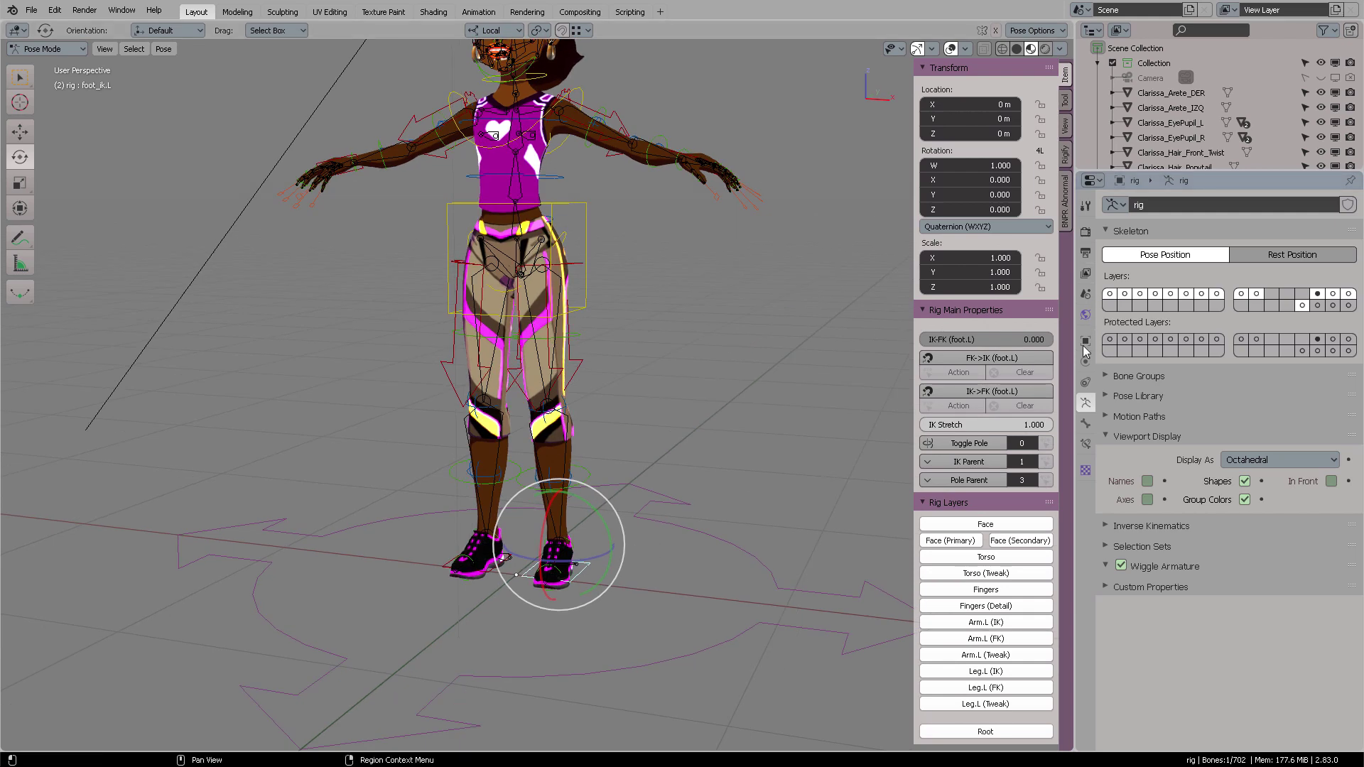
{"action": "key", "text": "g"}
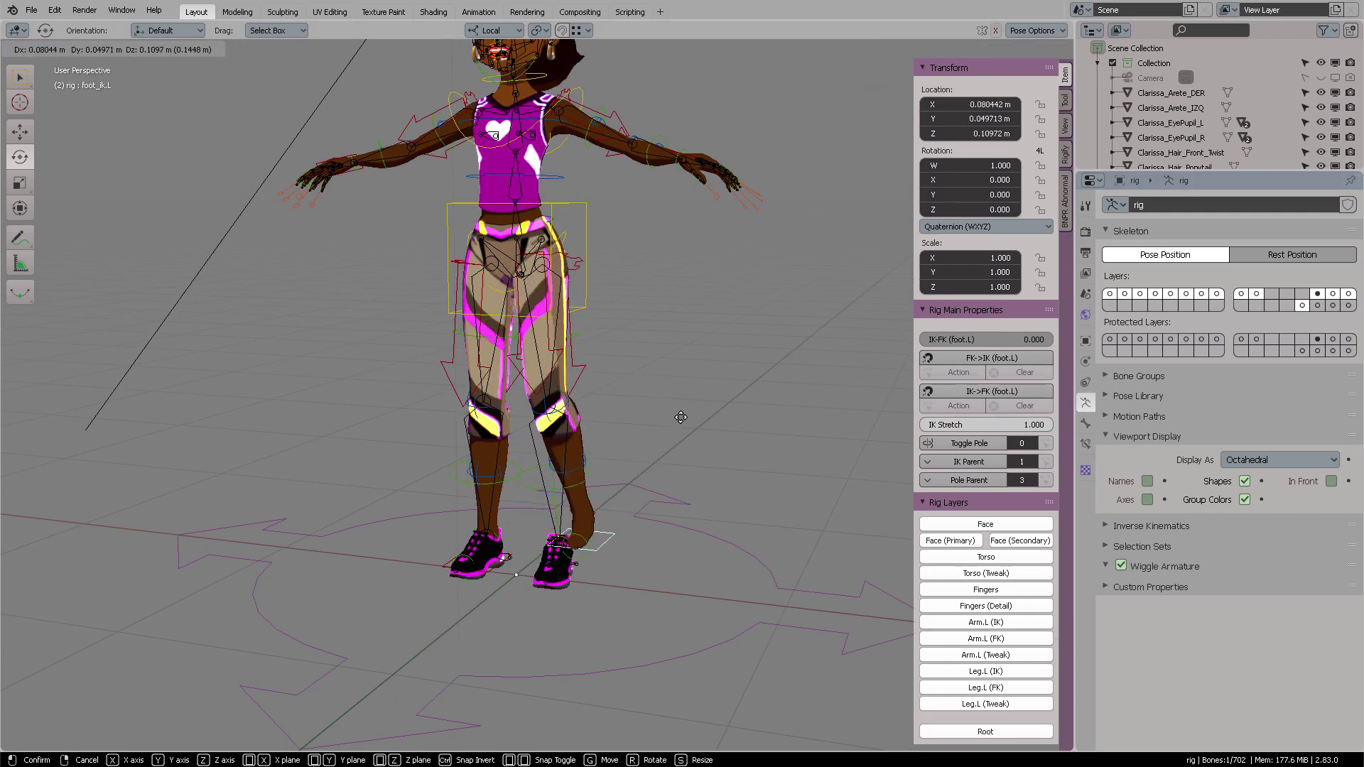
{"action": "right_click", "coordinate": [646, 421]}
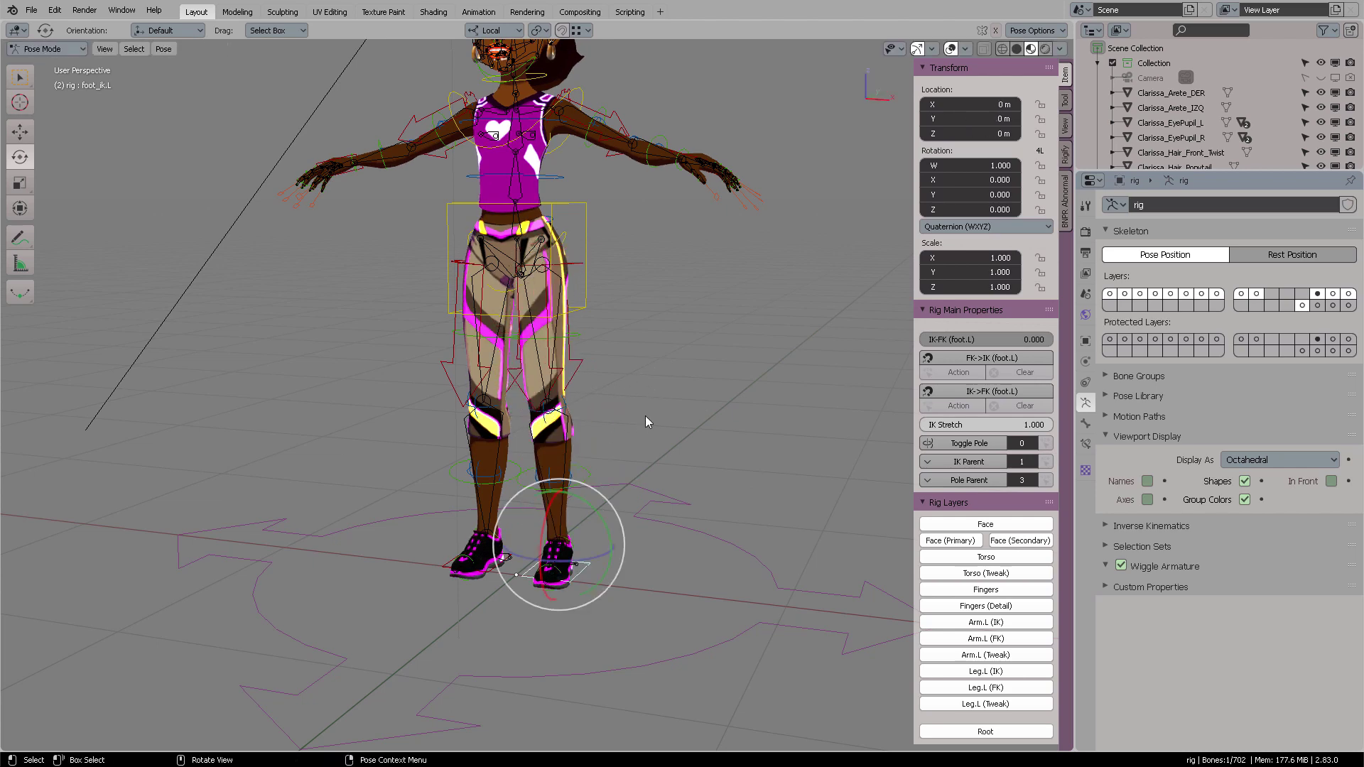
- Enlarge the outliner to reveal all scene objects and hide the metarig from the viewport
{"action": "left_click", "coordinate": [674, 390]}
{"action": "middle_click_drag", "start_coordinate": [674, 390], "coordinate": [696, 434]}
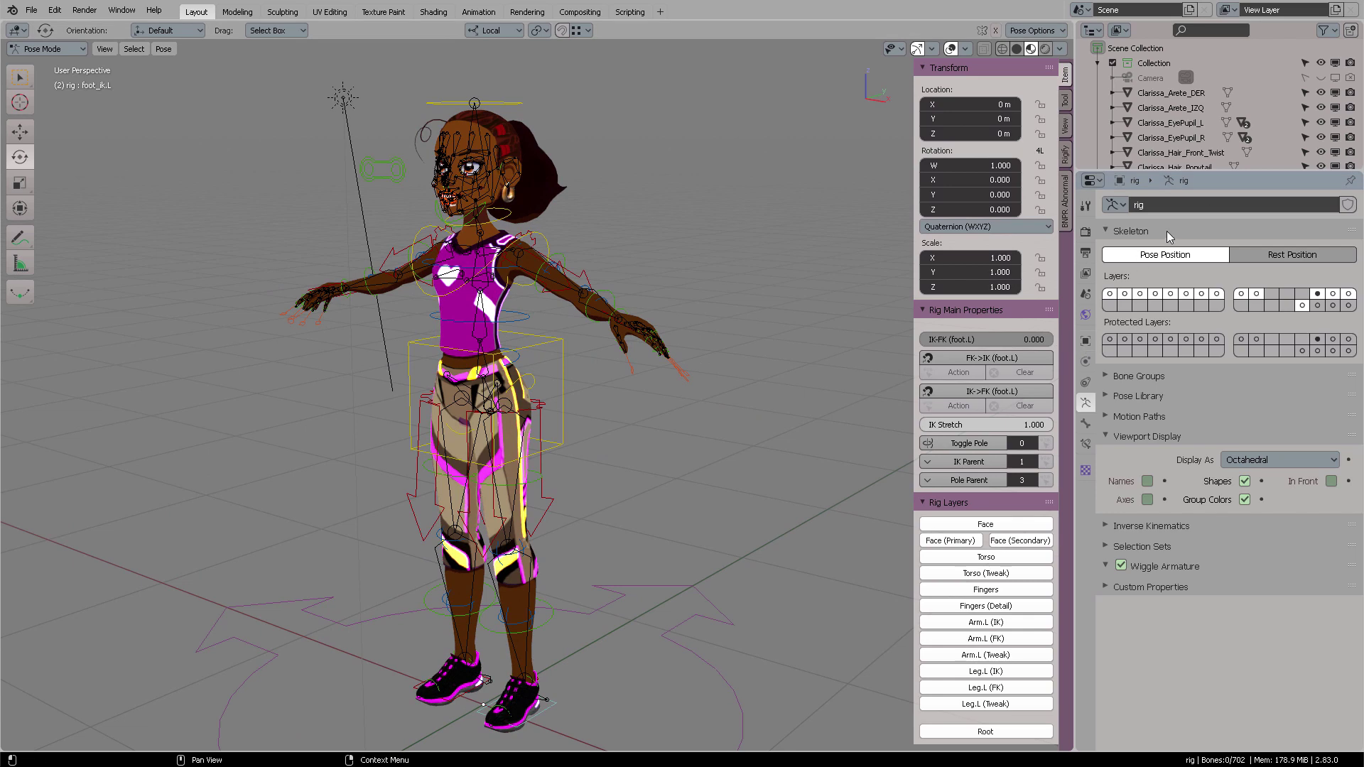
{"action": "left_click_drag", "start_coordinate": [1230, 175], "coordinate": [1227, 436]}
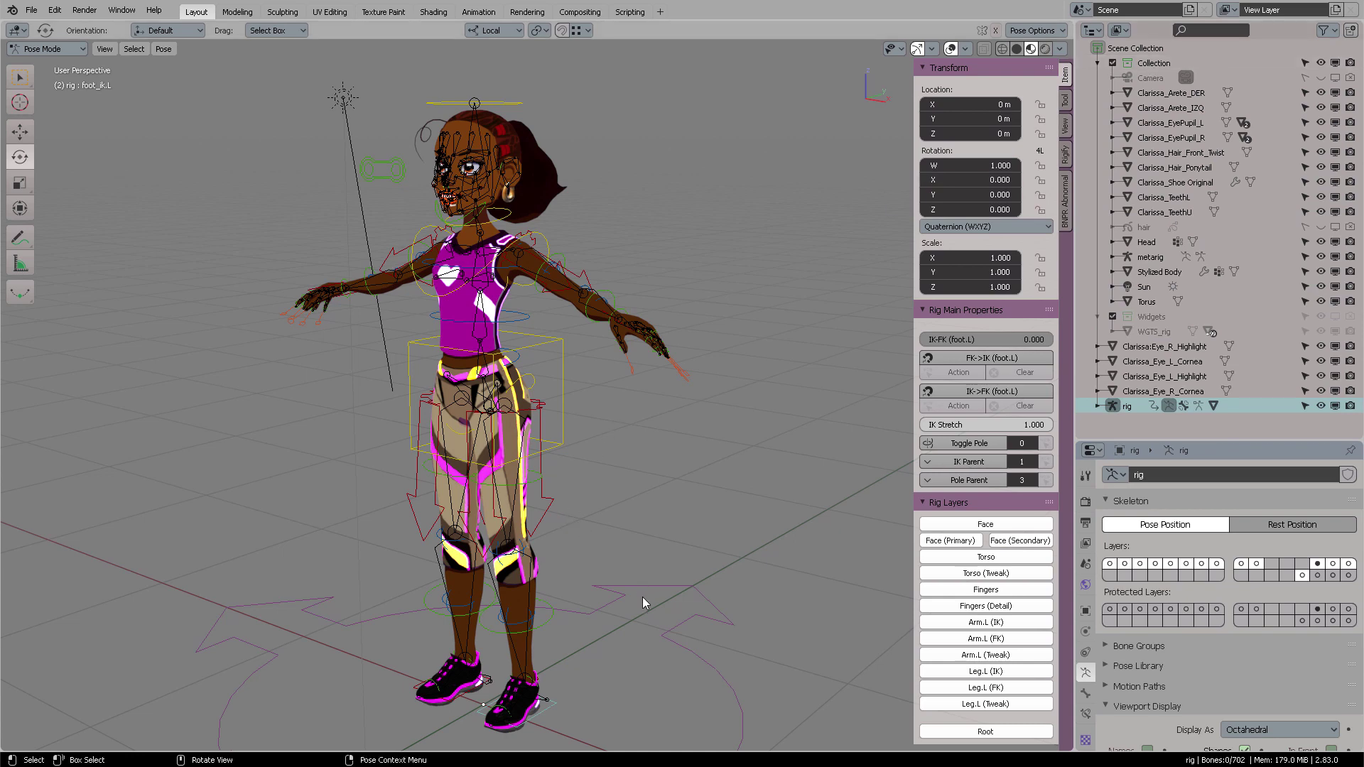
{"action": "scroll", "coordinate": [642, 597], "scroll_direction": "down", "scroll_amount": 1}
{"action": "middle_click_drag", "start_coordinate": [634, 594], "coordinate": [636, 538], "text": "shift"}
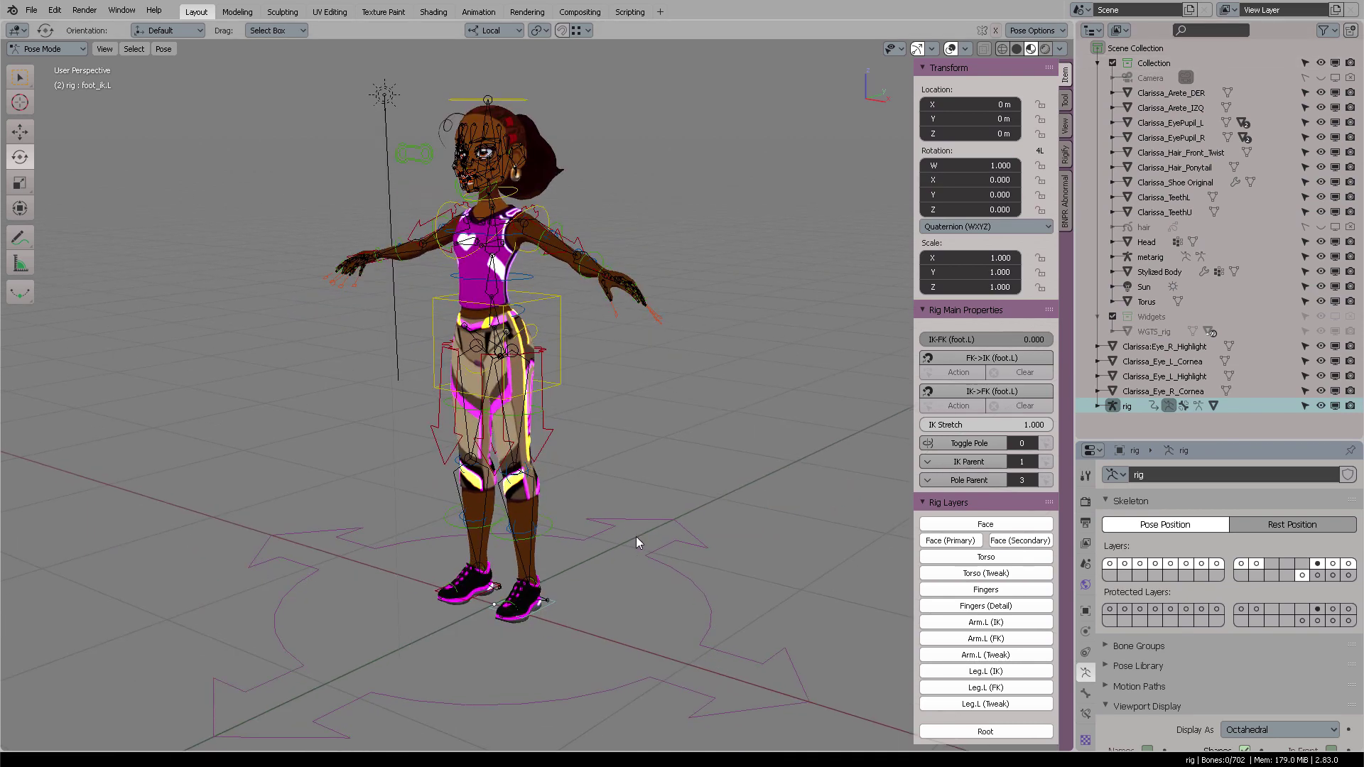
{"action": "left_click", "coordinate": [1155, 260]}
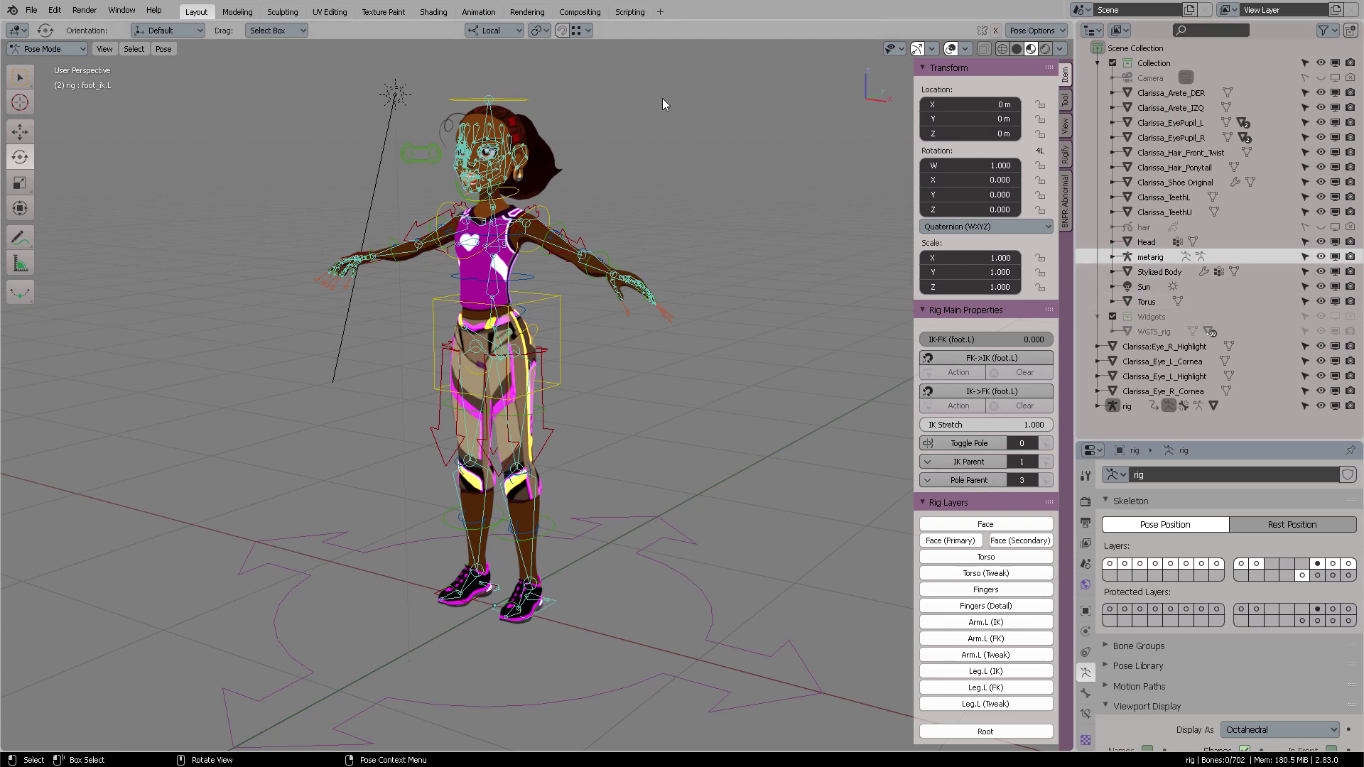
{"action": "left_click", "coordinate": [1321, 258]}
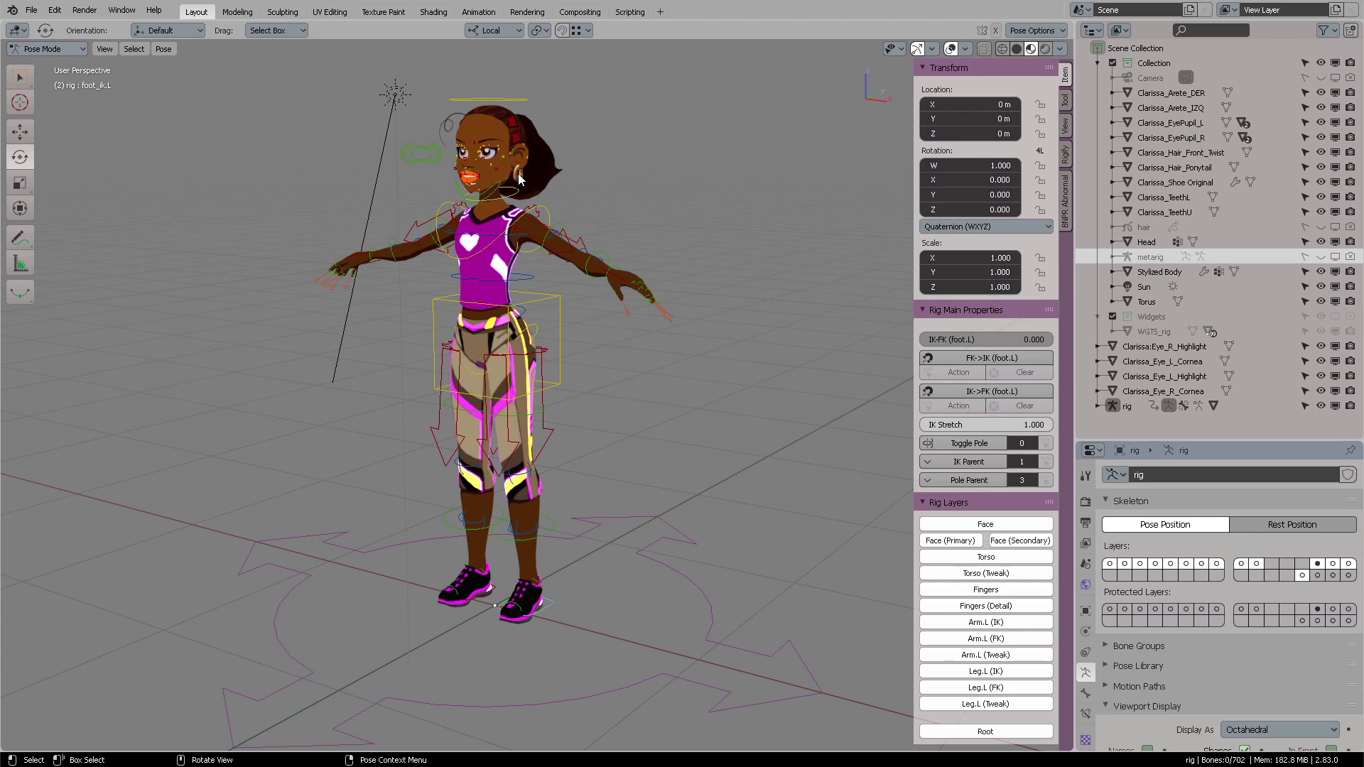
- Return the rig to Object Mode and parent the Head mesh to it using Armature Deform with automatic weights
{"action": "scroll", "coordinate": [521, 179], "scroll_direction": "up", "scroll_amount": 9}
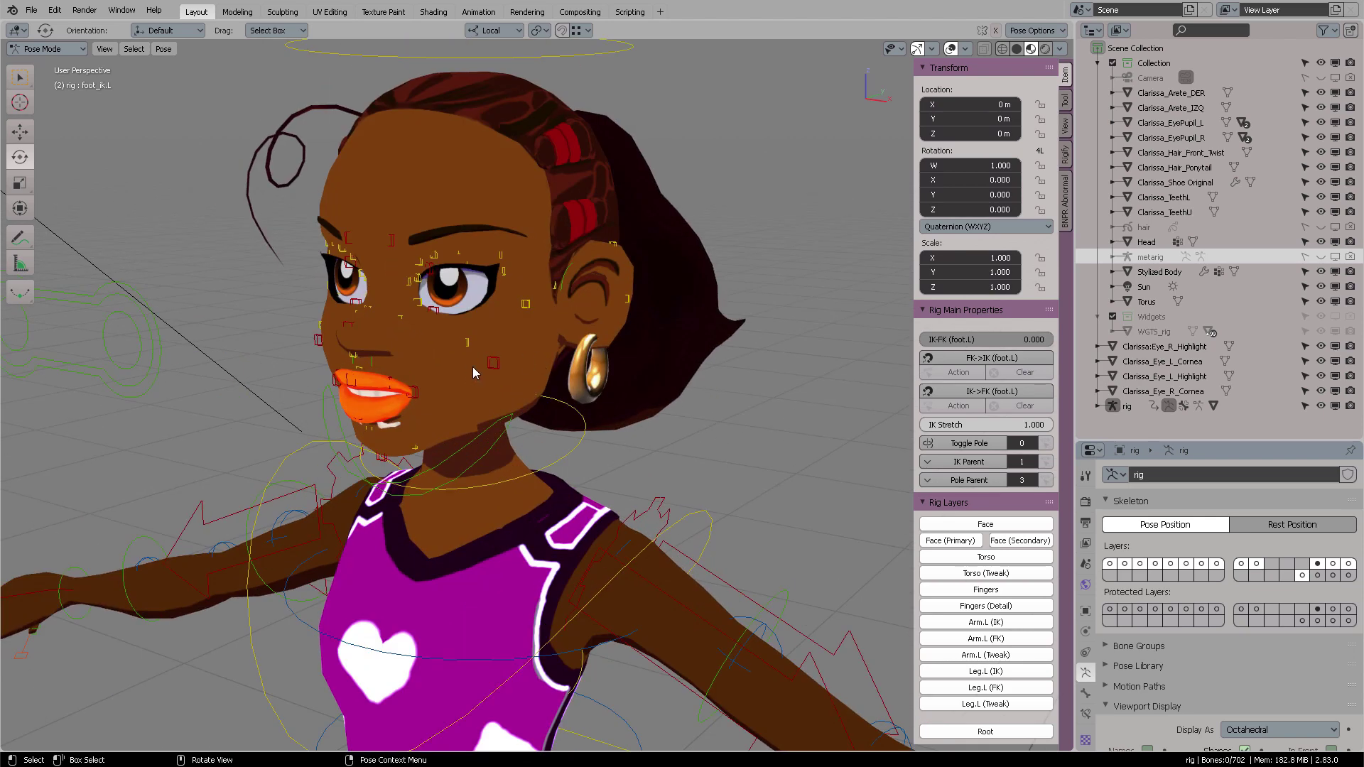
{"action": "key", "text": "ctrl+Tab"}
{"action": "left_click", "coordinate": [356, 278]}
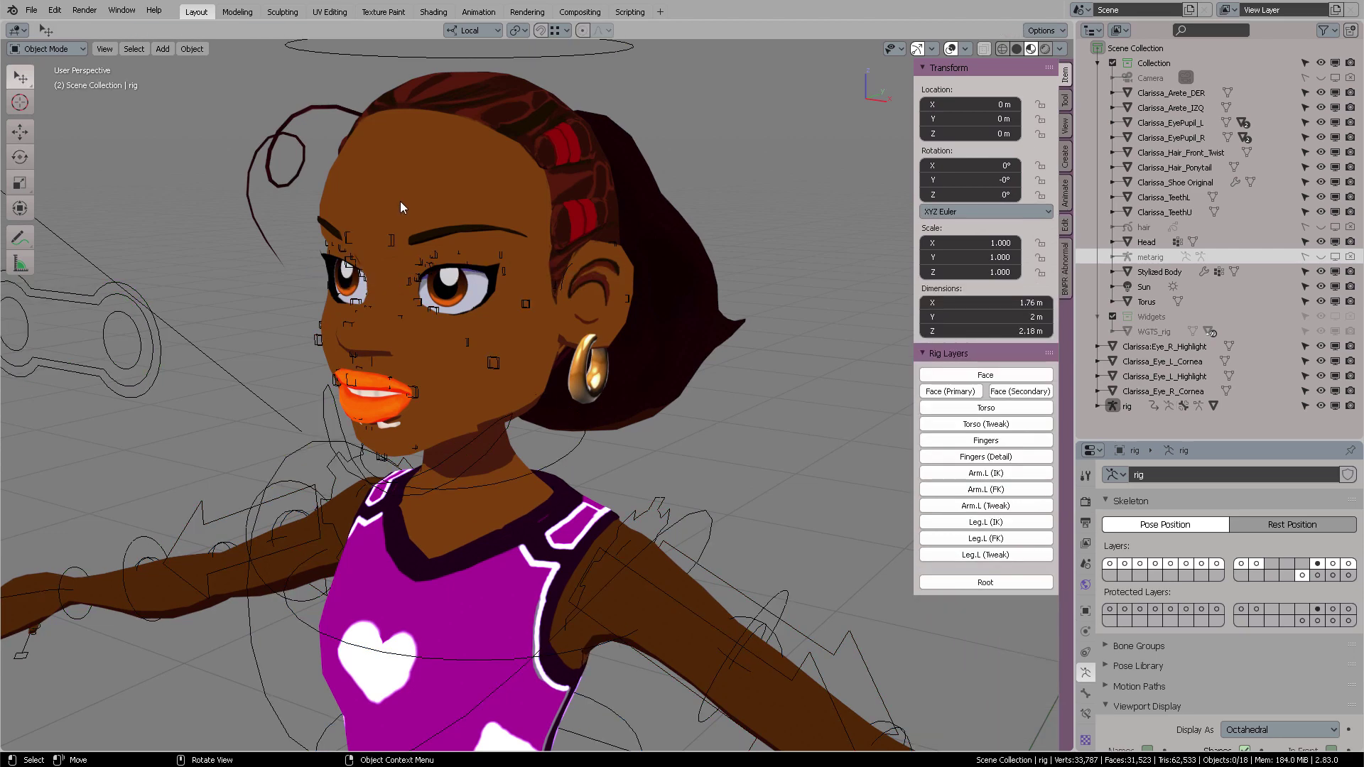
{"action": "left_click", "coordinate": [400, 203]}
{"action": "scroll", "coordinate": [668, 313], "scroll_direction": "down", "scroll_amount": 8}
{"action": "middle_click_drag", "start_coordinate": [685, 453], "coordinate": [654, 240], "text": "shift"}
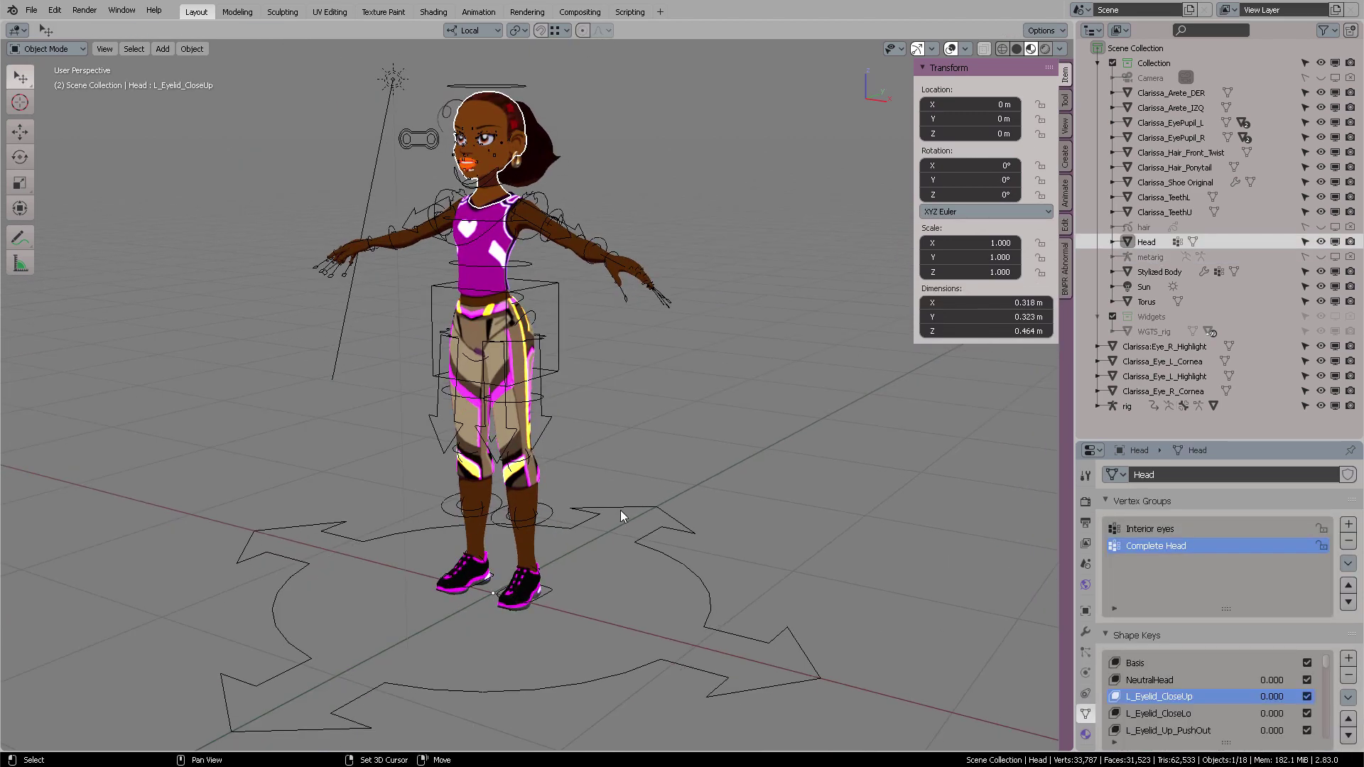
{"action": "left_click", "coordinate": [621, 510], "text": "shift"}
{"action": "key", "text": "ctrl+p"}
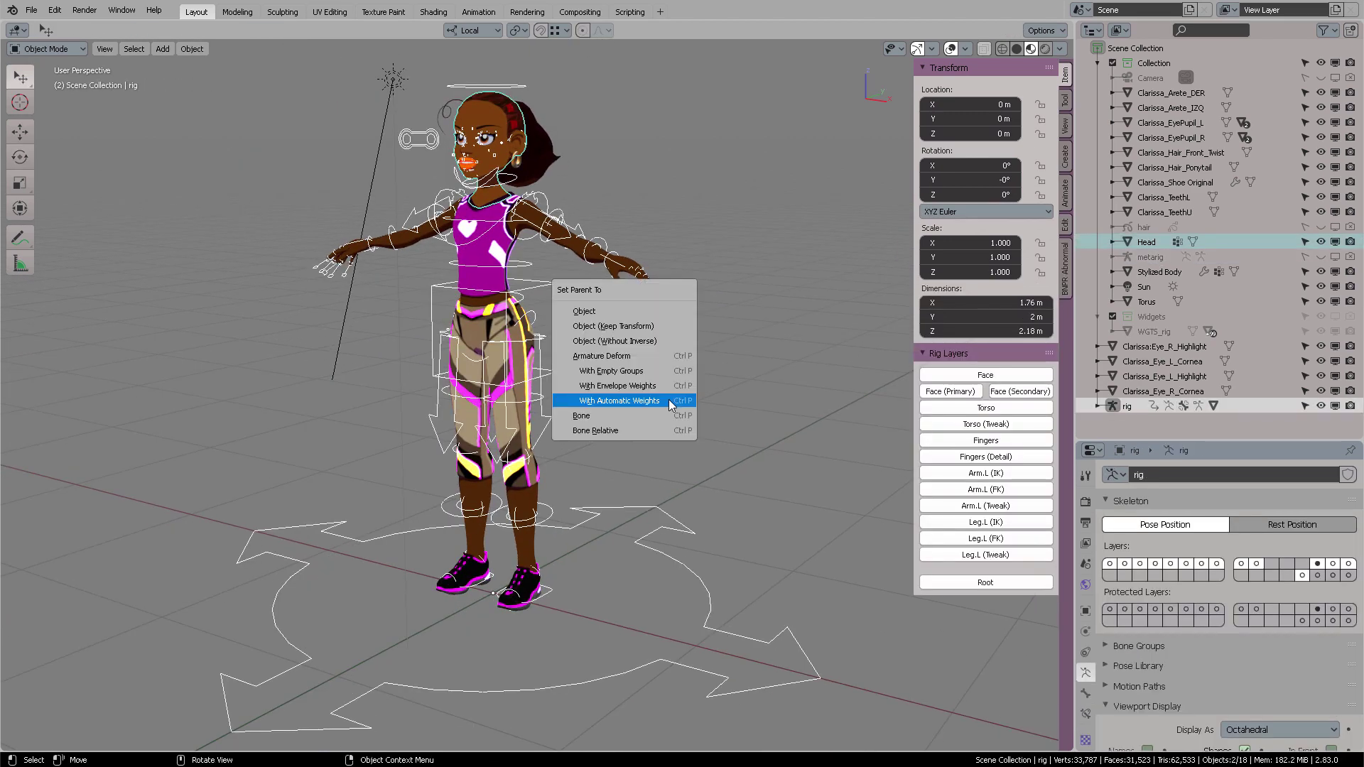
{"action": "left_click", "coordinate": [620, 401]}
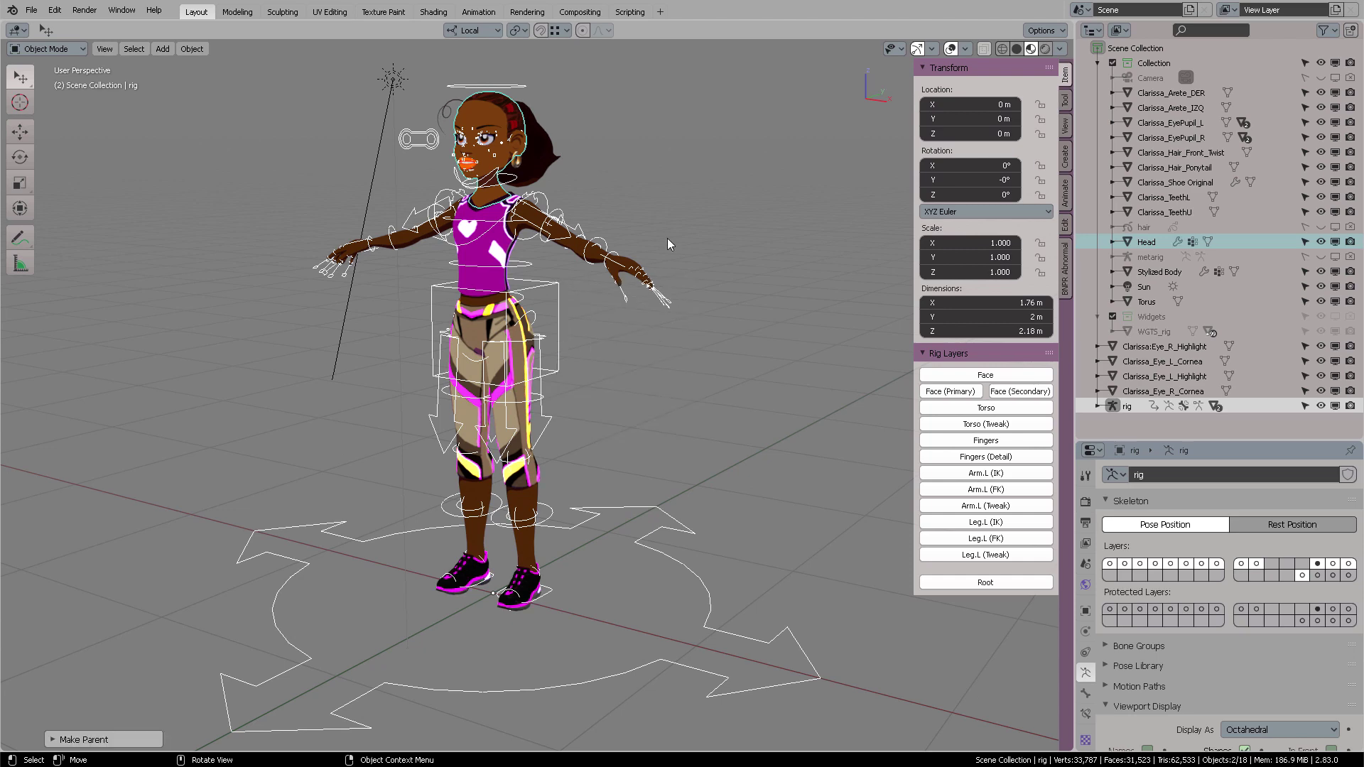
- Set the generated rig to display In Front of the character meshes, and deselect it
{"action": "scroll", "coordinate": [670, 244], "scroll_direction": "up", "scroll_amount": 3}
{"action": "middle_click_drag", "start_coordinate": [711, 257], "coordinate": [716, 399], "text": "shift"}
{"action": "scroll", "coordinate": [716, 399], "scroll_direction": "up", "scroll_amount": 5}
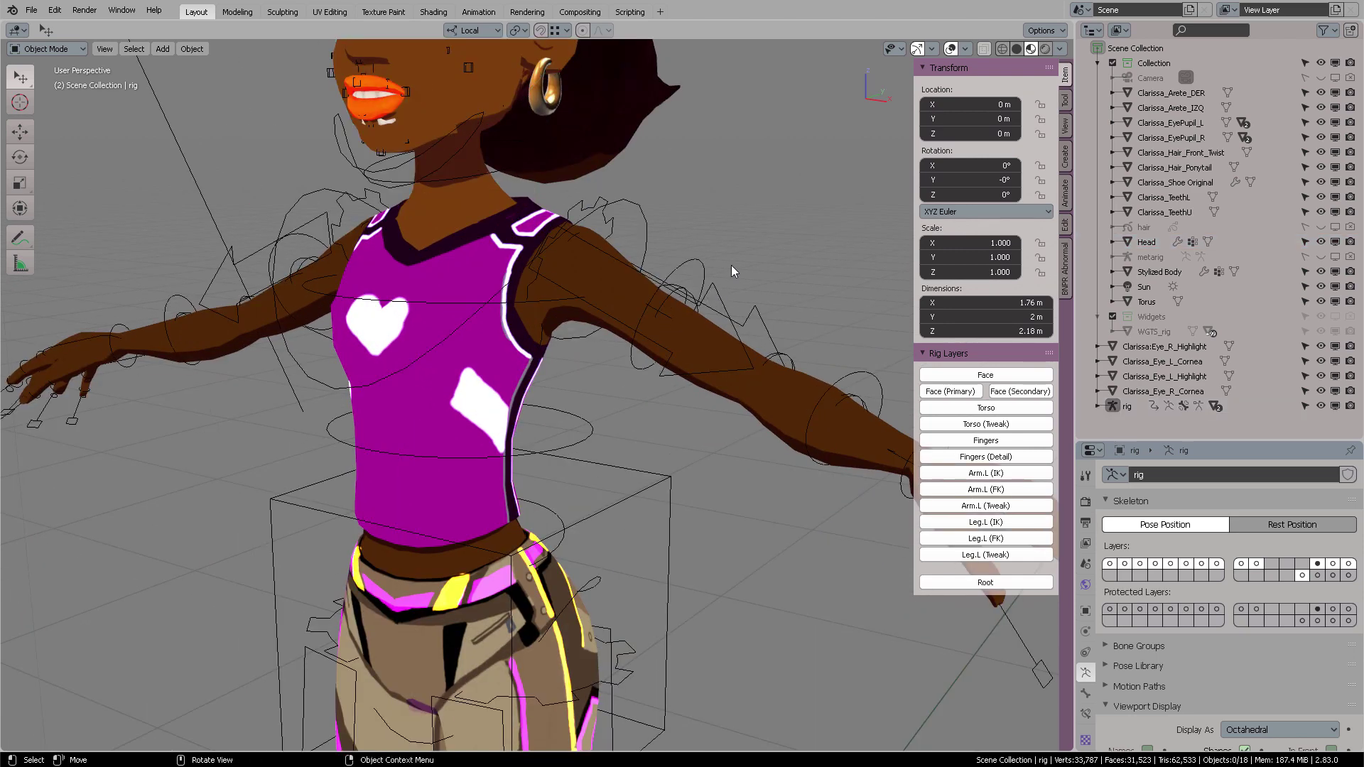
{"action": "middle_click_drag", "start_coordinate": [732, 266], "coordinate": [769, 441], "text": "shift"}
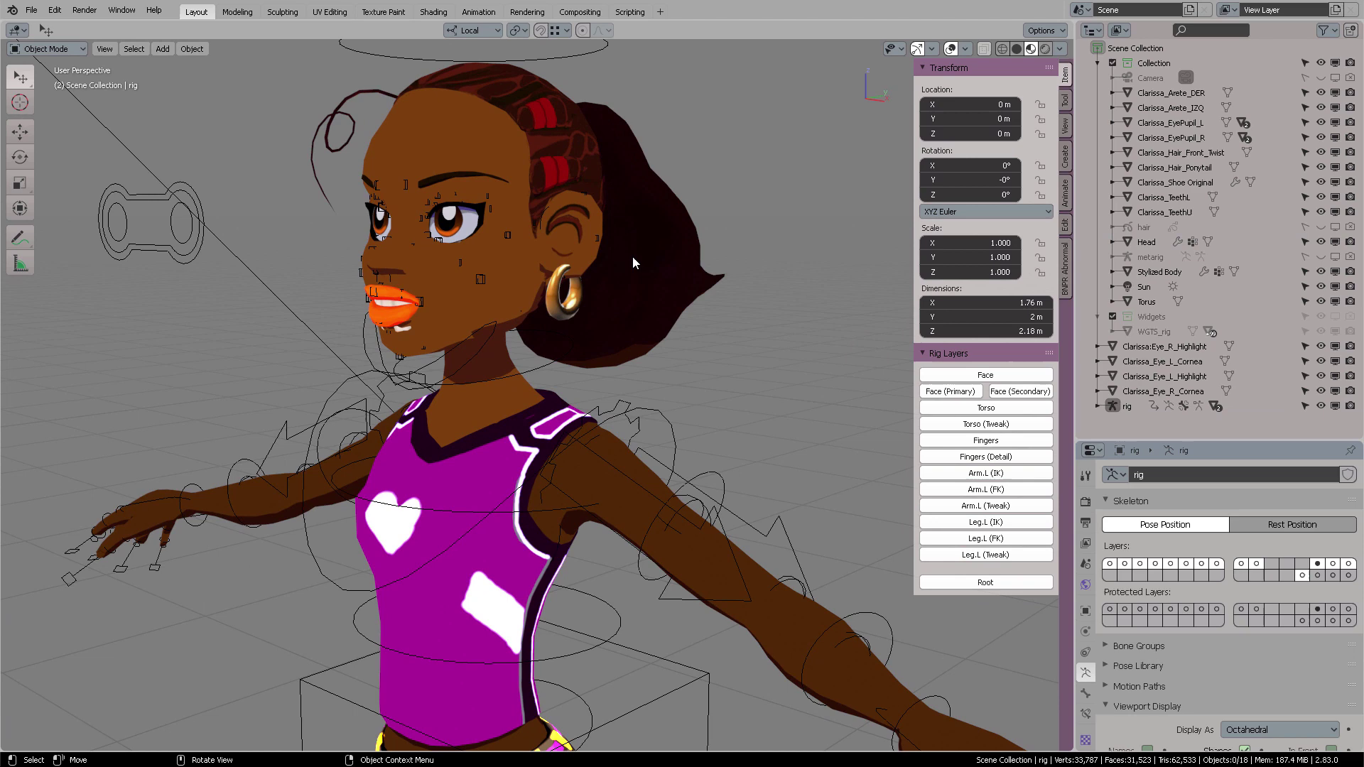
{"action": "left_click", "coordinate": [625, 410]}
{"action": "scroll", "coordinate": [1290, 625], "scroll_direction": "down", "scroll_amount": 4}
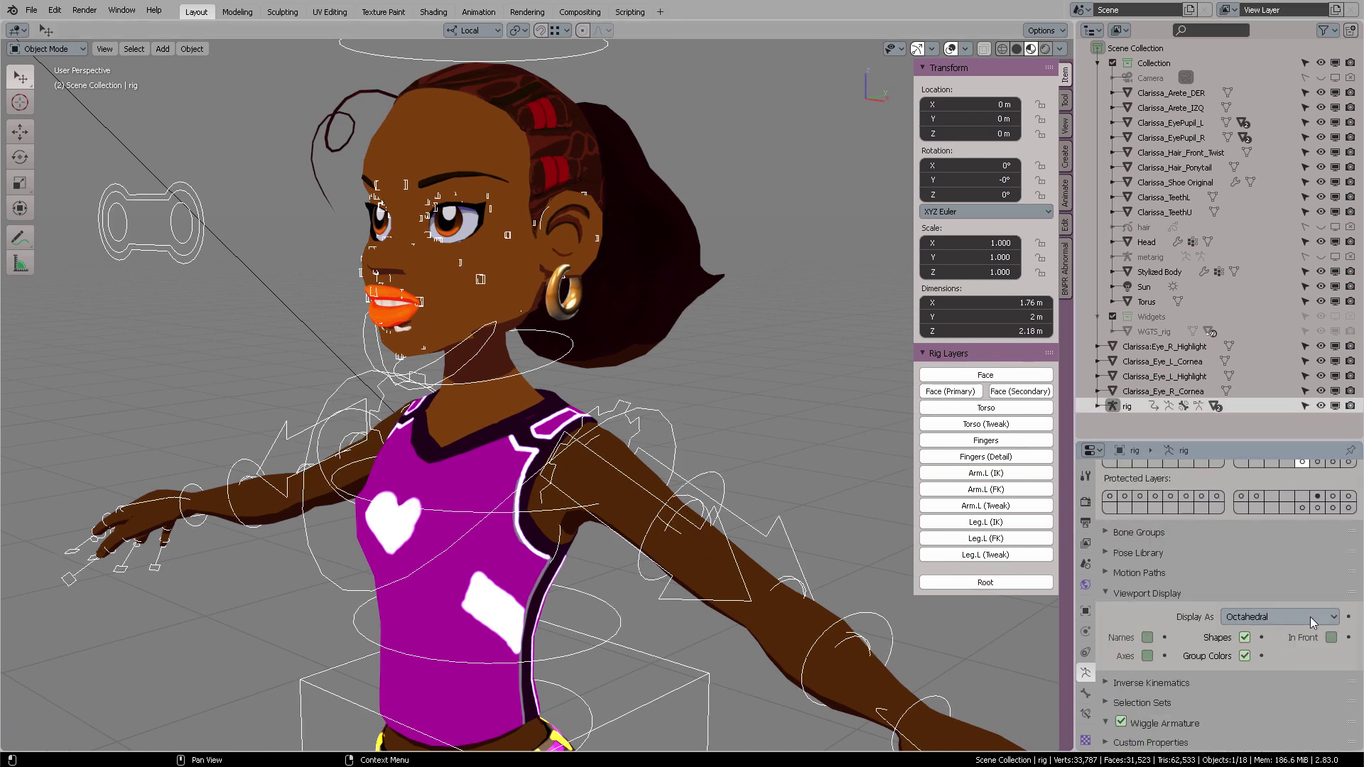
{"action": "left_click", "coordinate": [1331, 637]}
{"action": "left_click", "coordinate": [761, 326]}
{"action": "middle_click_drag", "start_coordinate": [764, 319], "coordinate": [786, 385]}
{"action": "scroll", "coordinate": [823, 285], "scroll_direction": "up", "scroll_amount": 2}
{"action": "middle_click_drag", "start_coordinate": [819, 368], "coordinate": [802, 364]}
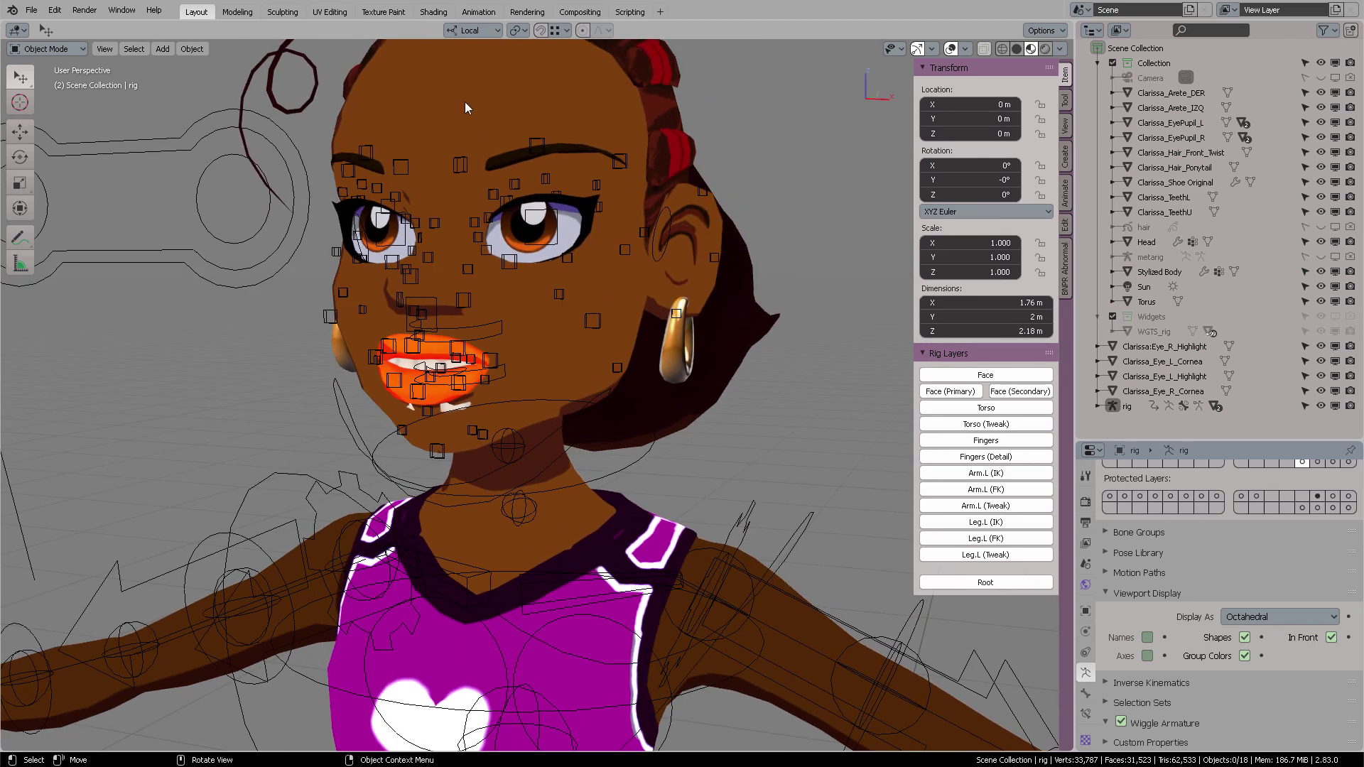
- Select the generated rig, switch it to Pose Mode, and select the head control
{"action": "left_click", "coordinate": [551, 377]}
{"action": "scroll", "coordinate": [500, 428], "scroll_direction": "down", "scroll_amount": 2}
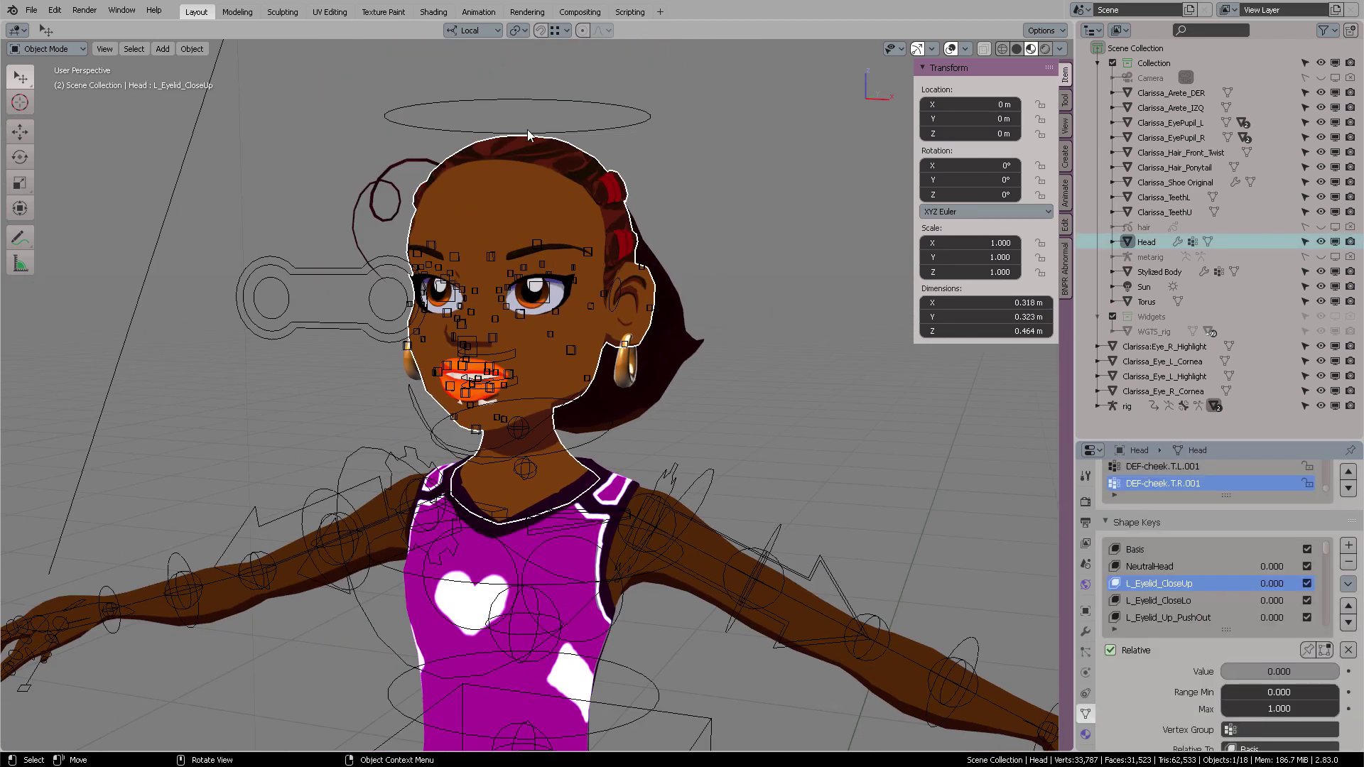
{"action": "left_click", "coordinate": [540, 100]}
{"action": "key", "text": "ctrl+Tab"}
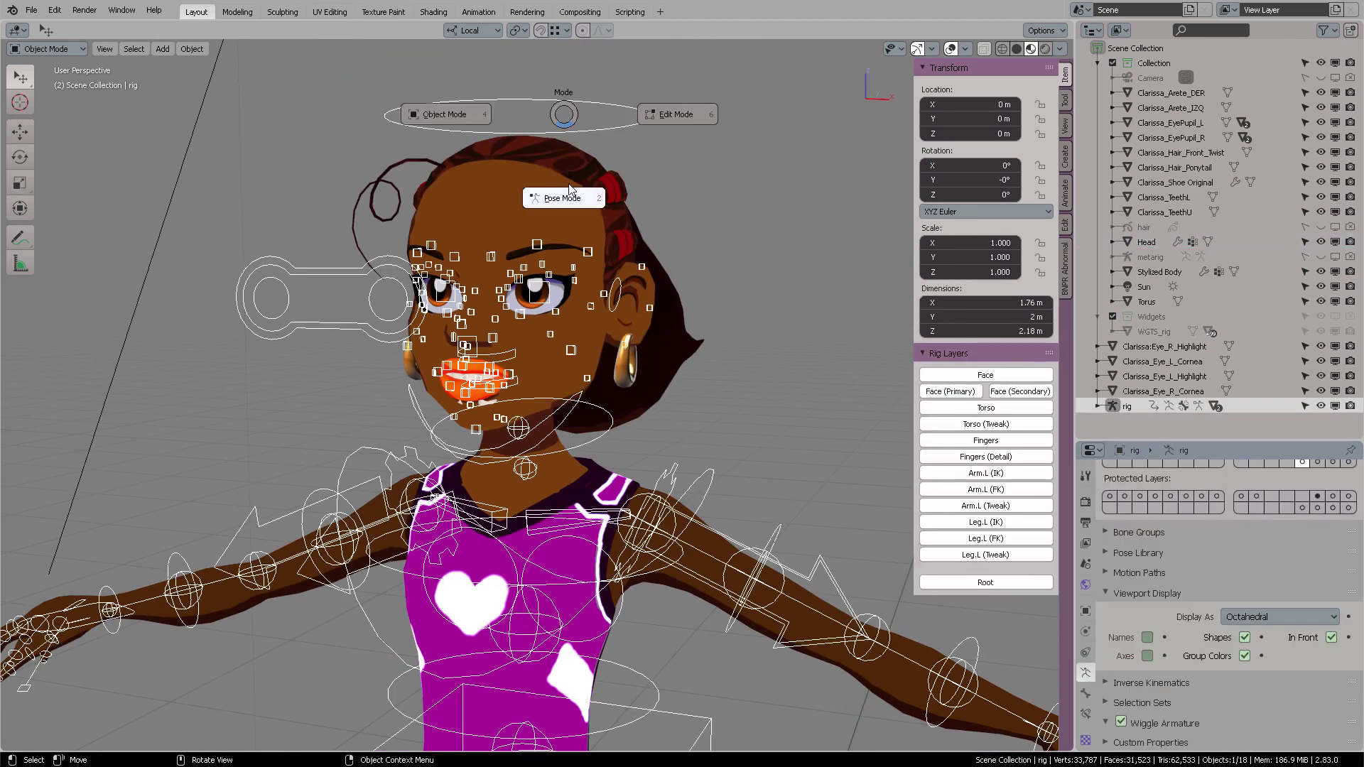
{"action": "left_click", "coordinate": [578, 148]}
{"action": "left_click", "coordinate": [594, 101]}
- Select the jaw_master control below the chin
{"action": "middle_click_drag", "start_coordinate": [664, 239], "coordinate": [595, 291], "text": "shift"}
{"action": "scroll", "coordinate": [675, 216], "scroll_direction": "up", "scroll_amount": 2}
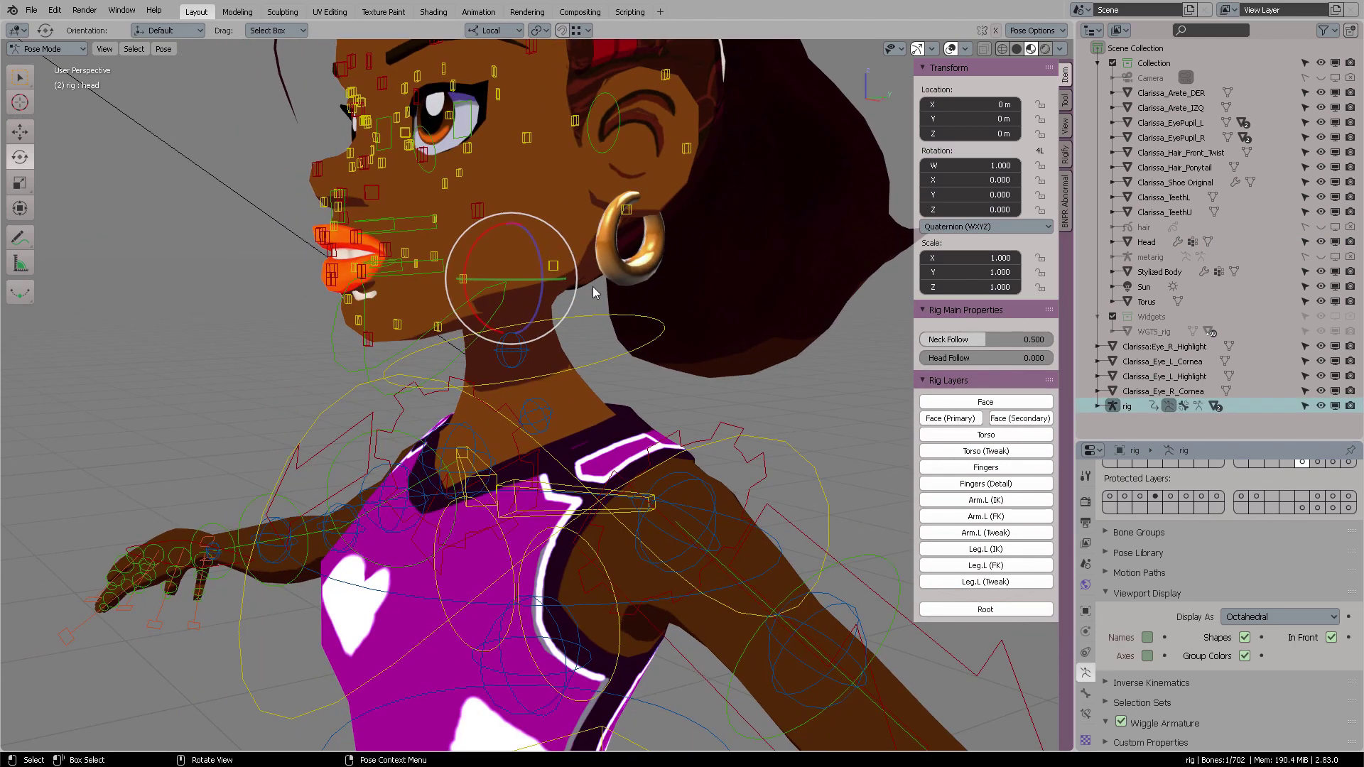
{"action": "left_click", "coordinate": [341, 367]}
{"action": "middle_click_drag", "start_coordinate": [539, 246], "coordinate": [582, 314], "text": "shift"}
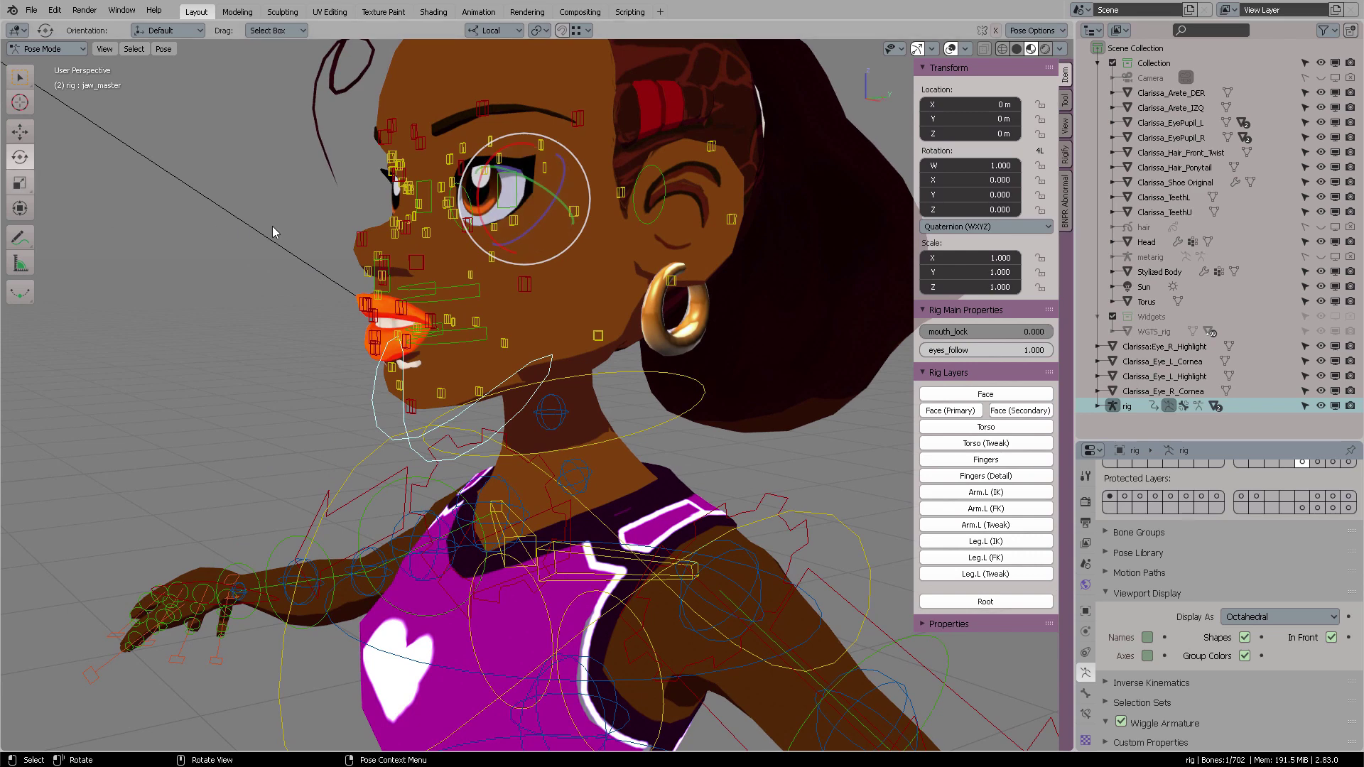
{"action": "scroll", "coordinate": [601, 181], "scroll_direction": "up", "scroll_amount": 1}
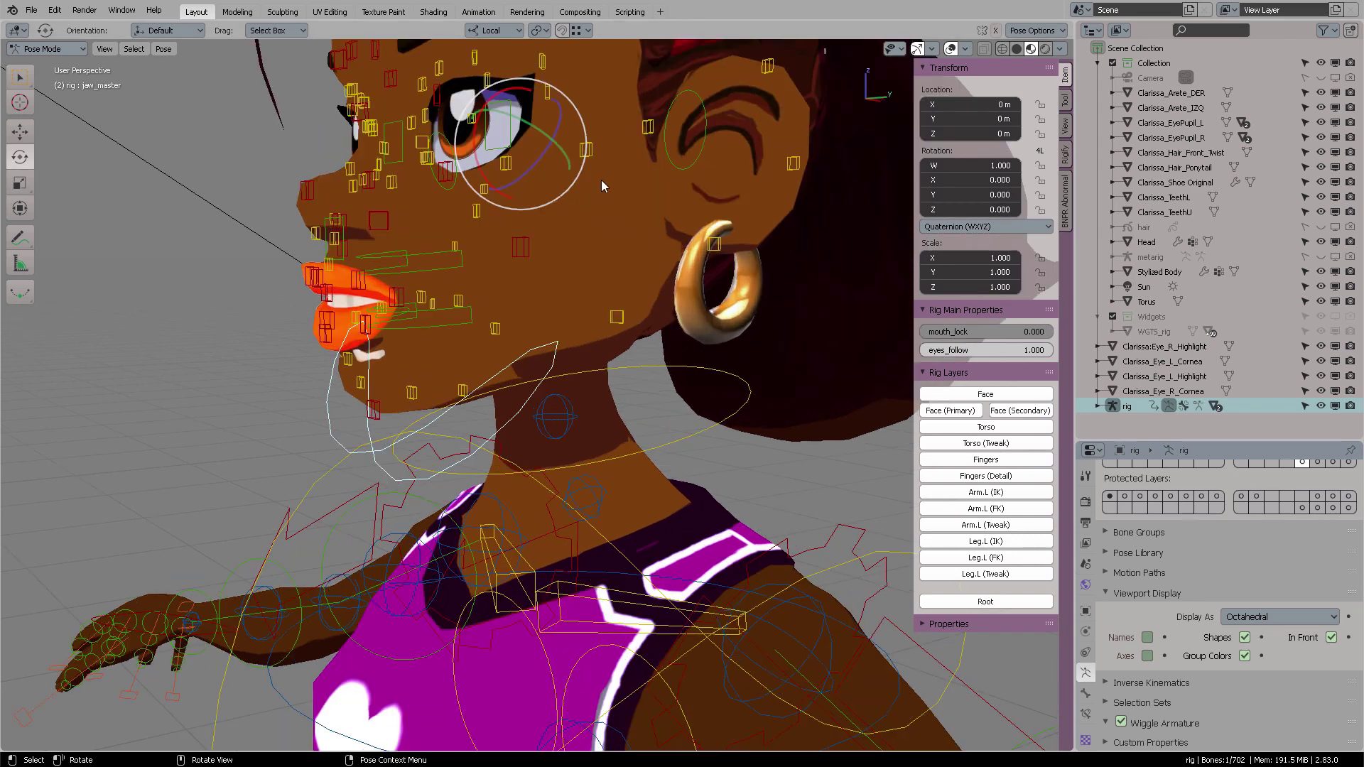
{"action": "middle_click_drag", "start_coordinate": [634, 186], "coordinate": [631, 288], "text": "shift"}
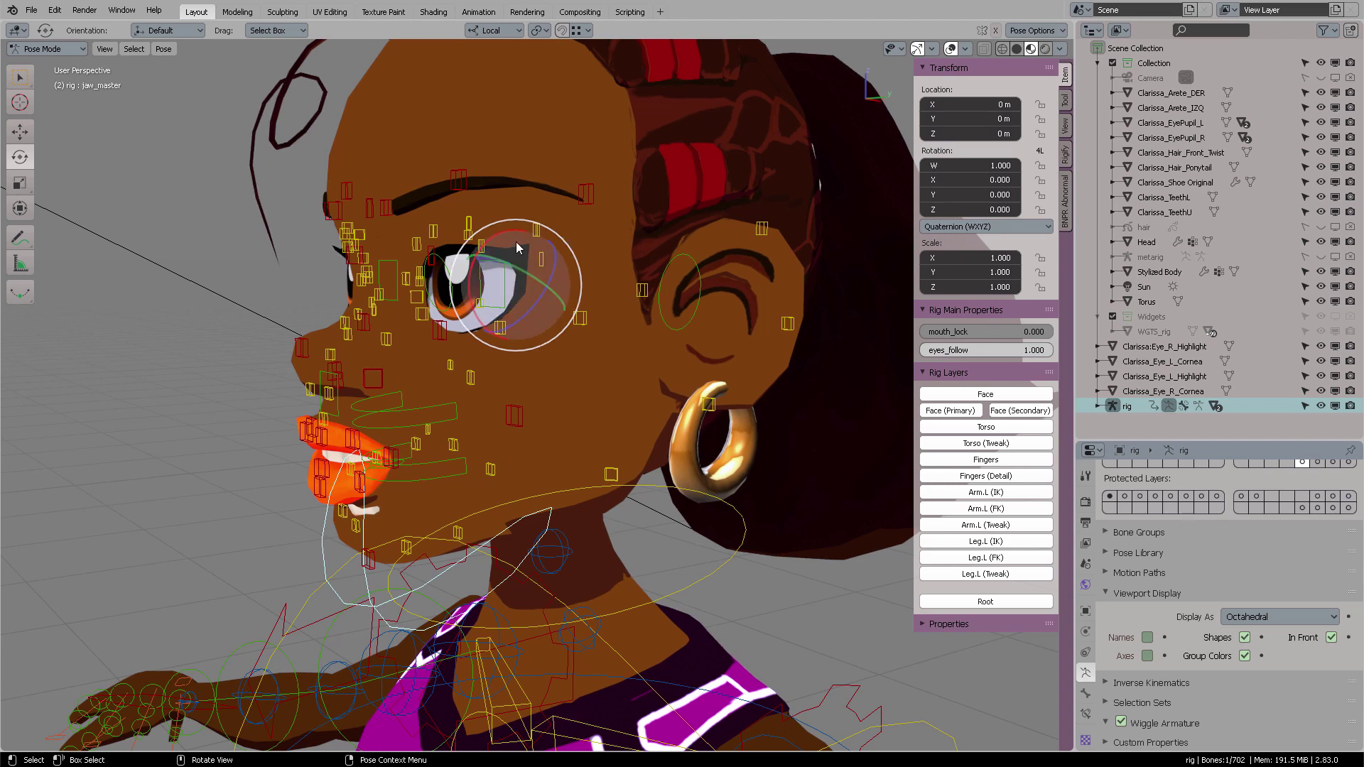
- Switch between the Rotate tool and the Tweak selection tool for the jaw control, leaving the selection tool active
{"action": "left_click_drag", "start_coordinate": [30, 79], "coordinate": [58, 85]}
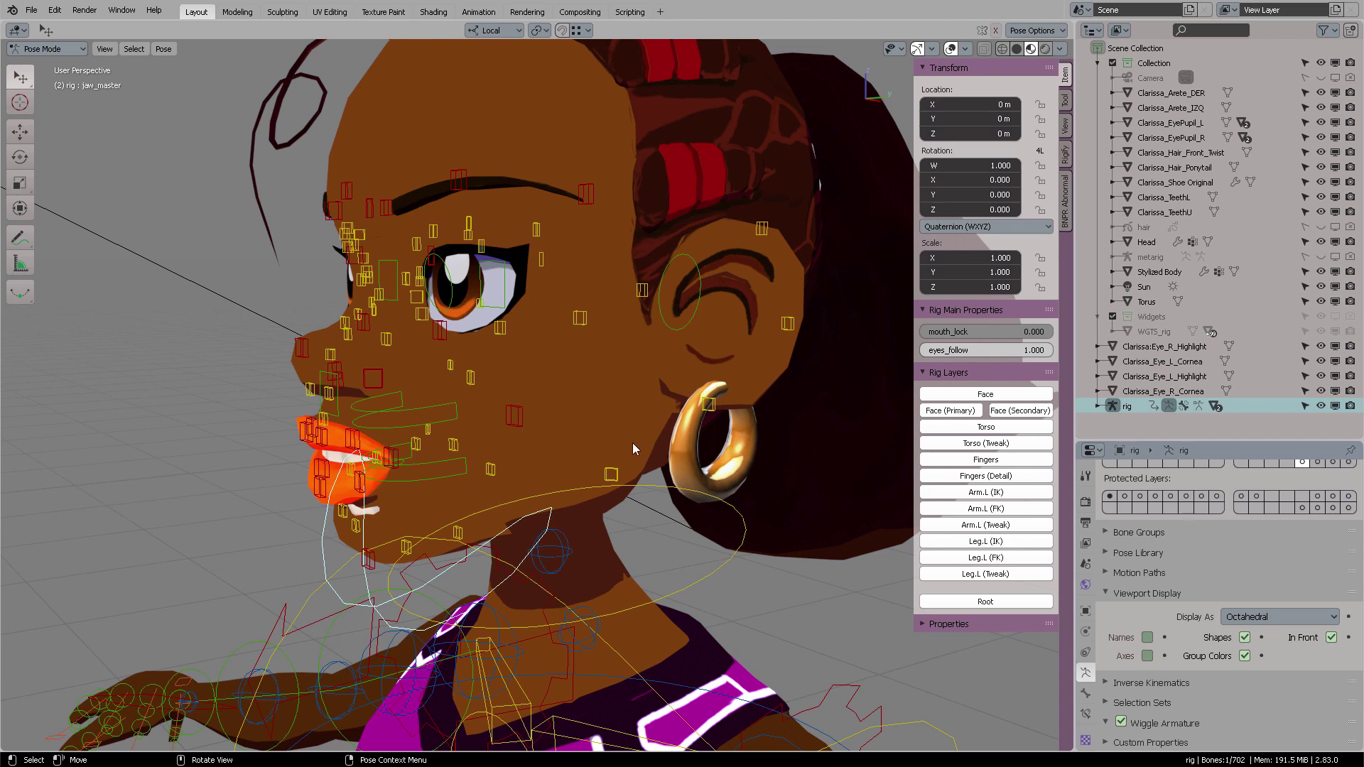
{"action": "scroll", "coordinate": [633, 442], "scroll_direction": "down", "scroll_amount": 3}
{"action": "scroll", "coordinate": [544, 409], "scroll_direction": "up", "scroll_amount": 2}
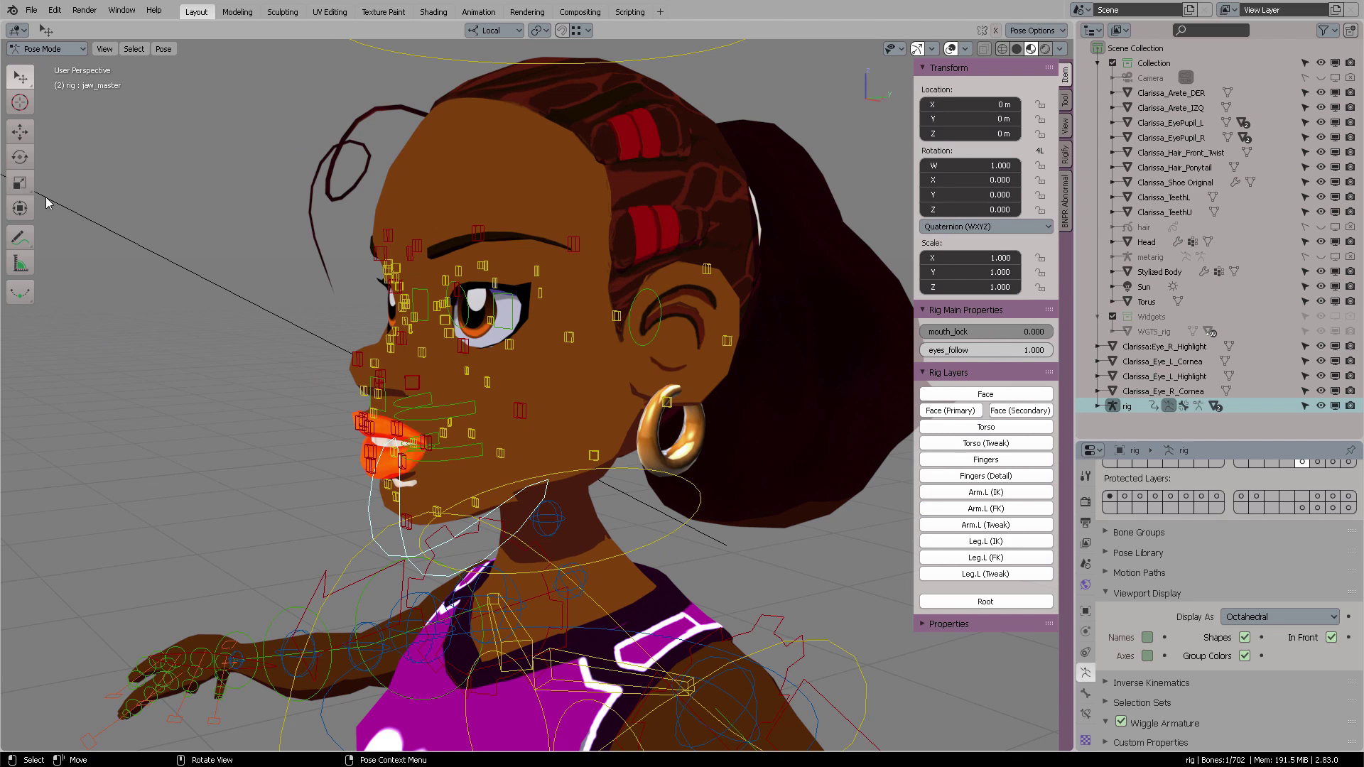
{"action": "left_click", "coordinate": [20, 157]}
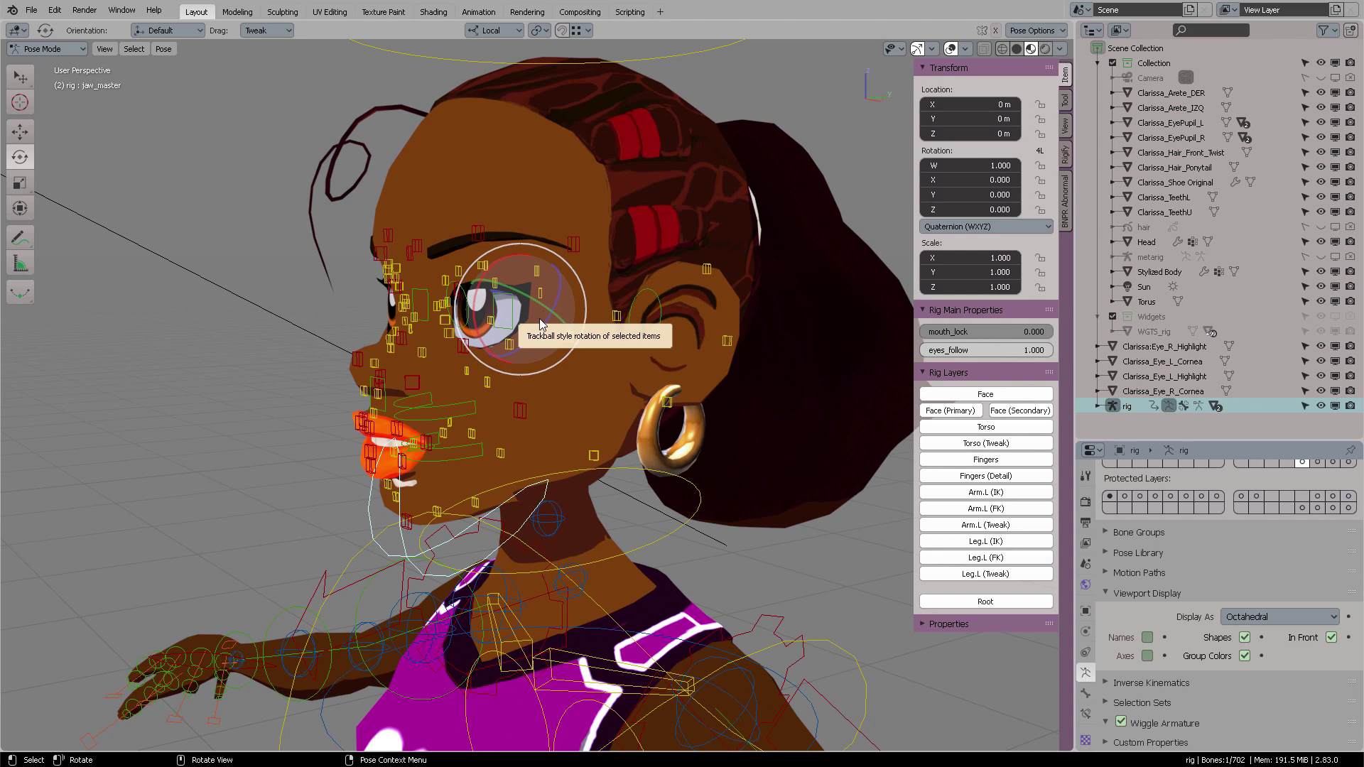
{"action": "key", "text": "w"}
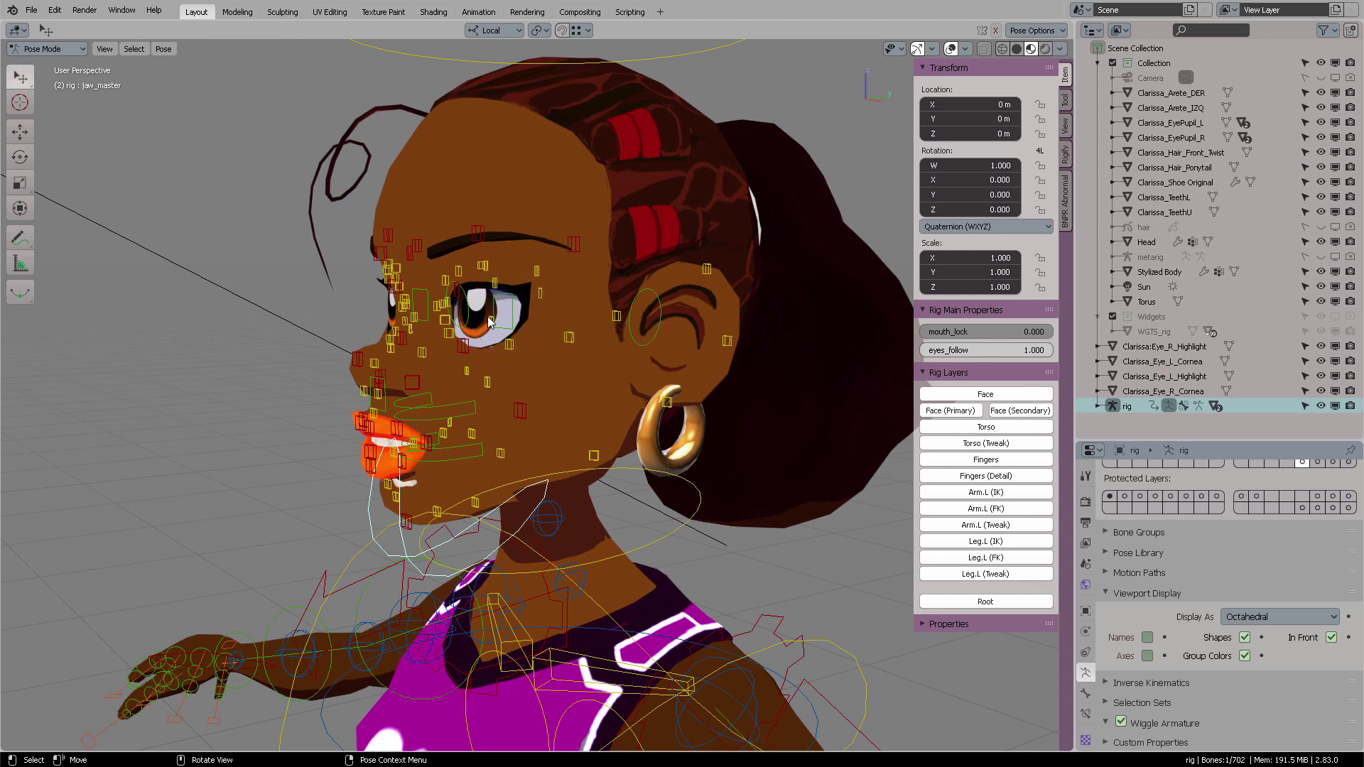
- Test the jaw deformation by rotating jaw_master about its local X axis, cancel the rotation, and deselect all bones
{"action": "key", "text": "r"}
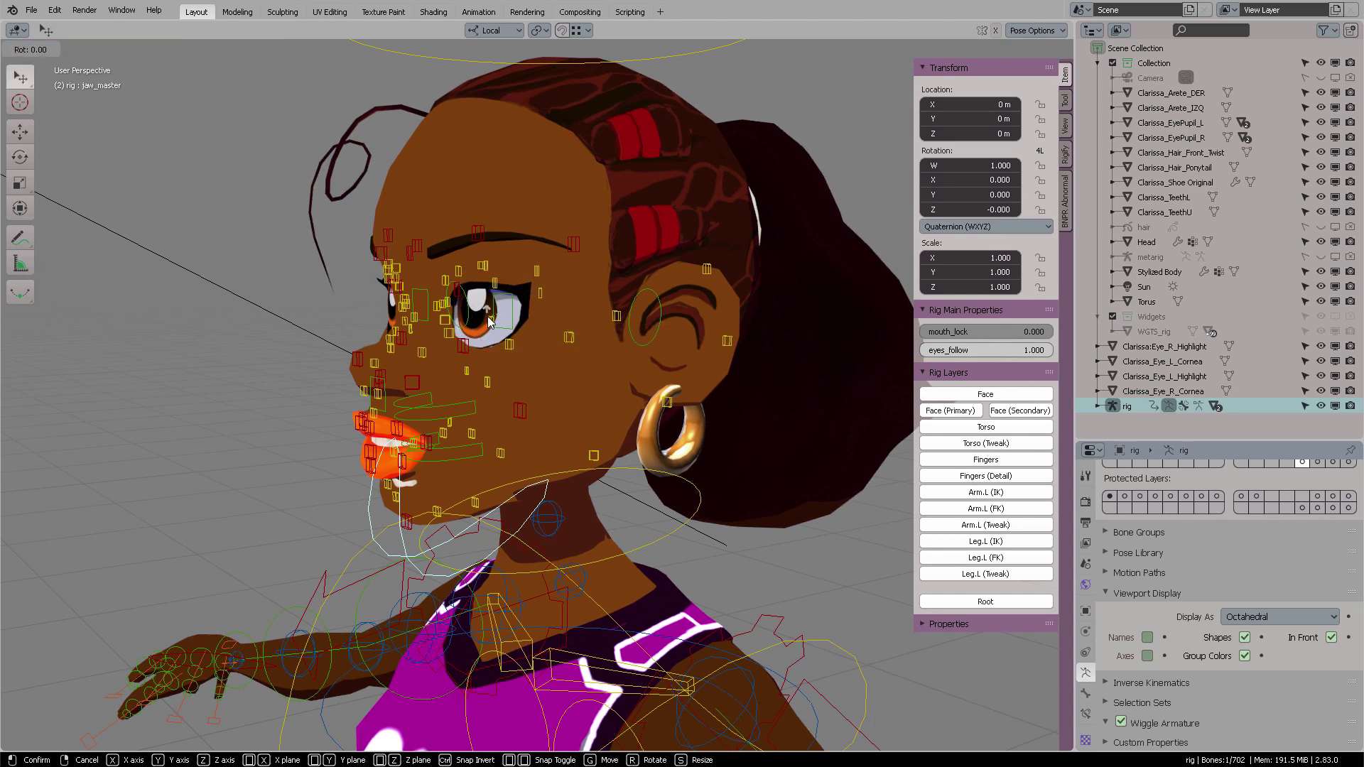
{"action": "key", "text": "x"}
{"action": "key", "text": "x"}
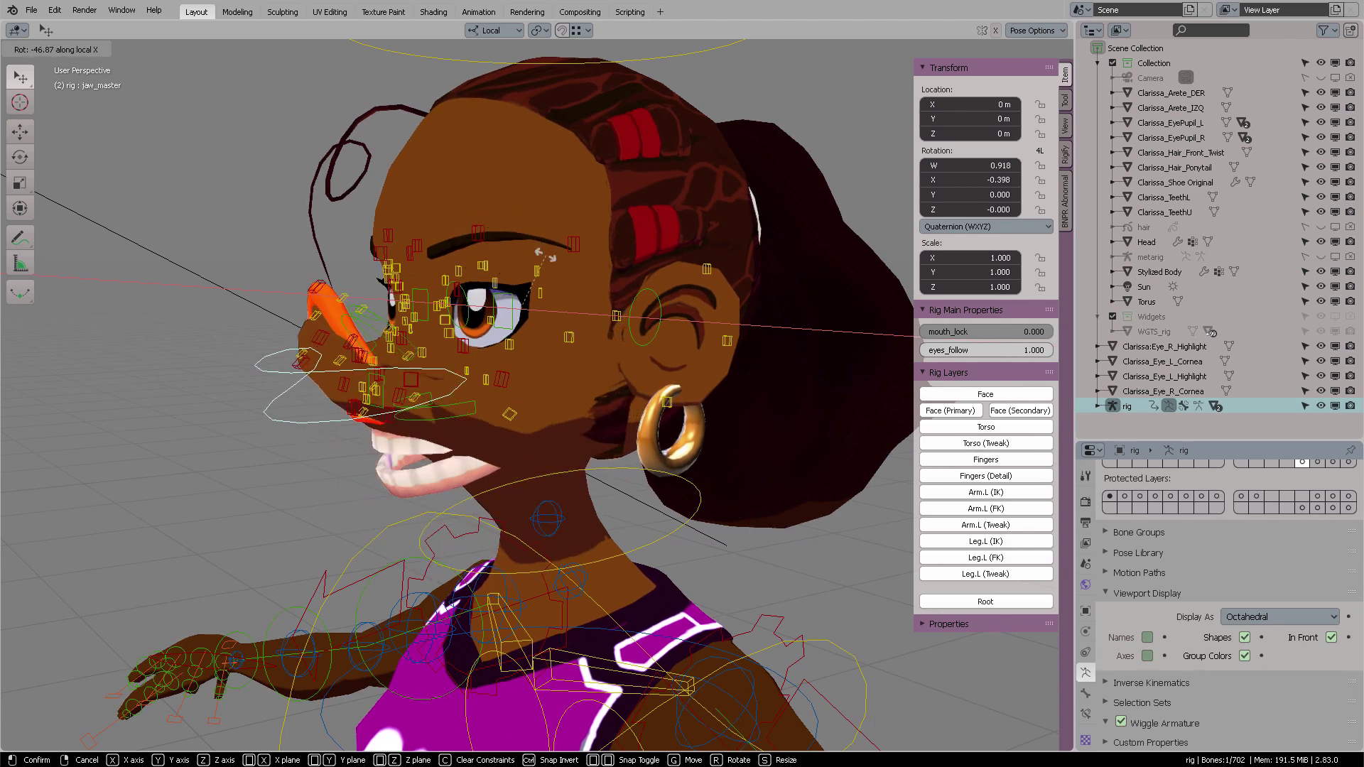
{"action": "right_click", "coordinate": [496, 253]}
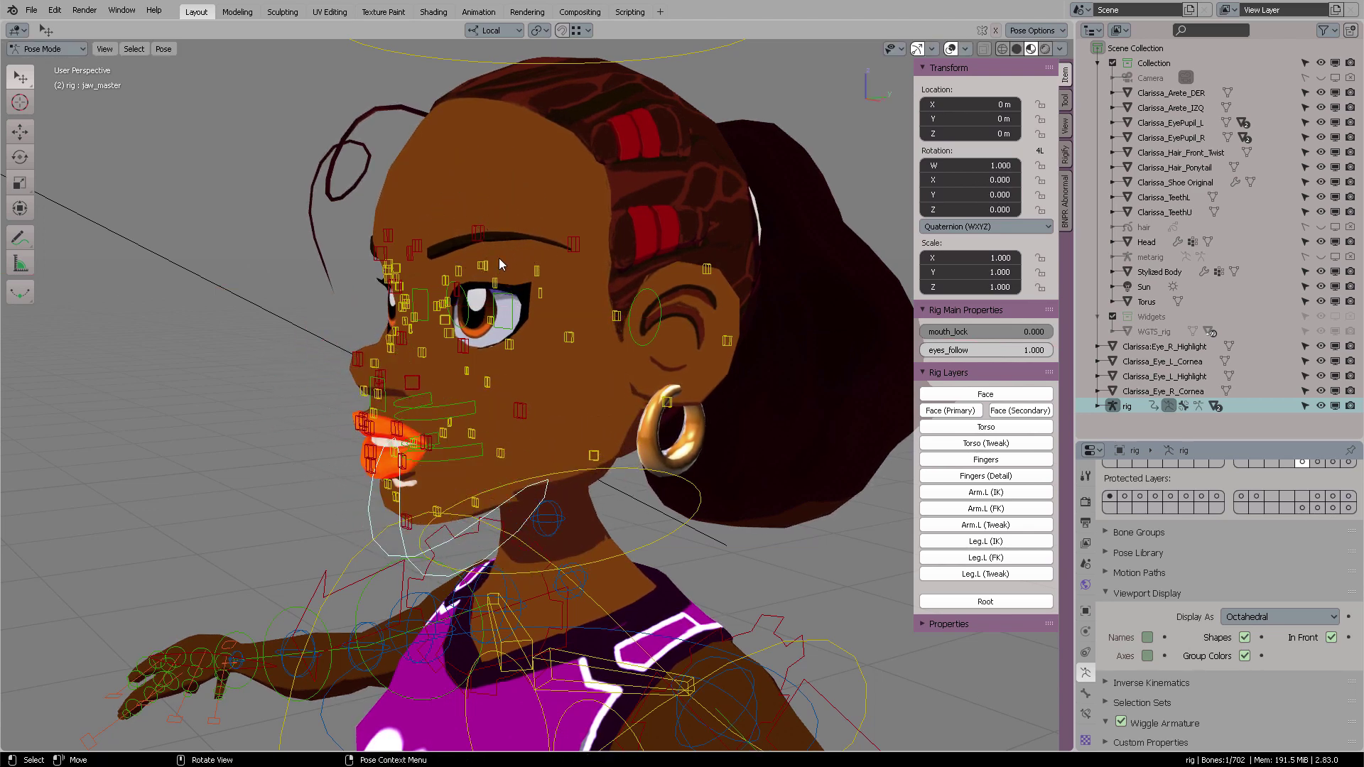
{"action": "key", "text": "alt+a"}
- Save the scene as a new version named Clarissa_v05-3.blend in the Clarissa folder
{"action": "middle_click_drag", "start_coordinate": [497, 287], "coordinate": [616, 363]}
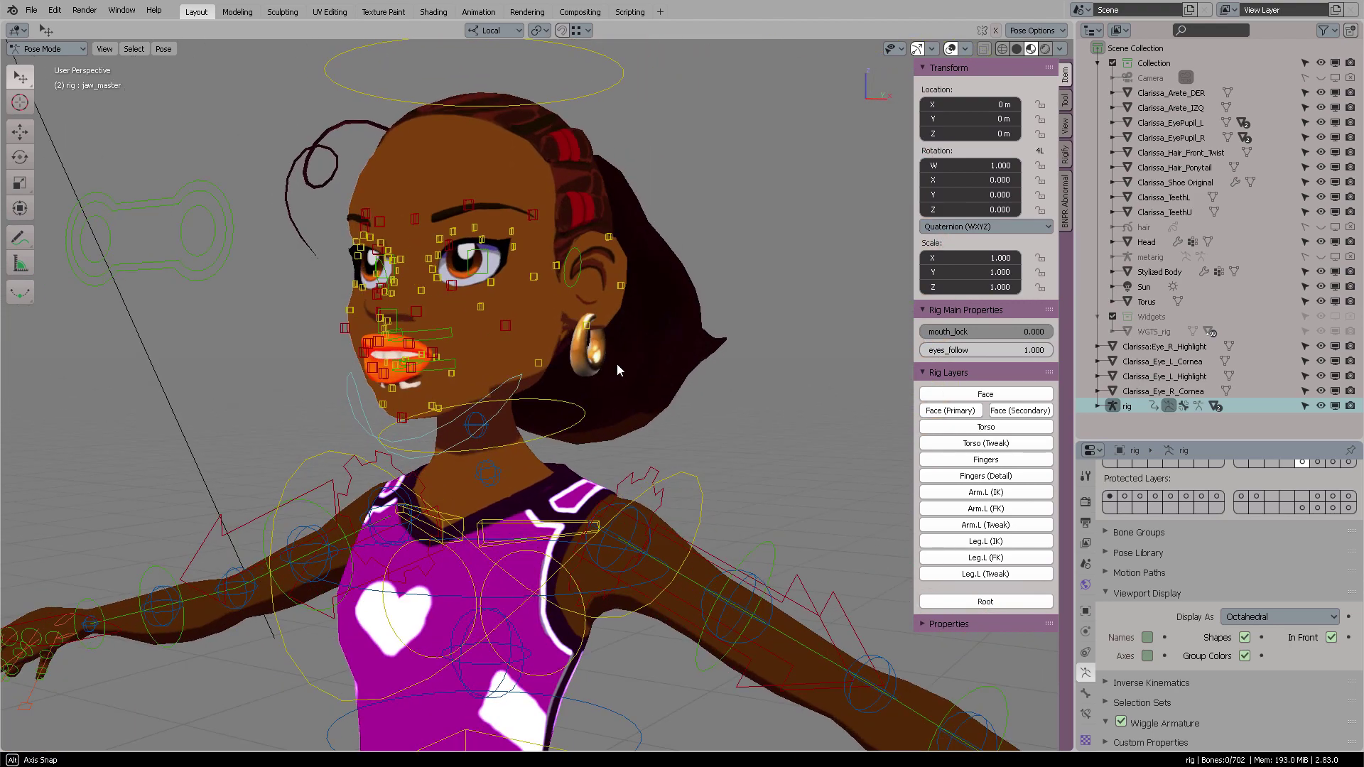
{"action": "scroll", "coordinate": [617, 364], "scroll_direction": "up", "scroll_amount": 5}
{"action": "scroll", "coordinate": [658, 429], "scroll_direction": "down", "scroll_amount": 8}
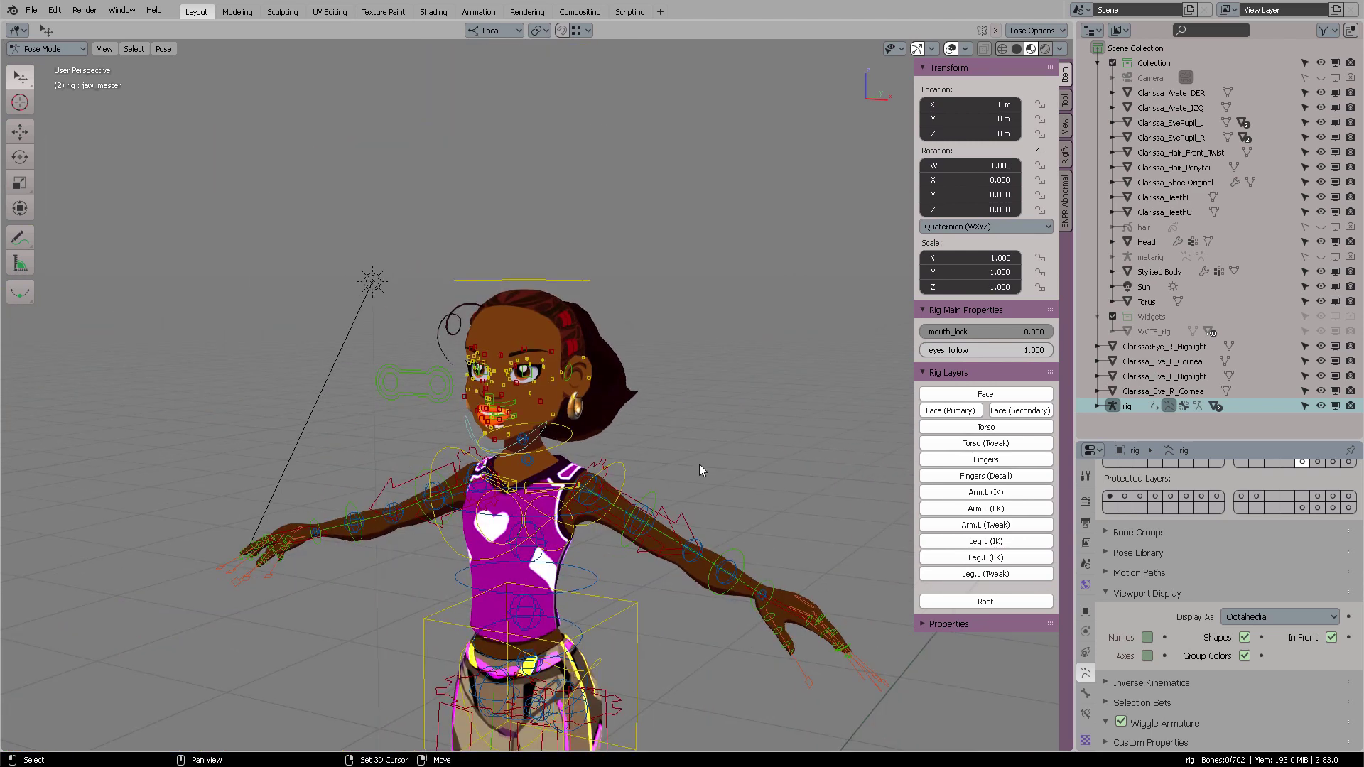
{"action": "left_click", "coordinate": [32, 10]}
{"action": "left_click", "coordinate": [85, 123]}
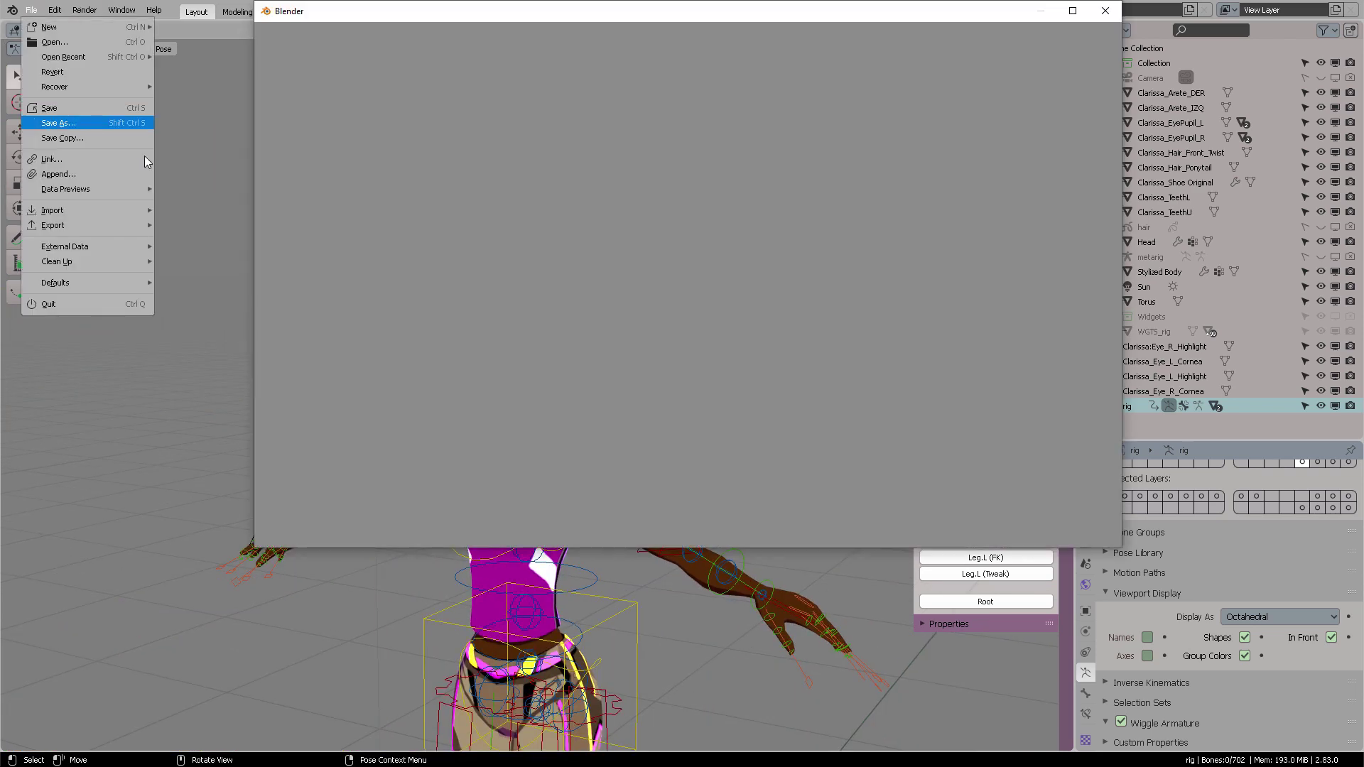
{"action": "left_click", "coordinate": [491, 533]}
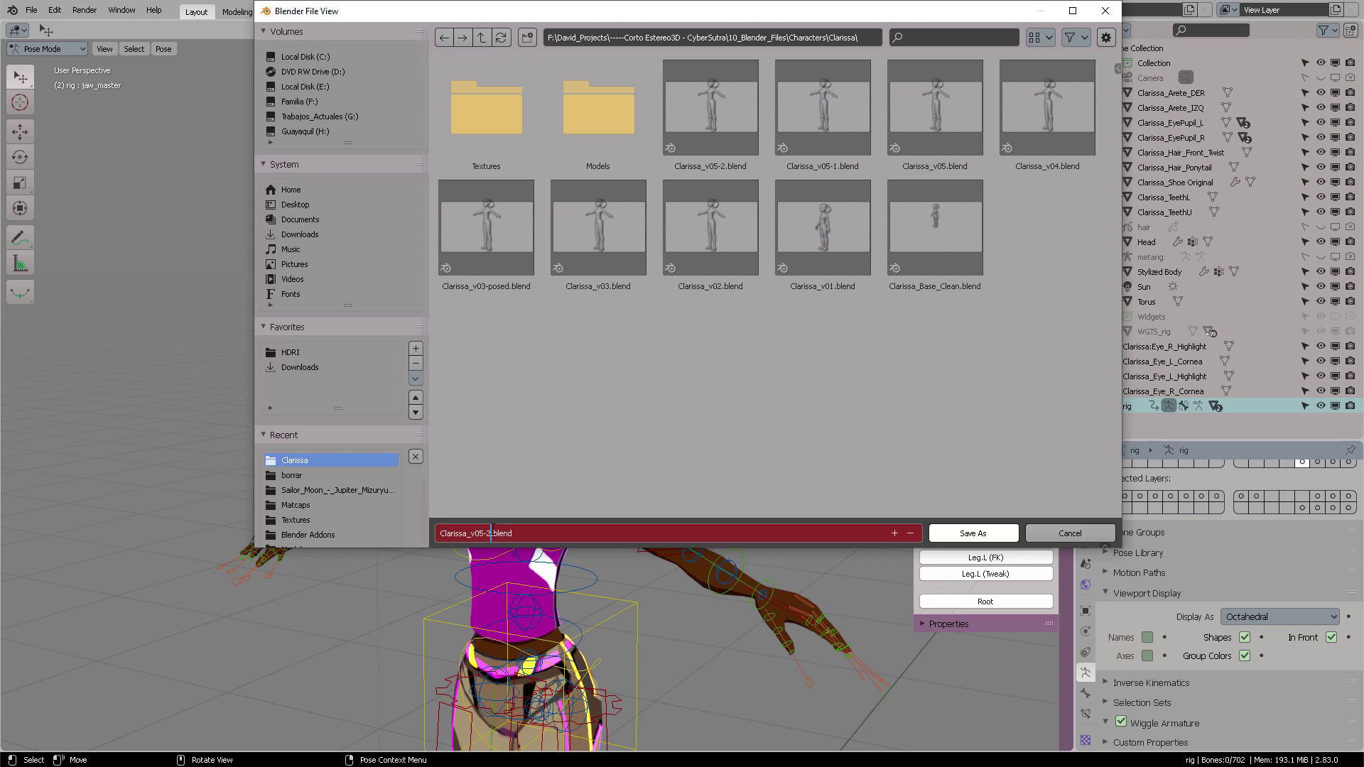
{"action": "type", "text": "3"}
{"action": "key", "text": "Return"}
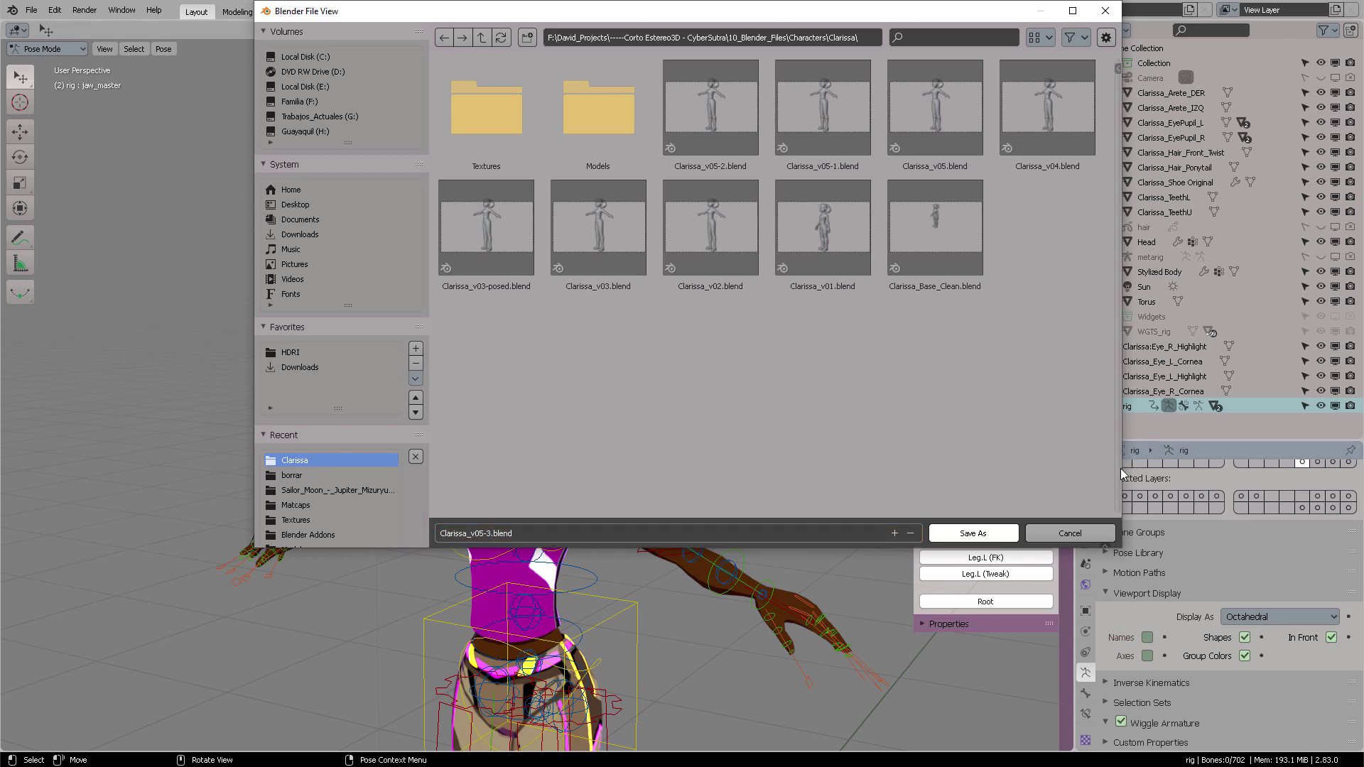
{"action": "left_click", "coordinate": [977, 533]}
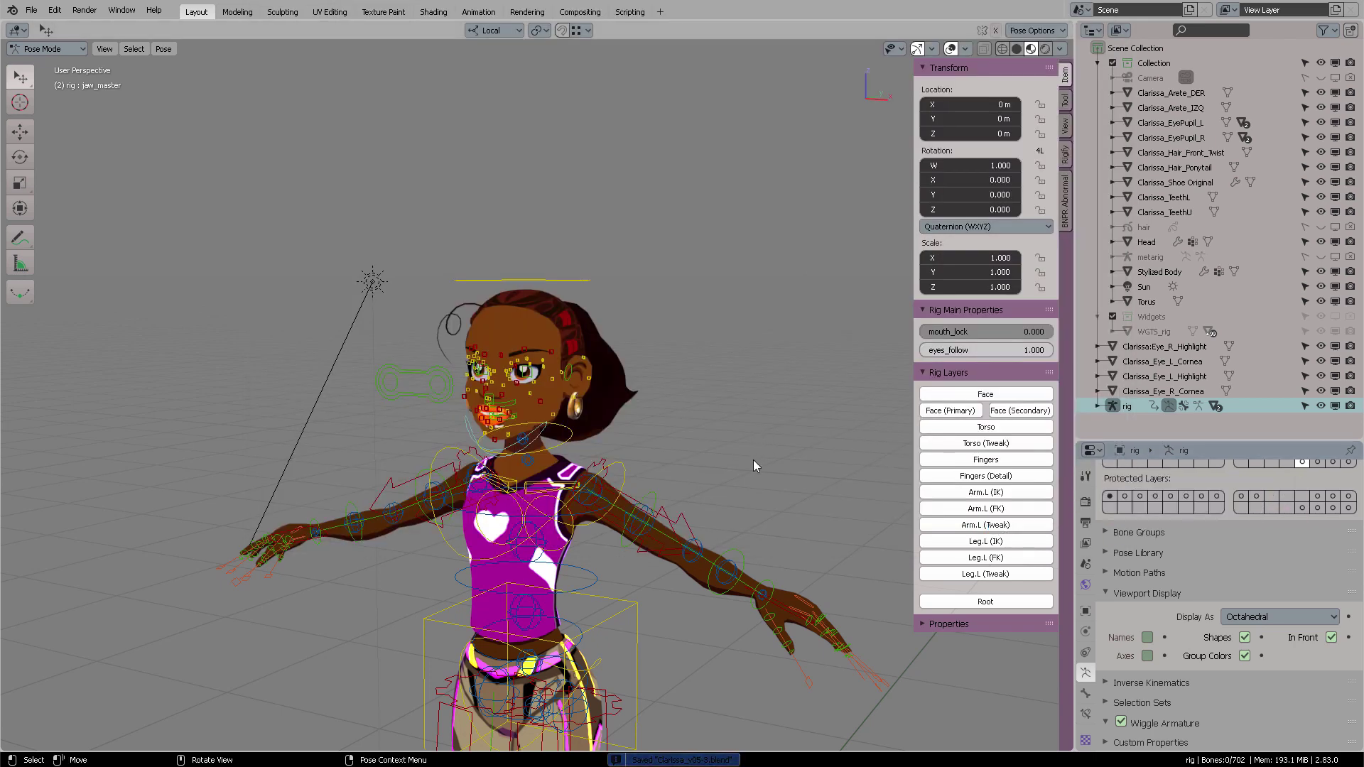
{"action": "middle_click_drag", "start_coordinate": [753, 459], "coordinate": [743, 275], "text": "shift"}
{"action": "scroll", "coordinate": [745, 313], "scroll_direction": "down", "scroll_amount": 2}
{"action": "scroll", "coordinate": [744, 313], "scroll_direction": "down", "scroll_amount": 1}
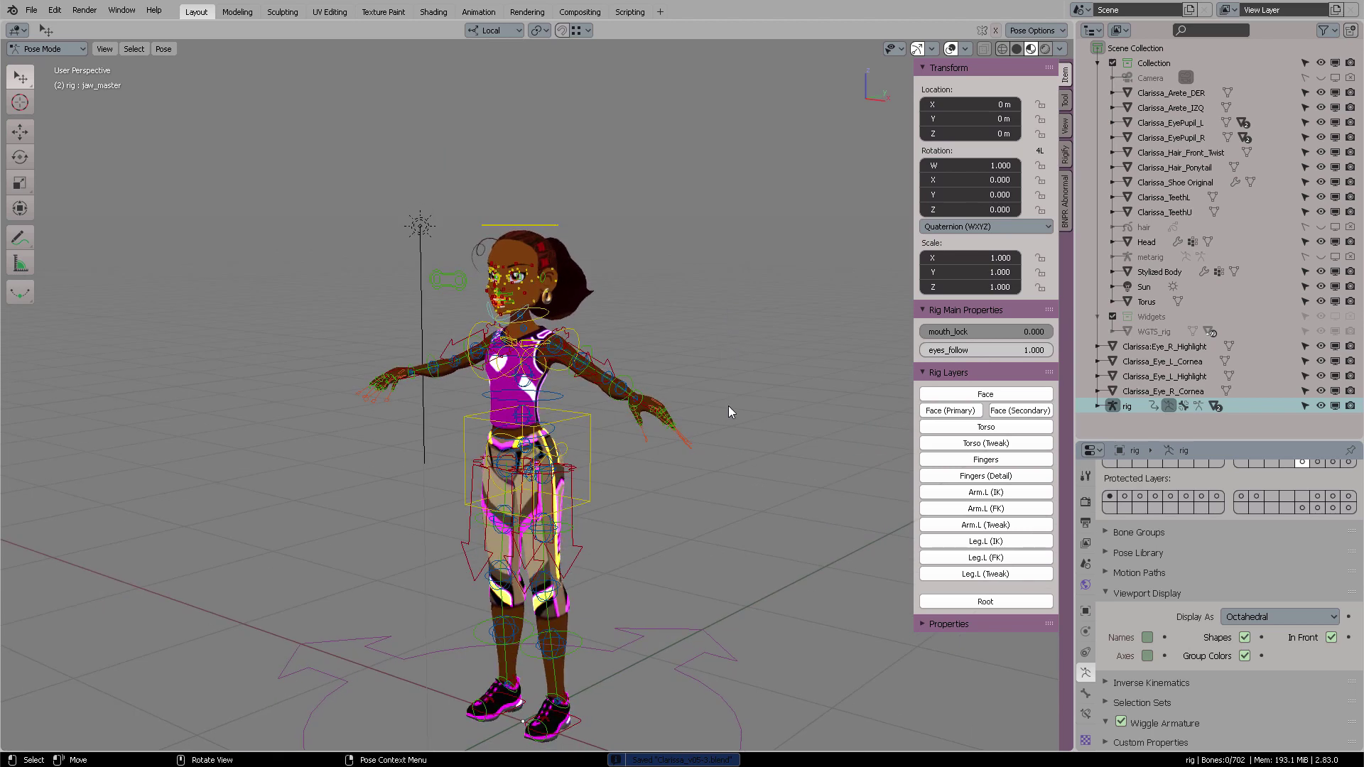
{"action": "scroll", "coordinate": [701, 310], "scroll_direction": "up", "scroll_amount": 3}
{"action": "middle_click_drag", "start_coordinate": [705, 305], "coordinate": [717, 435], "text": "shift"}
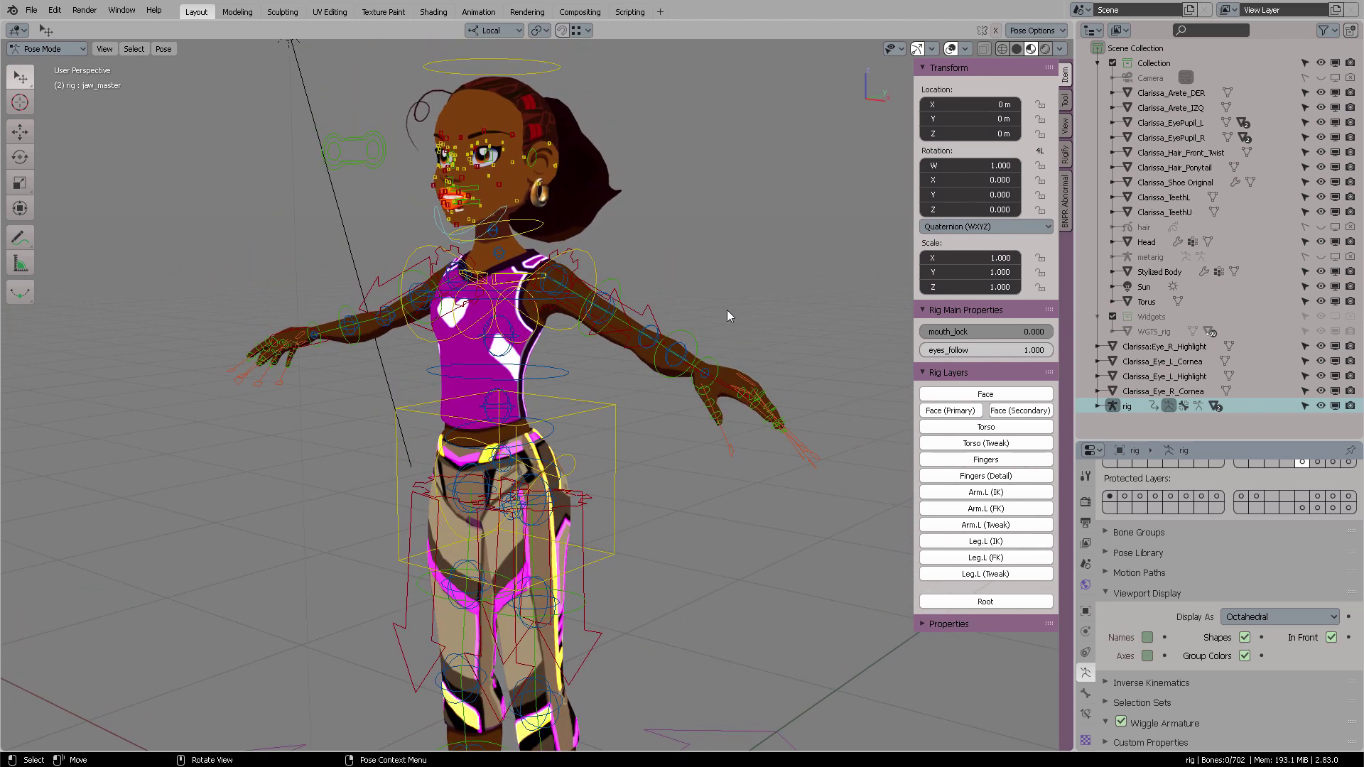
- Switch from Pose Mode to Object Mode, select the Head mesh, and clear the selection
{"action": "middle_click_drag", "start_coordinate": [727, 314], "coordinate": [714, 435]}
{"action": "scroll", "coordinate": [688, 281], "scroll_direction": "up", "scroll_amount": 4}
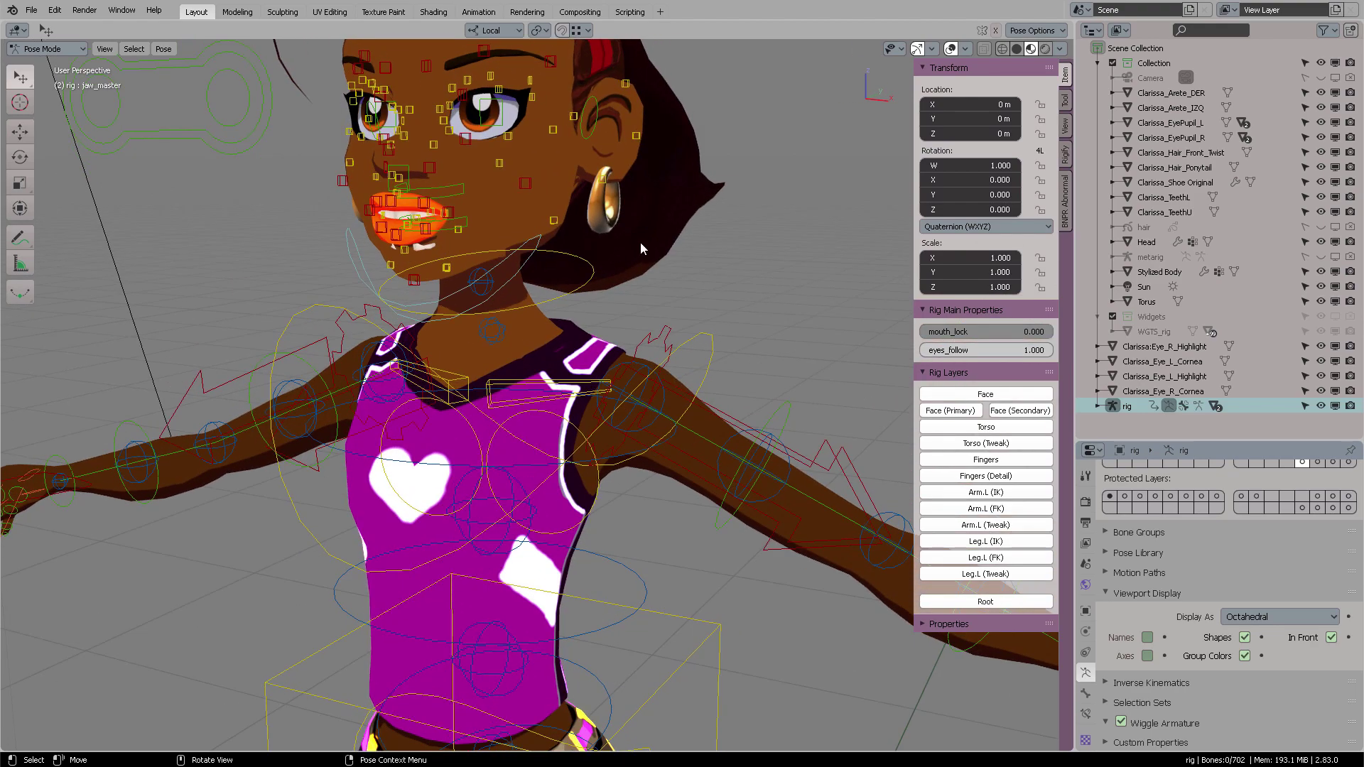
{"action": "left_click", "coordinate": [486, 251]}
{"action": "left_click", "coordinate": [538, 337]}
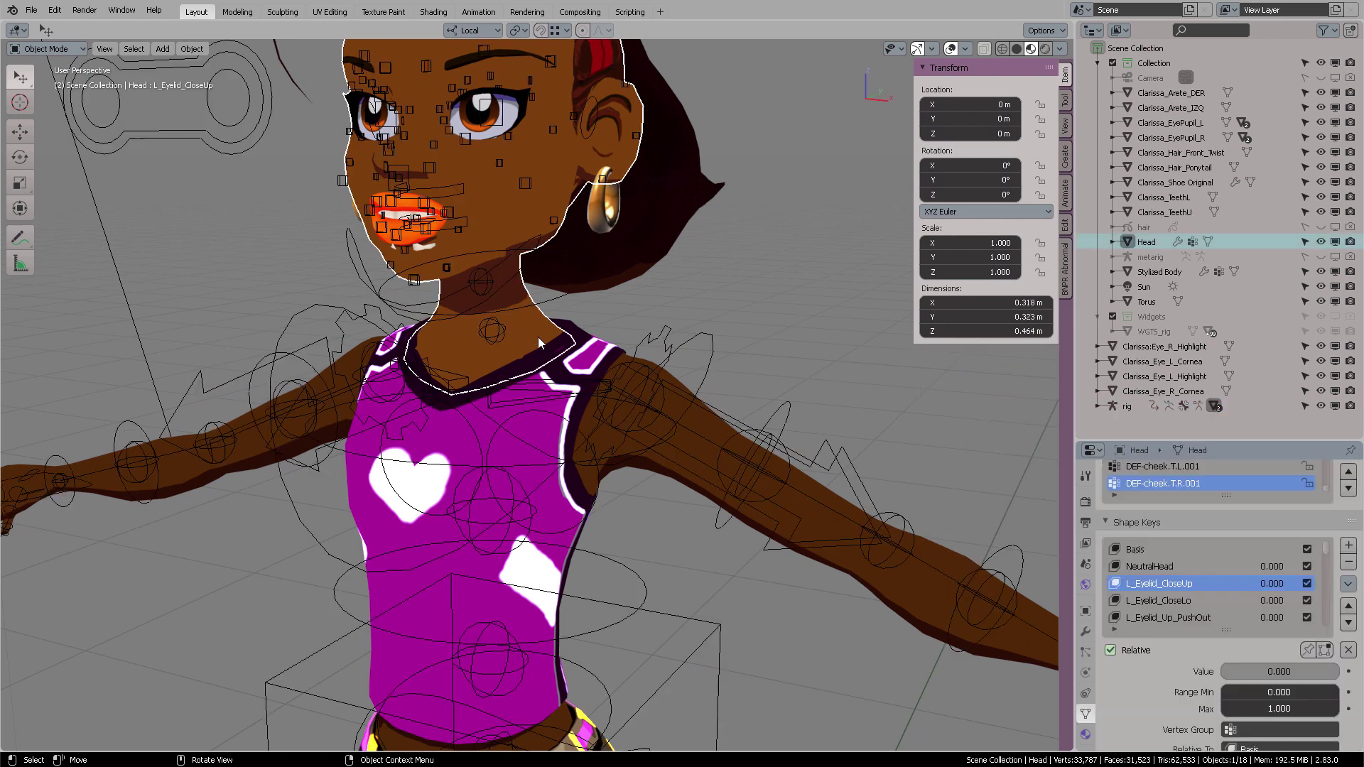
{"action": "scroll", "coordinate": [643, 364], "scroll_direction": "down", "scroll_amount": 3}
{"action": "left_click", "coordinate": [651, 335]}
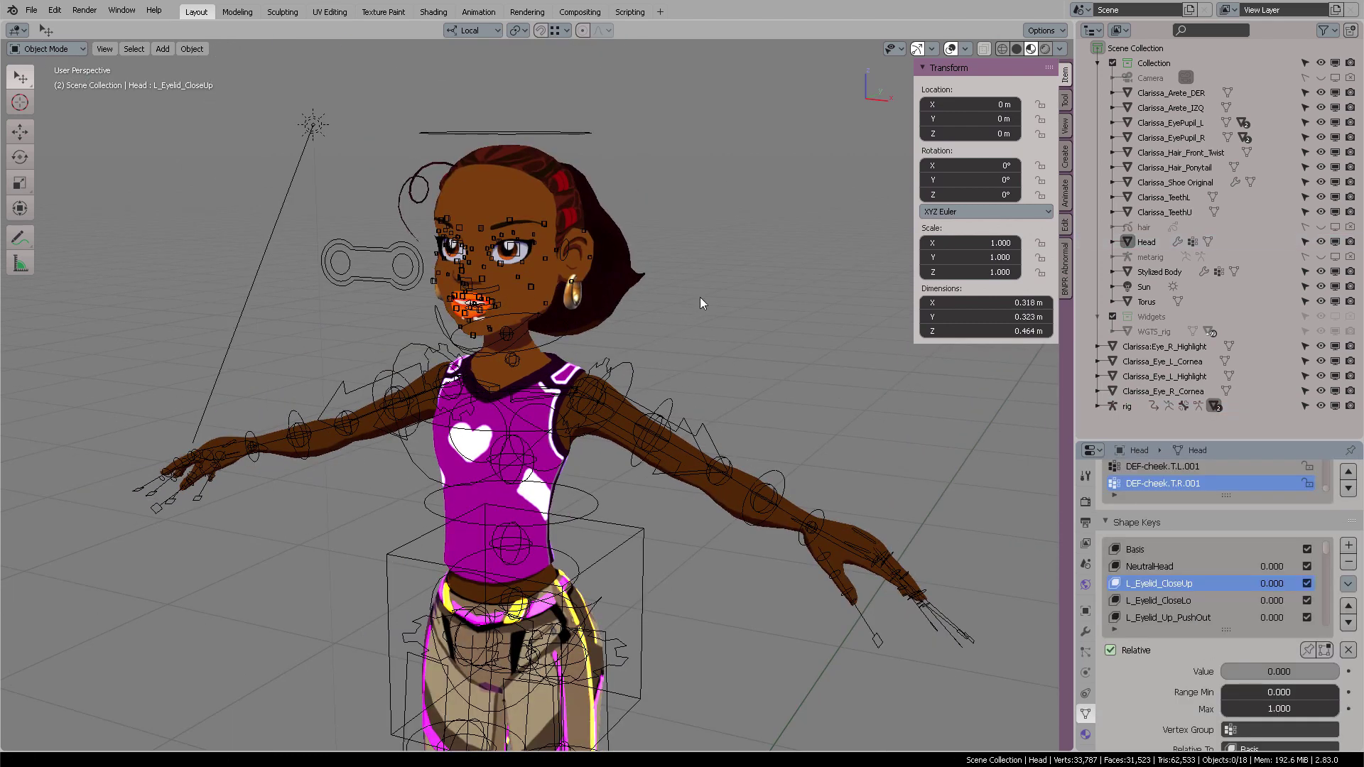
- Examine the separate character meshes by selecting the Head, Stylized Body and ponytail in turn, and clear the selection
{"action": "scroll", "coordinate": [711, 313], "scroll_direction": "down", "scroll_amount": 2}
{"action": "middle_click_drag", "start_coordinate": [727, 324], "coordinate": [479, 180]}
{"action": "left_click", "coordinate": [499, 208]}
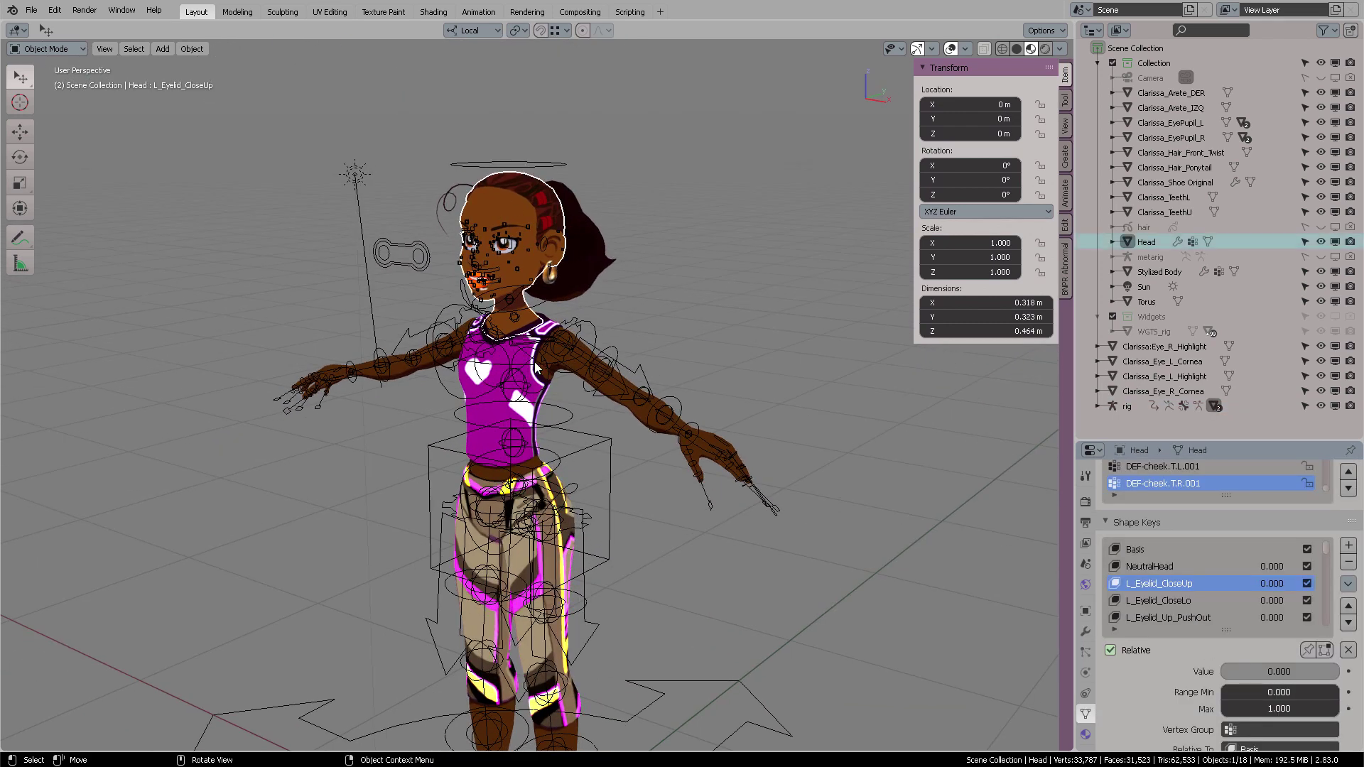
{"action": "left_click", "coordinate": [480, 438]}
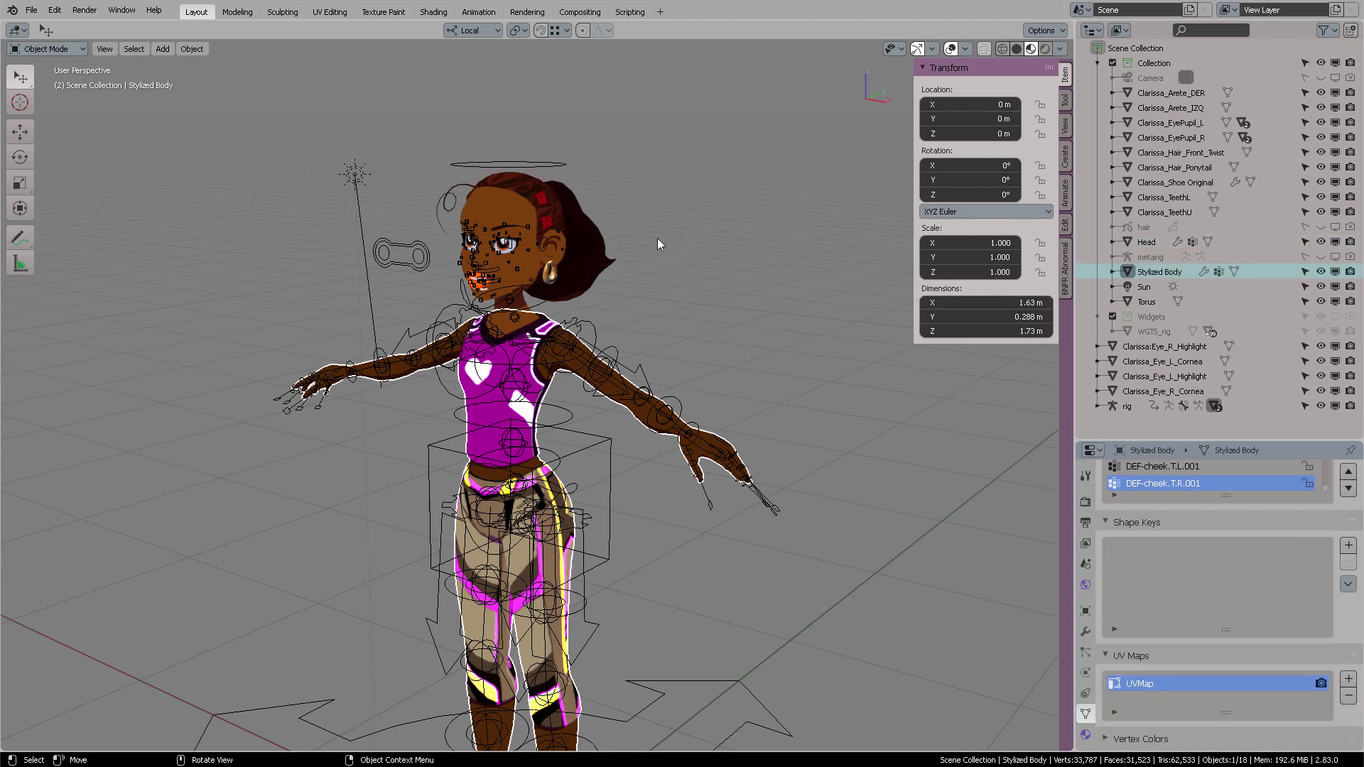
{"action": "middle_click_drag", "start_coordinate": [658, 237], "coordinate": [574, 198]}
{"action": "left_click", "coordinate": [574, 199]}
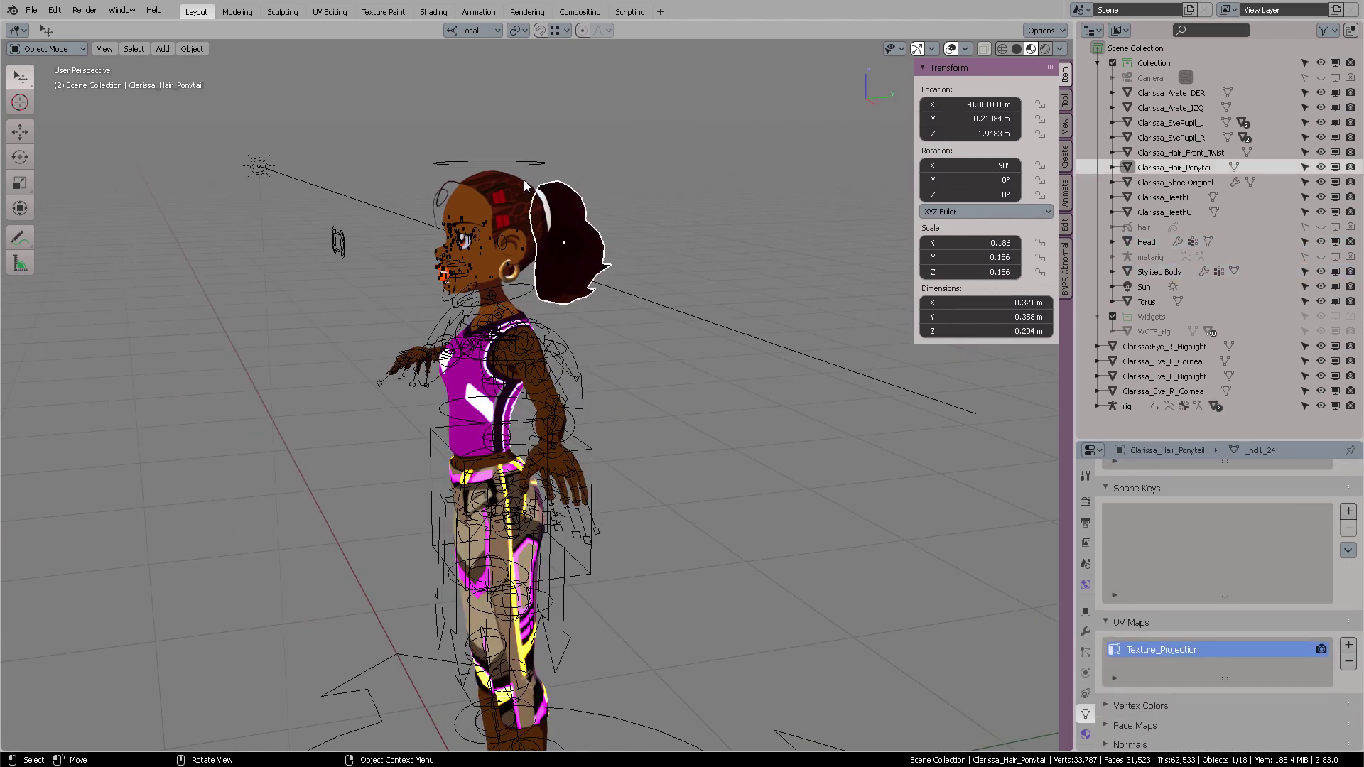
{"action": "left_click", "coordinate": [782, 247]}
{"action": "middle_click_drag", "start_coordinate": [697, 254], "coordinate": [498, 165]}
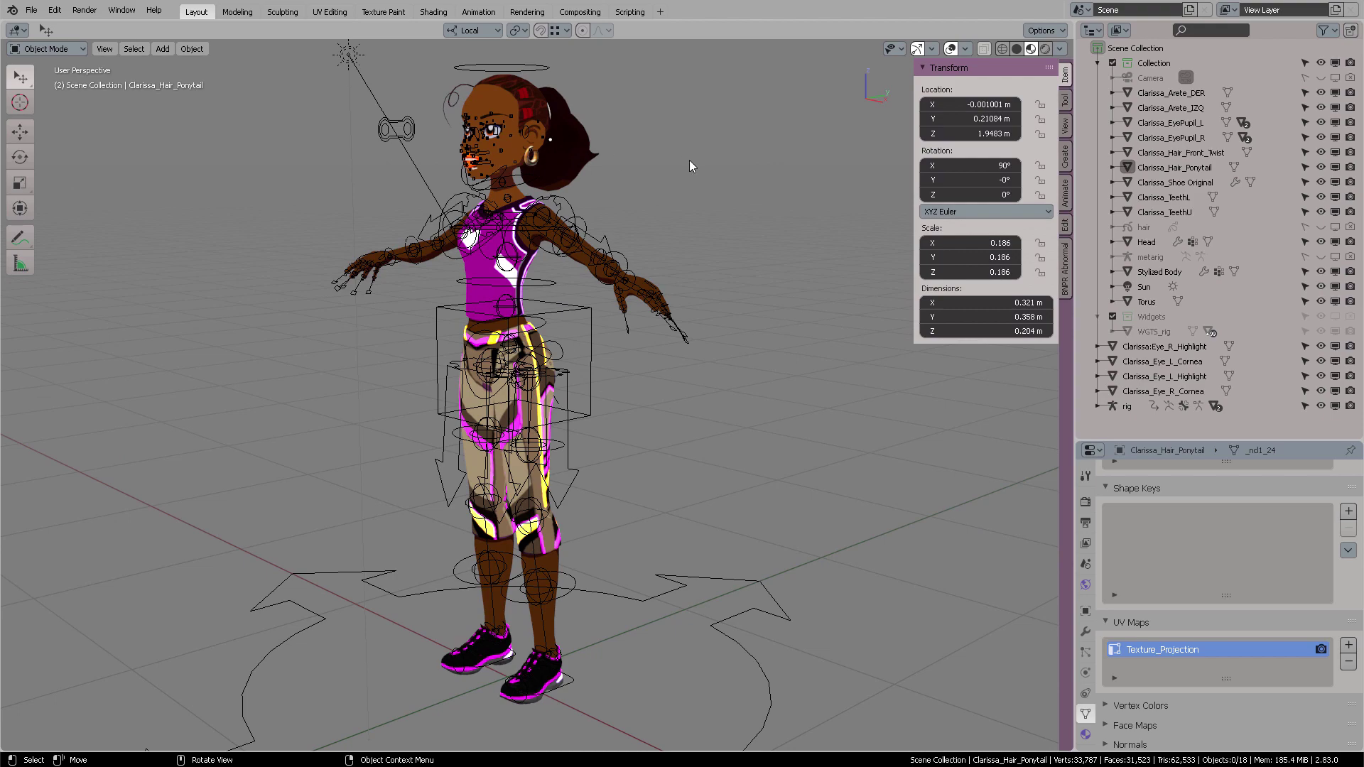
- Select the rig, switch it to Pose Mode, and select the hand_ik.L control at the left wrist
{"action": "middle_click_drag", "start_coordinate": [689, 167], "coordinate": [753, 296]}
{"action": "scroll", "coordinate": [754, 284], "scroll_direction": "up", "scroll_amount": 5}
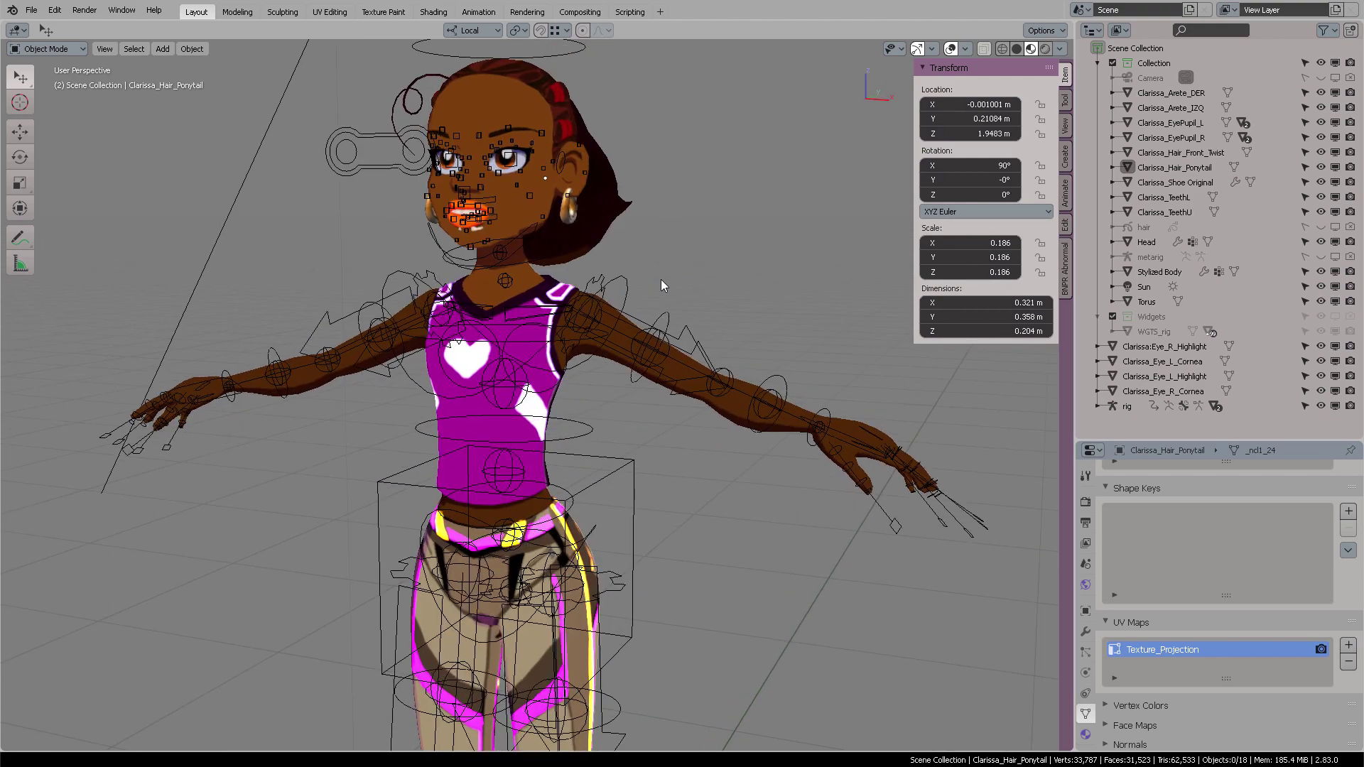
{"action": "middle_click_drag", "start_coordinate": [661, 279], "coordinate": [666, 404]}
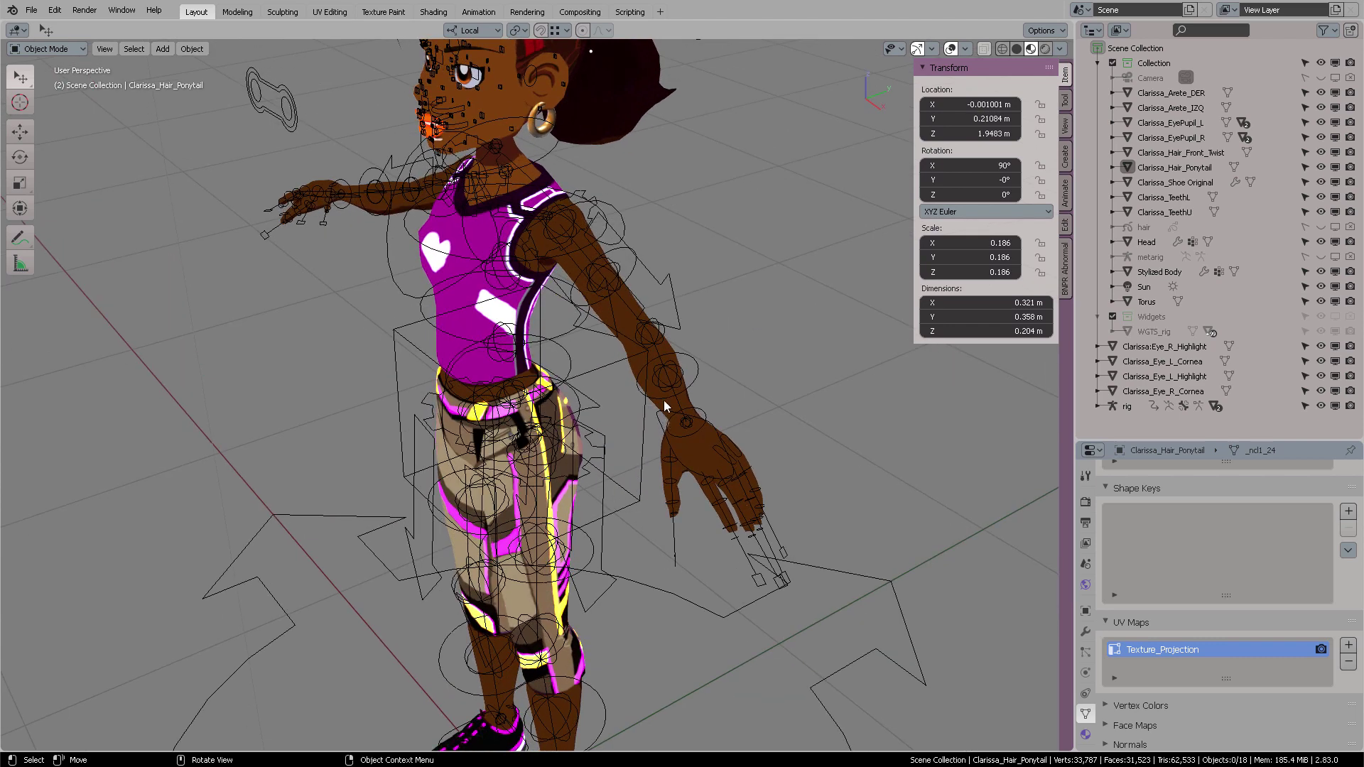
{"action": "left_click", "coordinate": [699, 352]}
{"action": "key", "text": "ctrl+Tab"}
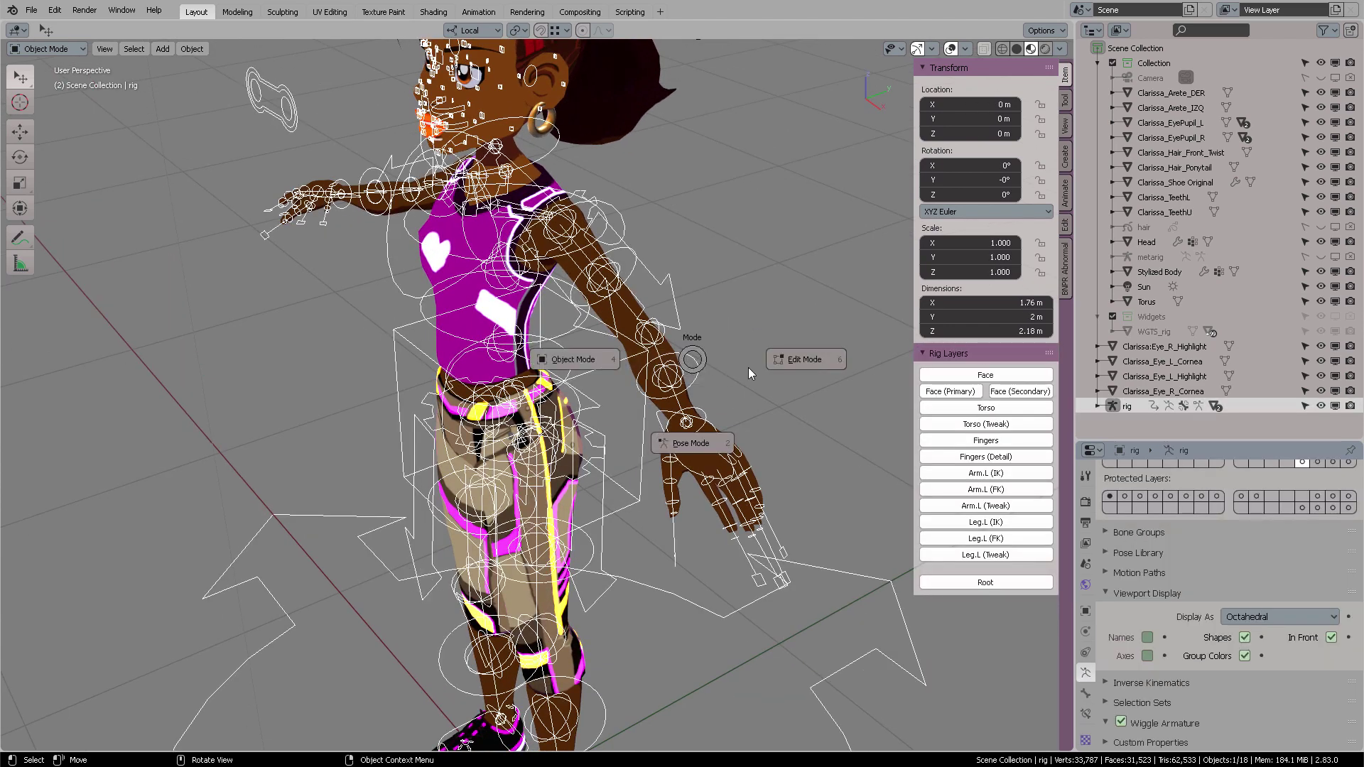
{"action": "left_click", "coordinate": [703, 446]}
{"action": "left_click", "coordinate": [657, 425]}
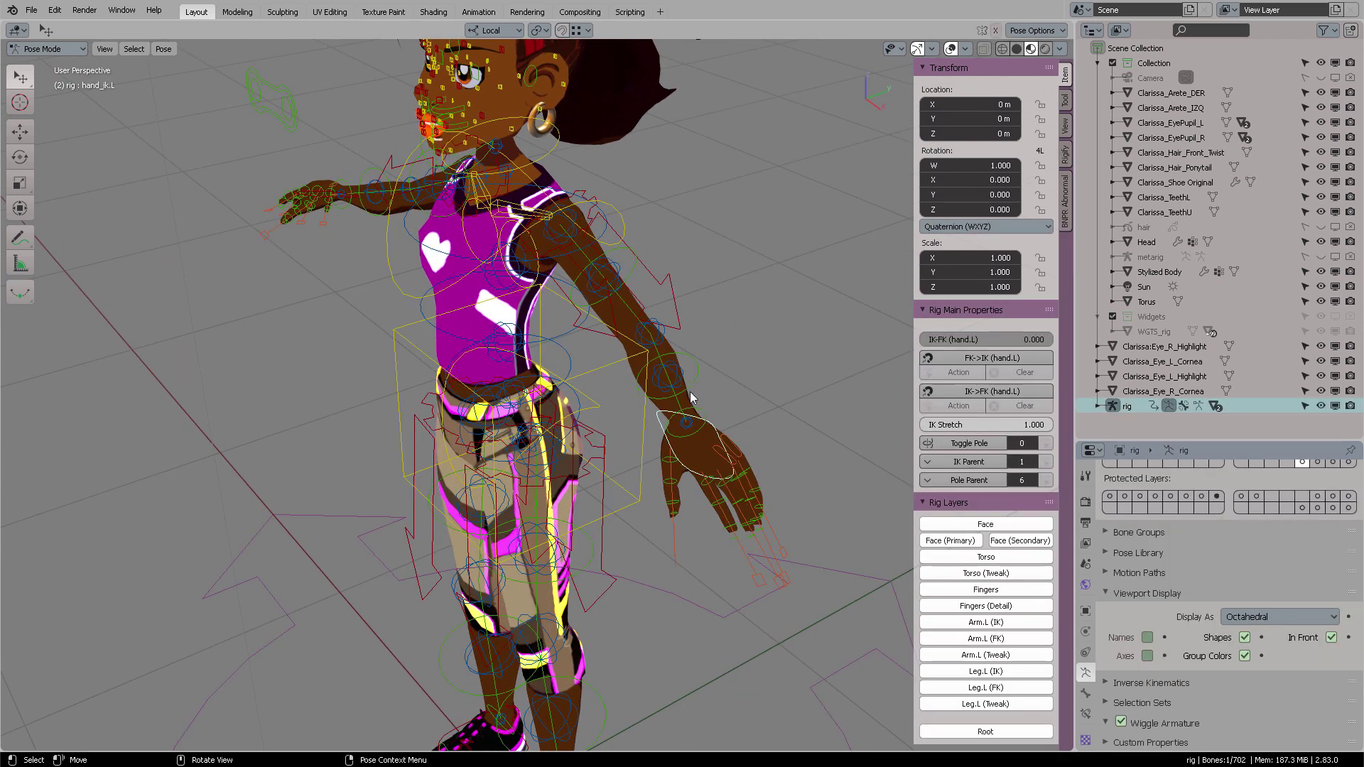
- Set the left arm's IK-FK (hand.L) property to 1.000 for FK control
{"action": "key", "text": "KP_Decimal"}
{"action": "scroll", "coordinate": [727, 356], "scroll_direction": "down", "scroll_amount": 6}
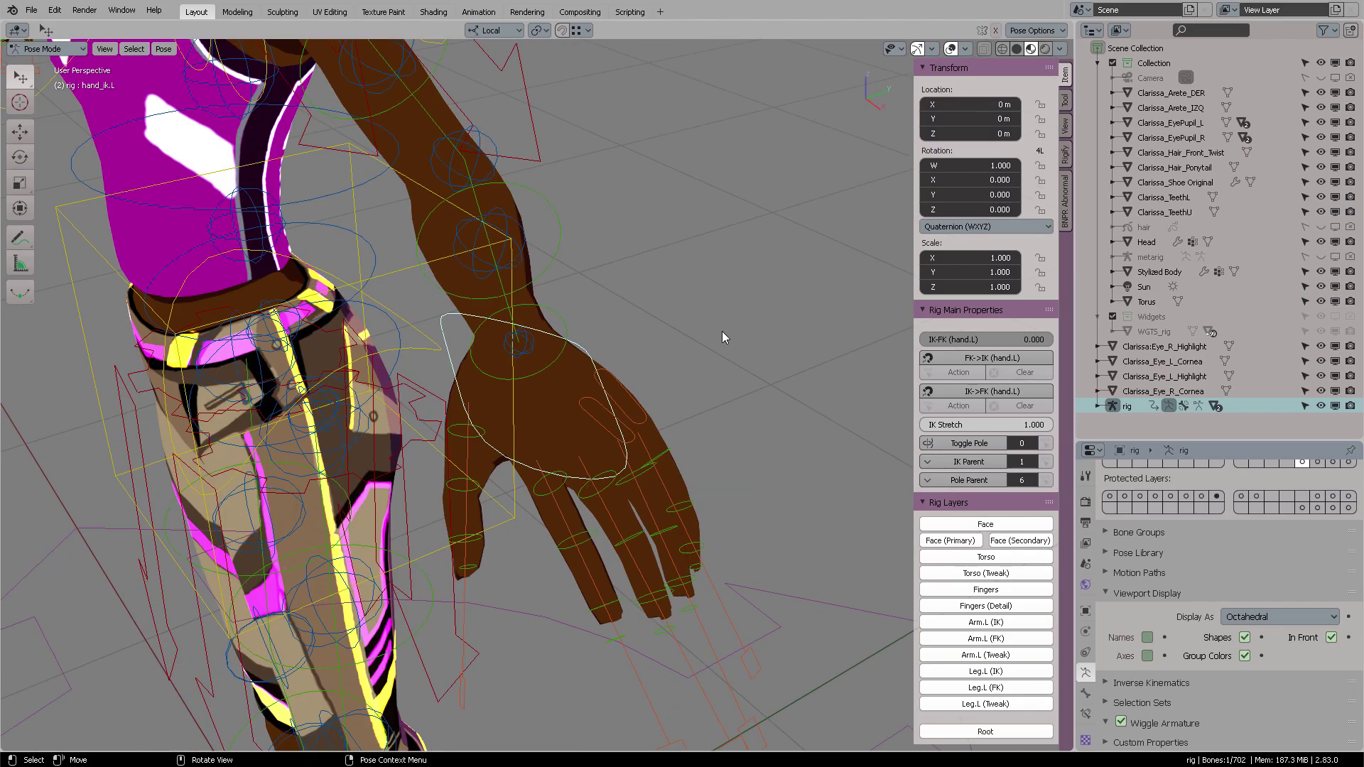
{"action": "mouse_move", "coordinate": [722, 332]}
{"action": "middle_mouse_down"}
{"action": "mouse_move", "coordinate": [658, 259]}
{"action": "mouse_move", "coordinate": [567, 254]}
{"action": "mouse_move", "coordinate": [642, 237]}
{"action": "mouse_move", "coordinate": [643, 258]}
{"action": "mouse_move", "coordinate": [693, 262]}
{"action": "mouse_move", "coordinate": [746, 295]}
{"action": "mouse_move", "coordinate": [564, 270]}
{"action": "mouse_move", "coordinate": [502, 286]}
{"action": "mouse_move", "coordinate": [710, 334]}
{"action": "middle_mouse_up"}
{"action": "scroll", "coordinate": [709, 334], "scroll_direction": "down", "scroll_amount": 6}
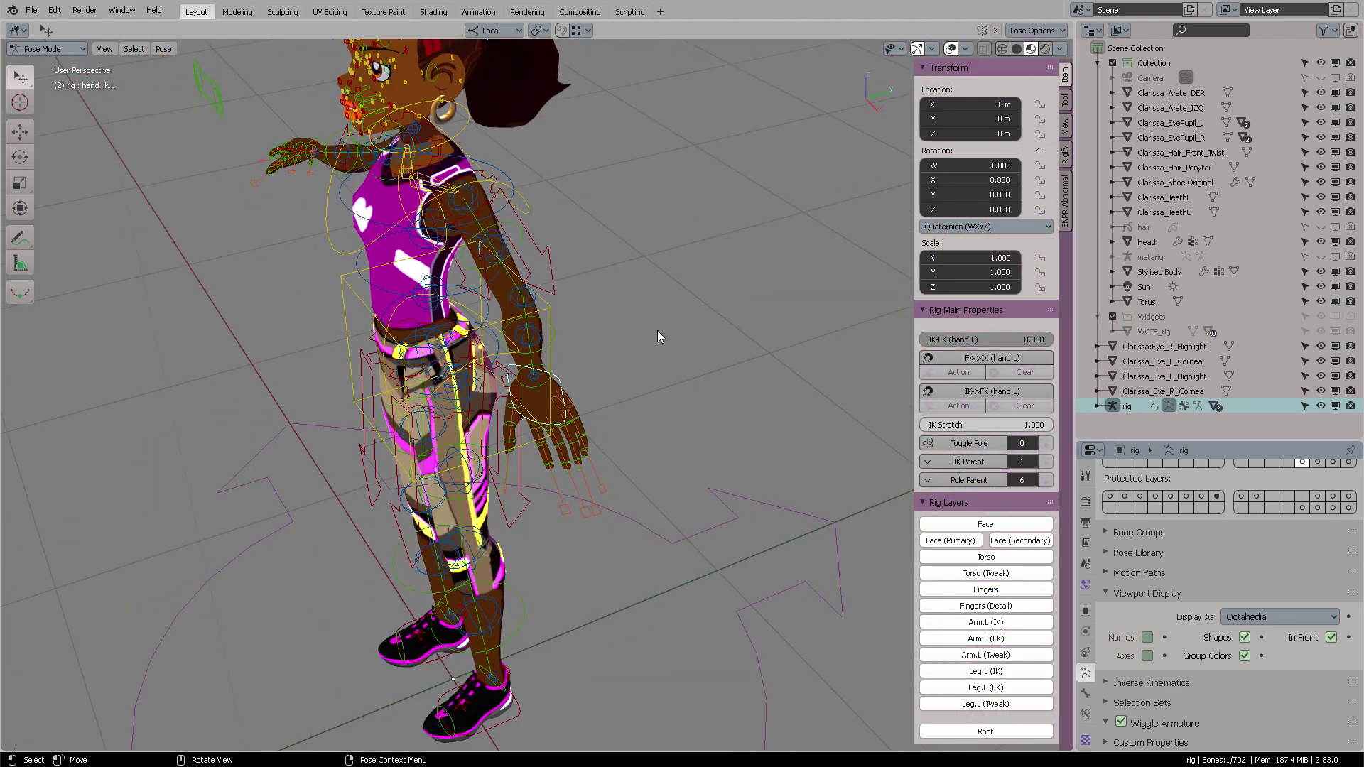
{"action": "middle_click_drag", "start_coordinate": [773, 424], "coordinate": [949, 347]}
{"action": "left_click_drag", "start_coordinate": [932, 341], "coordinate": [1053, 341]}
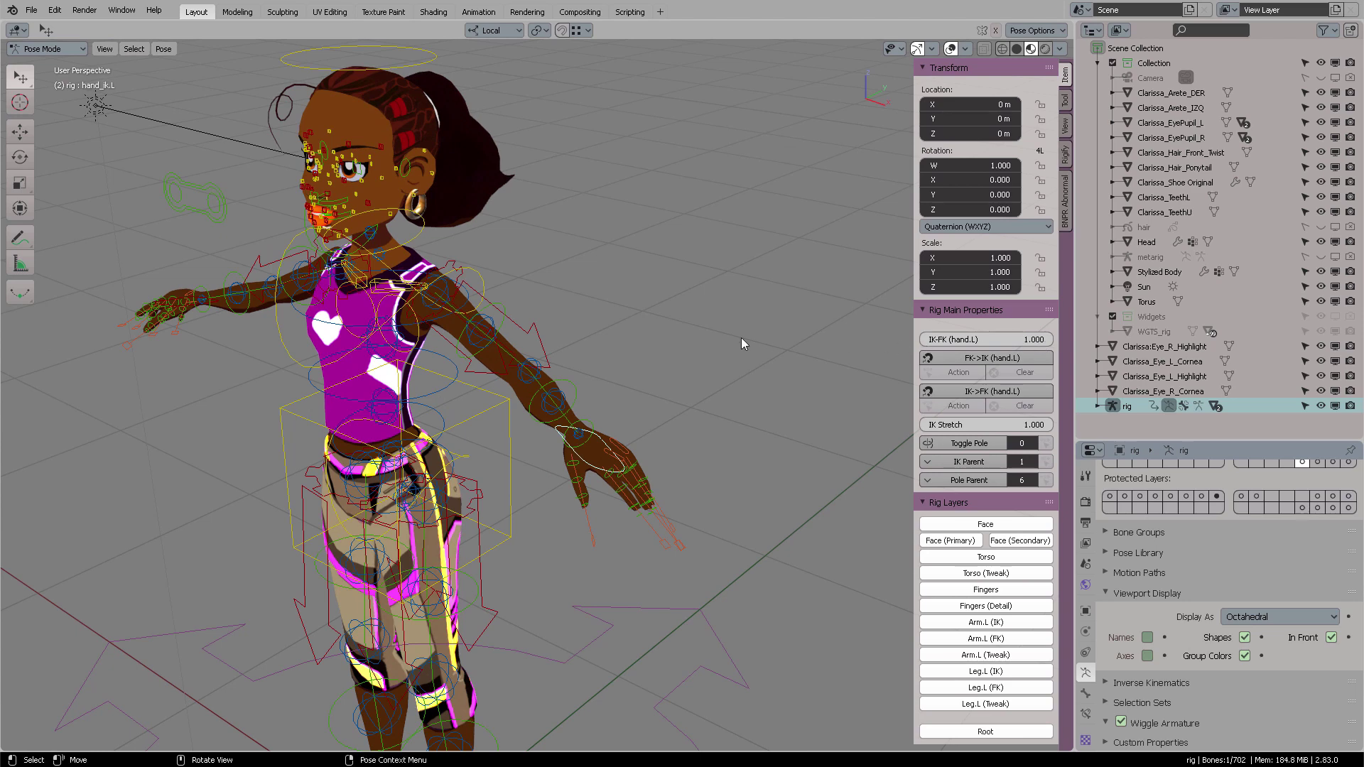
- Test the forearm_fk.L control with the Rotate tool and clear its rotation
{"action": "left_click", "coordinate": [571, 386]}
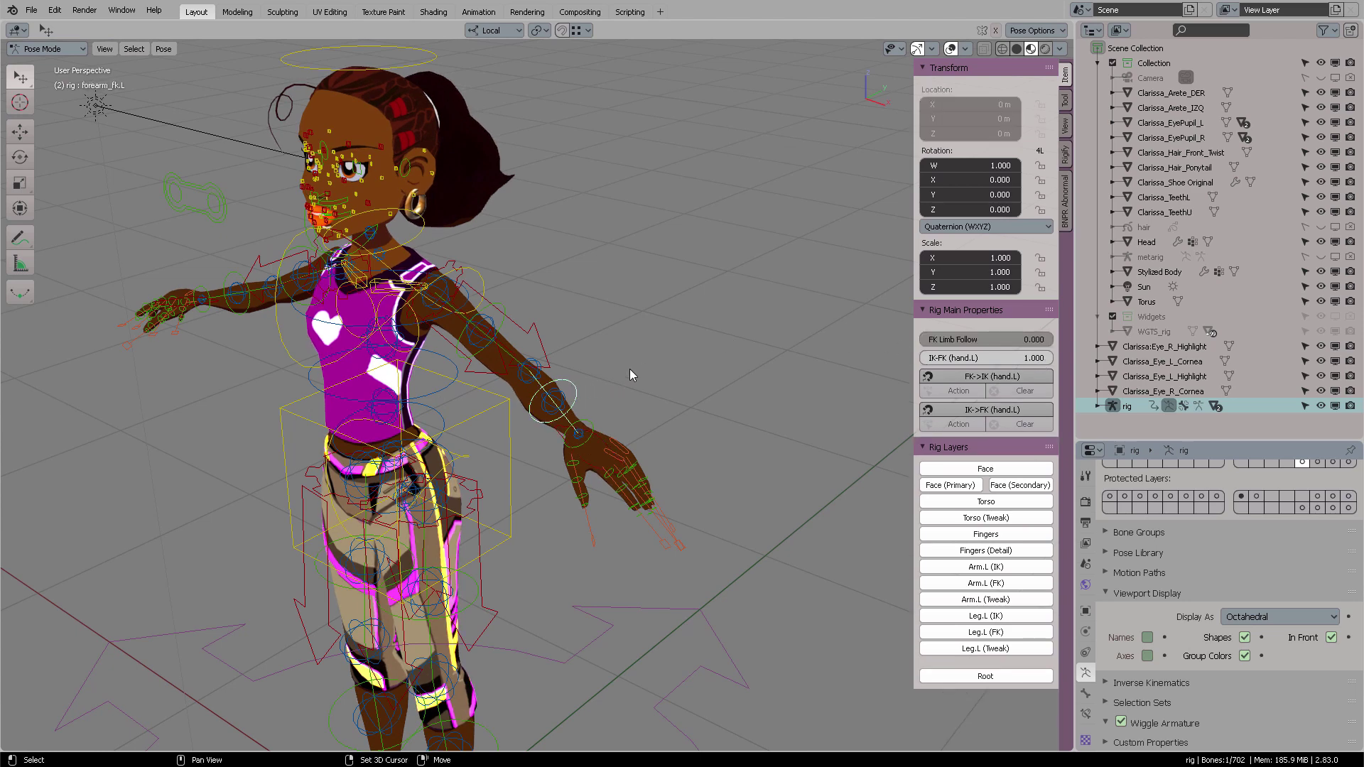
{"action": "middle_click_drag", "start_coordinate": [630, 368], "coordinate": [698, 345]}
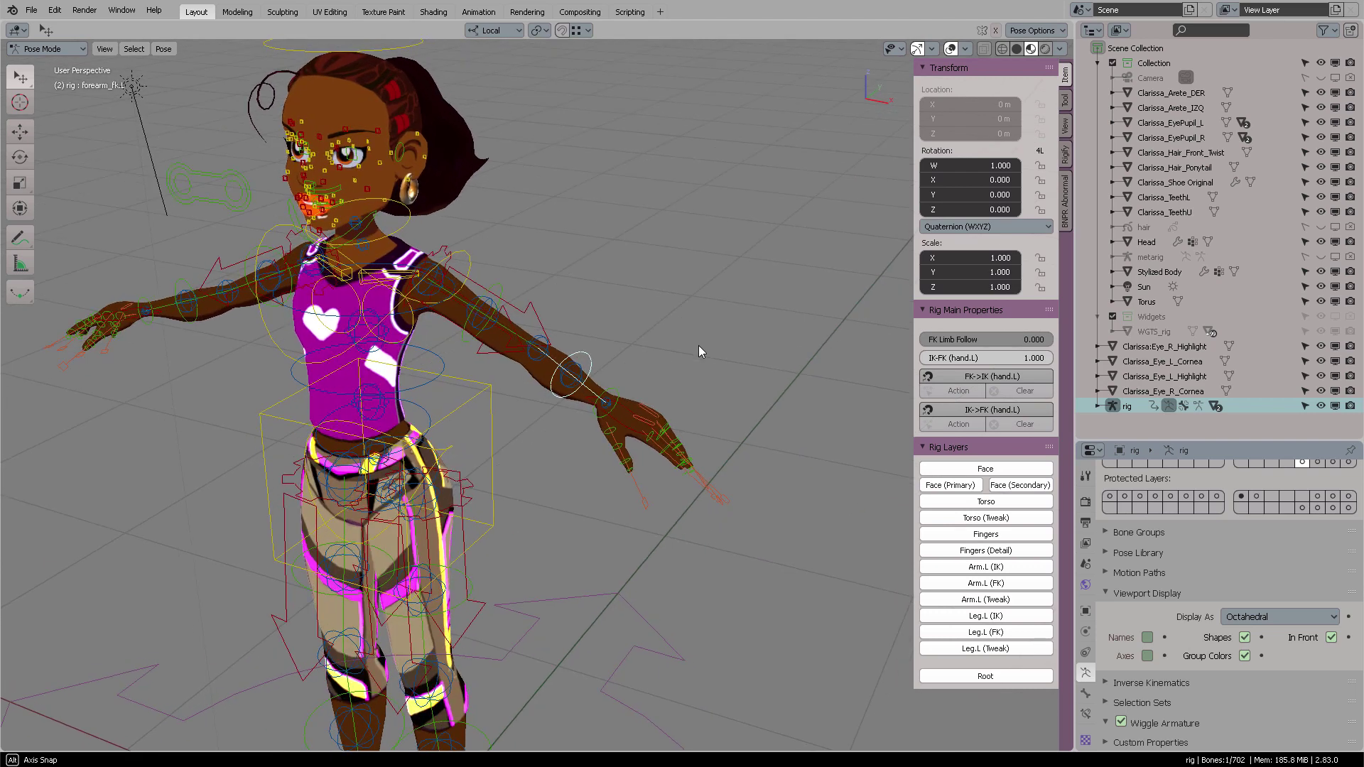
{"action": "left_click", "coordinate": [18, 163]}
{"action": "mouse_move", "coordinate": [546, 370]}
{"action": "left_mouse_down"}
{"action": "mouse_move", "coordinate": [514, 344]}
{"action": "mouse_move", "coordinate": [547, 387]}
{"action": "mouse_move", "coordinate": [561, 380]}
{"action": "mouse_move", "coordinate": [545, 384]}
{"action": "left_mouse_up"}
{"action": "scroll", "coordinate": [648, 326], "scroll_direction": "up", "scroll_amount": 3}
{"action": "middle_click_drag", "start_coordinate": [661, 319], "coordinate": [676, 290]}
{"action": "key", "text": "alt+r"}
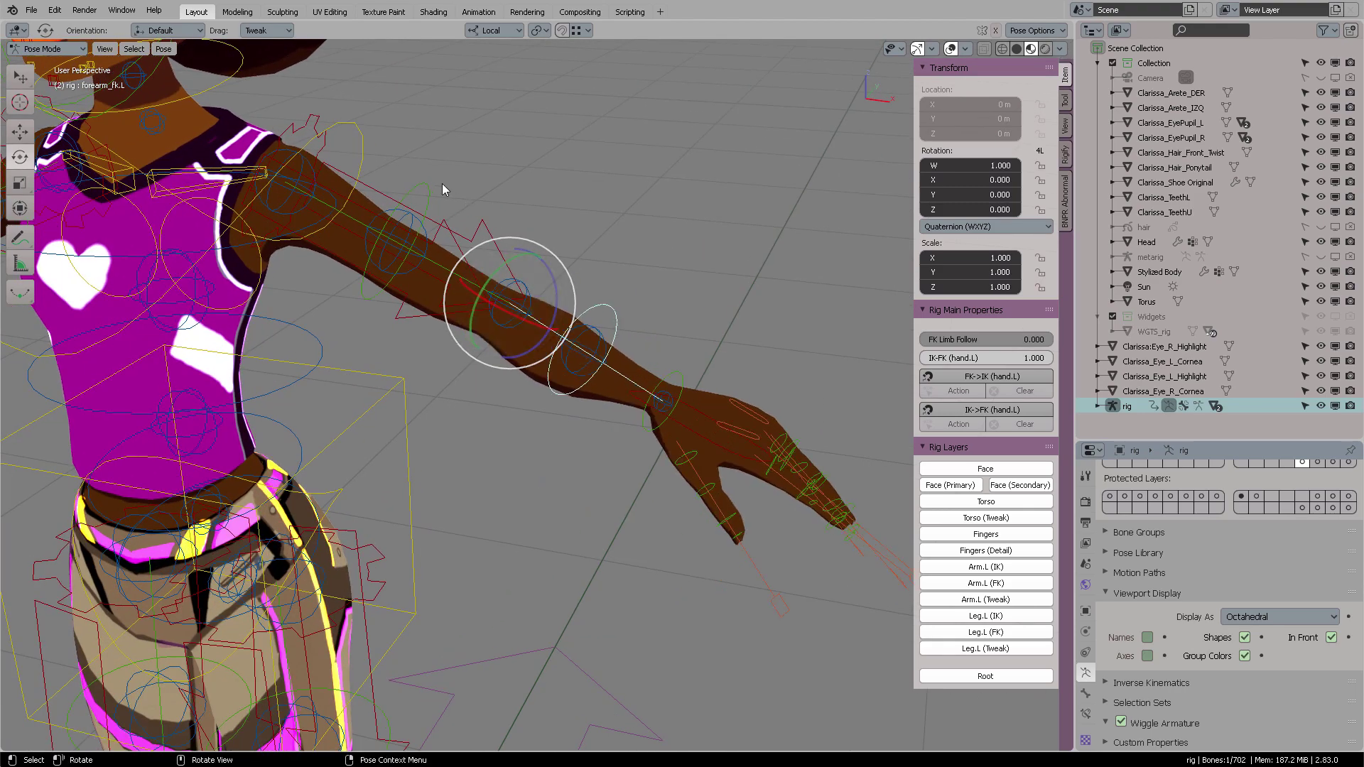
- Test the shoulder deformation by rotating the upper_arm_fk.L control, undo the rotation, and deselect all bones
{"action": "left_click", "coordinate": [420, 182]}
{"action": "scroll", "coordinate": [474, 159], "scroll_direction": "up", "scroll_amount": 4}
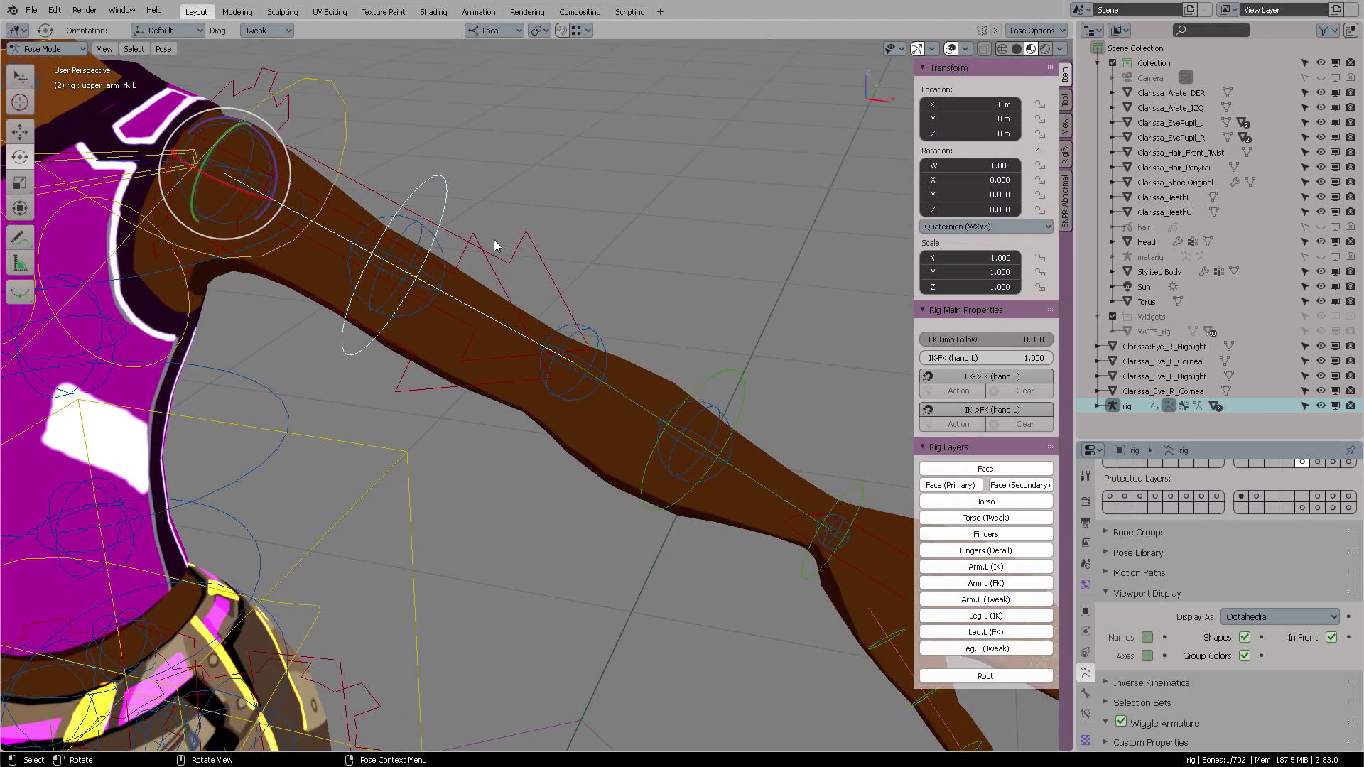
{"action": "scroll", "coordinate": [572, 294], "scroll_direction": "down", "scroll_amount": 3}
{"action": "middle_click_drag", "start_coordinate": [573, 294], "coordinate": [598, 286]}
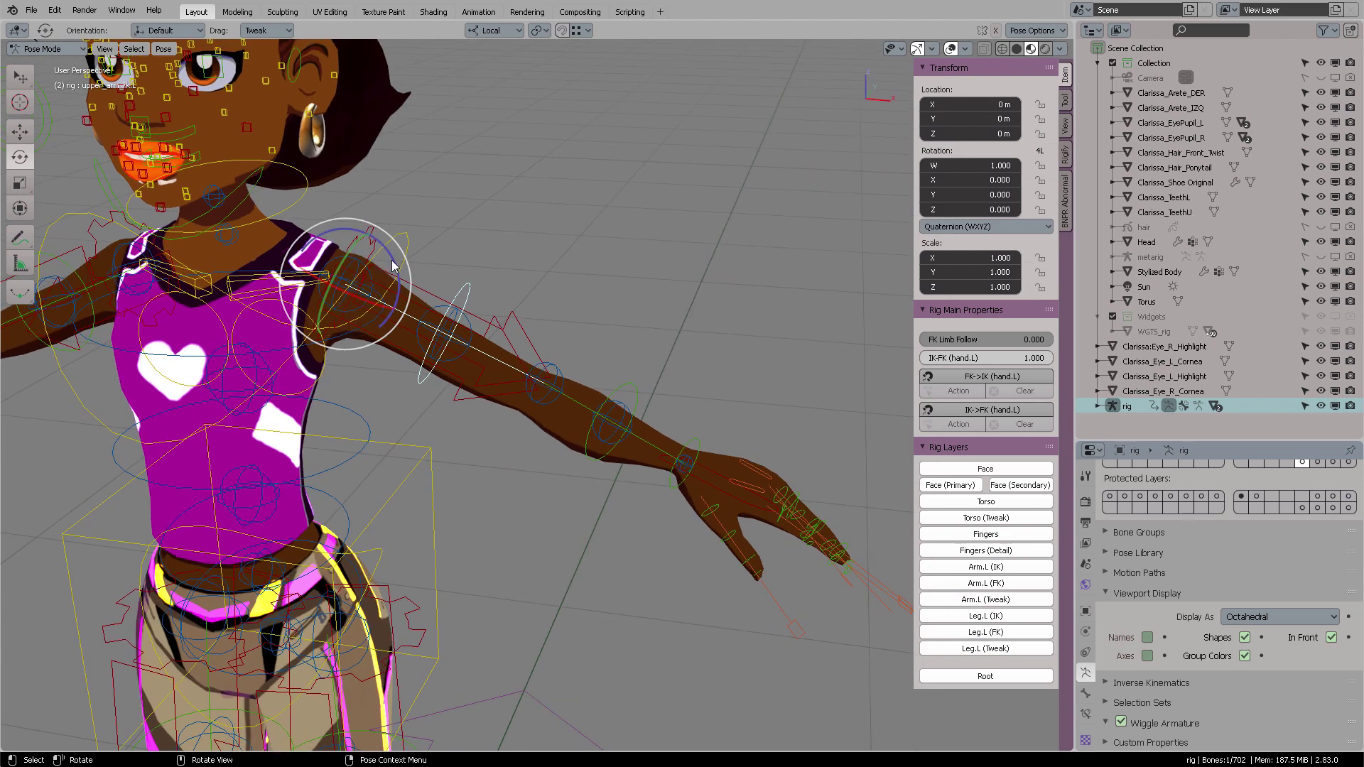
{"action": "mouse_move", "coordinate": [393, 258]}
{"action": "left_mouse_down"}
{"action": "mouse_move", "coordinate": [388, 227]}
{"action": "mouse_move", "coordinate": [398, 255]}
{"action": "left_mouse_up"}
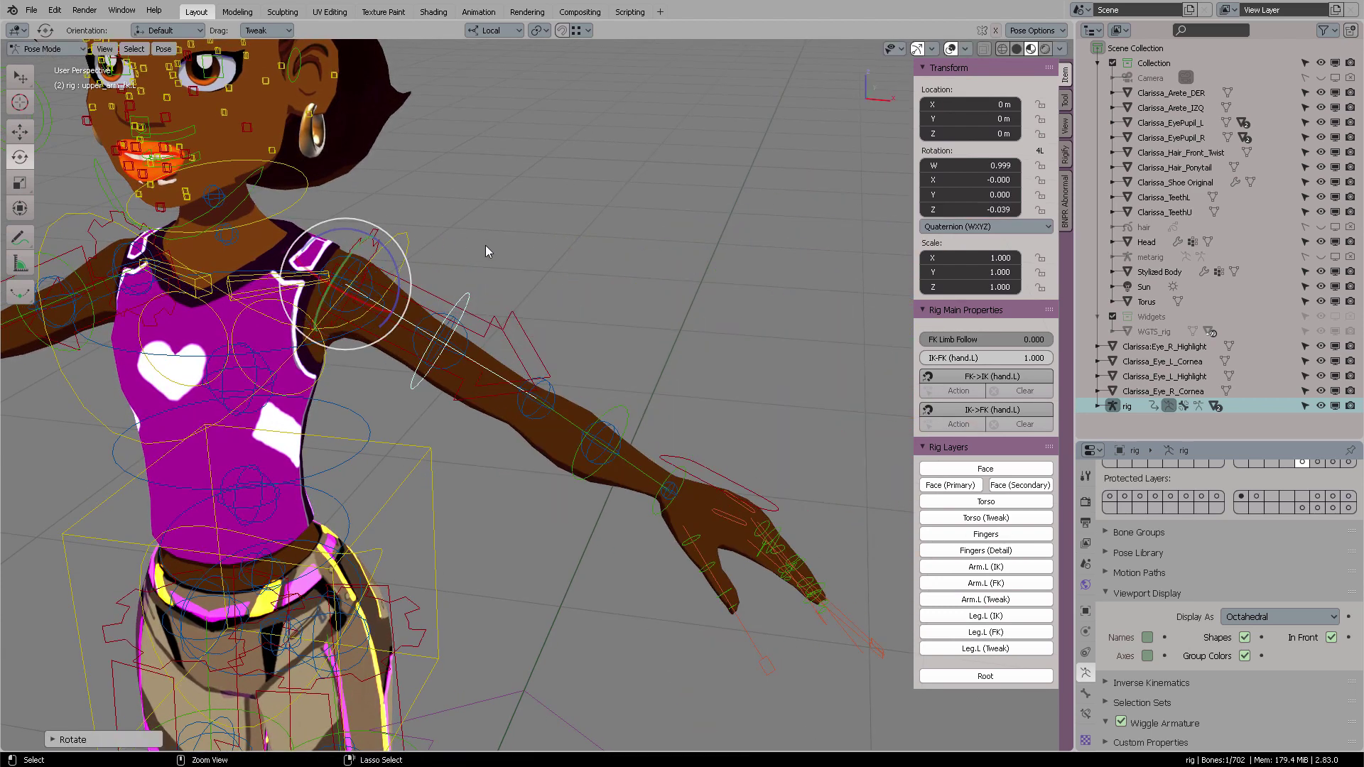
{"action": "key", "text": "ctrl+z"}
{"action": "left_click", "coordinate": [544, 256]}
{"action": "middle_click_drag", "start_coordinate": [544, 262], "coordinate": [673, 306]}
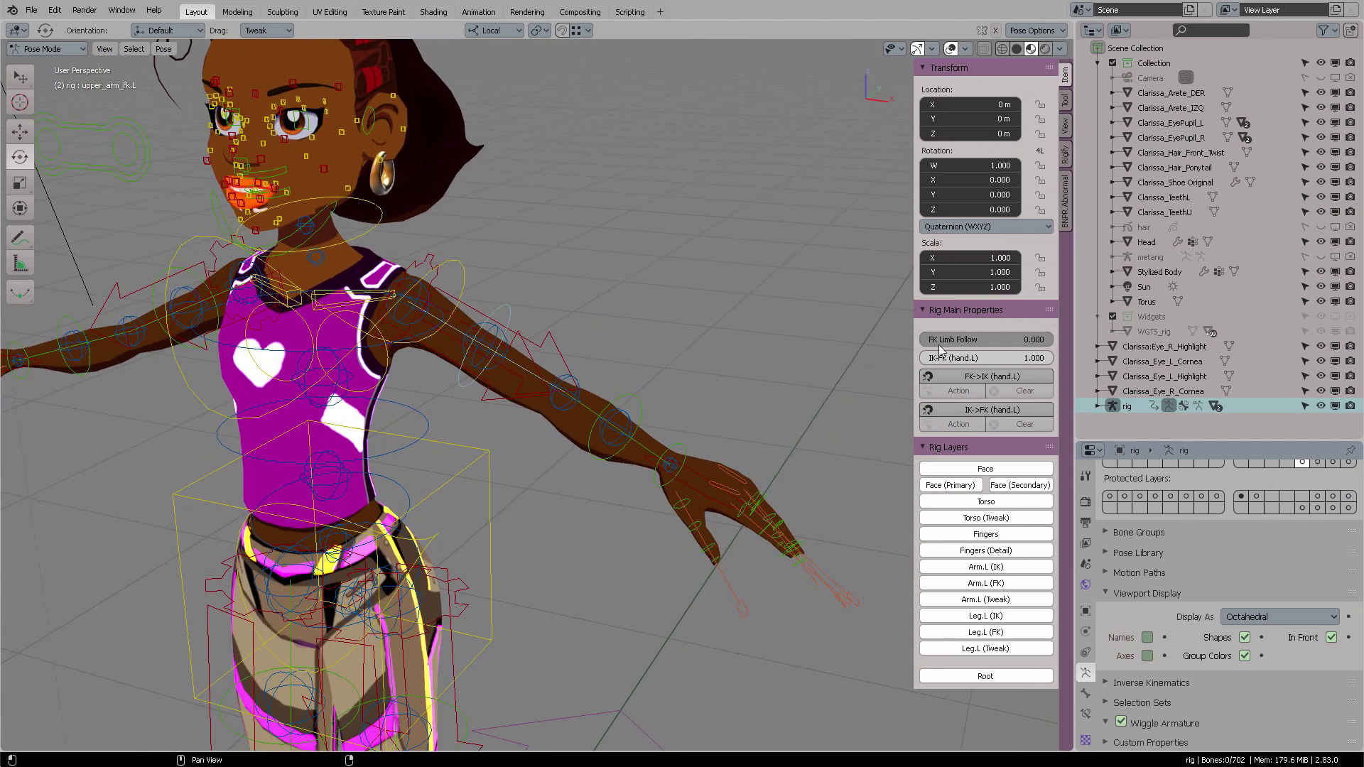
- Select hand_ik.L, set its IK-FK (hand.L) property to 0.000 for IK control, and deselect all bones
{"action": "left_click", "coordinate": [698, 489]}
{"action": "scroll", "coordinate": [595, 399], "scroll_direction": "down", "scroll_amount": 3}
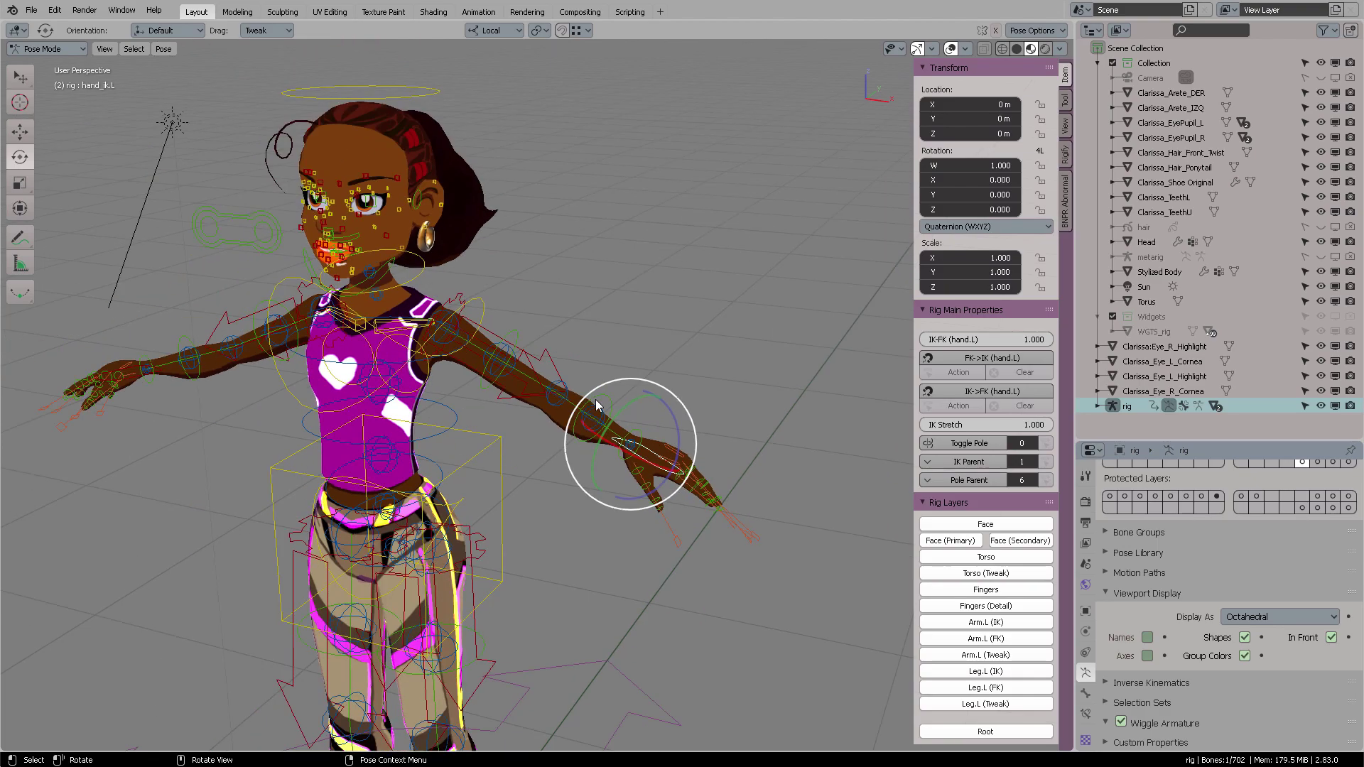
{"action": "middle_click_drag", "start_coordinate": [596, 400], "coordinate": [564, 574]}
{"action": "scroll", "coordinate": [628, 361], "scroll_direction": "up", "scroll_amount": 3}
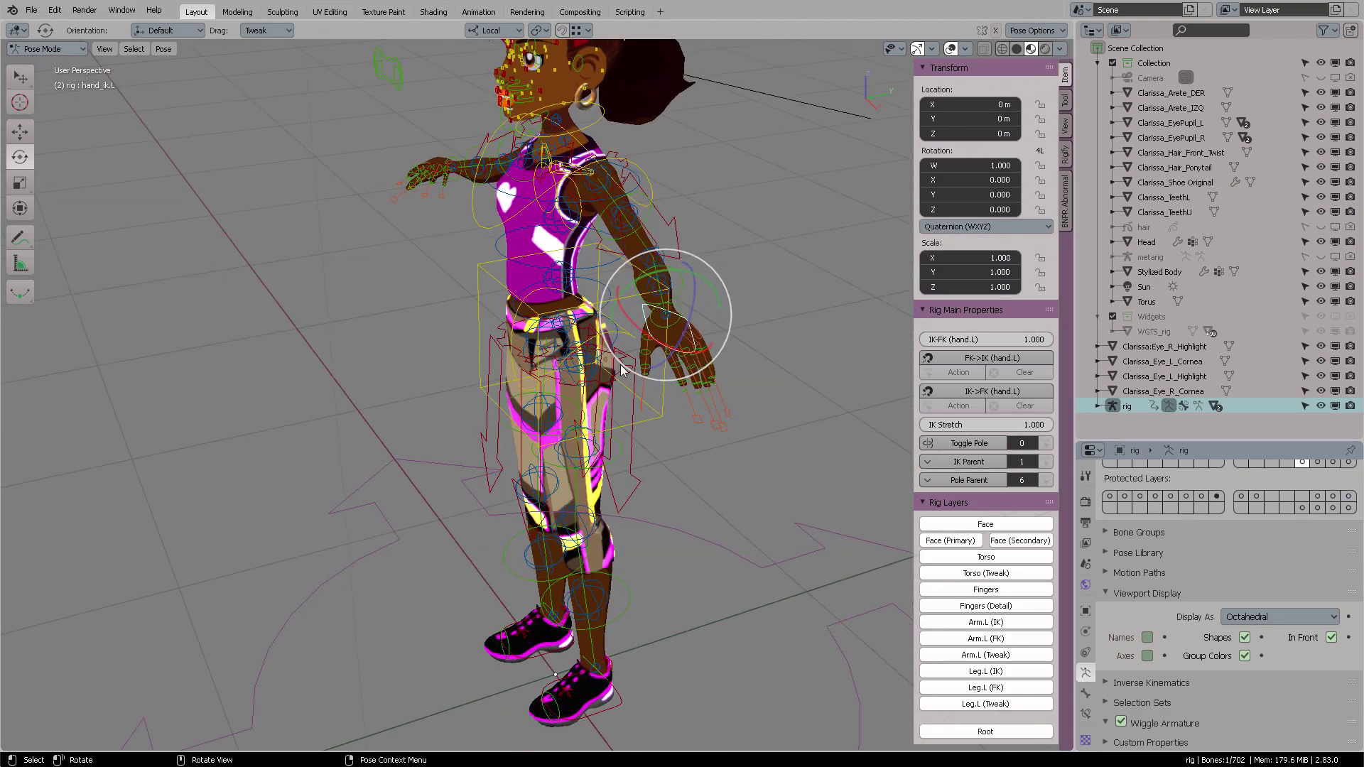
{"action": "scroll", "coordinate": [621, 365], "scroll_direction": "up", "scroll_amount": 4}
{"action": "middle_click_drag", "start_coordinate": [728, 271], "coordinate": [707, 370], "text": "shift"}
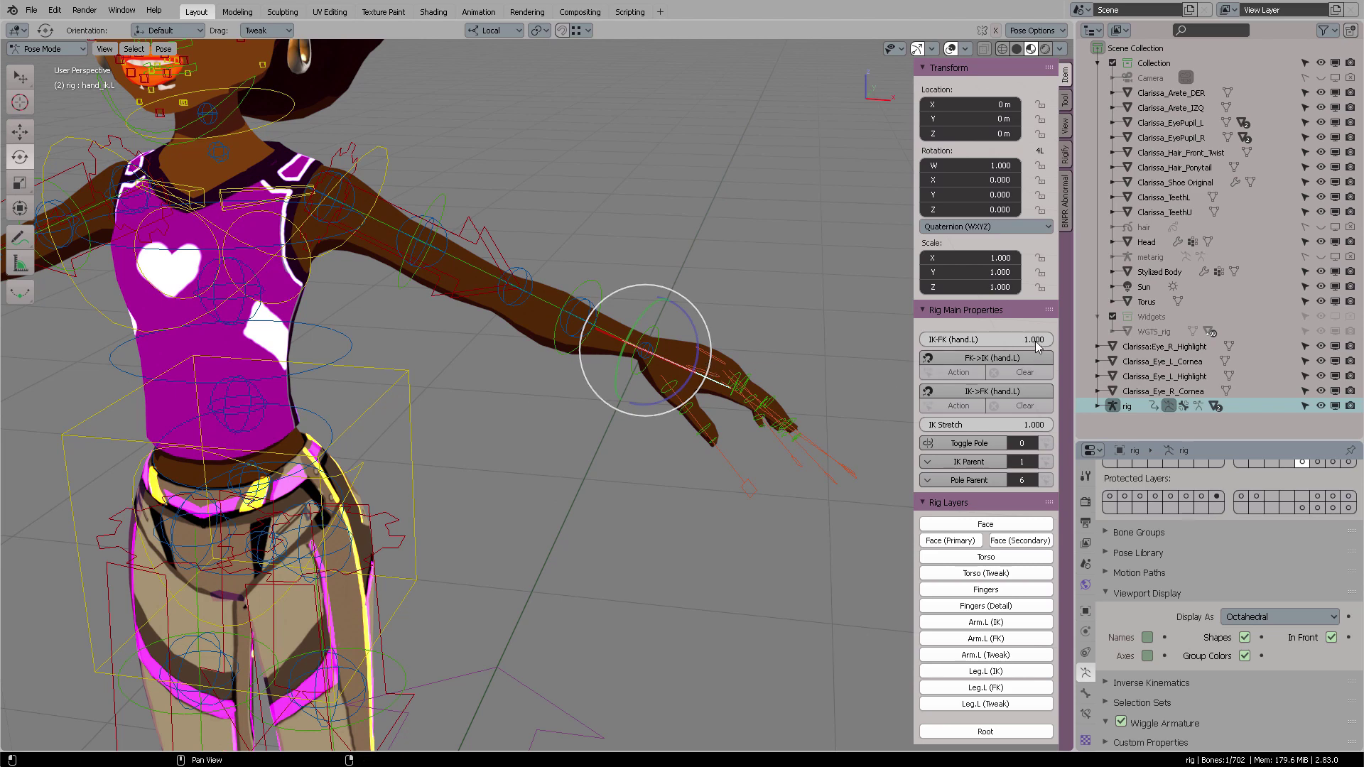
{"action": "left_click_drag", "start_coordinate": [1037, 346], "coordinate": [924, 346]}
{"action": "middle_click_drag", "start_coordinate": [757, 315], "coordinate": [736, 333]}
{"action": "left_click", "coordinate": [736, 333]}
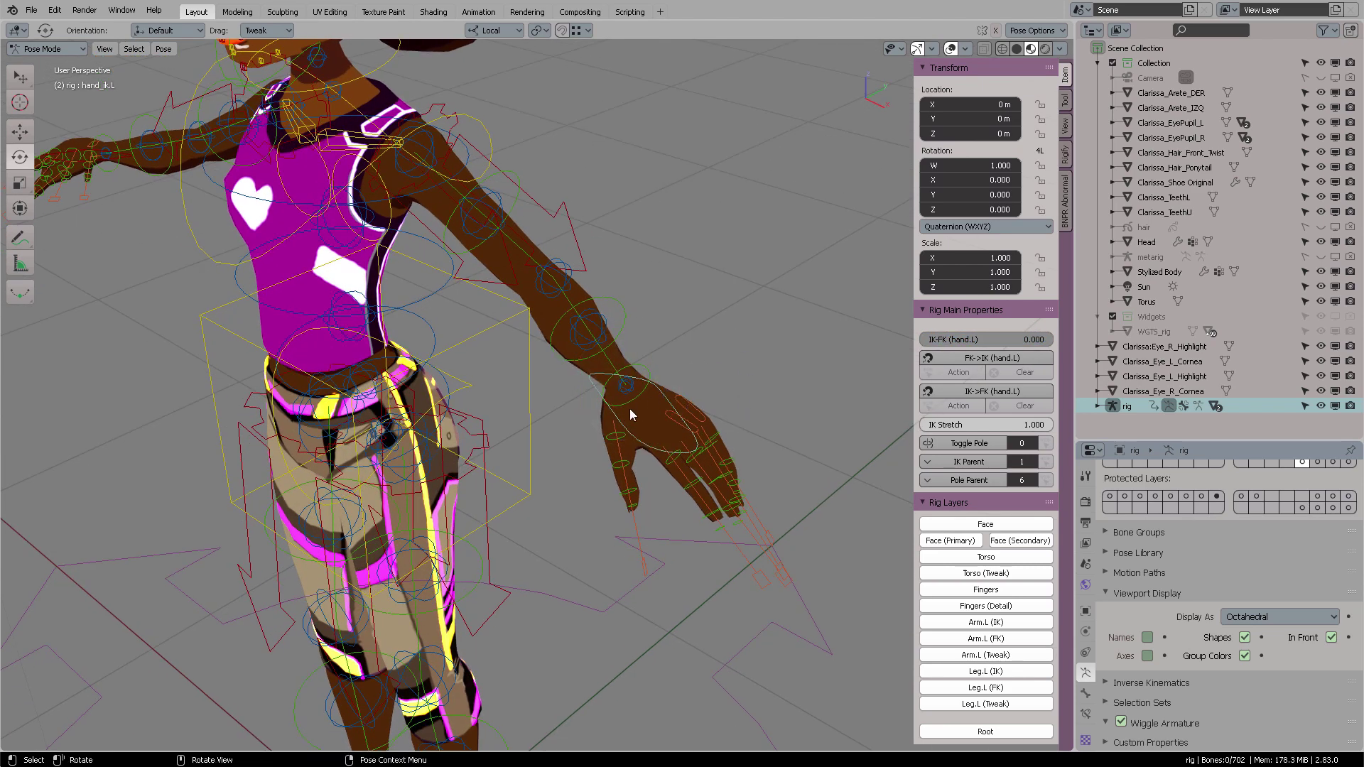
- Test the left arm's IK bending by moving the hand_ik.L control, and cancel the move
{"action": "left_click", "coordinate": [616, 411]}
{"action": "middle_click_drag", "start_coordinate": [660, 374], "coordinate": [720, 365]}
{"action": "key", "text": "g"}
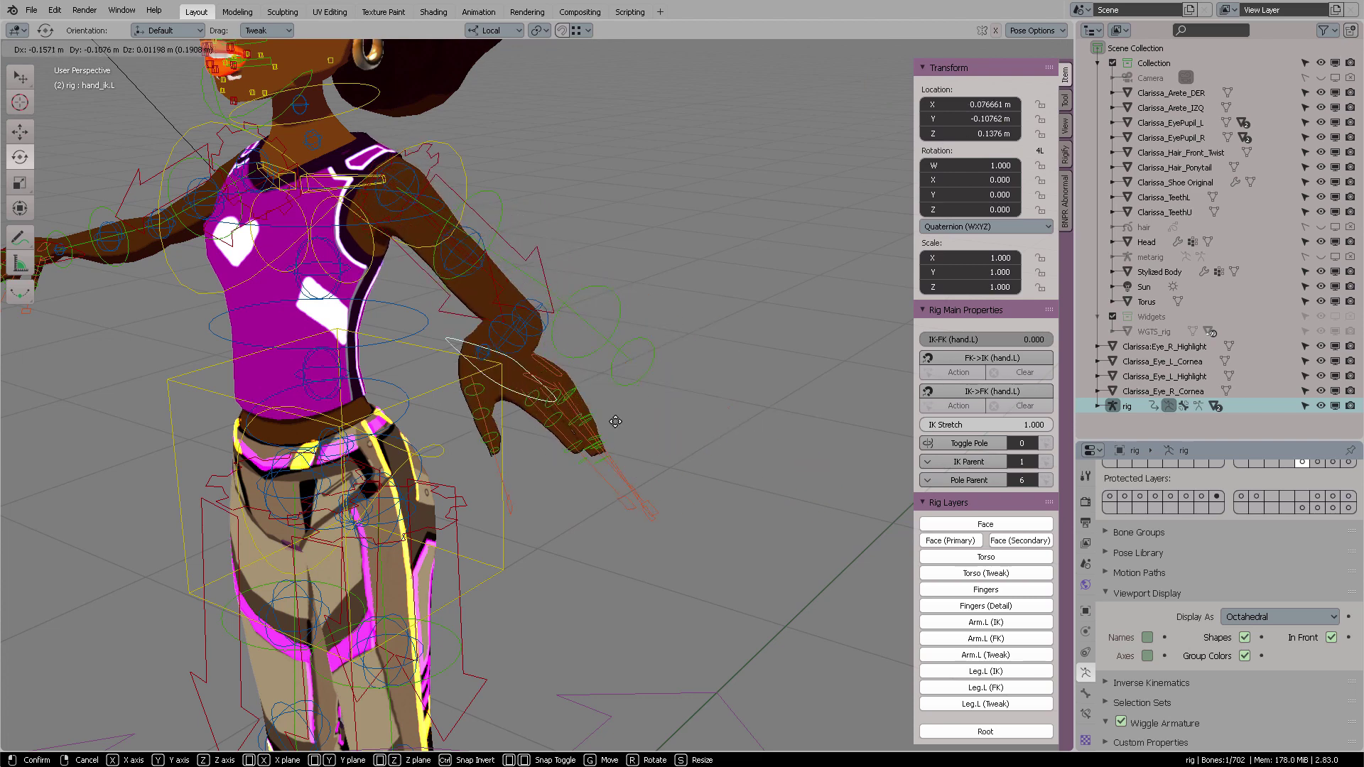
{"action": "key", "text": "Escape"}
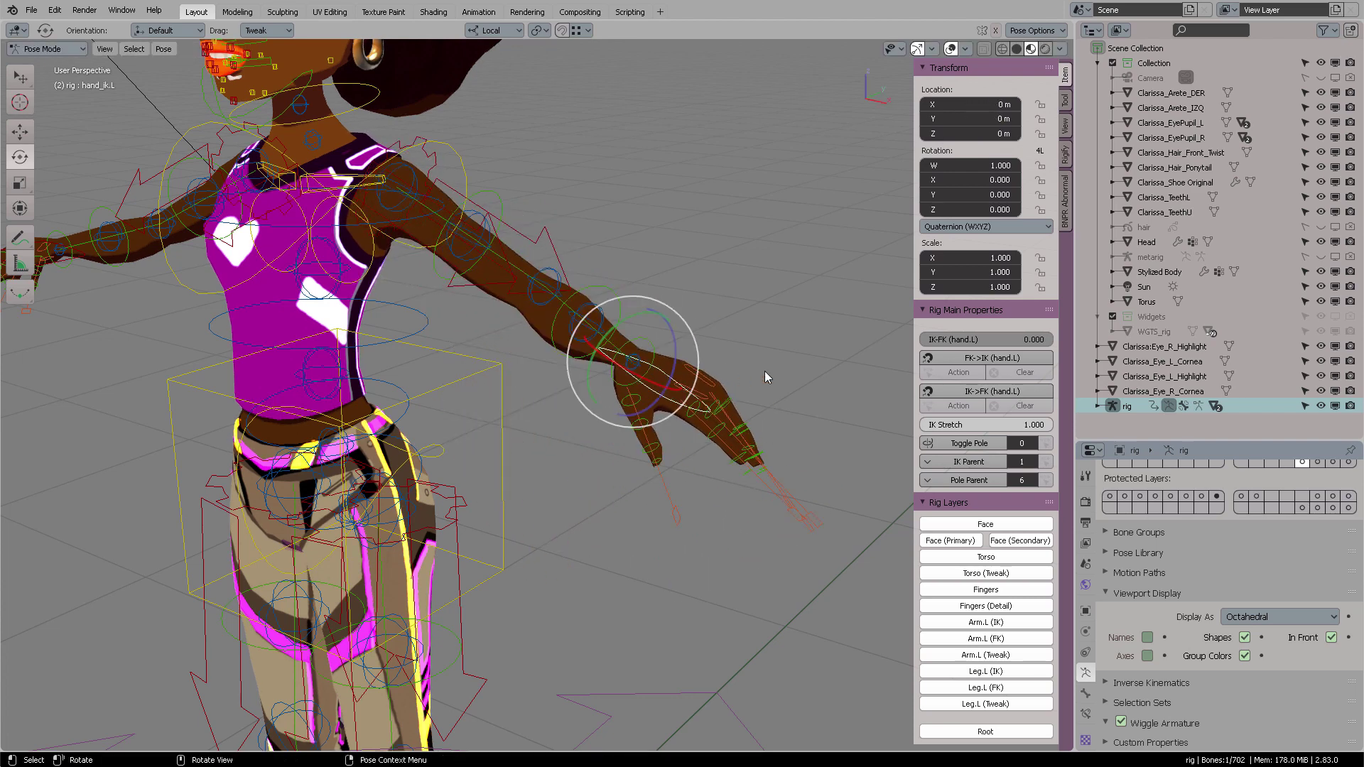
- Examine the colour sets of the IK, Tweak and Extra bone groups in the armature properties, and deselect all bones
{"action": "left_click", "coordinate": [1142, 559]}
{"action": "left_click", "coordinate": [1141, 556]}
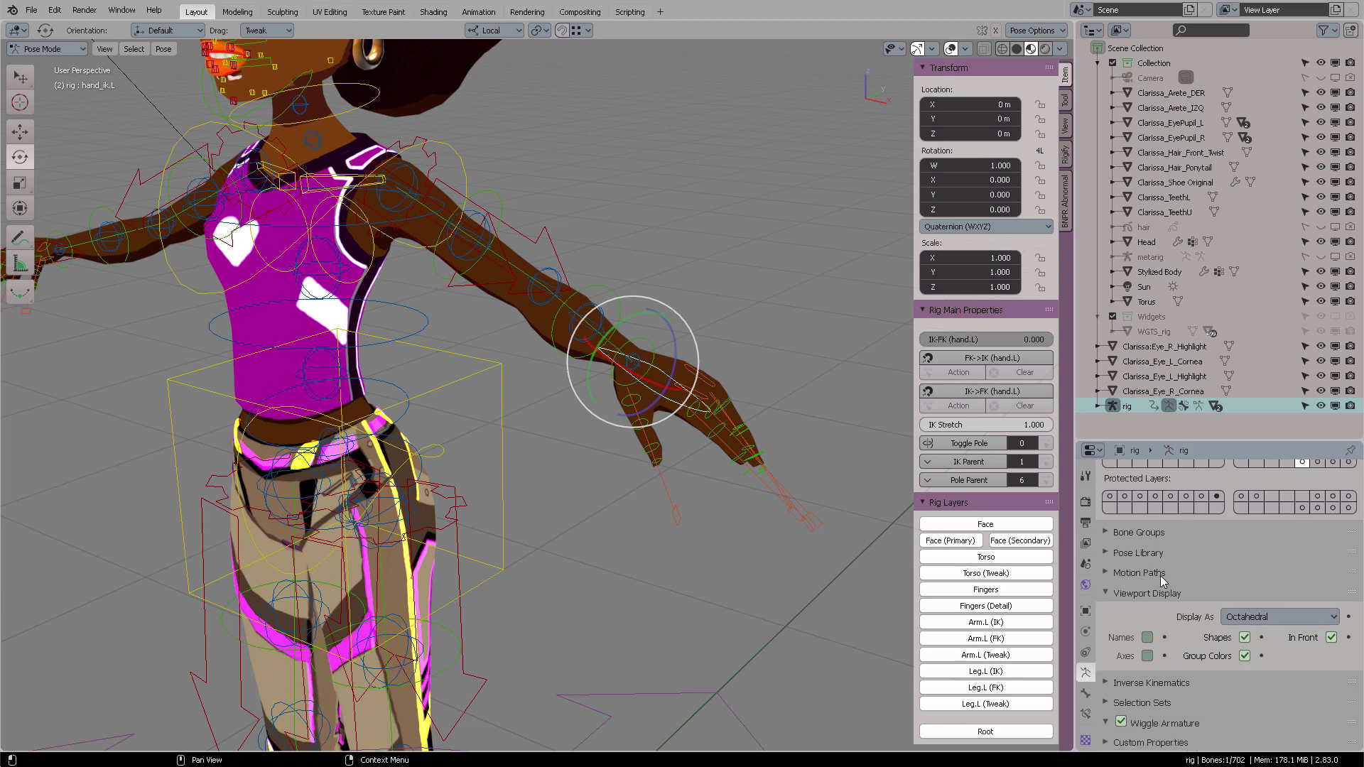
{"action": "left_click", "coordinate": [1158, 532]}
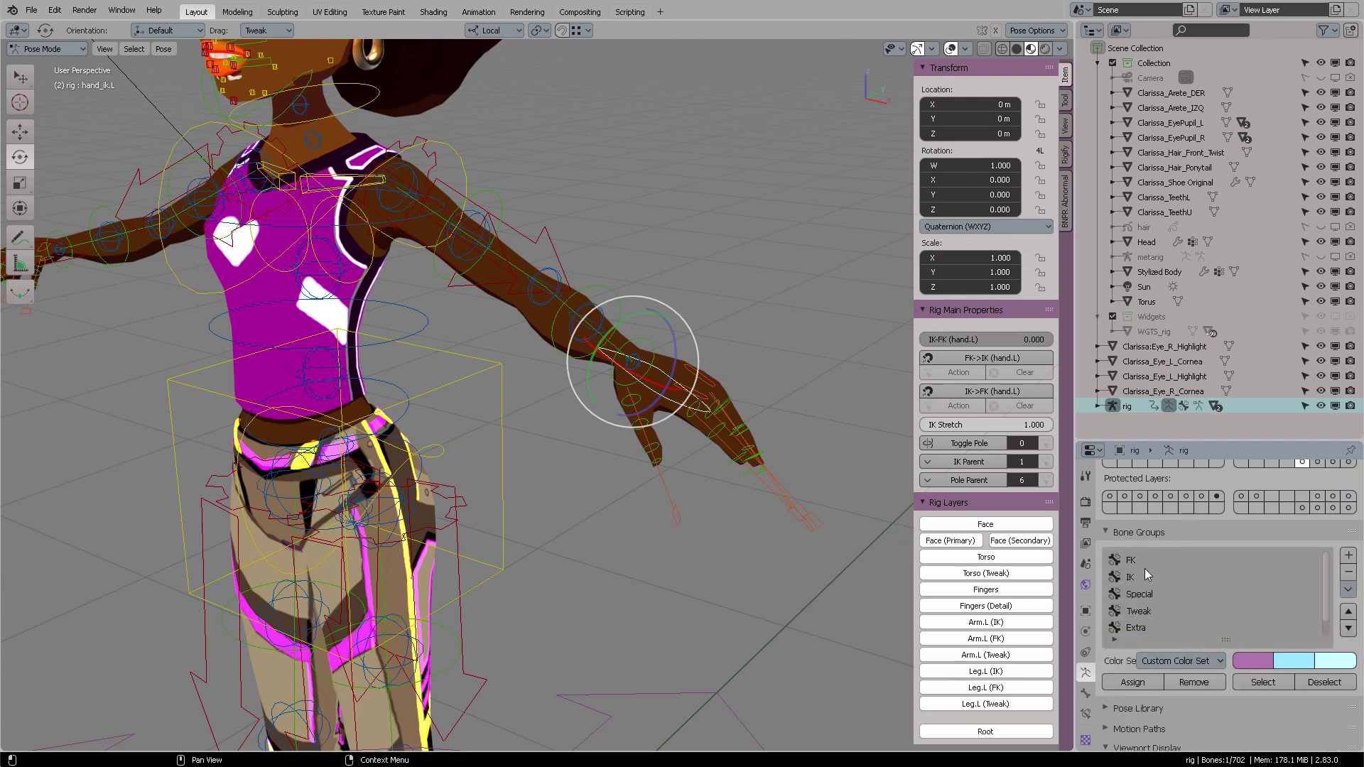
{"action": "left_click", "coordinate": [1142, 572]}
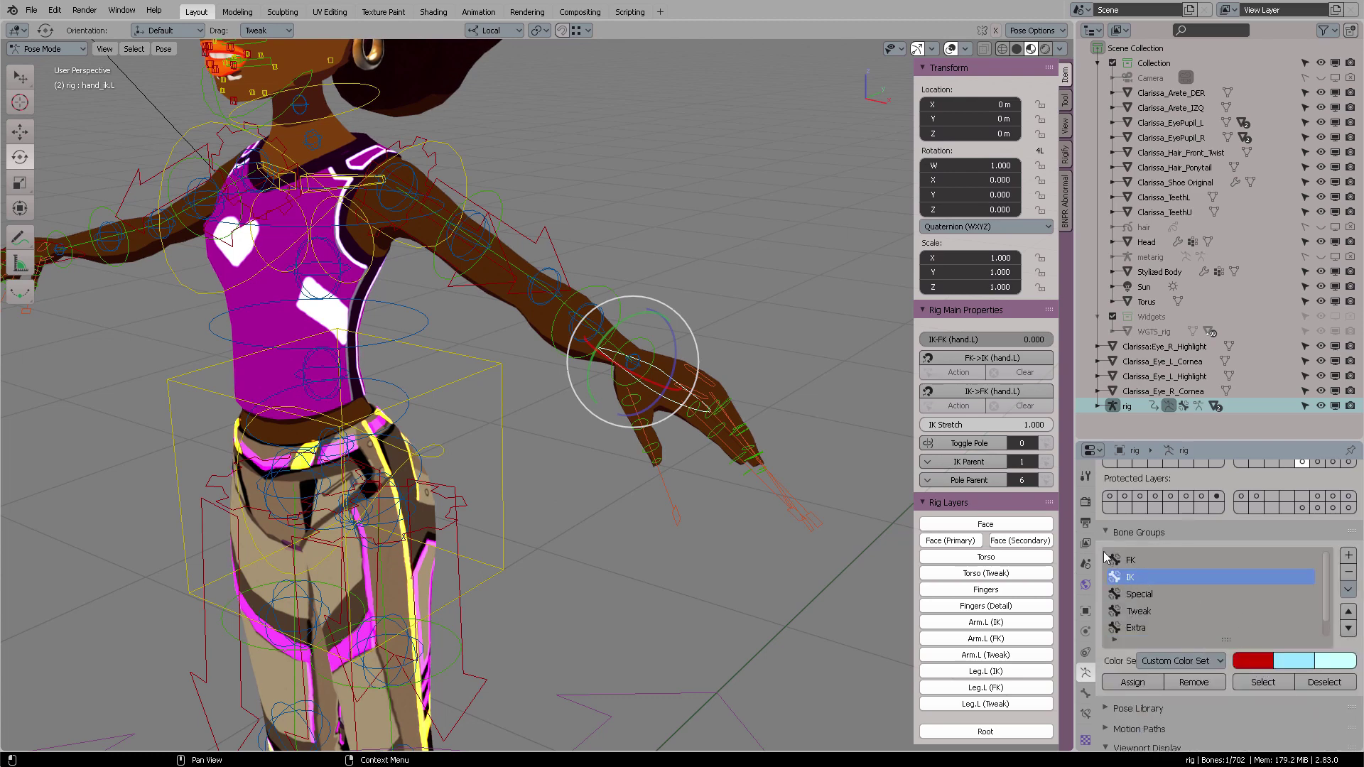
{"action": "scroll", "coordinate": [1144, 560], "scroll_direction": "down", "scroll_amount": 1}
{"action": "left_click", "coordinate": [1147, 594]}
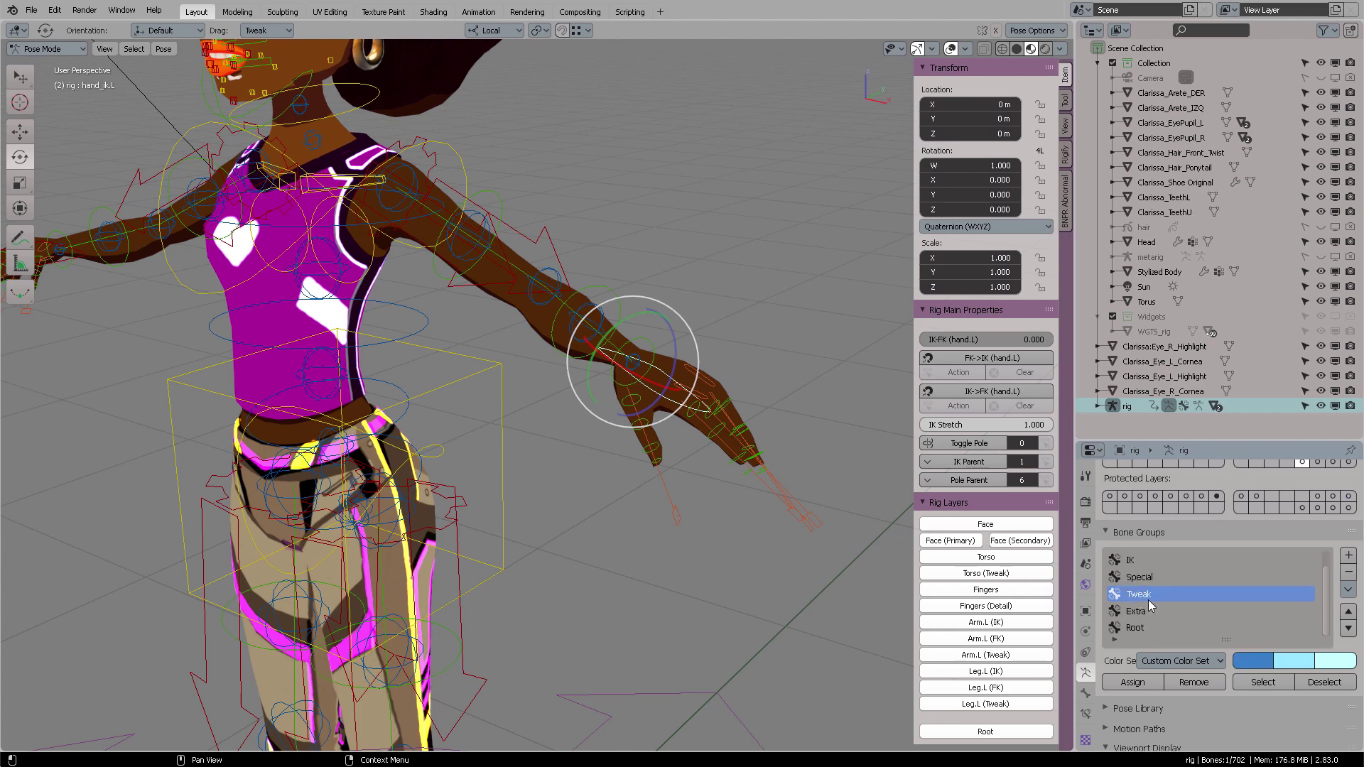
{"action": "left_click", "coordinate": [1137, 612]}
{"action": "left_click", "coordinate": [693, 324]}
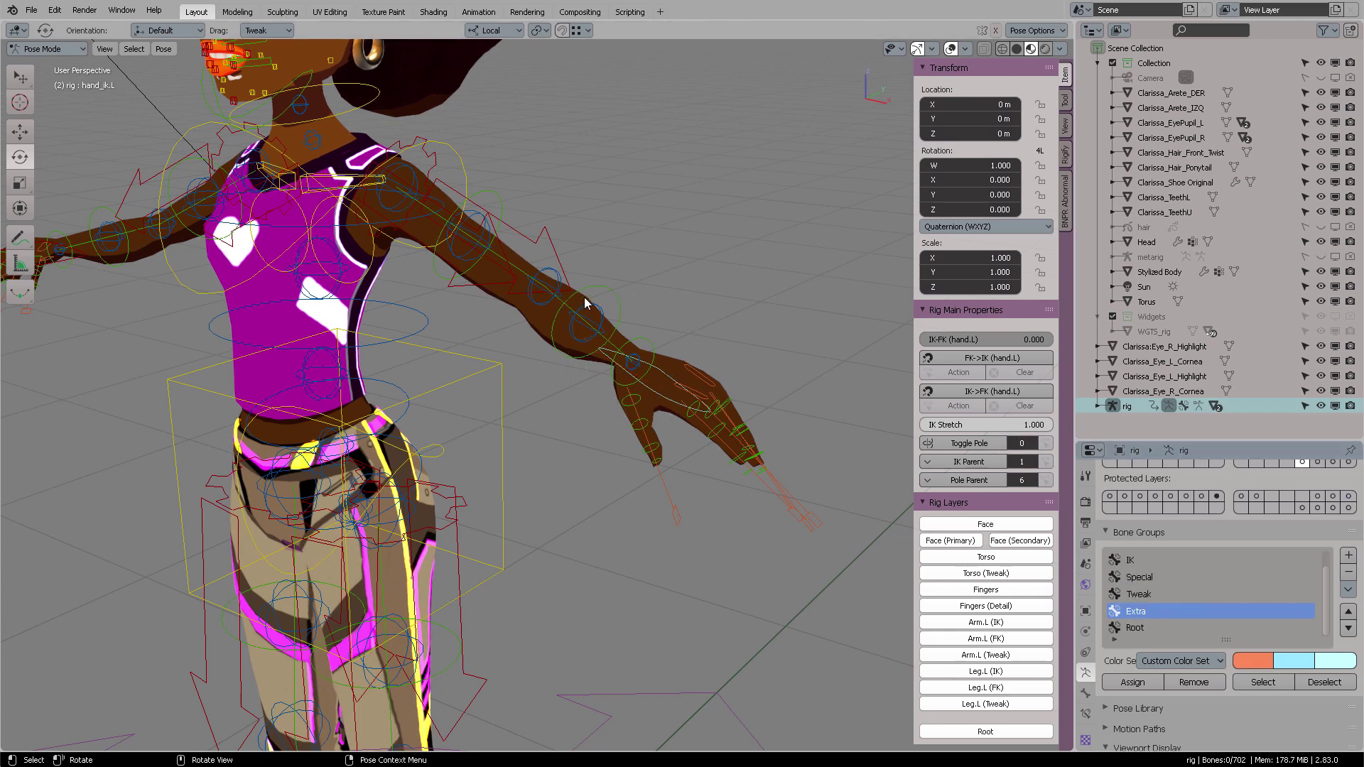
- Examine the Tweak and Root bone groups' colours against the rig's controls, including the large root control on the ground
{"action": "scroll", "coordinate": [572, 300], "scroll_direction": "up", "scroll_amount": 2}
{"action": "scroll", "coordinate": [568, 301], "scroll_direction": "down", "scroll_amount": 4}
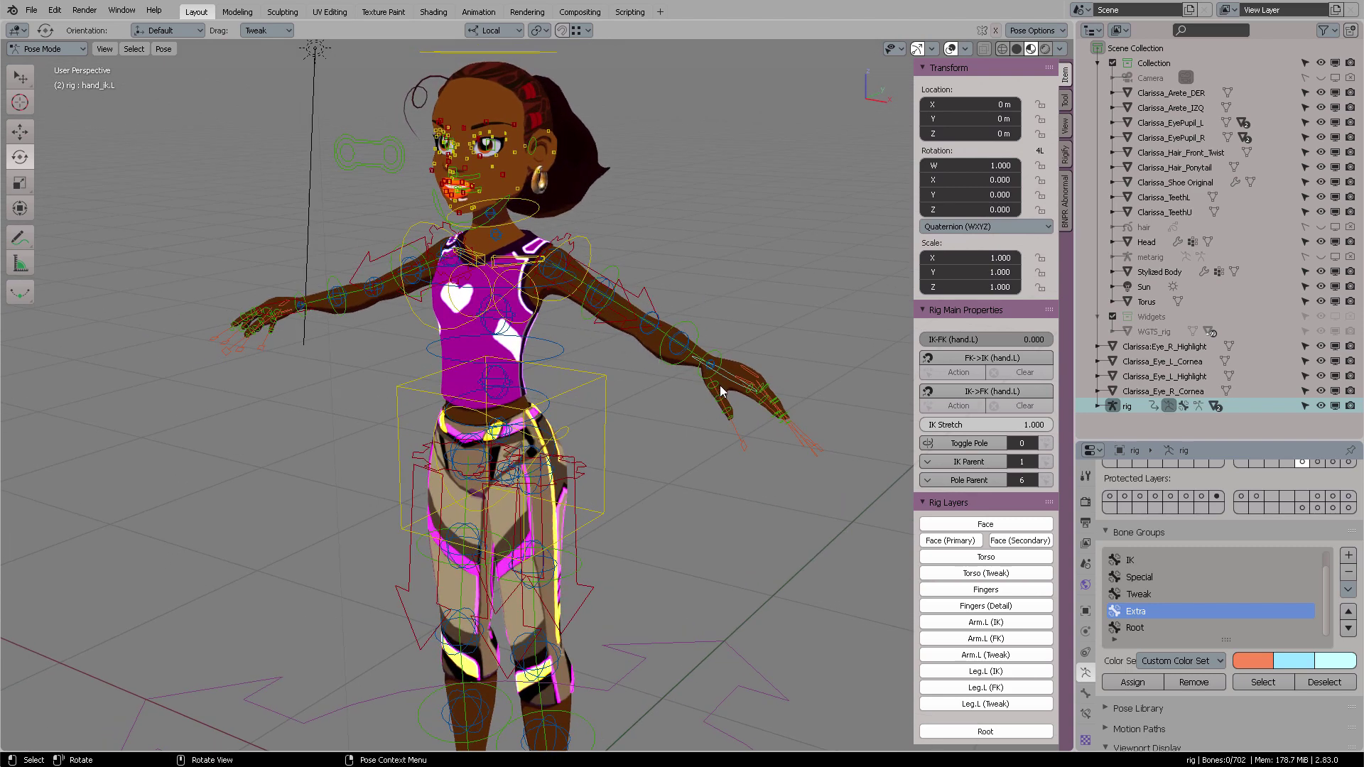
{"action": "middle_click_drag", "start_coordinate": [694, 465], "coordinate": [700, 405], "text": "shift"}
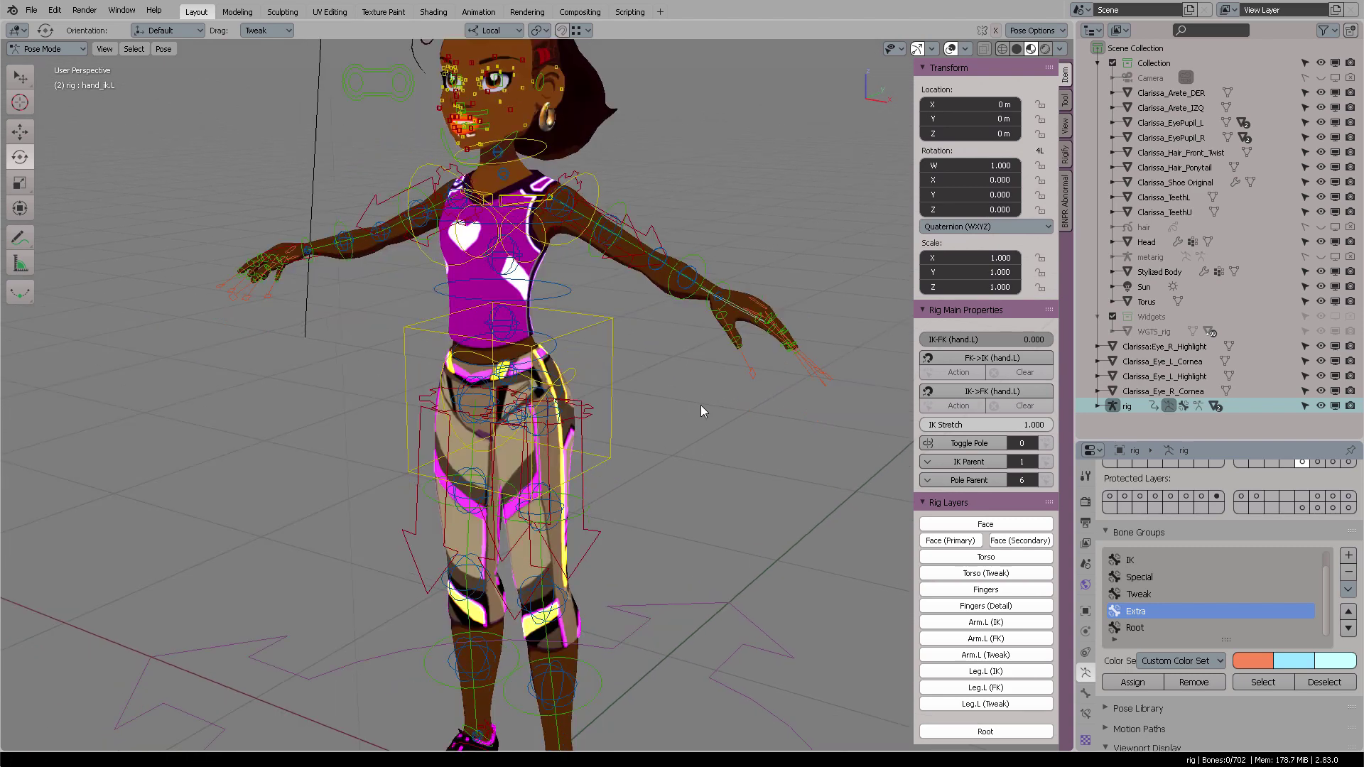
{"action": "left_click", "coordinate": [1160, 594]}
{"action": "left_click", "coordinate": [1146, 628]}
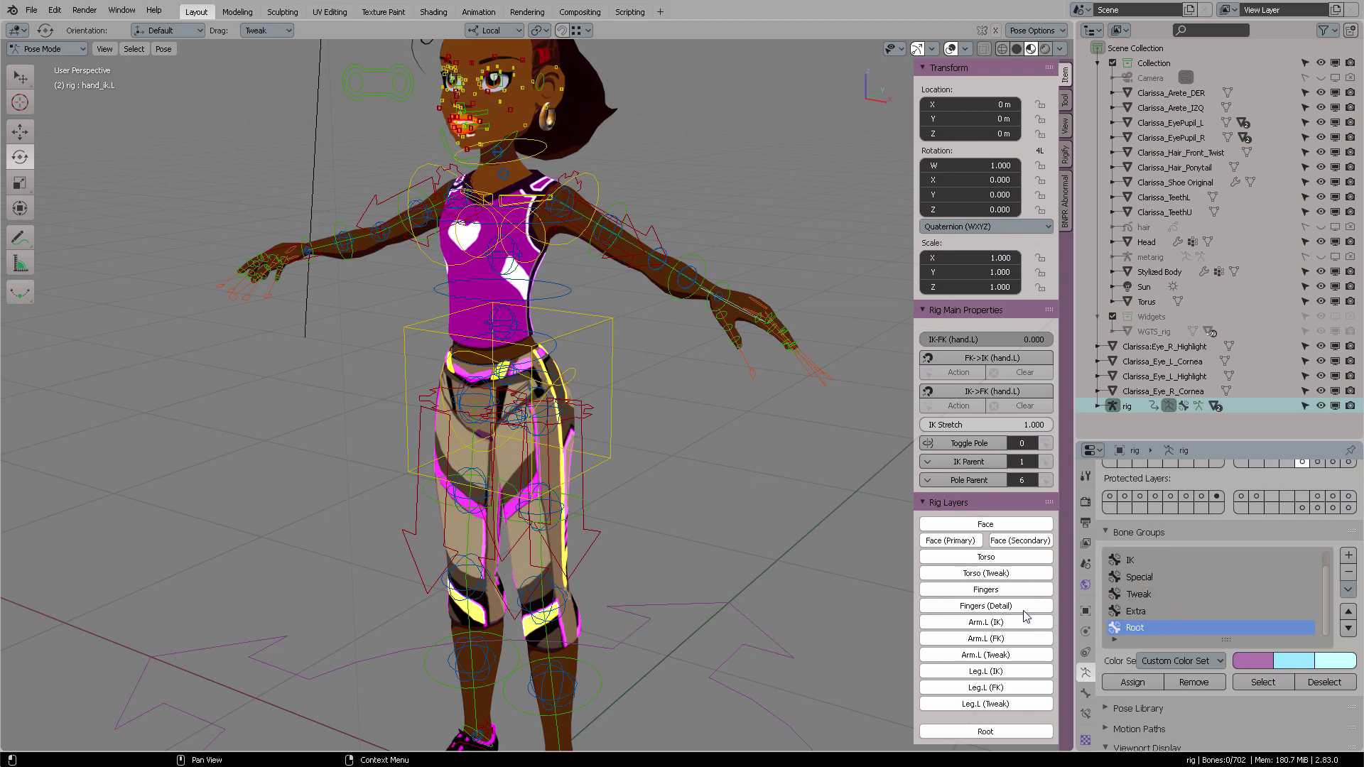
{"action": "scroll", "coordinate": [786, 547], "scroll_direction": "down", "scroll_amount": 2}
{"action": "scroll", "coordinate": [788, 446], "scroll_direction": "down", "scroll_amount": 3, "text": "shift"}
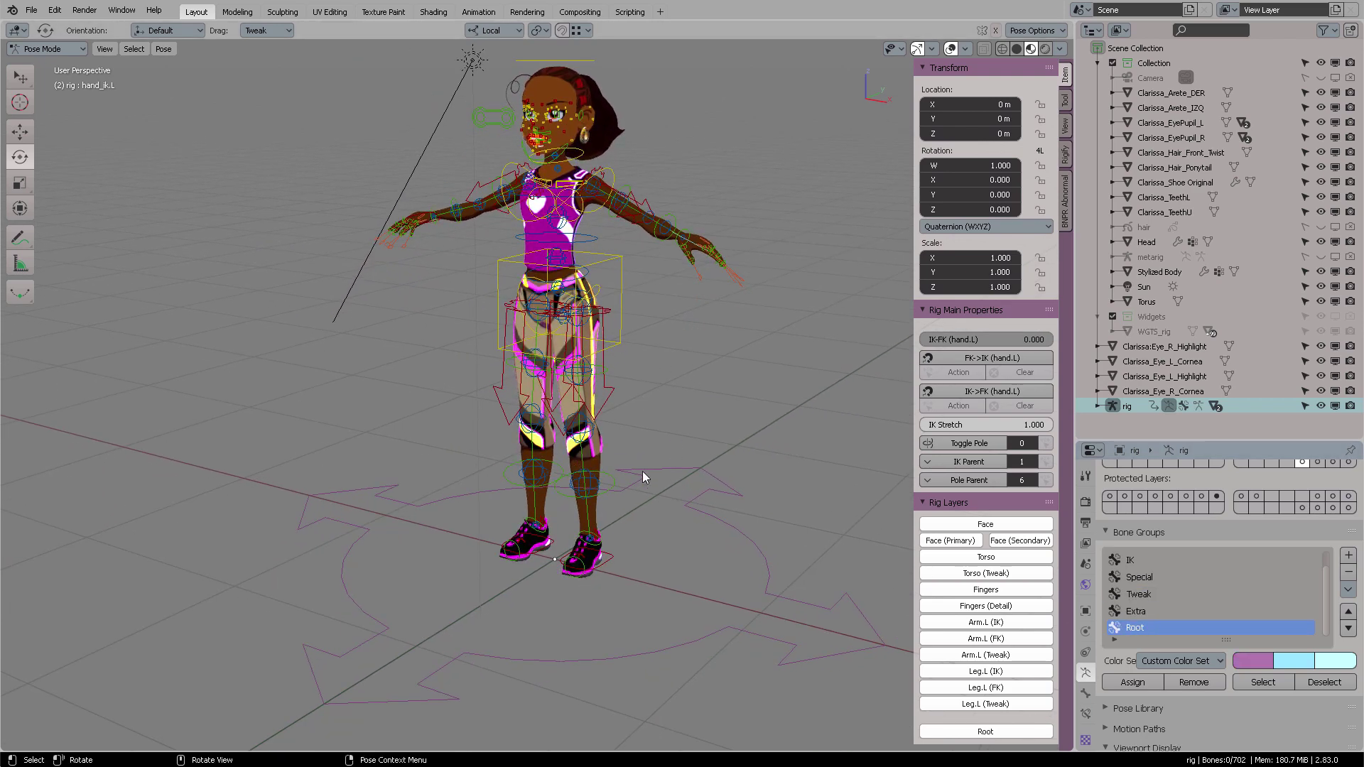
- Select the root control with the Tweak select tool, test moving the whole character with it, and cancel the move
{"action": "left_click", "coordinate": [708, 472]}
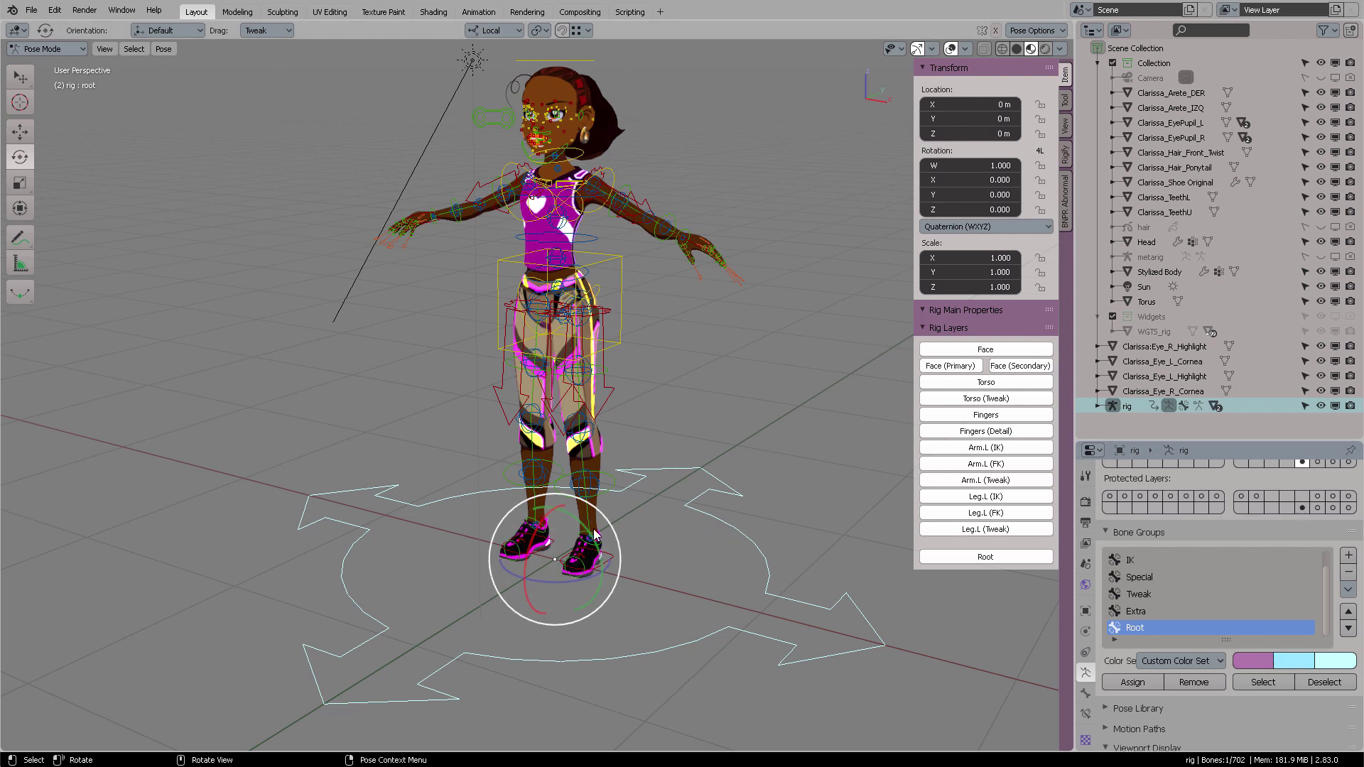
{"action": "left_click", "coordinate": [20, 76]}
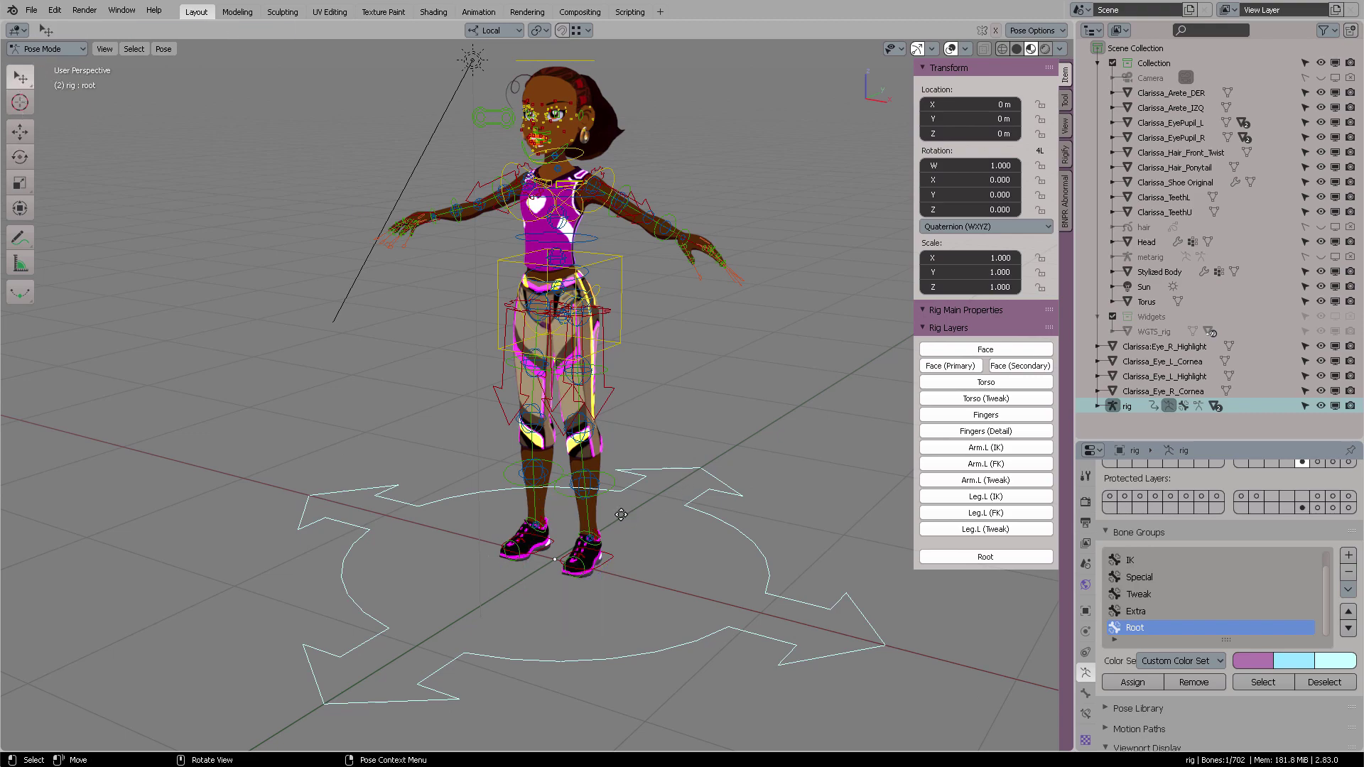
{"action": "key", "text": "g"}
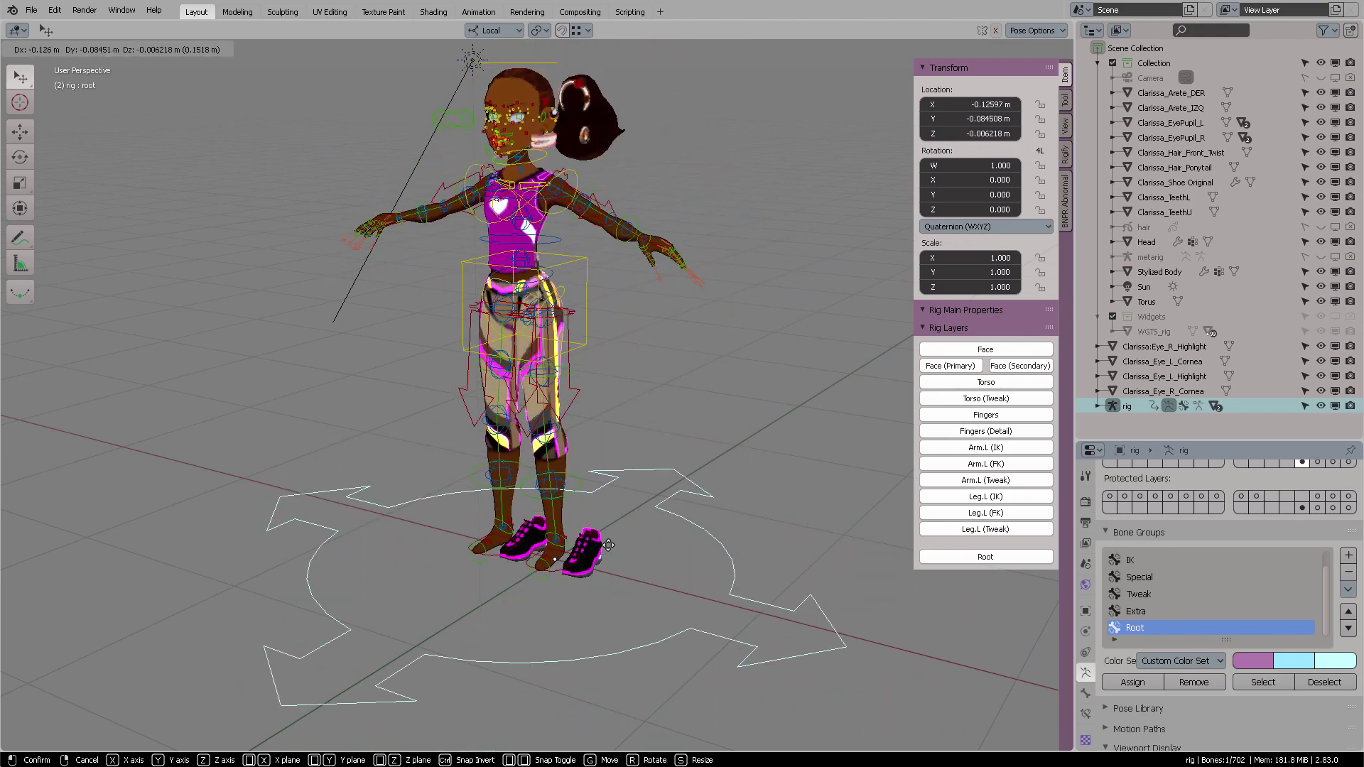
{"action": "right_click", "coordinate": [654, 501]}
- Examine the rig controls up close, from the legs and hips up to the face
{"action": "scroll", "coordinate": [702, 515], "scroll_direction": "up", "scroll_amount": 5}
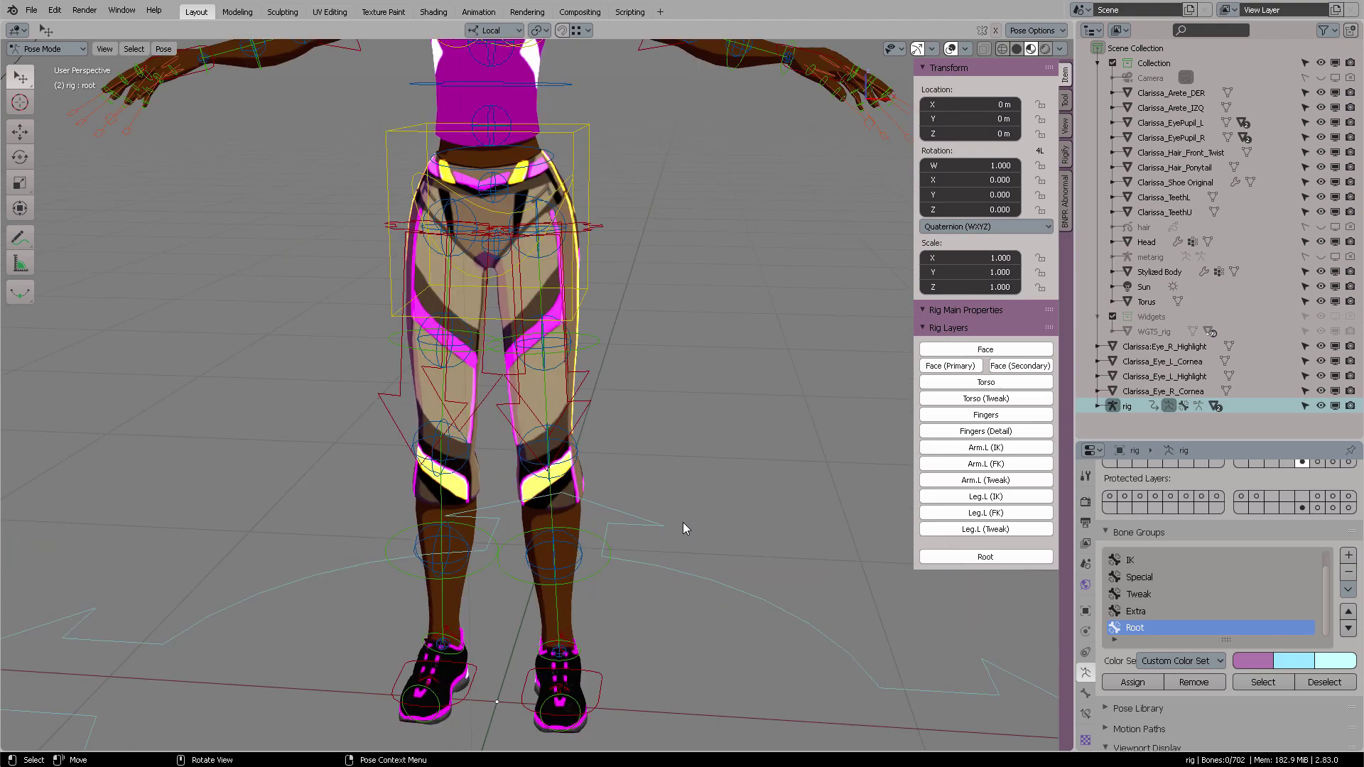
{"action": "scroll", "coordinate": [684, 522], "scroll_direction": "up", "scroll_amount": 1}
{"action": "middle_click_drag", "start_coordinate": [717, 515], "coordinate": [653, 498]}
{"action": "scroll", "coordinate": [736, 363], "scroll_direction": "down", "scroll_amount": 3}
{"action": "middle_click_drag", "start_coordinate": [740, 353], "coordinate": [711, 643], "text": "shift"}
{"action": "scroll", "coordinate": [706, 531], "scroll_direction": "up", "scroll_amount": 6}
{"action": "middle_click_drag", "start_coordinate": [713, 586], "coordinate": [698, 717], "text": "shift"}
{"action": "middle_click_drag", "start_coordinate": [751, 545], "coordinate": [521, 121]}
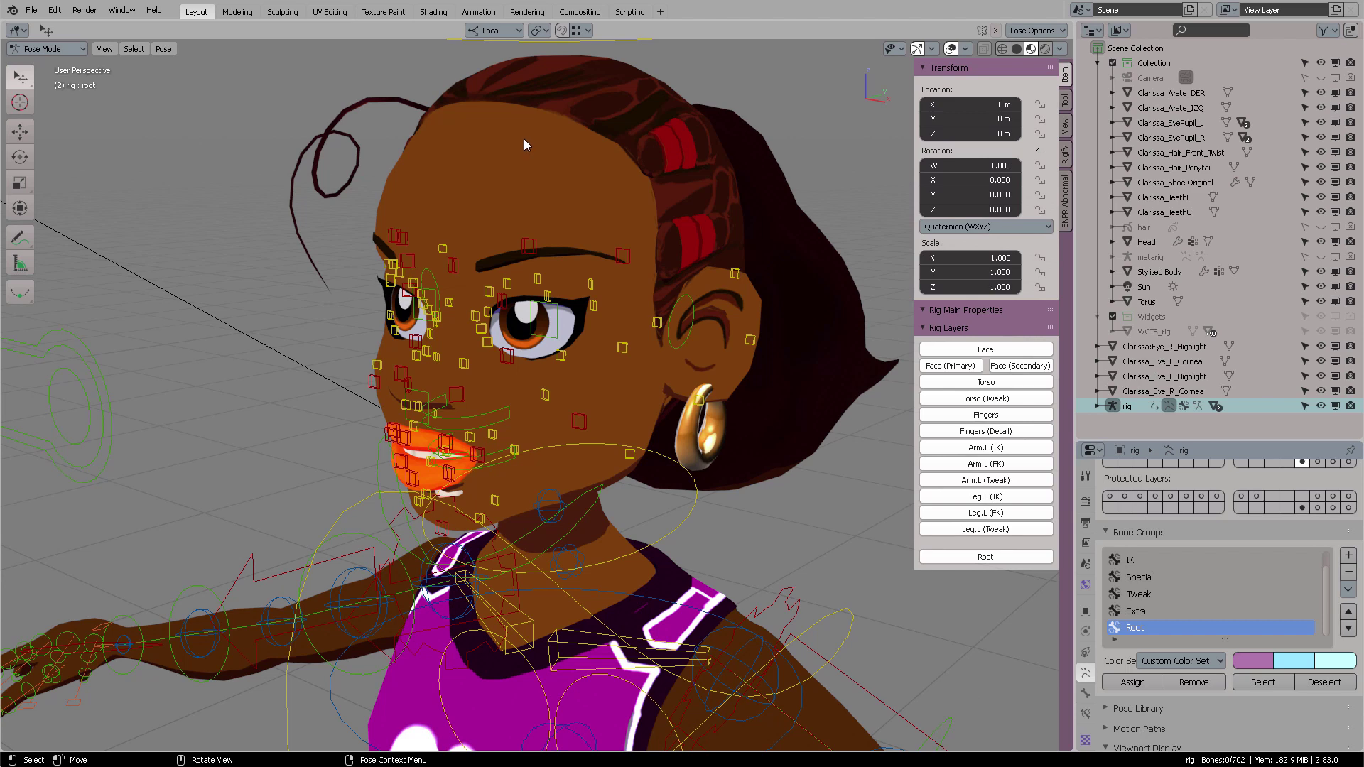
- Leave Pose Mode for Object Mode, select the Head mesh, and enter Edit Mode on it
{"action": "key", "text": "ctrl+Tab"}
{"action": "left_click", "coordinate": [426, 190]}
{"action": "left_click", "coordinate": [529, 169]}
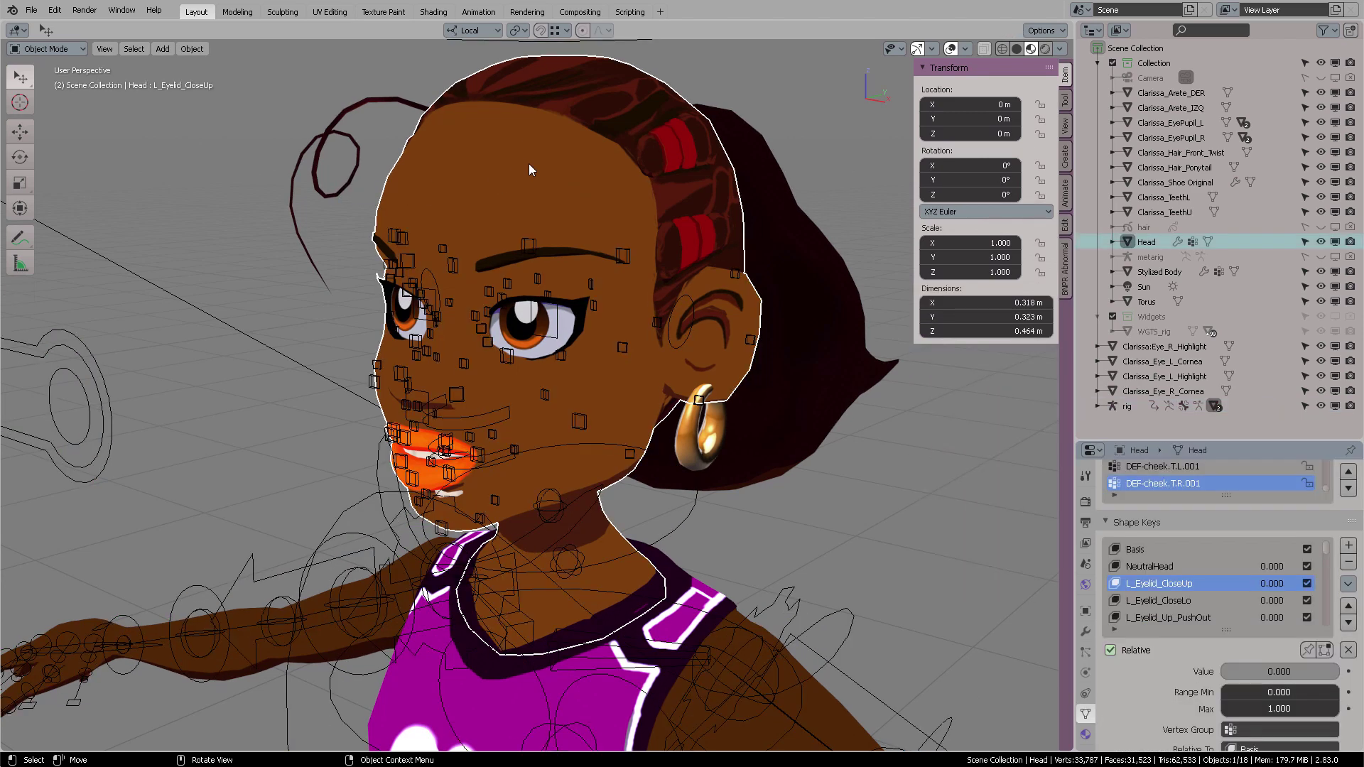
{"action": "key", "text": "ctrl+Tab"}
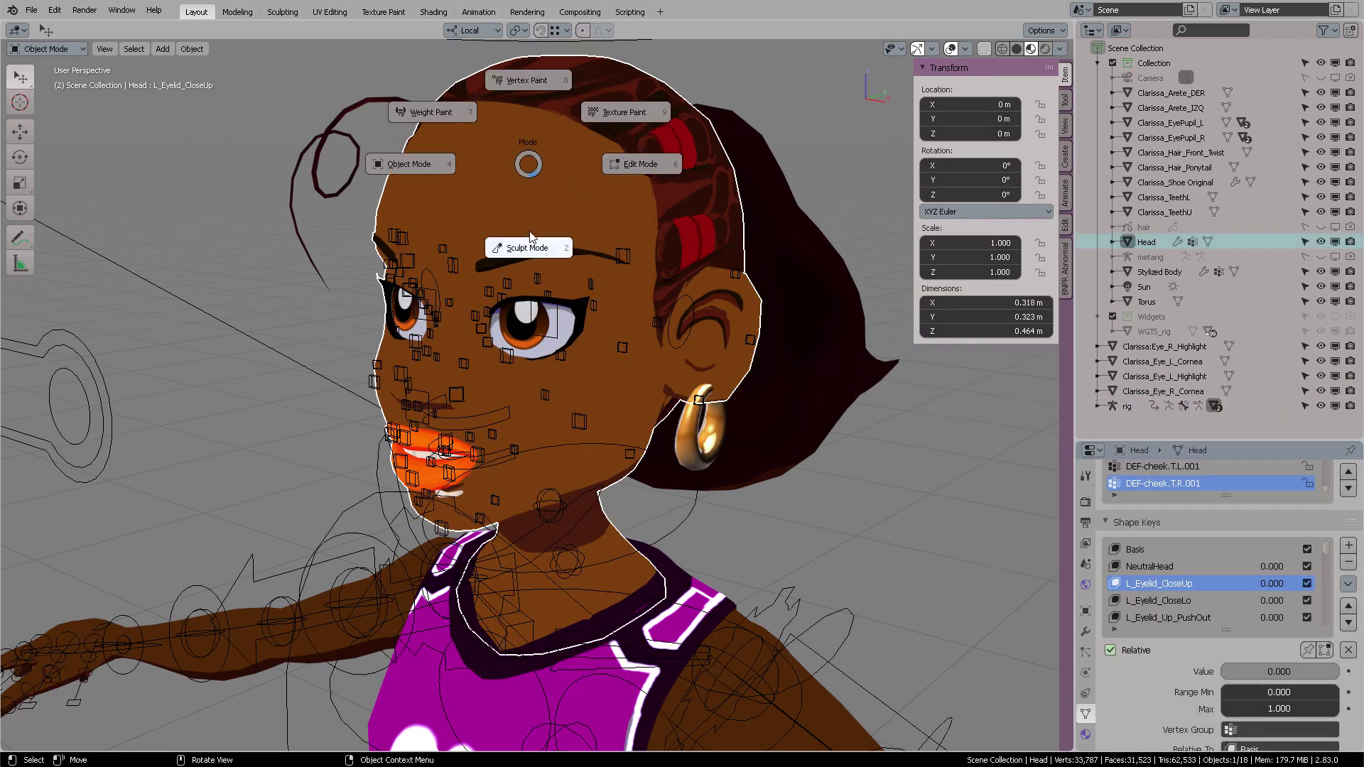
{"action": "left_click", "coordinate": [597, 159]}
- Make Basis the active shape key of the Head mesh
{"action": "middle_click_drag", "start_coordinate": [601, 274], "coordinate": [675, 291]}
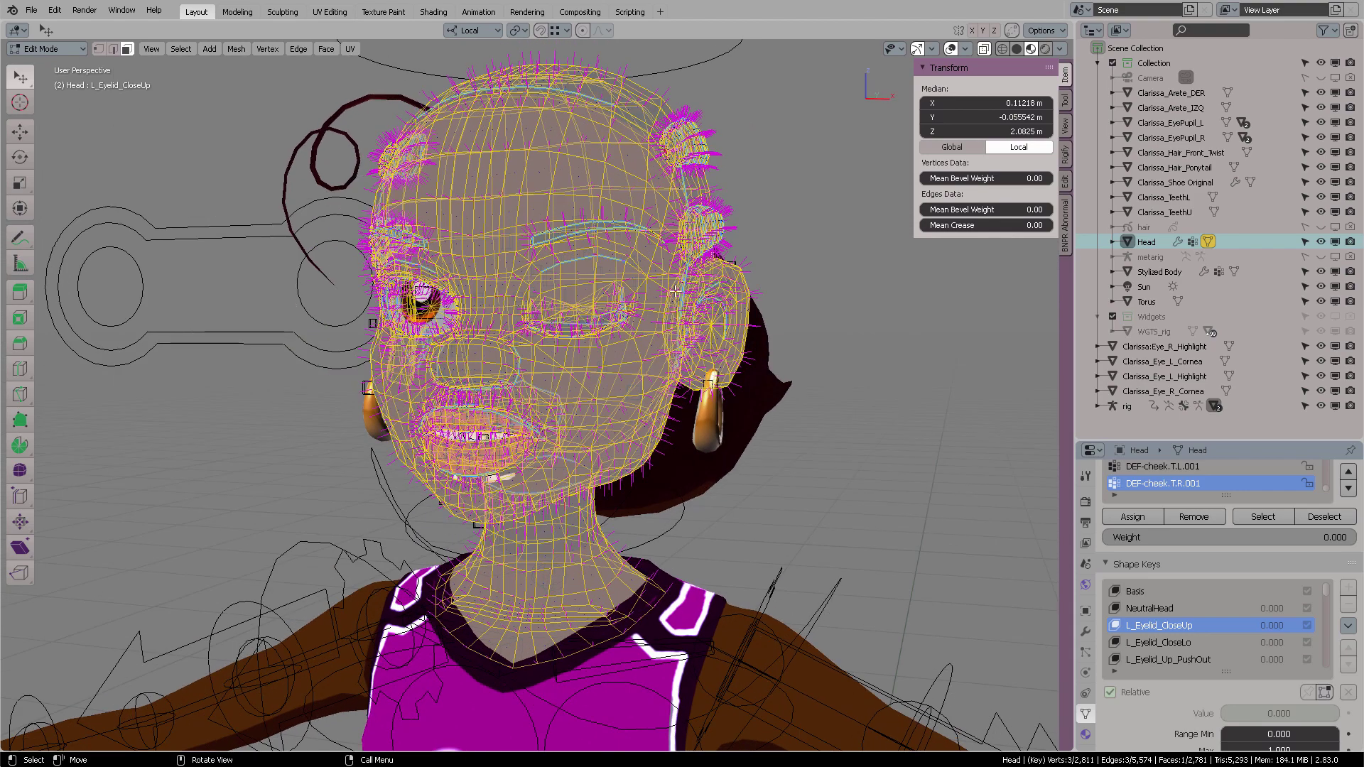
{"action": "left_click", "coordinate": [1176, 594]}
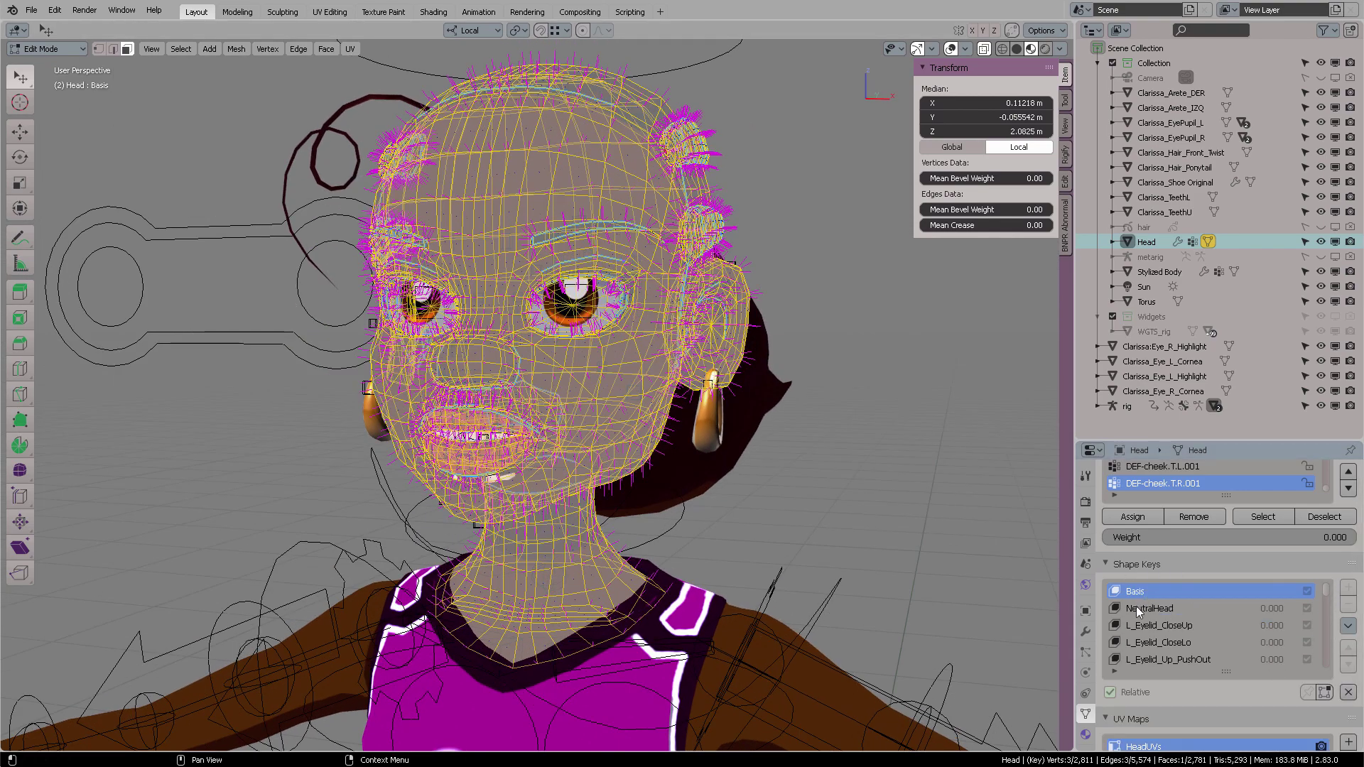
{"action": "middle_click_drag", "start_coordinate": [701, 322], "coordinate": [732, 311]}
{"action": "scroll", "coordinate": [651, 319], "scroll_direction": "up", "scroll_amount": 3}
{"action": "scroll", "coordinate": [652, 316], "scroll_direction": "down", "scroll_amount": 1}
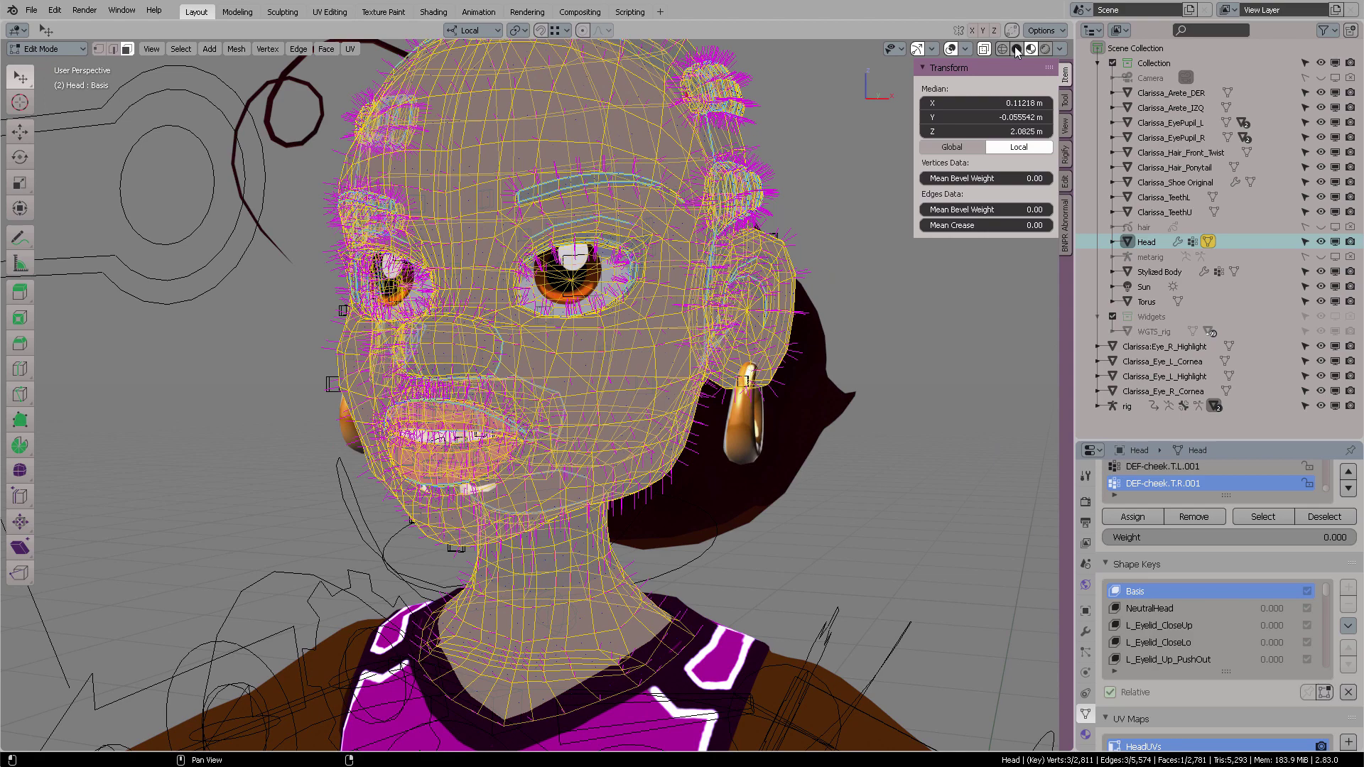
- Turn off X-ray, switch the viewport to Solid and back to Material Preview shading, and examine the head's topology
{"action": "key", "text": "alt+z"}
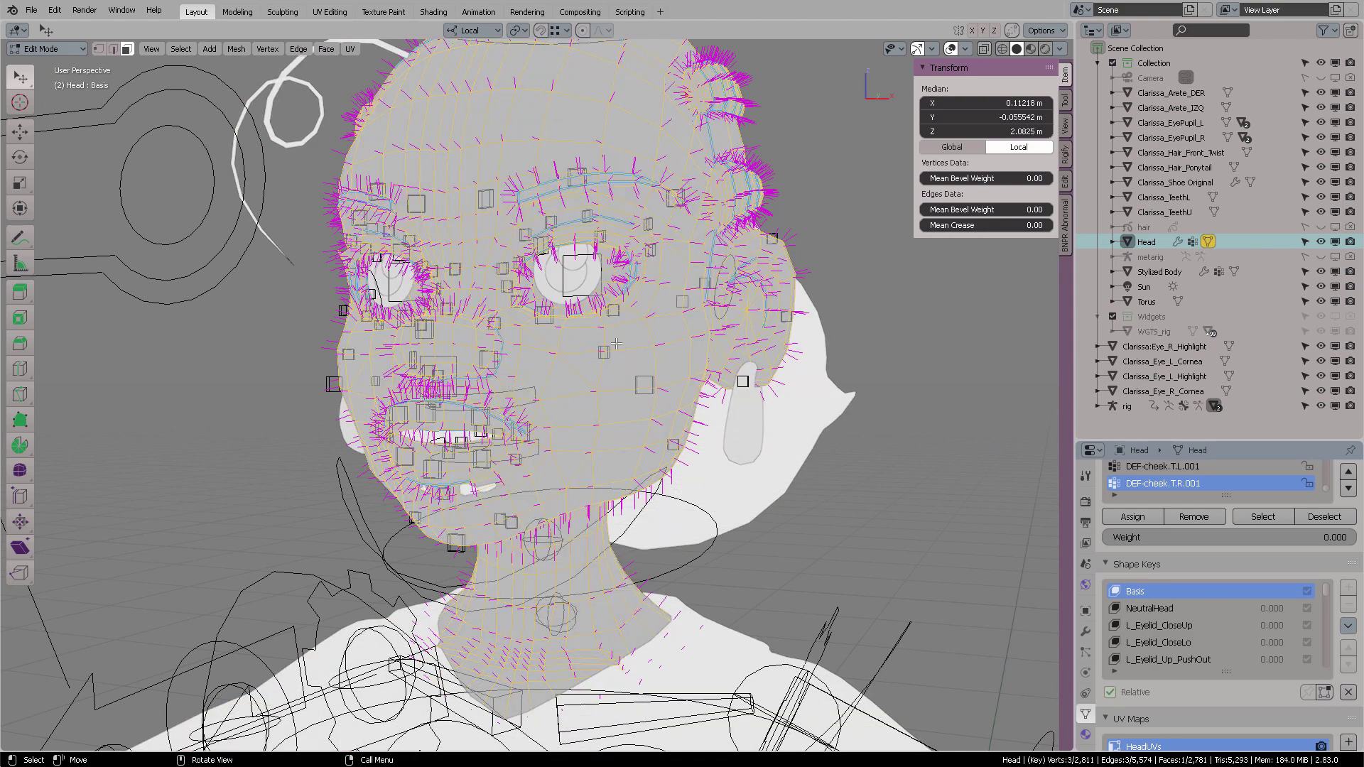
{"action": "middle_click_drag", "start_coordinate": [690, 357], "coordinate": [707, 348]}
{"action": "left_click", "coordinate": [1034, 49]}
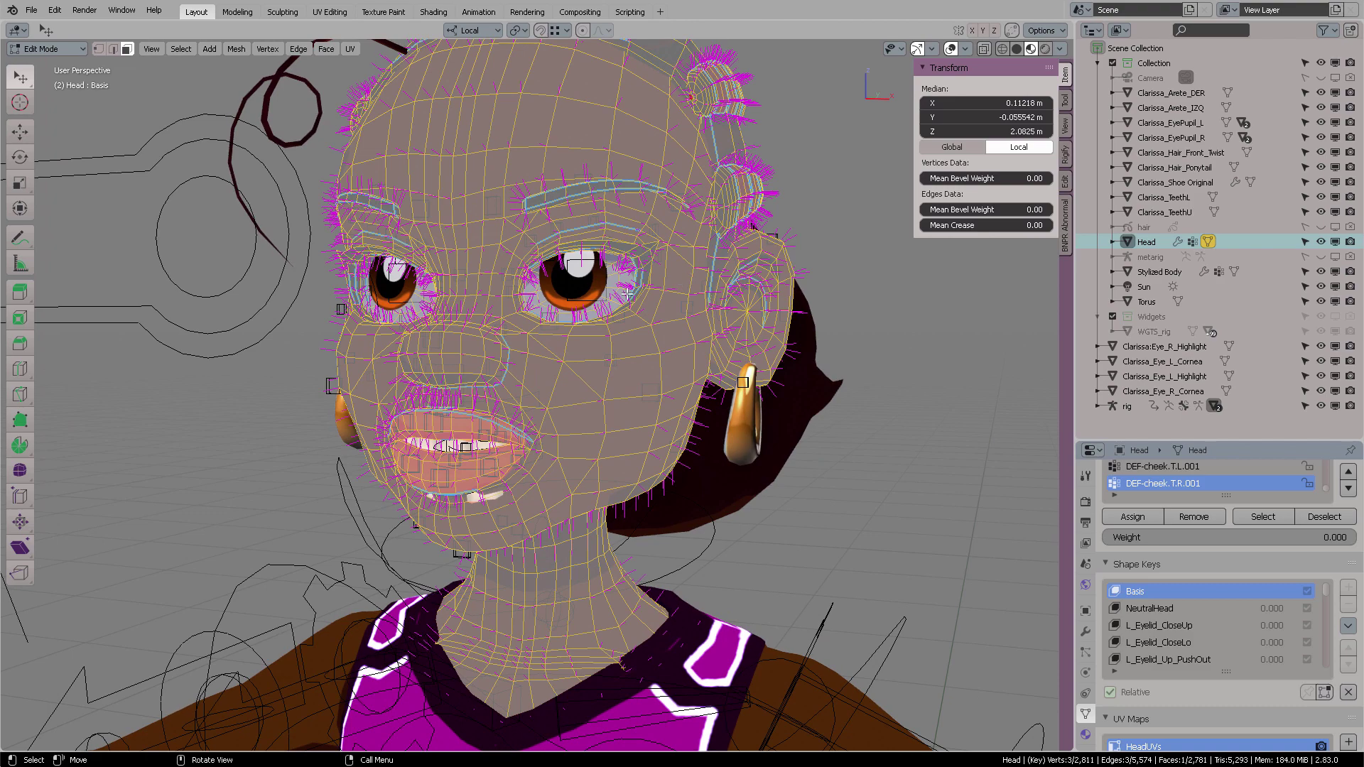
{"action": "middle_click_drag", "start_coordinate": [628, 294], "coordinate": [942, 452]}
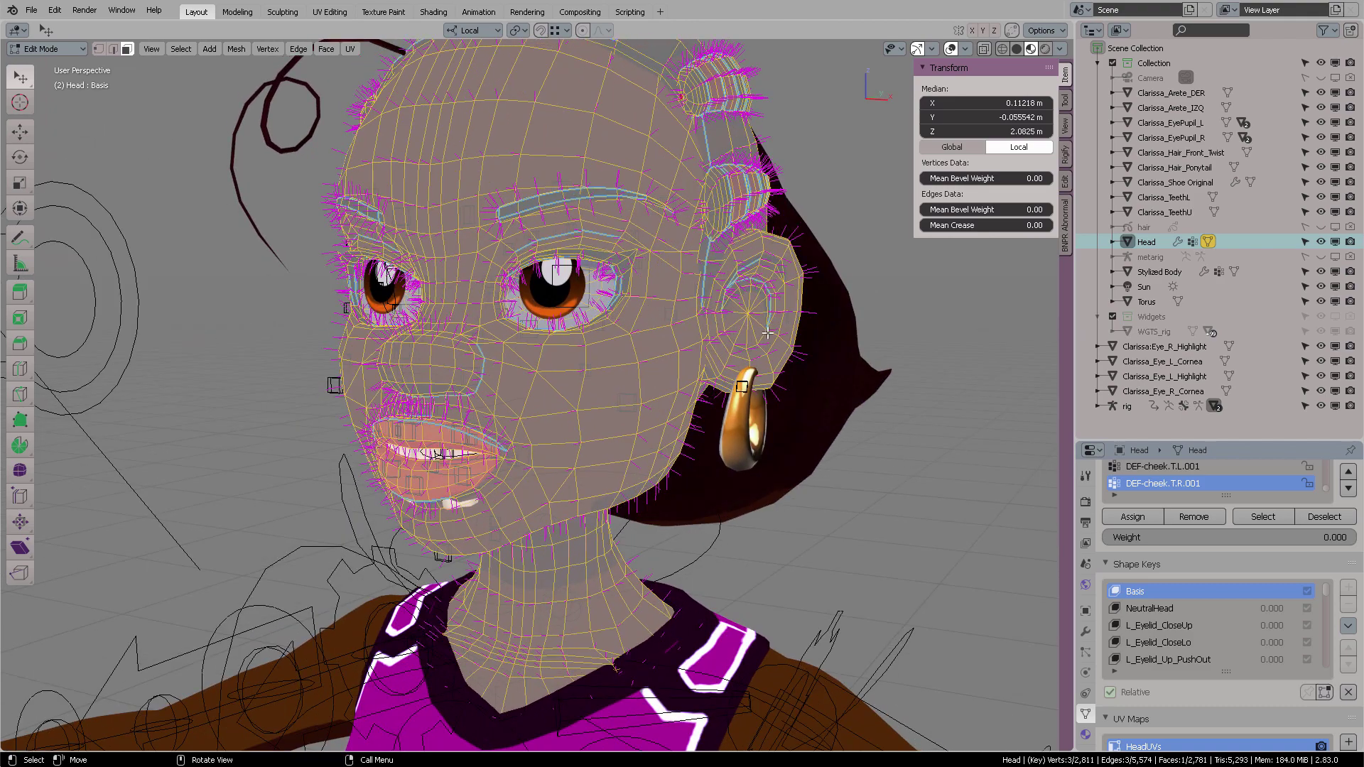
{"action": "middle_click_drag", "start_coordinate": [767, 332], "coordinate": [803, 433]}
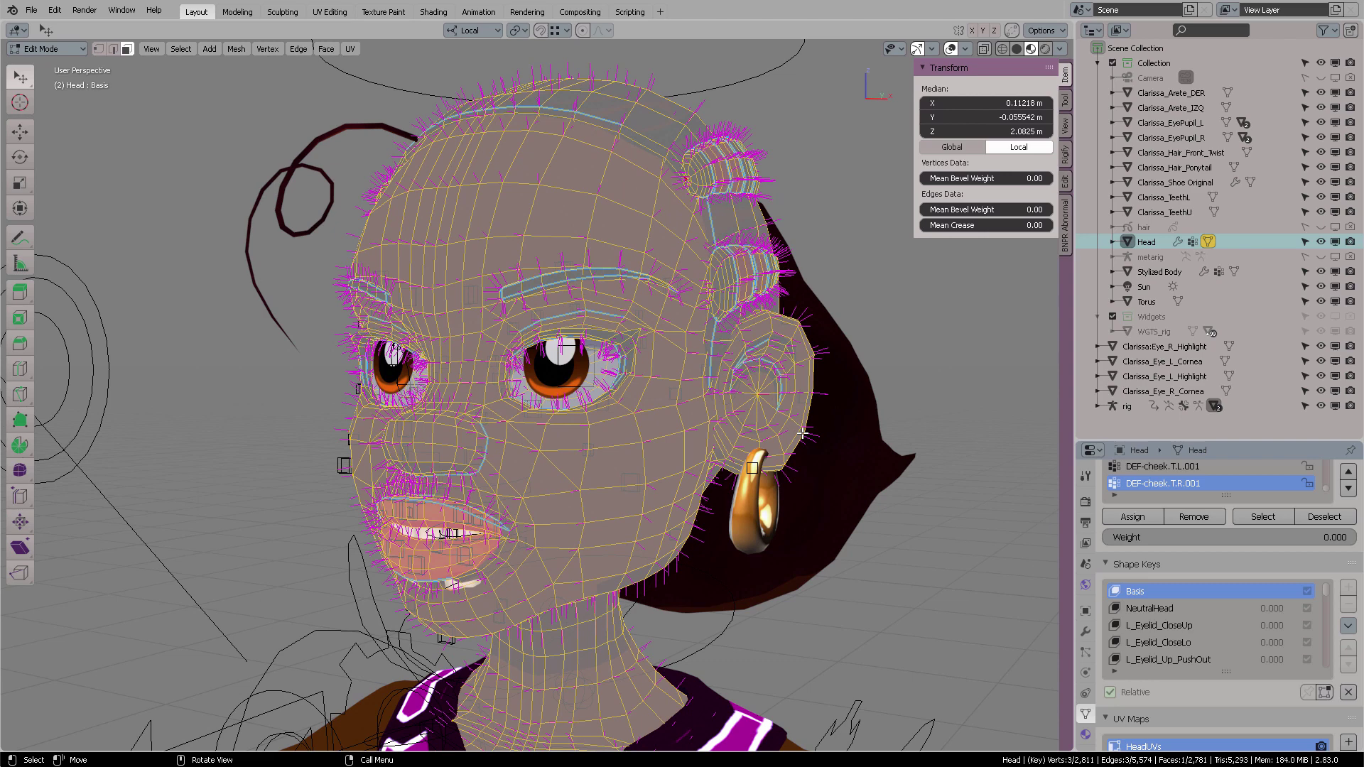
- Turn off the split normals display in the viewport overlays and inspect the head's clean wireframe
{"action": "left_click", "coordinate": [965, 49]}
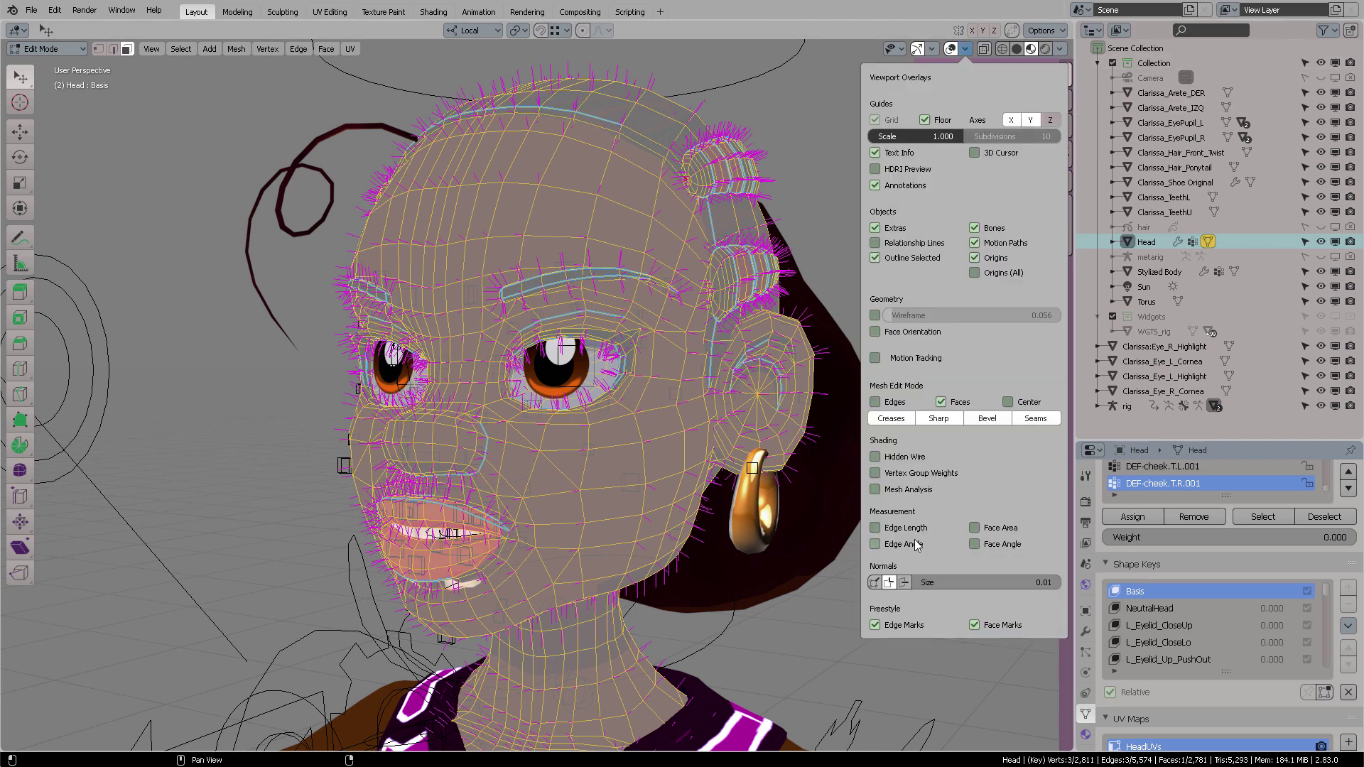
{"action": "left_click", "coordinate": [890, 583]}
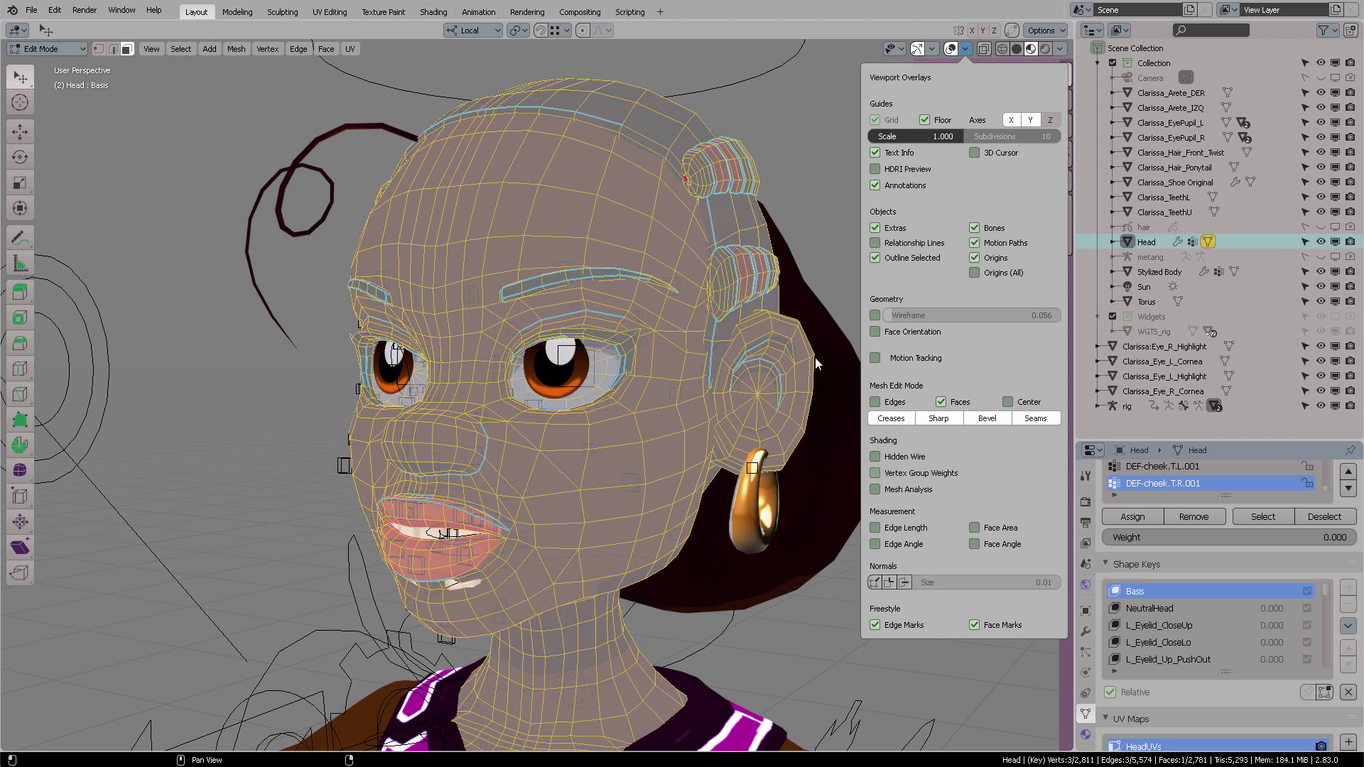
{"action": "key", "text": "n"}
{"action": "middle_click_drag", "start_coordinate": [632, 372], "coordinate": [790, 219]}
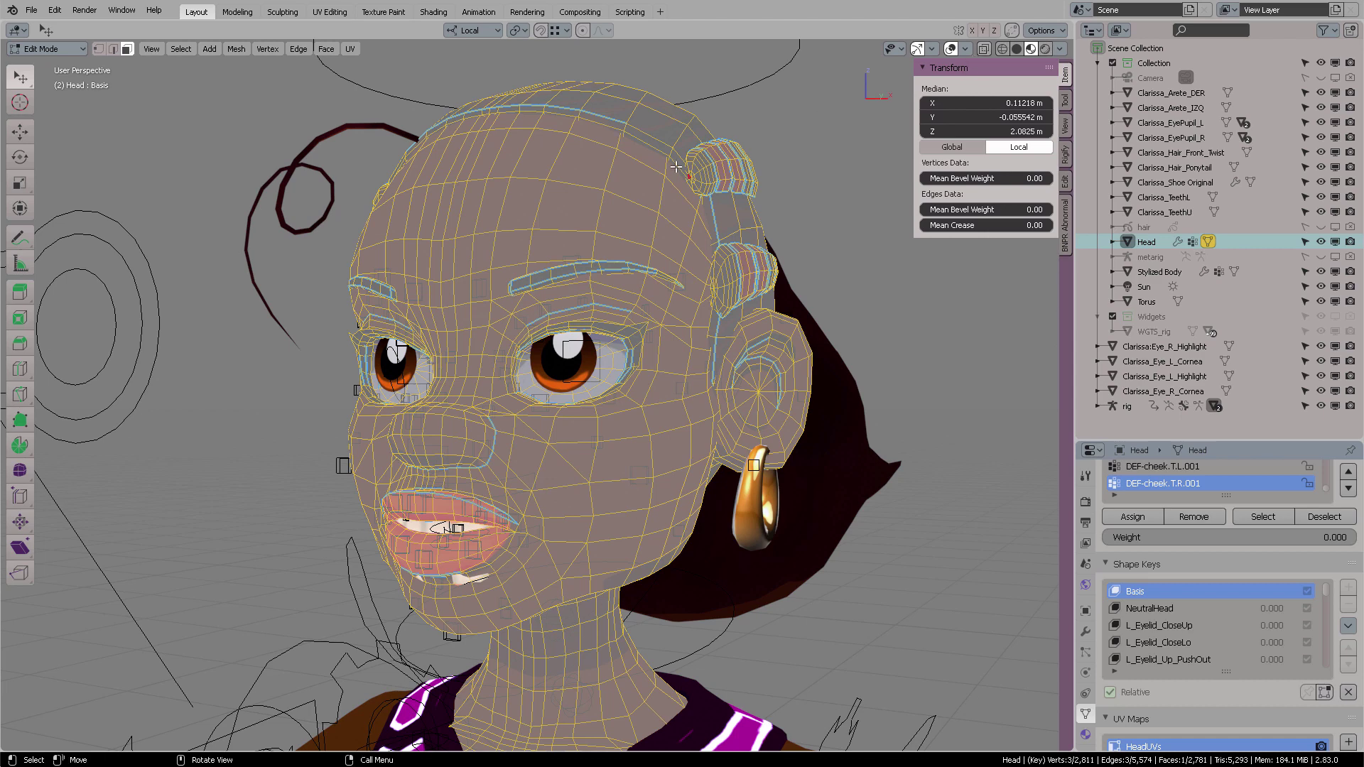
- Return the Head mesh to Object Mode, select the rig, and enter Pose Mode
{"action": "key", "text": "ctrl+Tab"}
{"action": "left_click", "coordinate": [593, 250]}
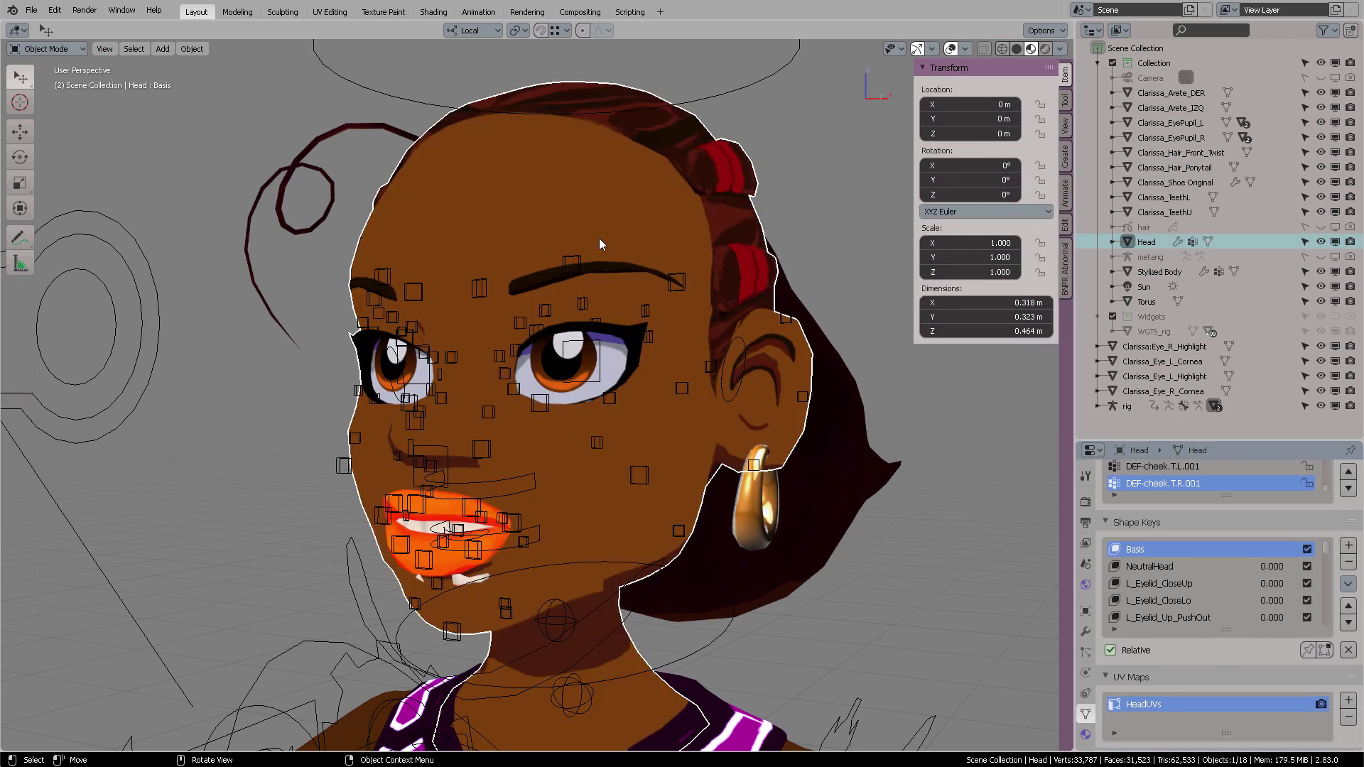
{"action": "middle_click_drag", "start_coordinate": [611, 220], "coordinate": [567, 282]}
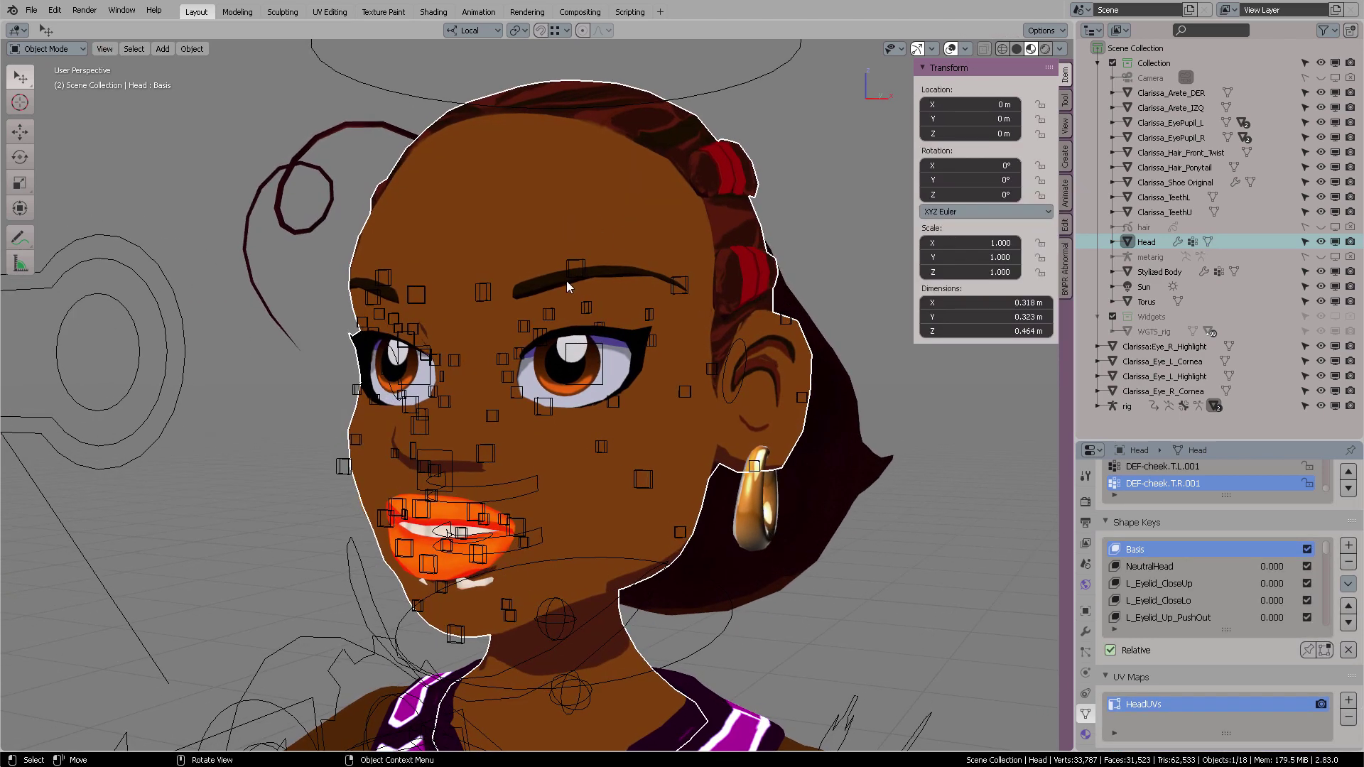
{"action": "left_click", "coordinate": [574, 266]}
{"action": "key", "text": "ctrl+Tab"}
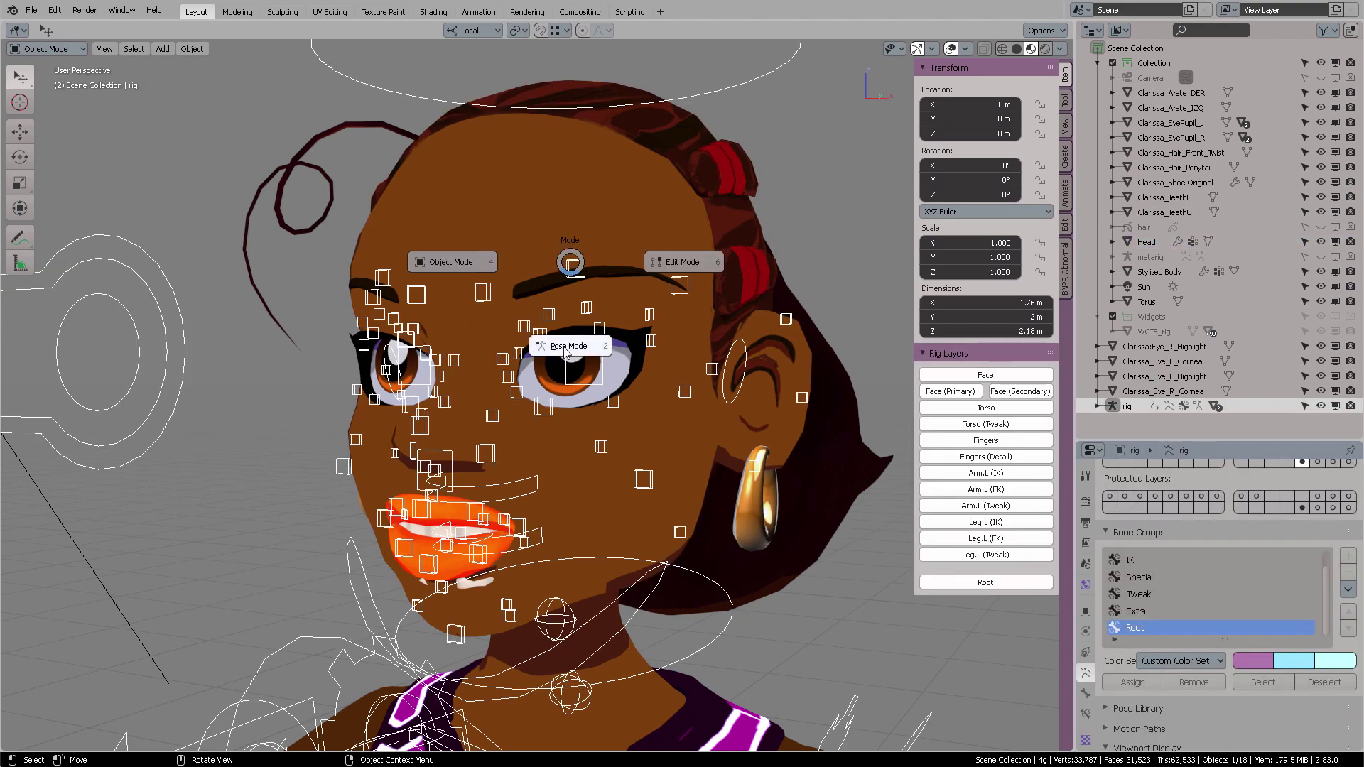
{"action": "left_click", "coordinate": [572, 347]}
{"action": "middle_click_drag", "start_coordinate": [484, 529], "coordinate": [566, 489]}
{"action": "scroll", "coordinate": [544, 493], "scroll_direction": "down", "scroll_amount": 2}
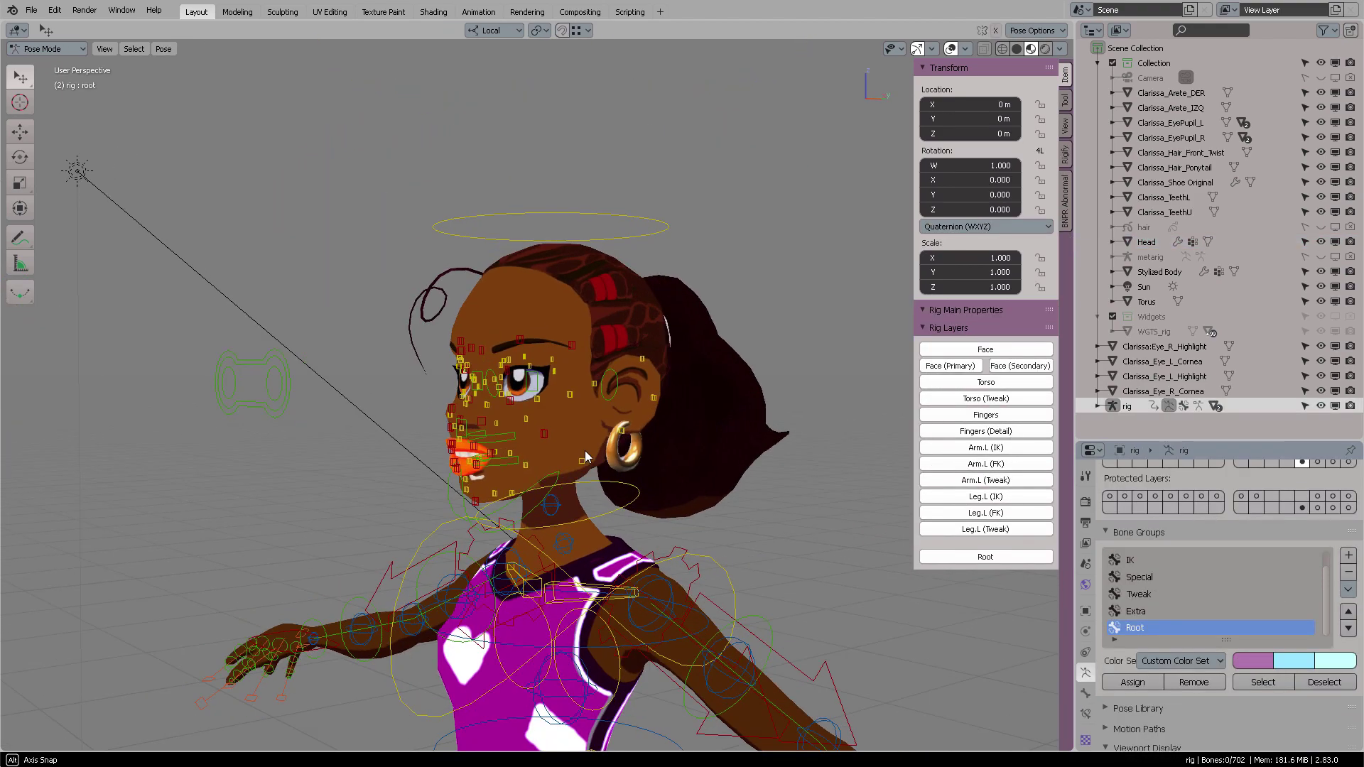
- Select the circular head control above the character, test a trackball rotation of the head, and cancel it
{"action": "left_click", "coordinate": [590, 226]}
{"action": "middle_click_drag", "start_coordinate": [689, 217], "coordinate": [553, 280]}
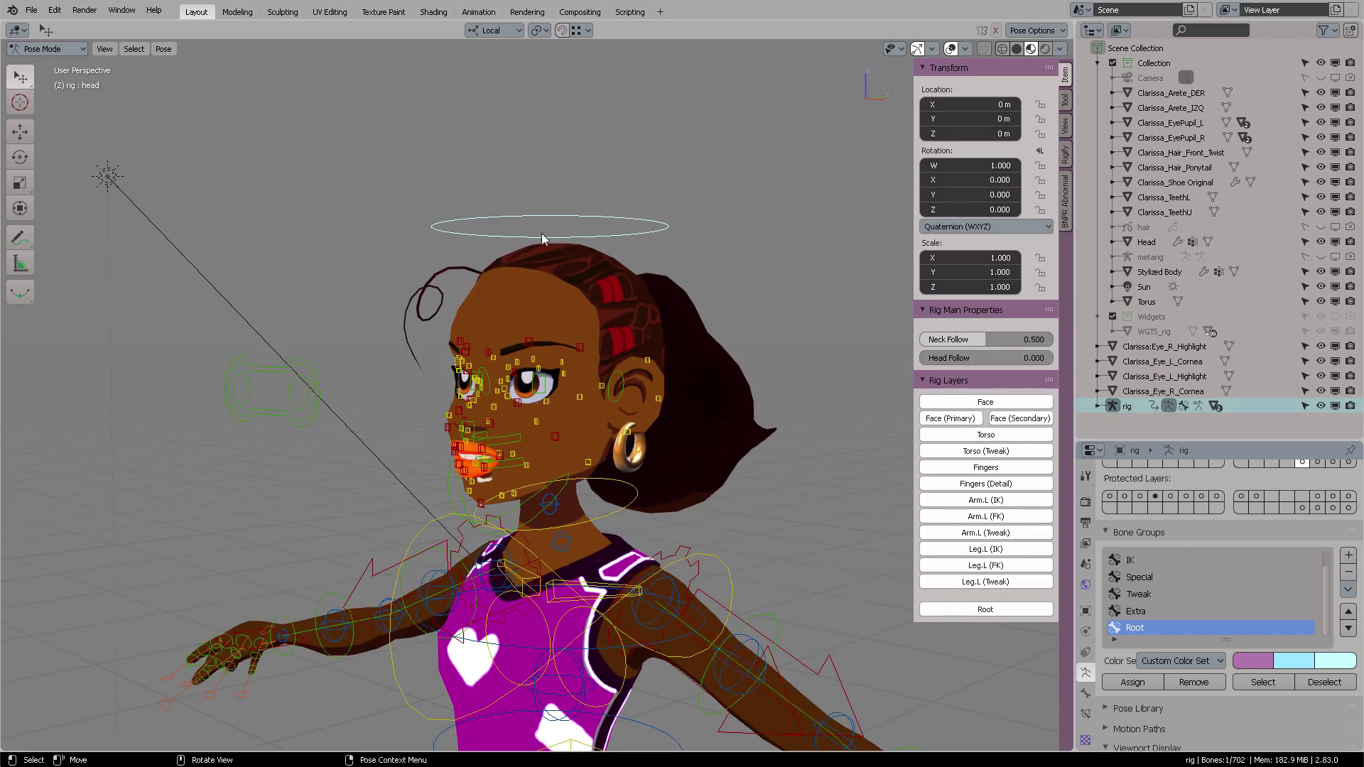
{"action": "middle_click_drag", "start_coordinate": [560, 207], "coordinate": [640, 226]}
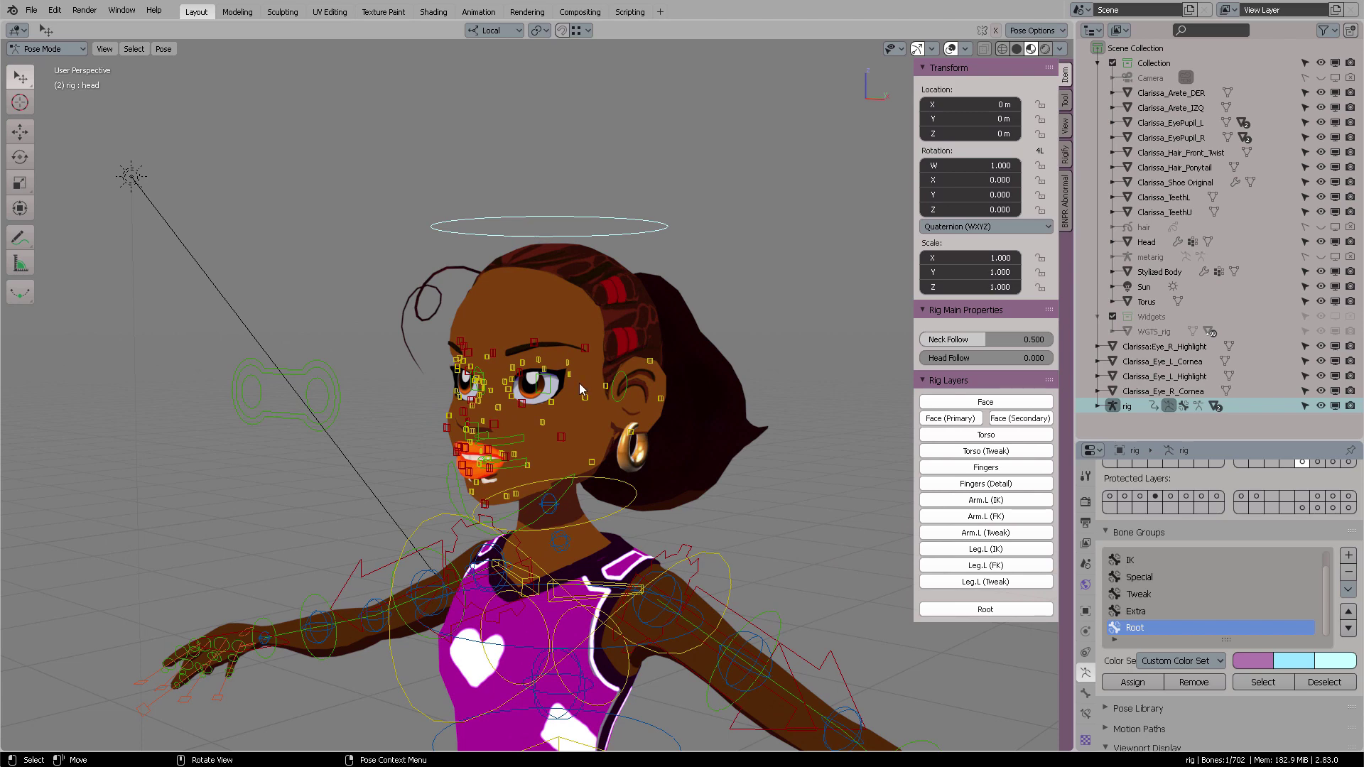
{"action": "key", "text": "r"}
{"action": "key", "text": "r"}
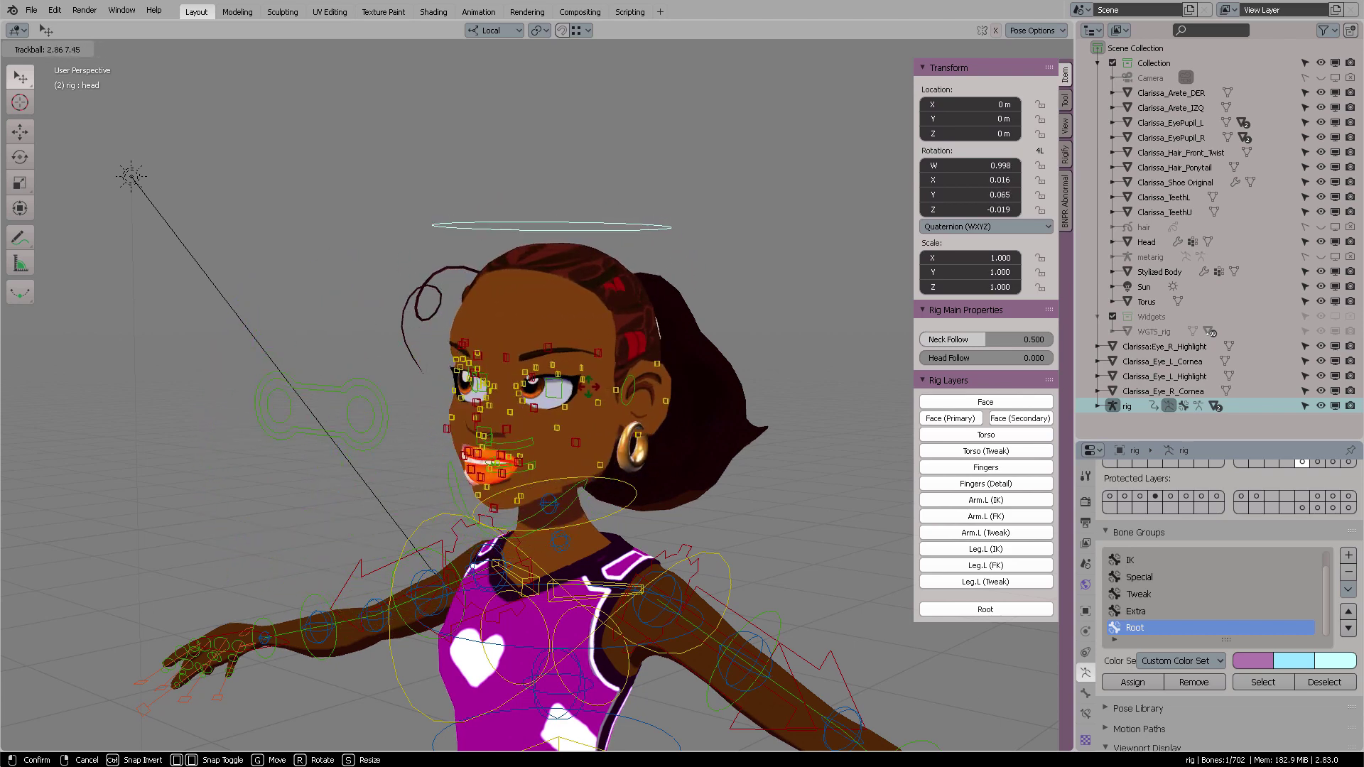
{"action": "key", "text": "Escape"}
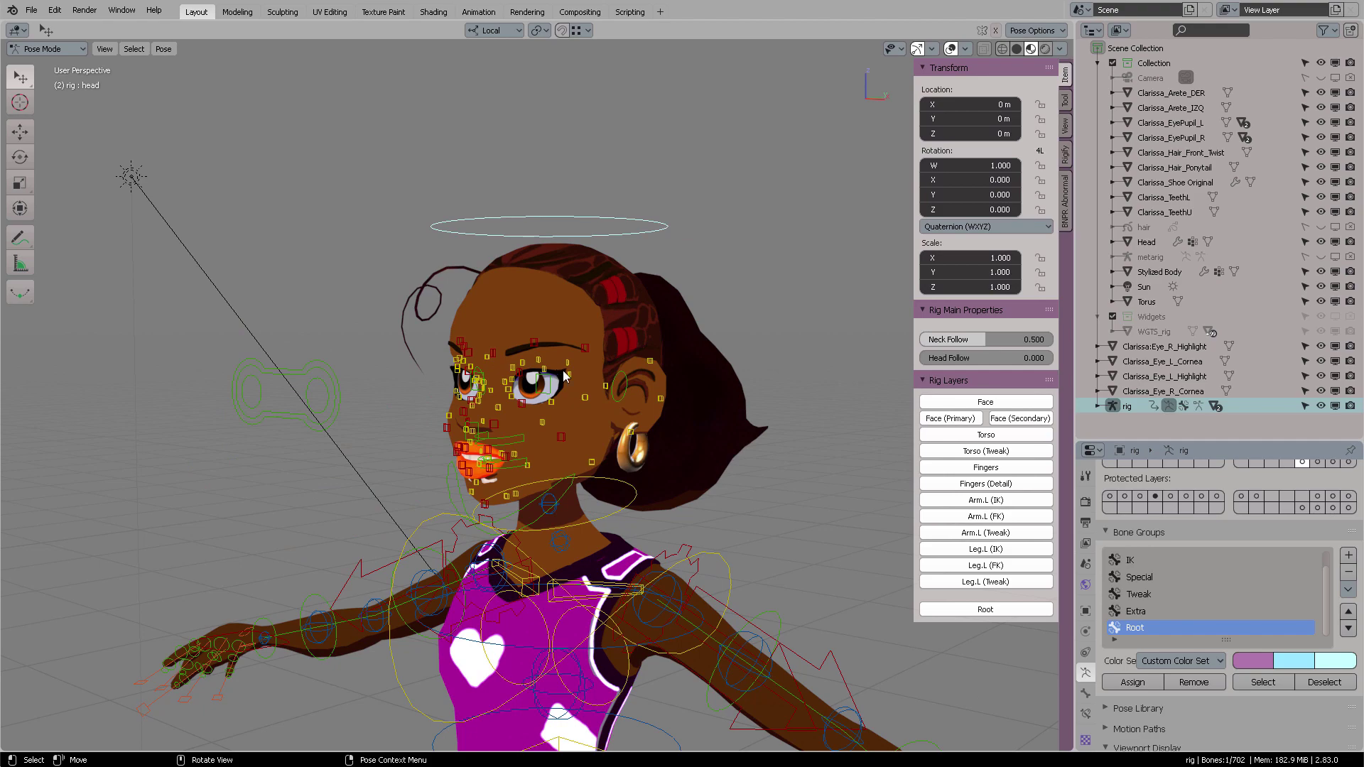
- Test moving the head control, and cancel the move
{"action": "middle_click_drag", "start_coordinate": [565, 376], "coordinate": [679, 388]}
{"action": "key", "text": "g"}
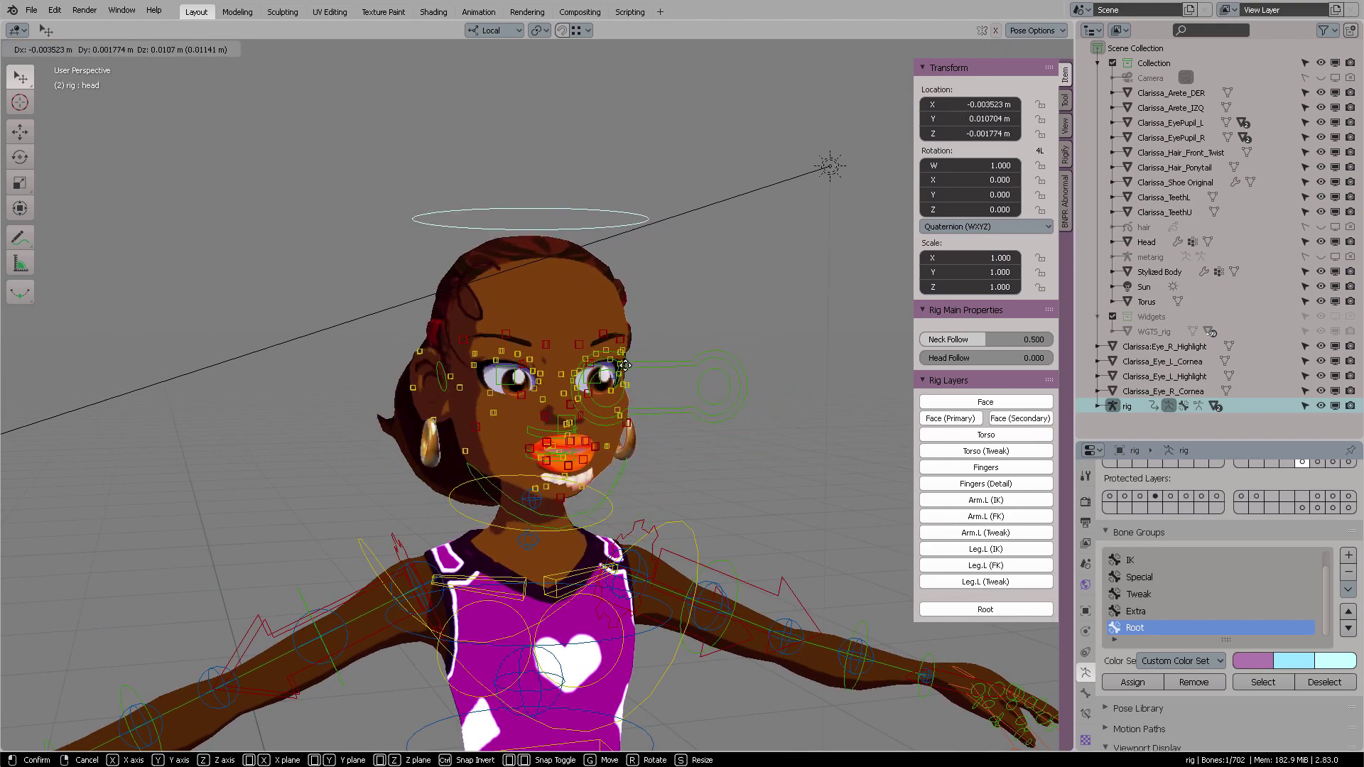
{"action": "key", "text": "Escape"}
- Switch the rig back to Object Mode and select the Head mesh
{"action": "middle_click_drag", "start_coordinate": [705, 356], "coordinate": [607, 350]}
{"action": "scroll", "coordinate": [714, 291], "scroll_direction": "up", "scroll_amount": 4}
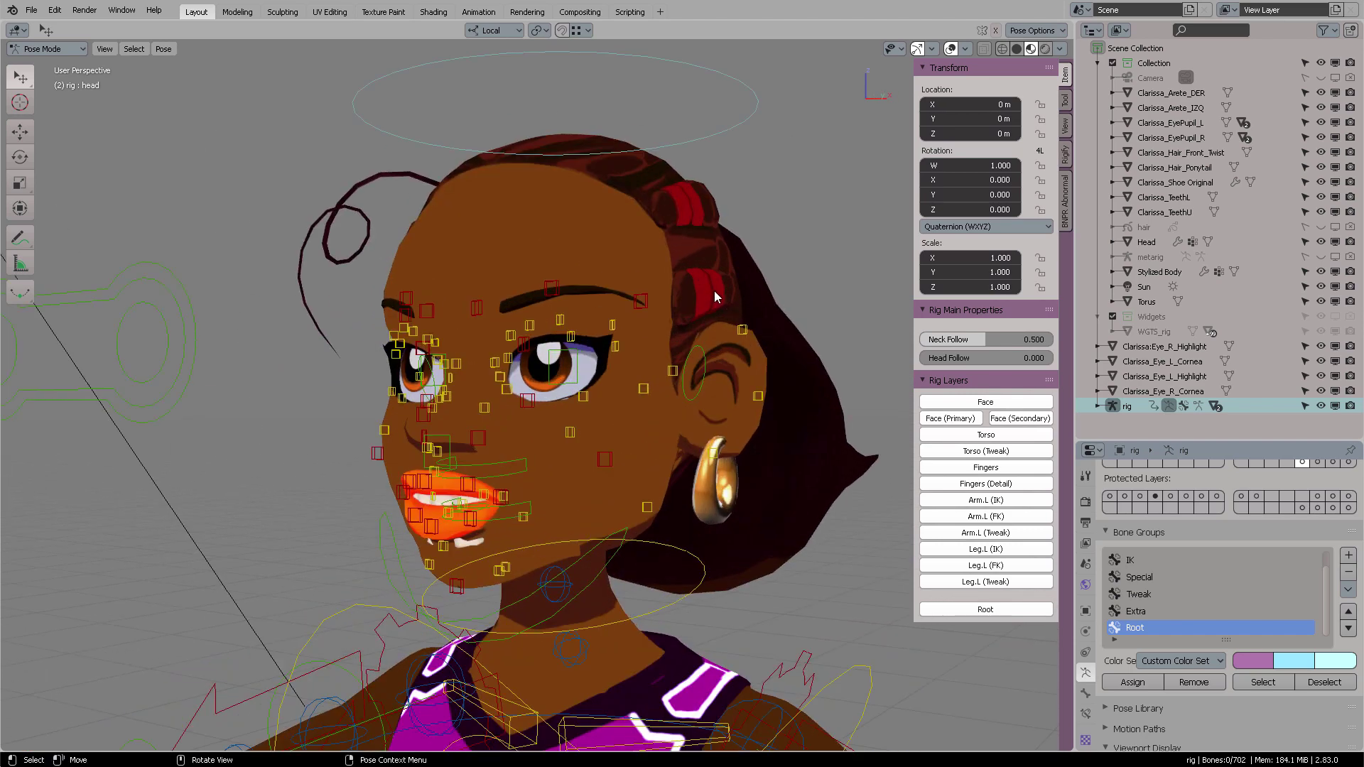
{"action": "middle_click_drag", "start_coordinate": [714, 291], "coordinate": [685, 368], "text": "shift"}
{"action": "key", "text": "Tab"}
{"action": "left_click", "coordinate": [589, 367]}
{"action": "left_click", "coordinate": [638, 255]}
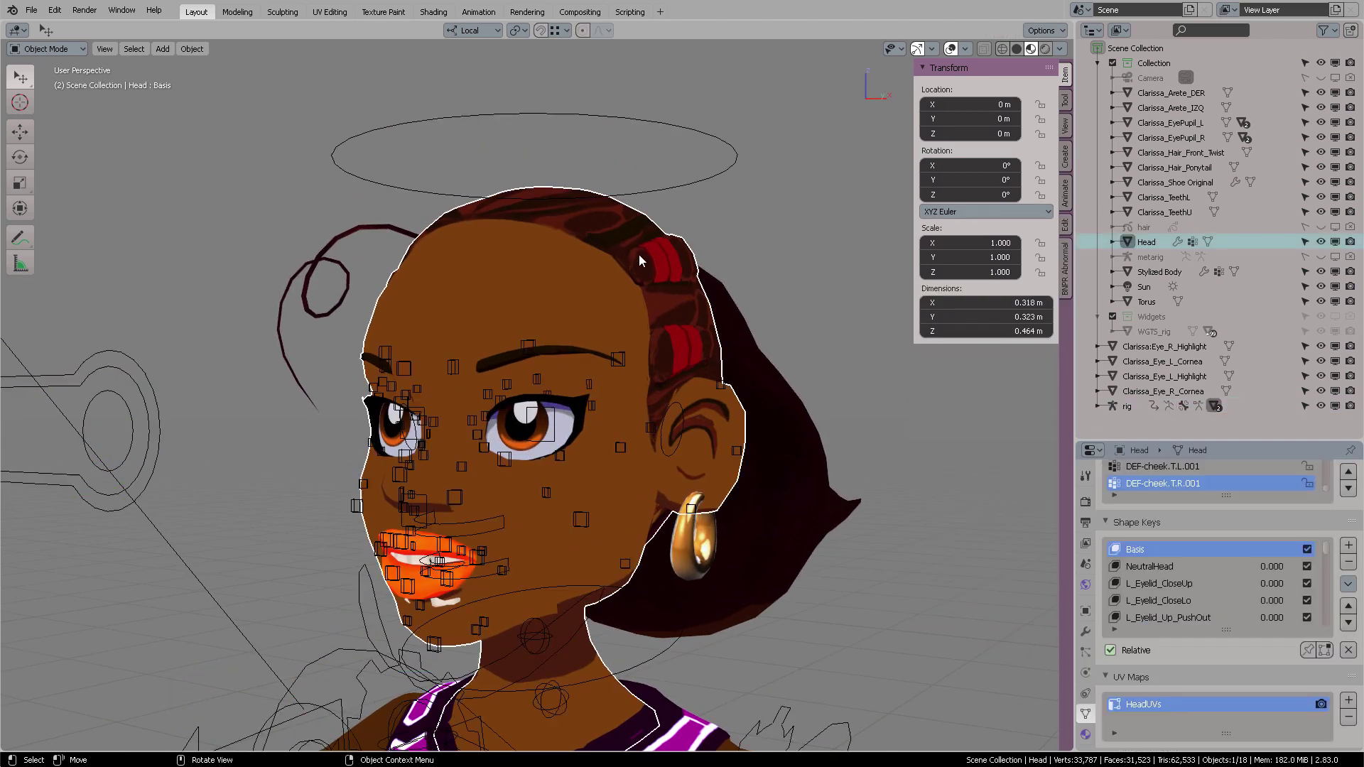
- Switch the Head mesh to Weight Paint mode
{"action": "middle_click_drag", "start_coordinate": [607, 304], "coordinate": [719, 313]}
{"action": "scroll", "coordinate": [728, 258], "scroll_direction": "up", "scroll_amount": 2}
{"action": "scroll", "coordinate": [720, 356], "scroll_direction": "down", "scroll_amount": 2}
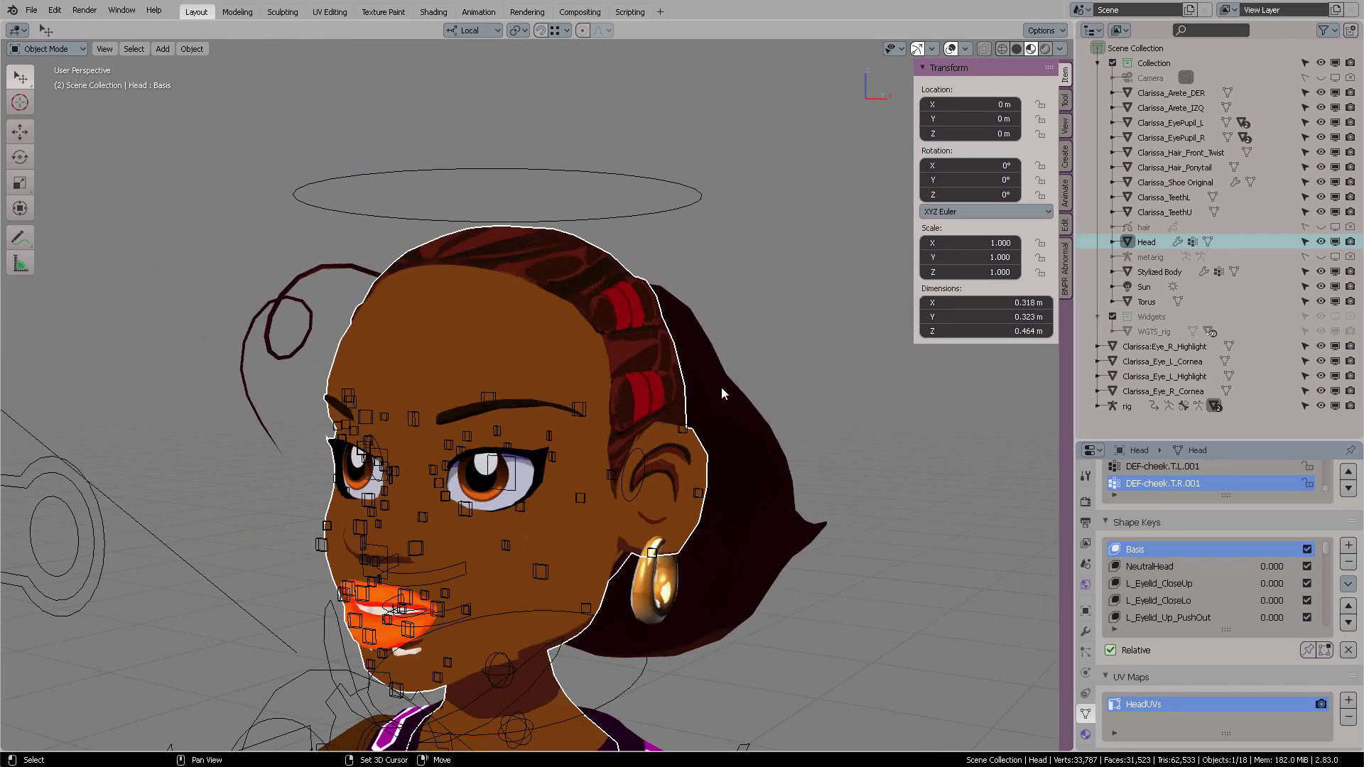
{"action": "middle_click_drag", "start_coordinate": [721, 387], "coordinate": [748, 316], "text": "shift"}
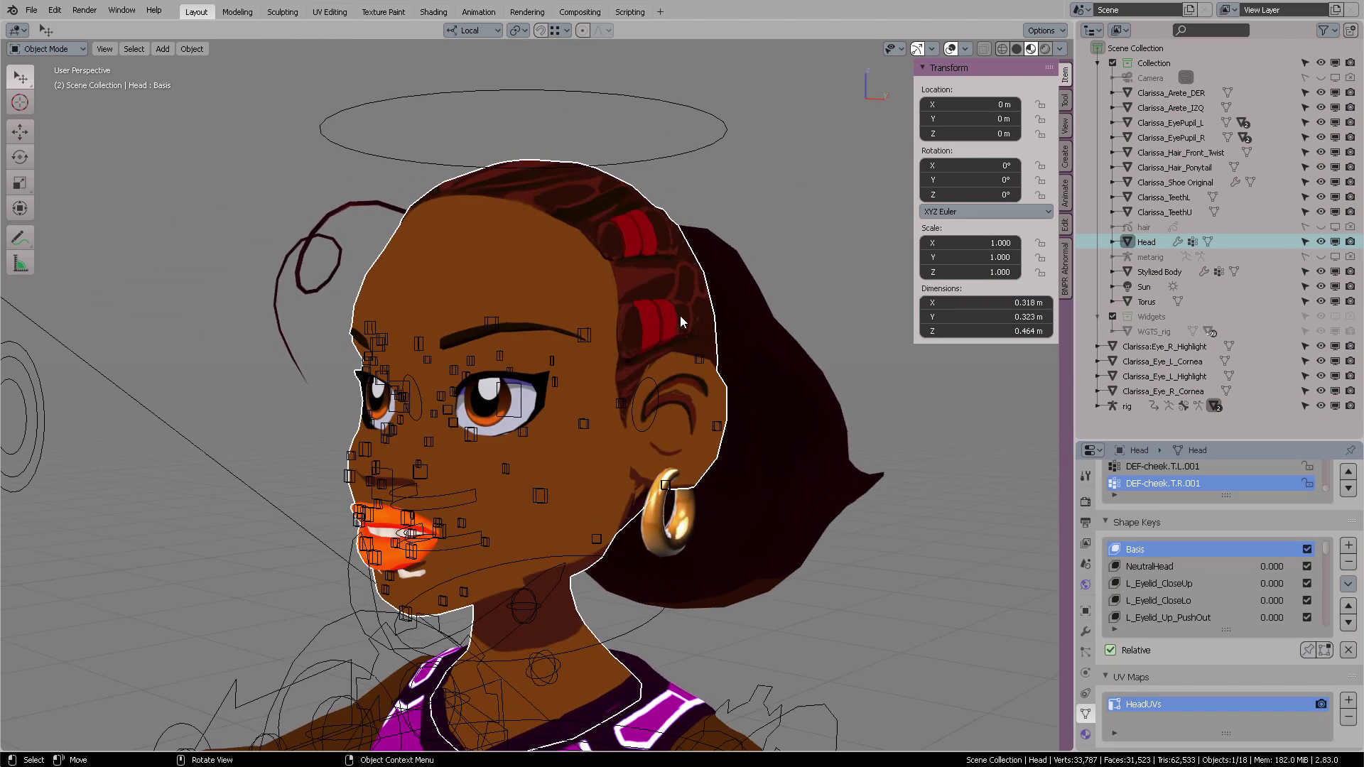
{"action": "key", "text": "ctrl+Tab"}
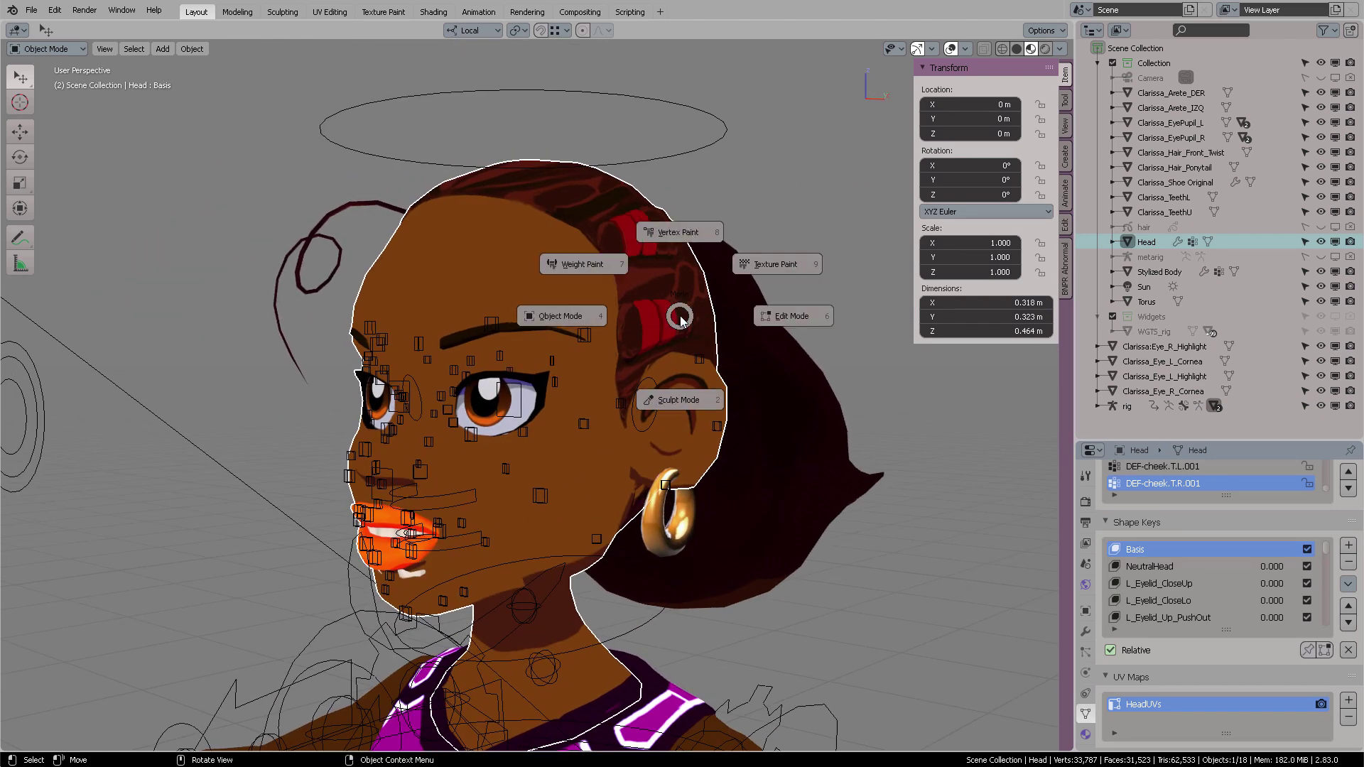
{"action": "left_click", "coordinate": [597, 265]}
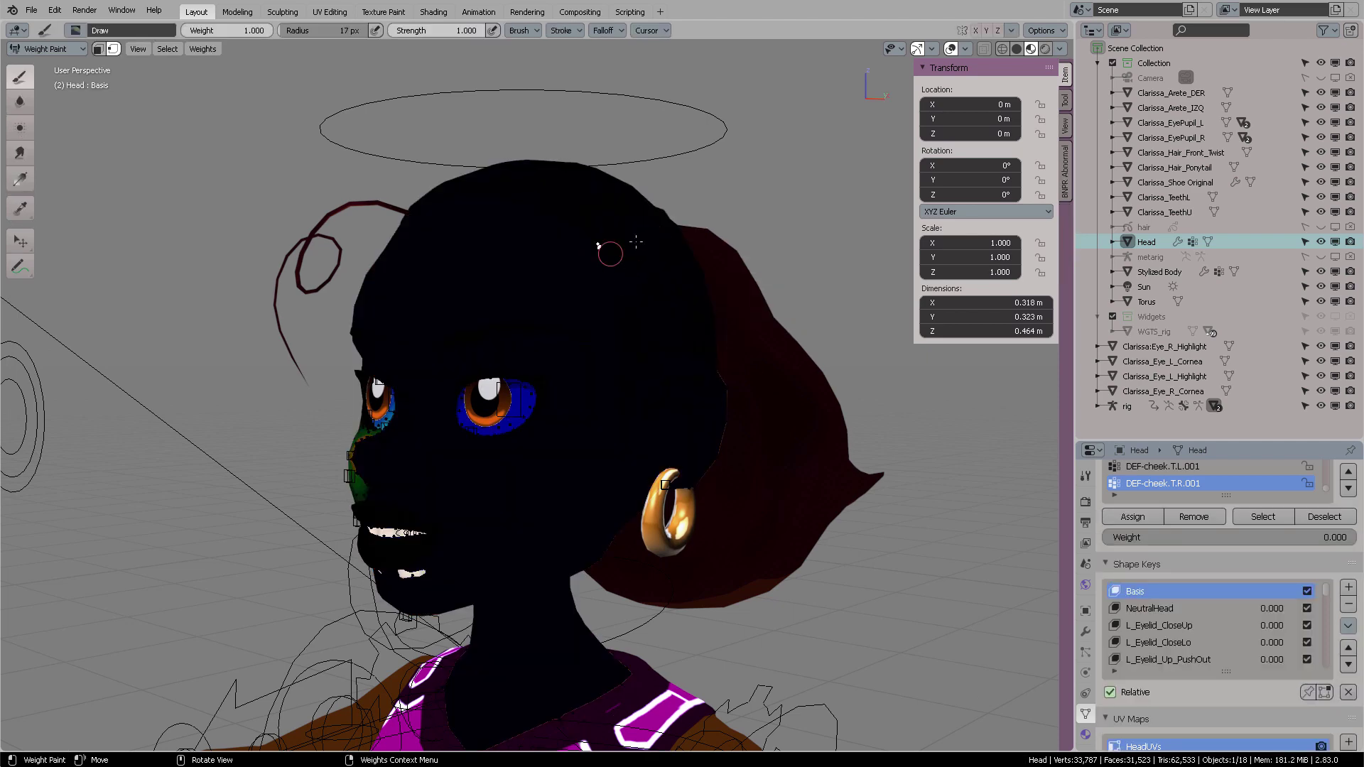
- Enlarge the properties editor to reveal the vertex groups and examine the DEF-cheek.T.R.001 weights on the face
{"action": "middle_click_drag", "start_coordinate": [661, 341], "coordinate": [824, 327]}
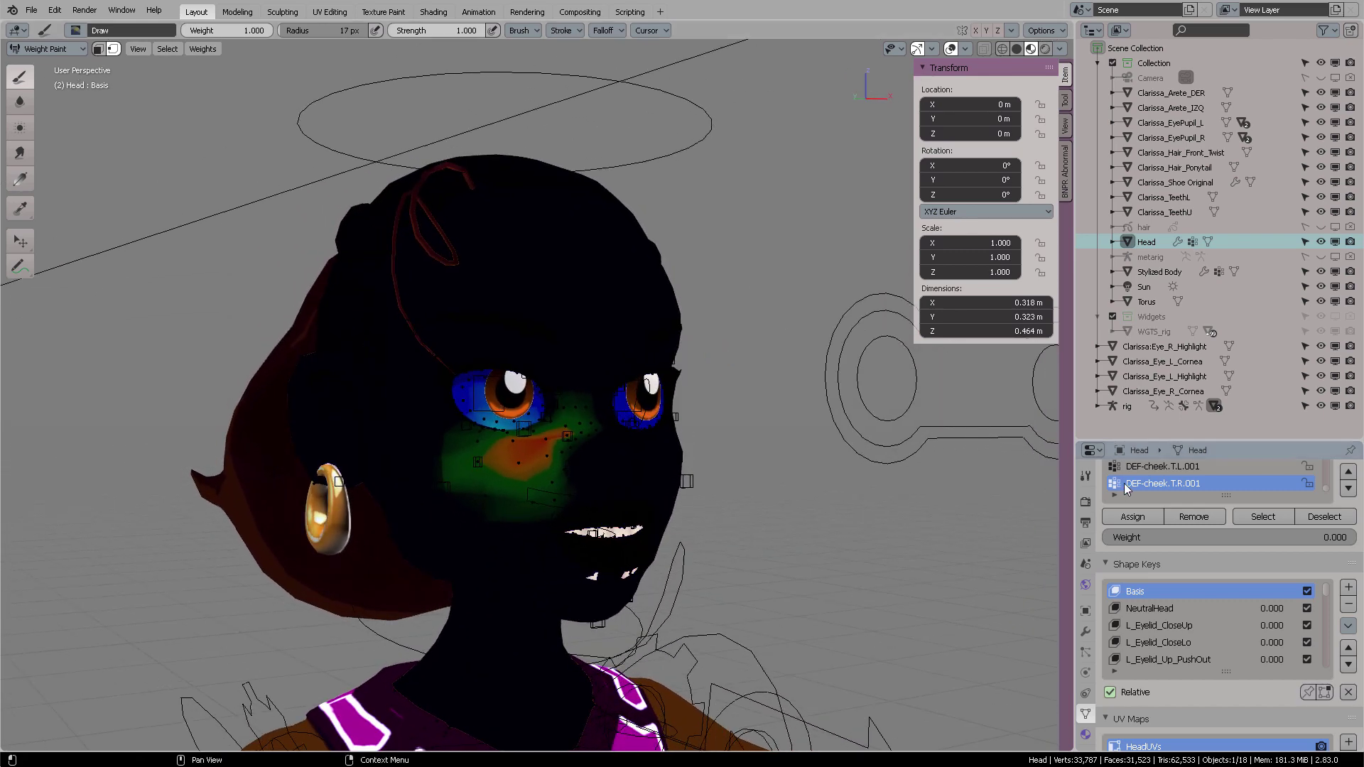
{"action": "left_click_drag", "start_coordinate": [1216, 440], "coordinate": [1290, 113]}
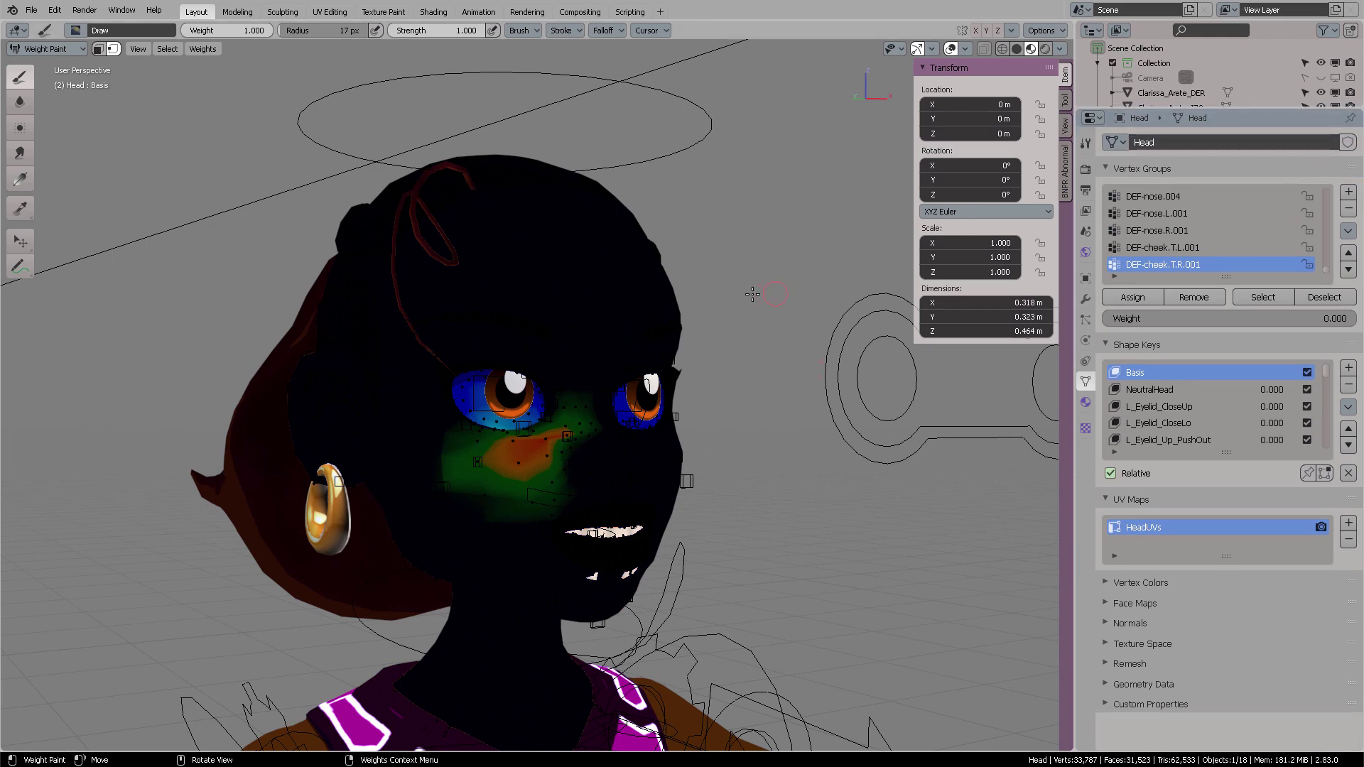
{"action": "middle_click_drag", "start_coordinate": [755, 296], "coordinate": [689, 344]}
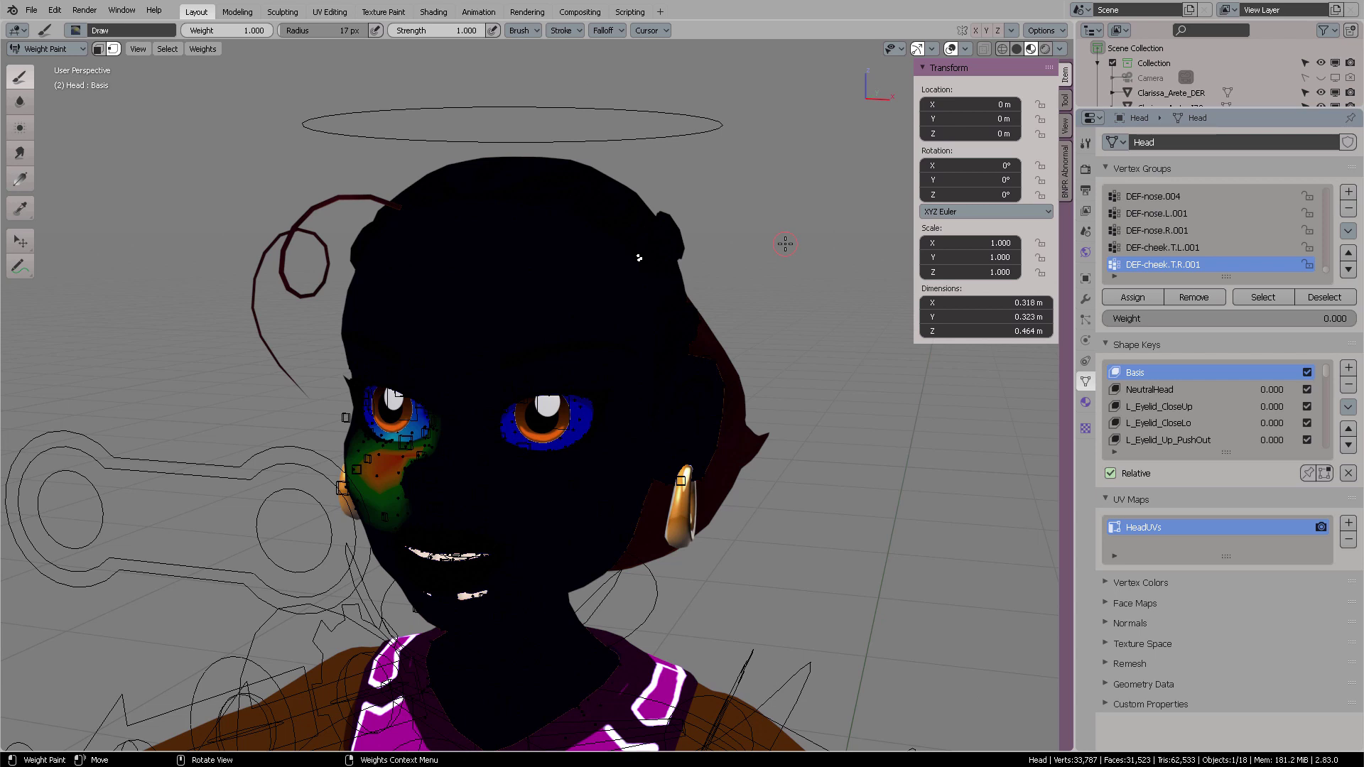
- Keep the Head mesh in Weight Paint mode and examine the DEF-cheek.T.R.001 weights from the other side of the face
{"action": "key", "text": "ctrl+Tab"}
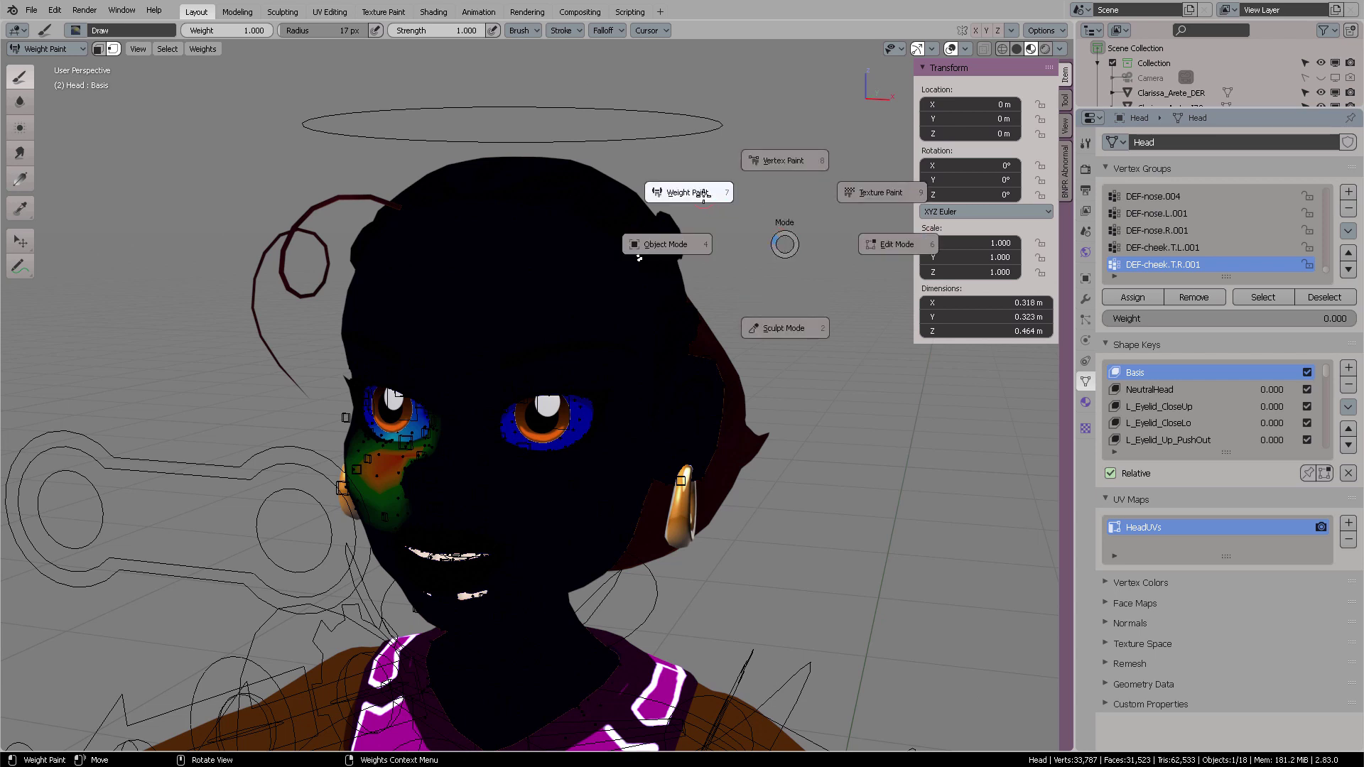
{"action": "left_click", "coordinate": [699, 192]}
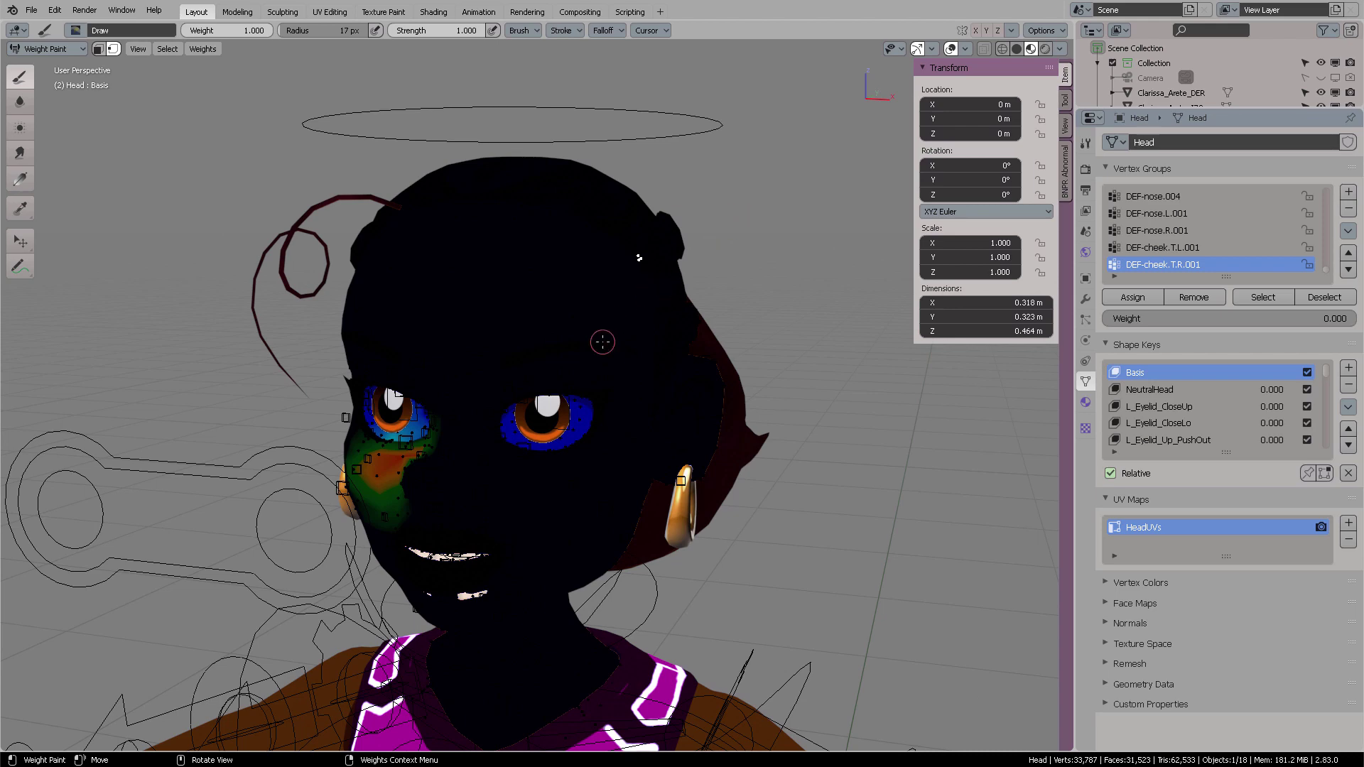
{"action": "mouse_move", "coordinate": [691, 326]}
{"action": "middle_mouse_down"}
{"action": "mouse_move", "coordinate": [795, 306]}
{"action": "mouse_move", "coordinate": [582, 384]}
{"action": "mouse_move", "coordinate": [508, 386]}
{"action": "middle_mouse_up"}
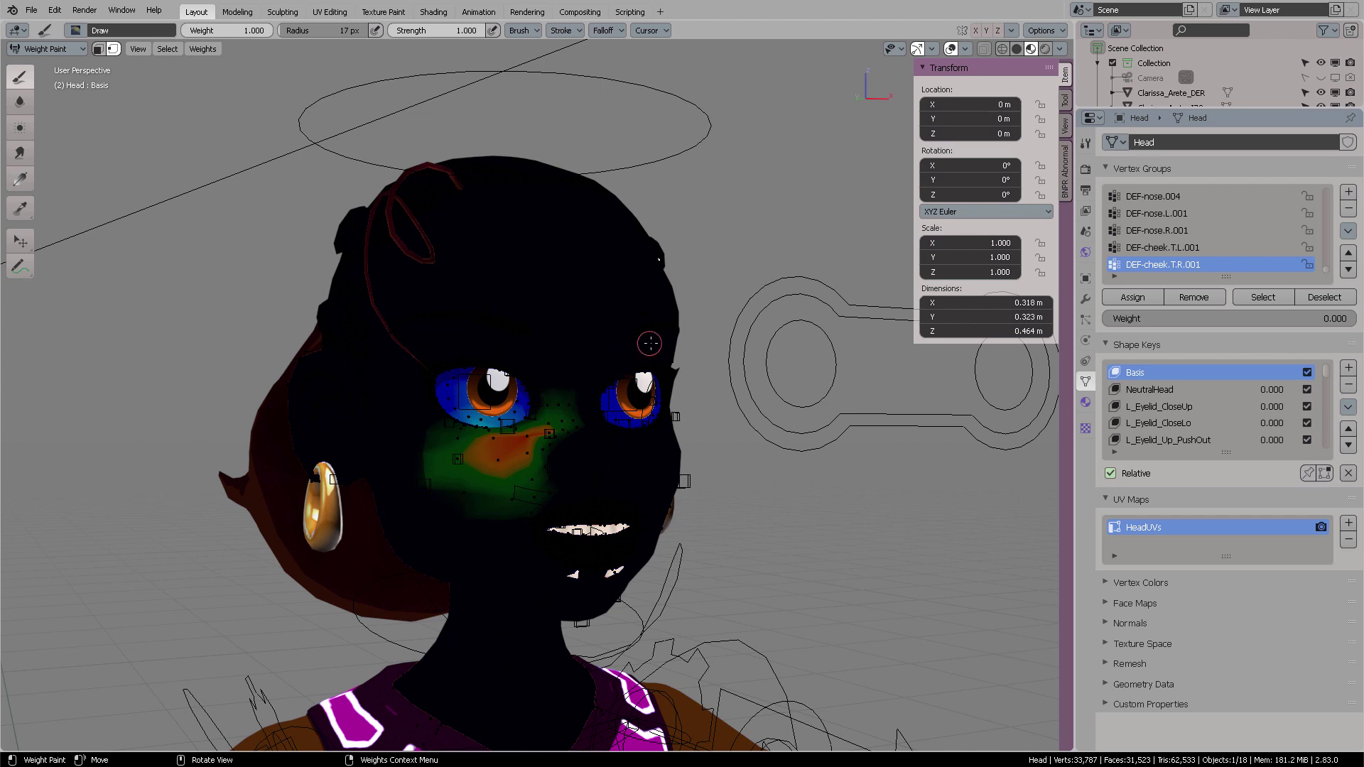
- Enlarge the vertex group list and return to its first entries
{"action": "scroll", "coordinate": [1206, 242], "scroll_direction": "down", "scroll_amount": 5}
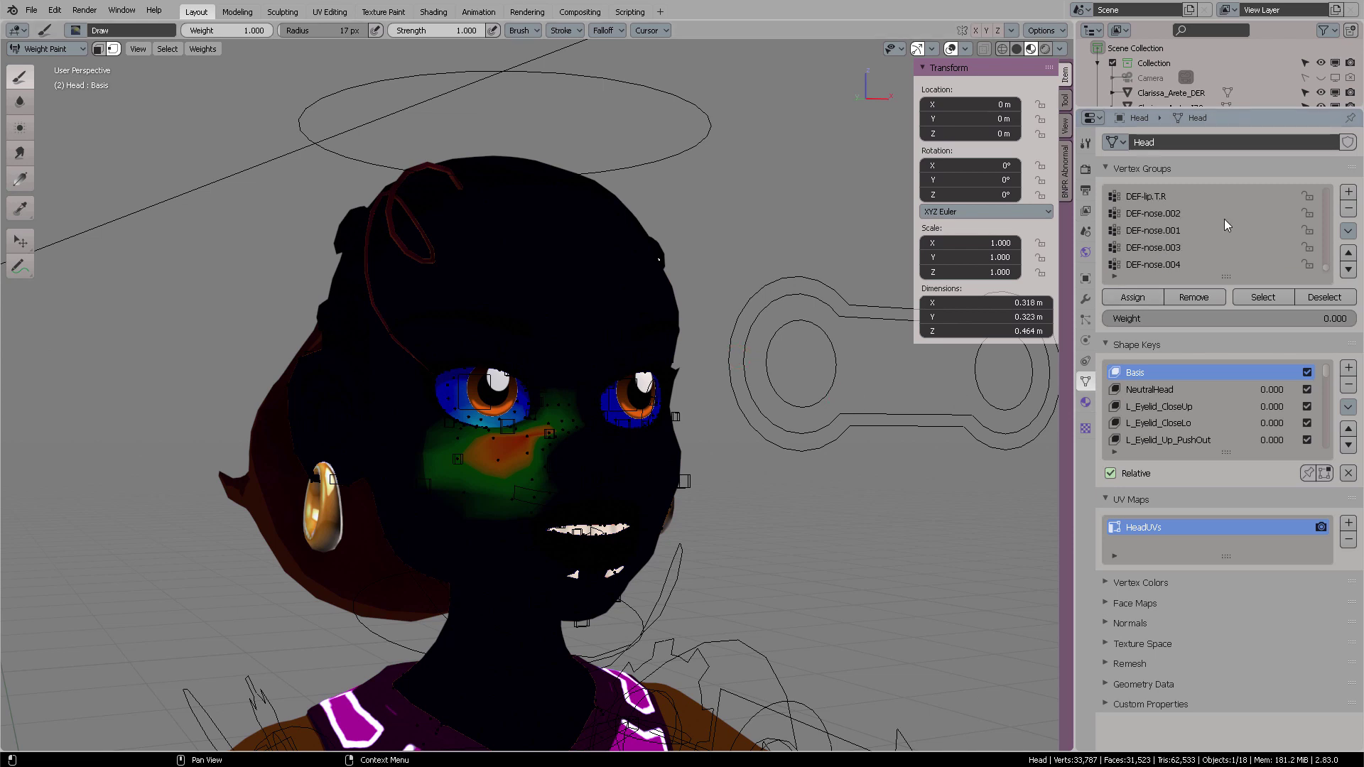
{"action": "scroll", "coordinate": [1324, 270], "scroll_direction": "down", "scroll_amount": 5}
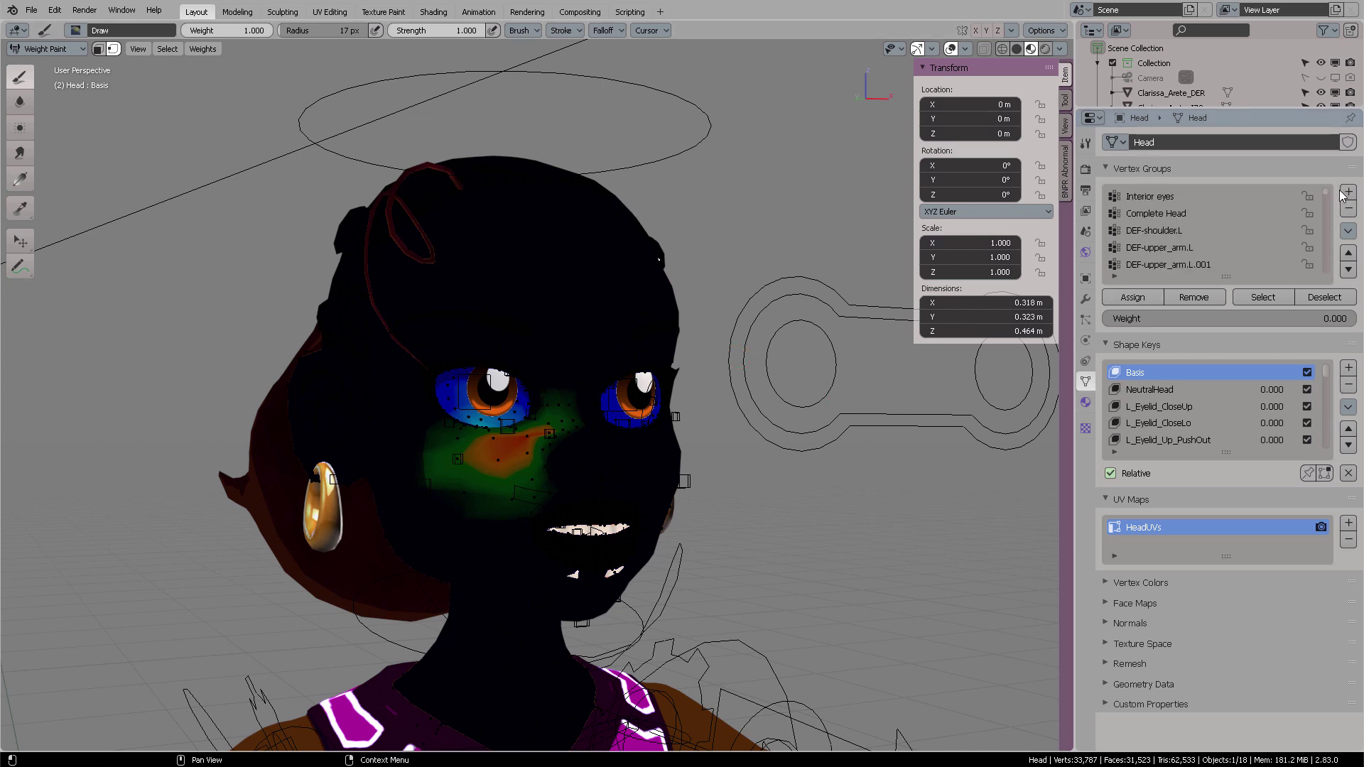
{"action": "left_click_drag", "start_coordinate": [1230, 277], "coordinate": [1230, 496]}
{"action": "left_click_drag", "start_coordinate": [1328, 478], "coordinate": [1326, 197]}
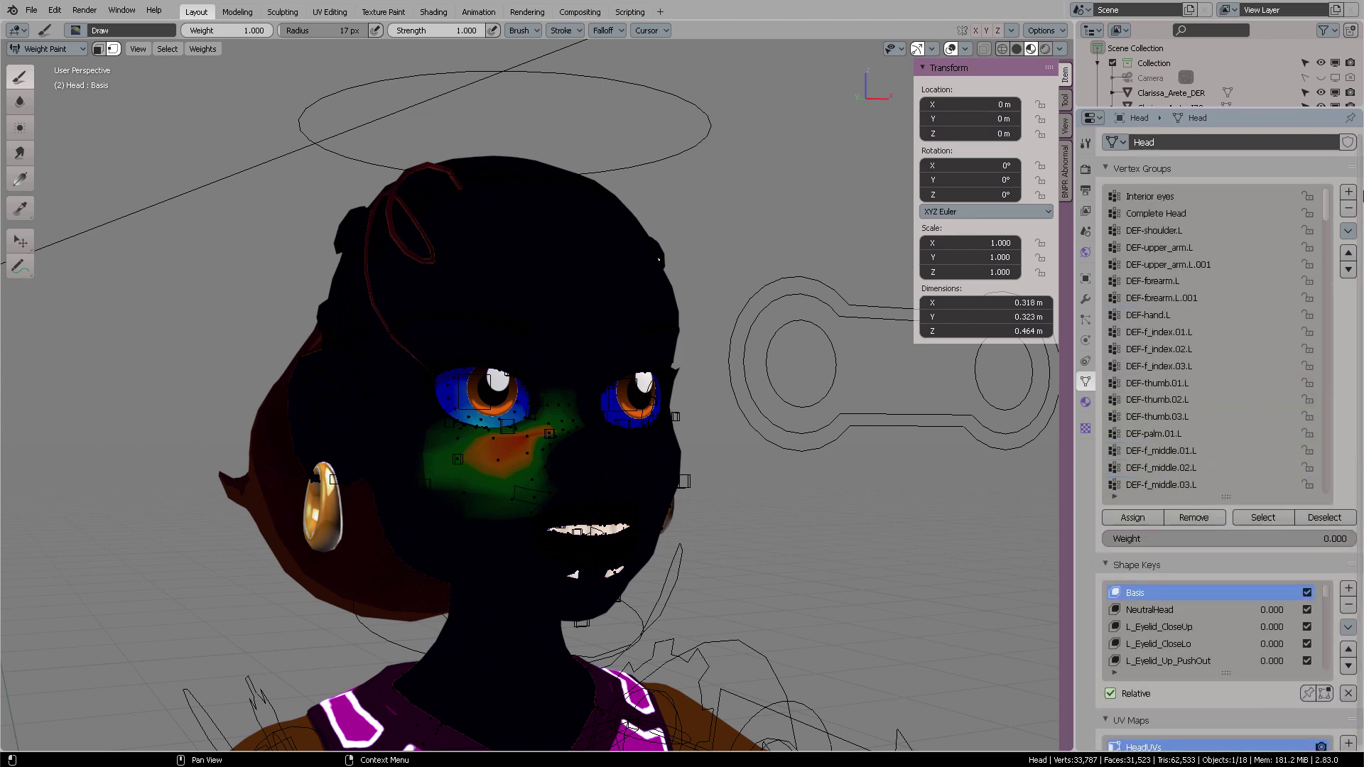
- Display the Interior eyes vertex group and examine its weights around the eyes
{"action": "left_click", "coordinate": [1176, 198]}
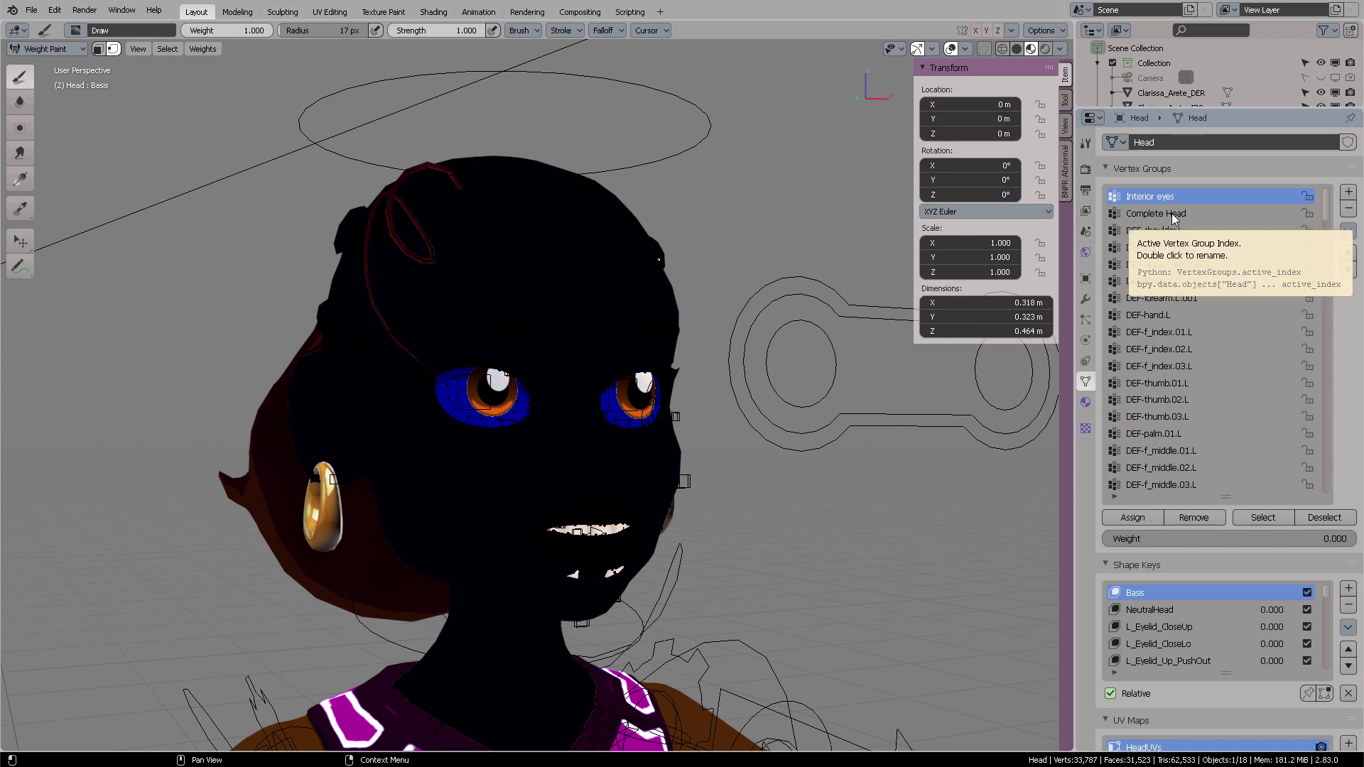
{"action": "middle_click_drag", "start_coordinate": [497, 384], "coordinate": [621, 387]}
{"action": "scroll", "coordinate": [632, 392], "scroll_direction": "up", "scroll_amount": 3}
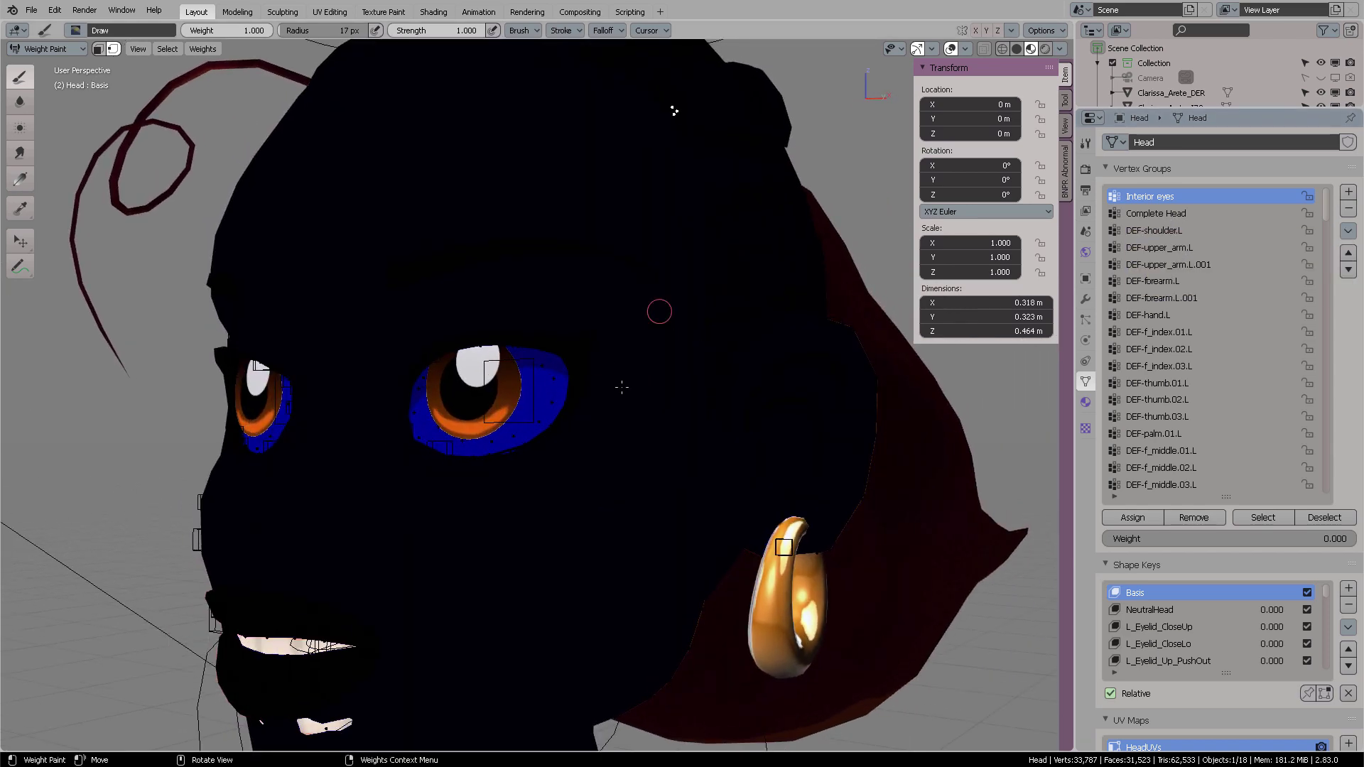
- Make Complete Head the active vertex group and switch the Head mesh to Edit Mode, viewing the side of the skull
{"action": "left_click", "coordinate": [1196, 215]}
{"action": "middle_click_drag", "start_coordinate": [505, 311], "coordinate": [522, 311]}
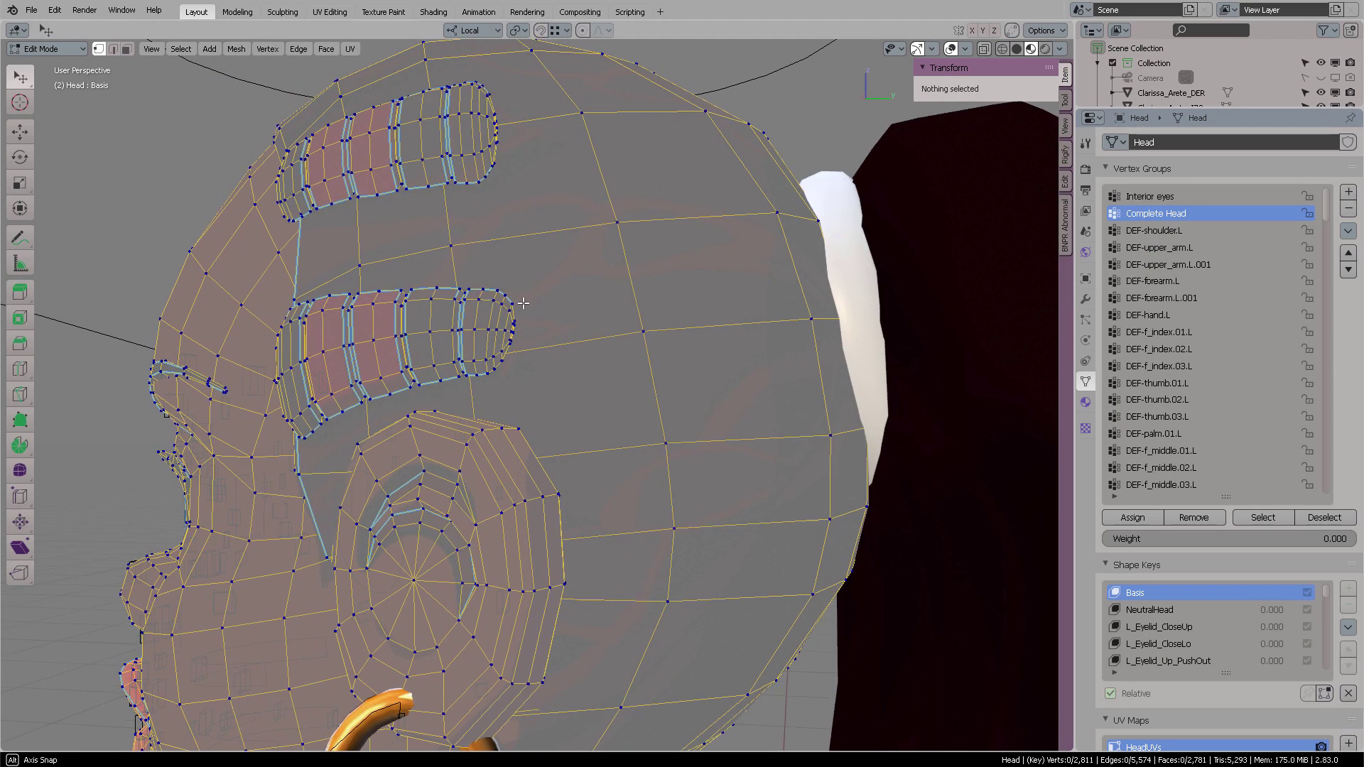
{"action": "scroll", "coordinate": [521, 310], "scroll_direction": "up", "scroll_amount": 4}
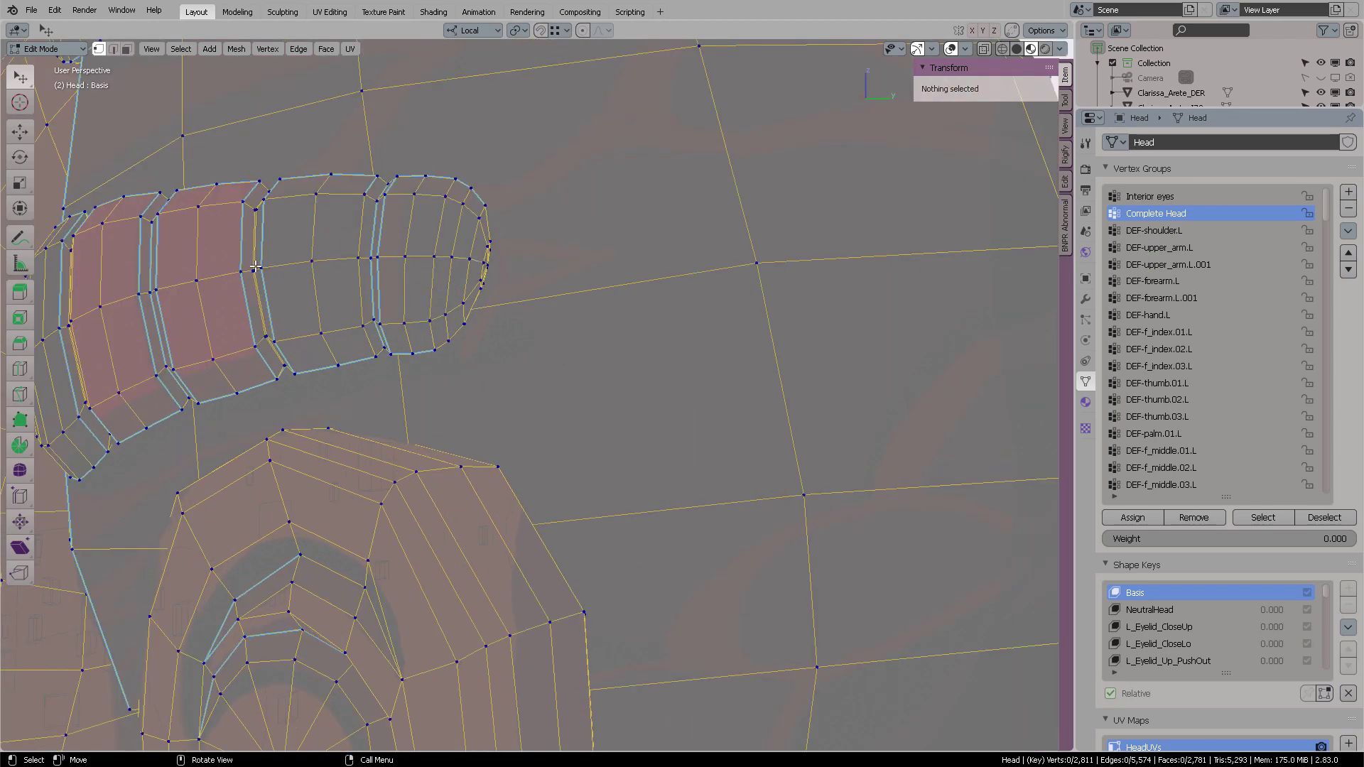
{"action": "scroll", "coordinate": [255, 266], "scroll_direction": "down", "scroll_amount": 3}
{"action": "middle_click_drag", "start_coordinate": [432, 271], "coordinate": [603, 170]}
{"action": "scroll", "coordinate": [523, 191], "scroll_direction": "down", "scroll_amount": 2}
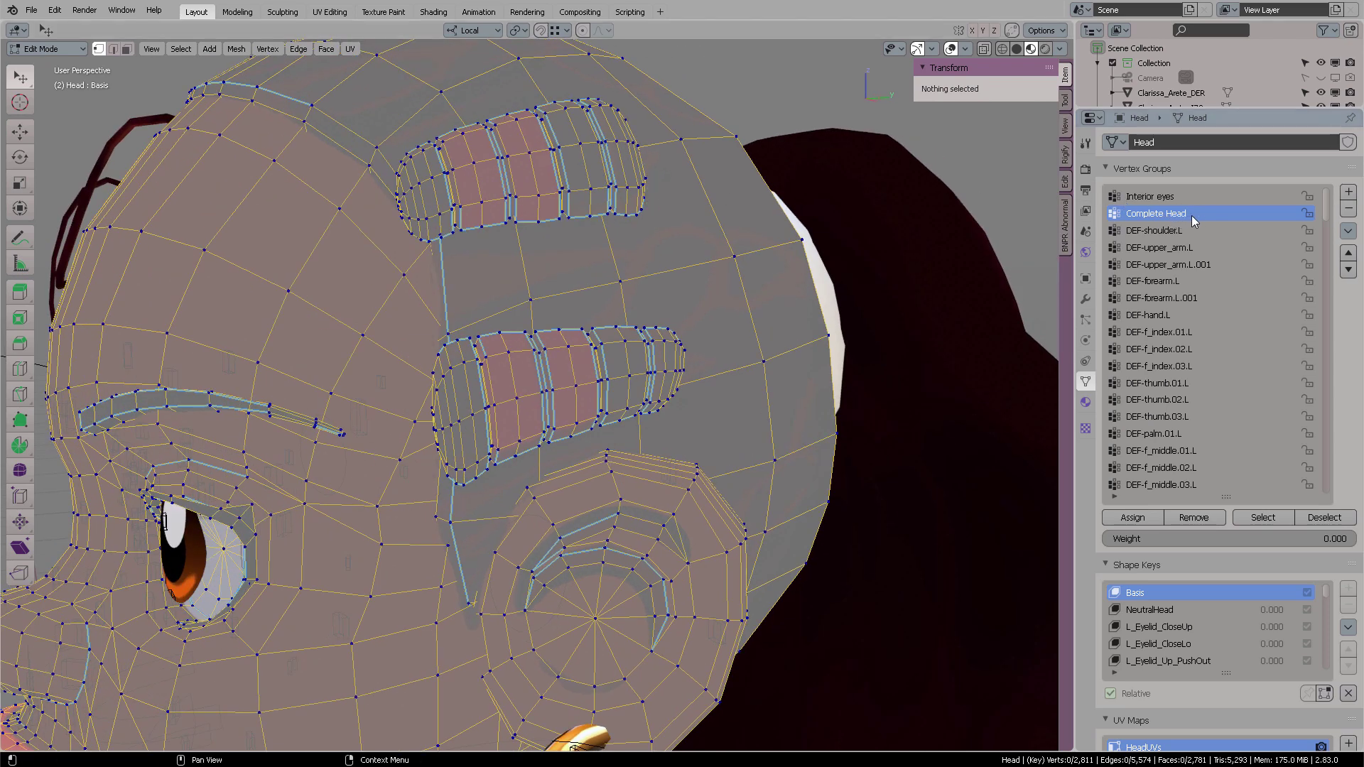
{"action": "middle_click_drag", "start_coordinate": [746, 234], "coordinate": [568, 179]}
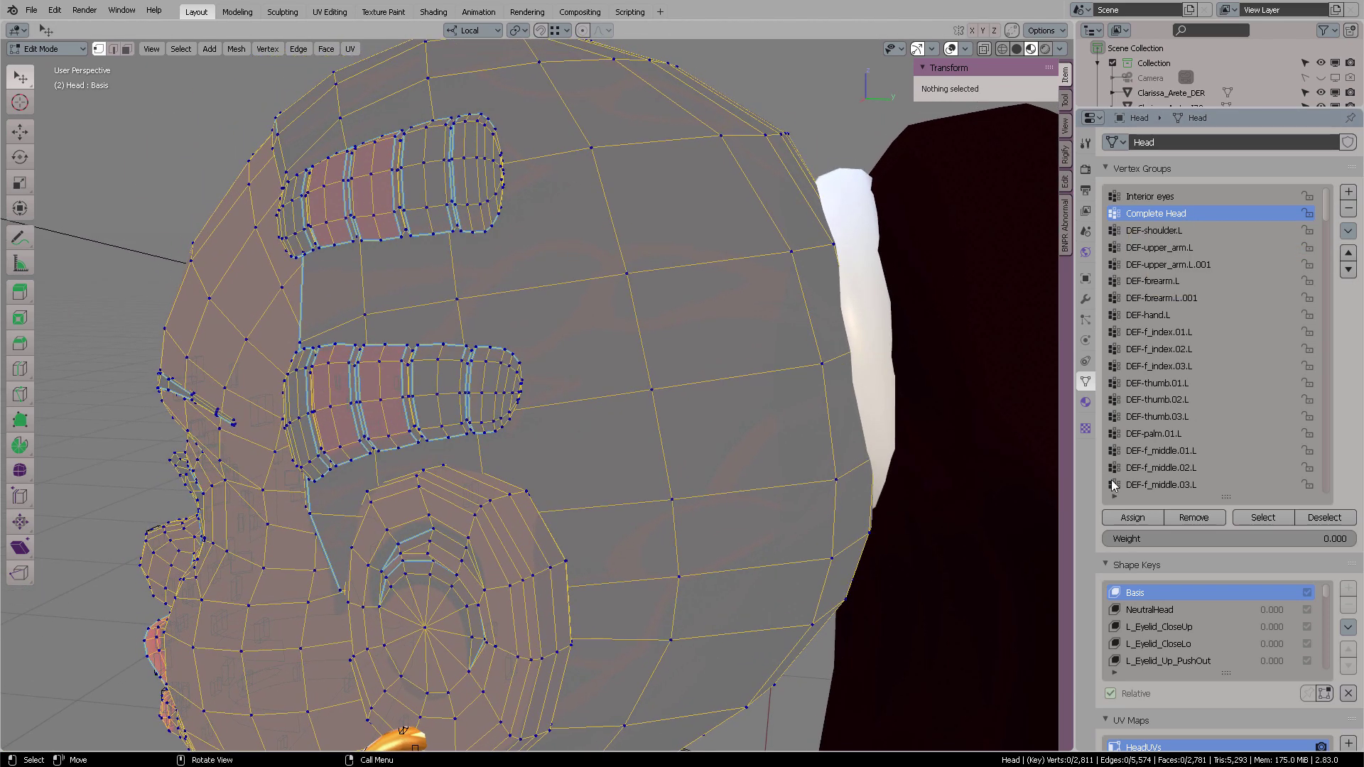
{"action": "mouse_move", "coordinate": [1141, 539]}
{"action": "left_mouse_down"}
{"action": "mouse_move", "coordinate": [1332, 539]}
{"action": "mouse_move", "coordinate": [1153, 538]}
{"action": "left_mouse_up"}
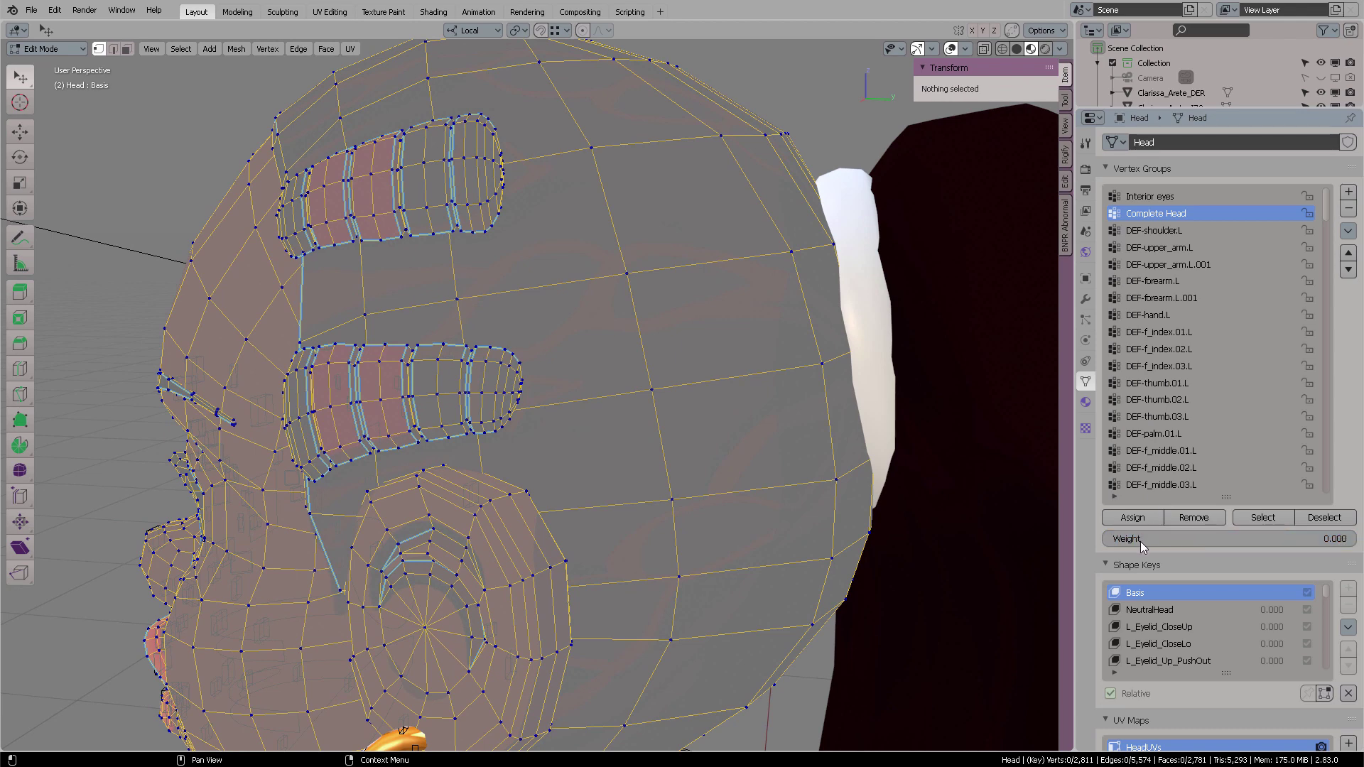
- Select a vertex on the upper side of the skull, examine its vertex weights, and hide the sidebar
{"action": "left_click", "coordinate": [604, 144]}
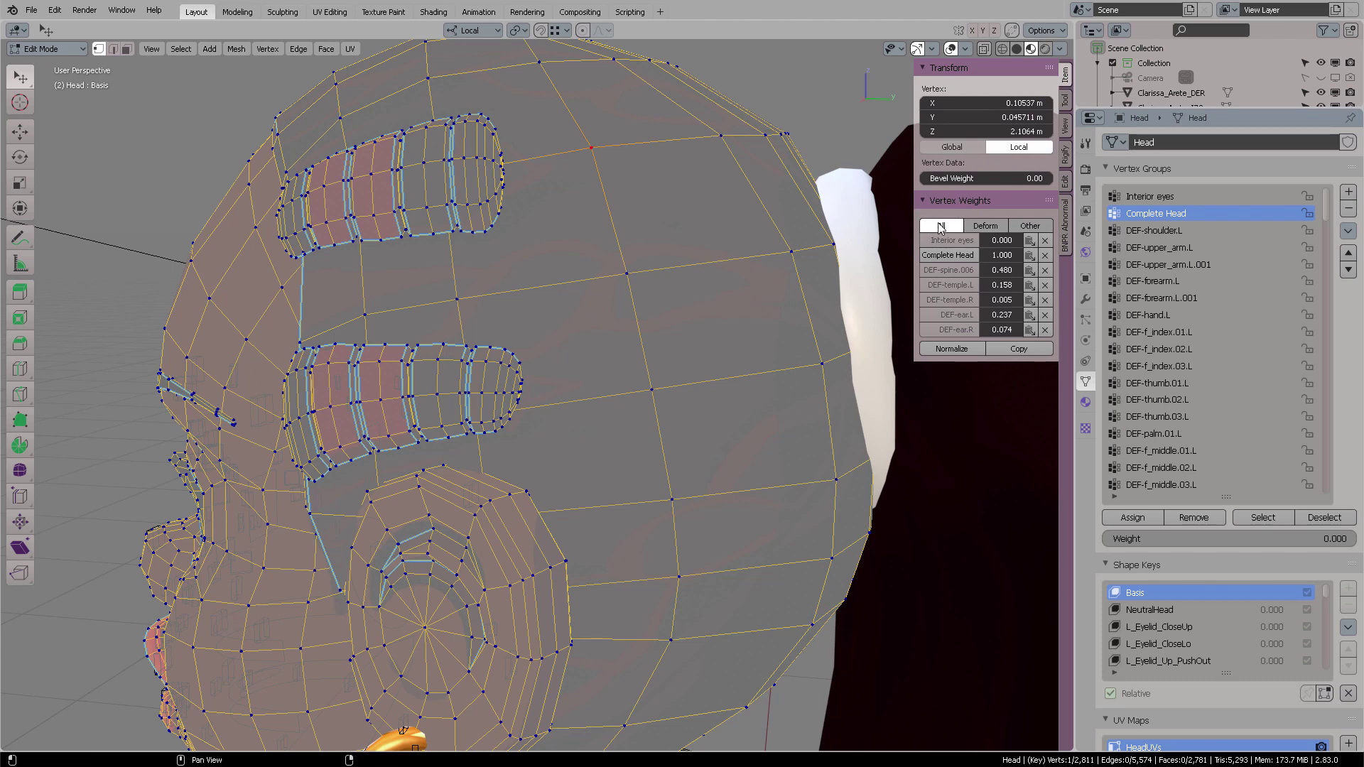
{"action": "left_click_drag", "start_coordinate": [914, 215], "coordinate": [819, 215]}
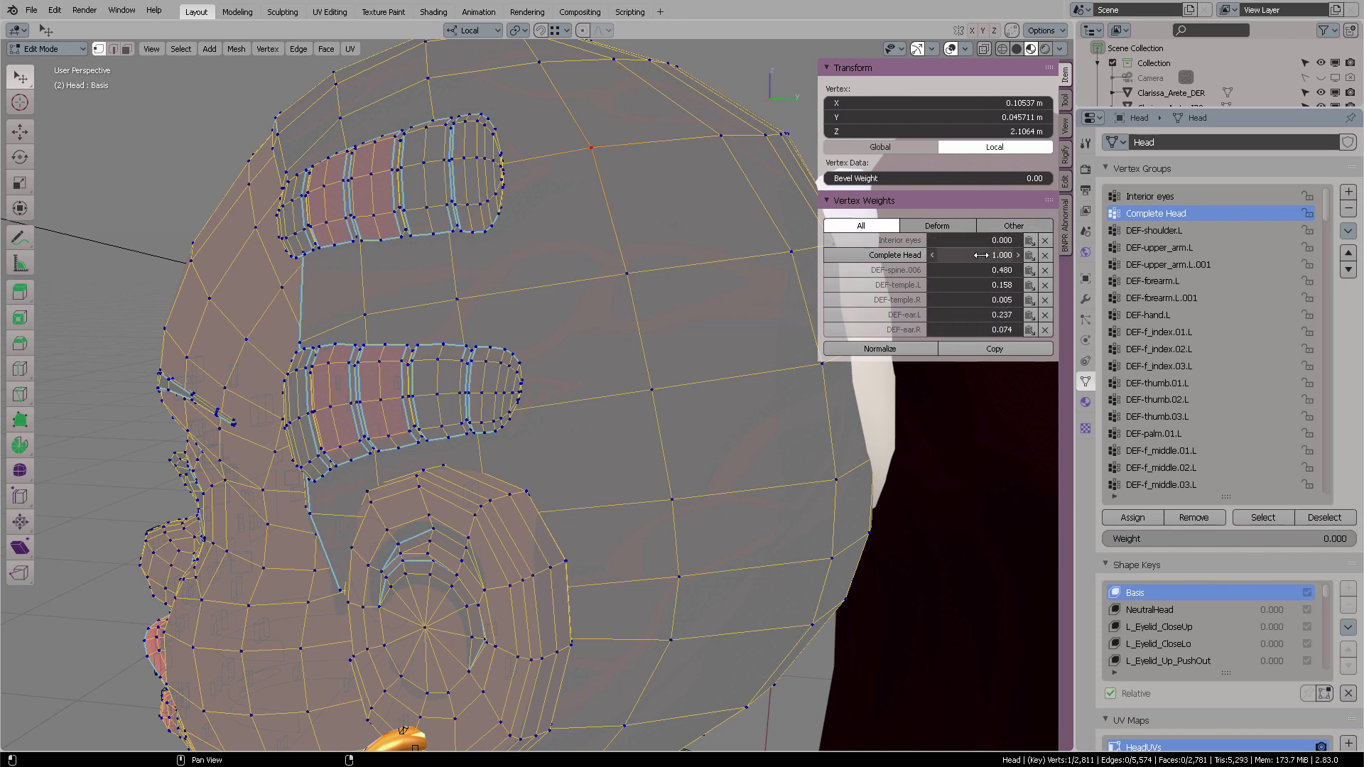
{"action": "left_click_drag", "start_coordinate": [818, 143], "coordinate": [921, 155]}
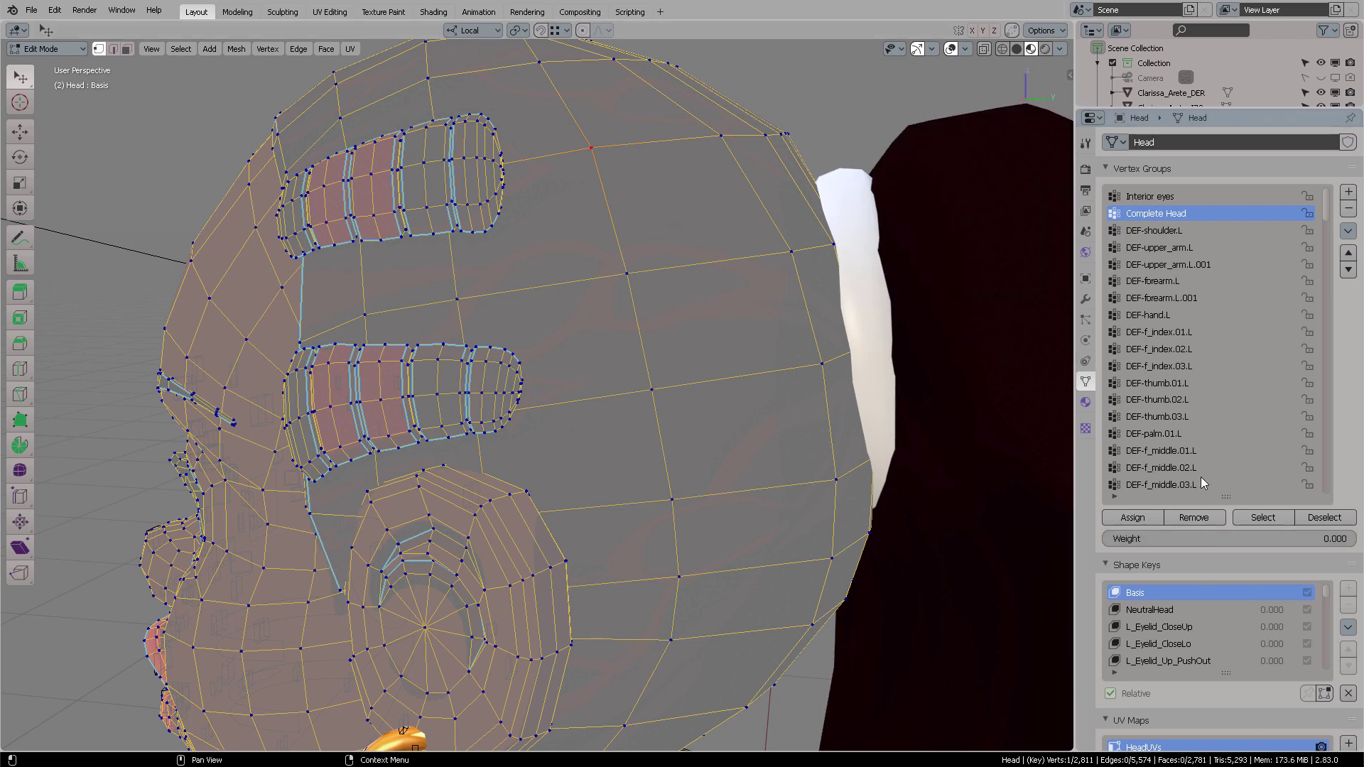
- Select the linked geometry of the rear segments of the upper raised strip on the side of the head
{"action": "middle_click_drag", "start_coordinate": [712, 194], "coordinate": [719, 193]}
{"action": "middle_click_drag", "start_coordinate": [639, 179], "coordinate": [669, 191]}
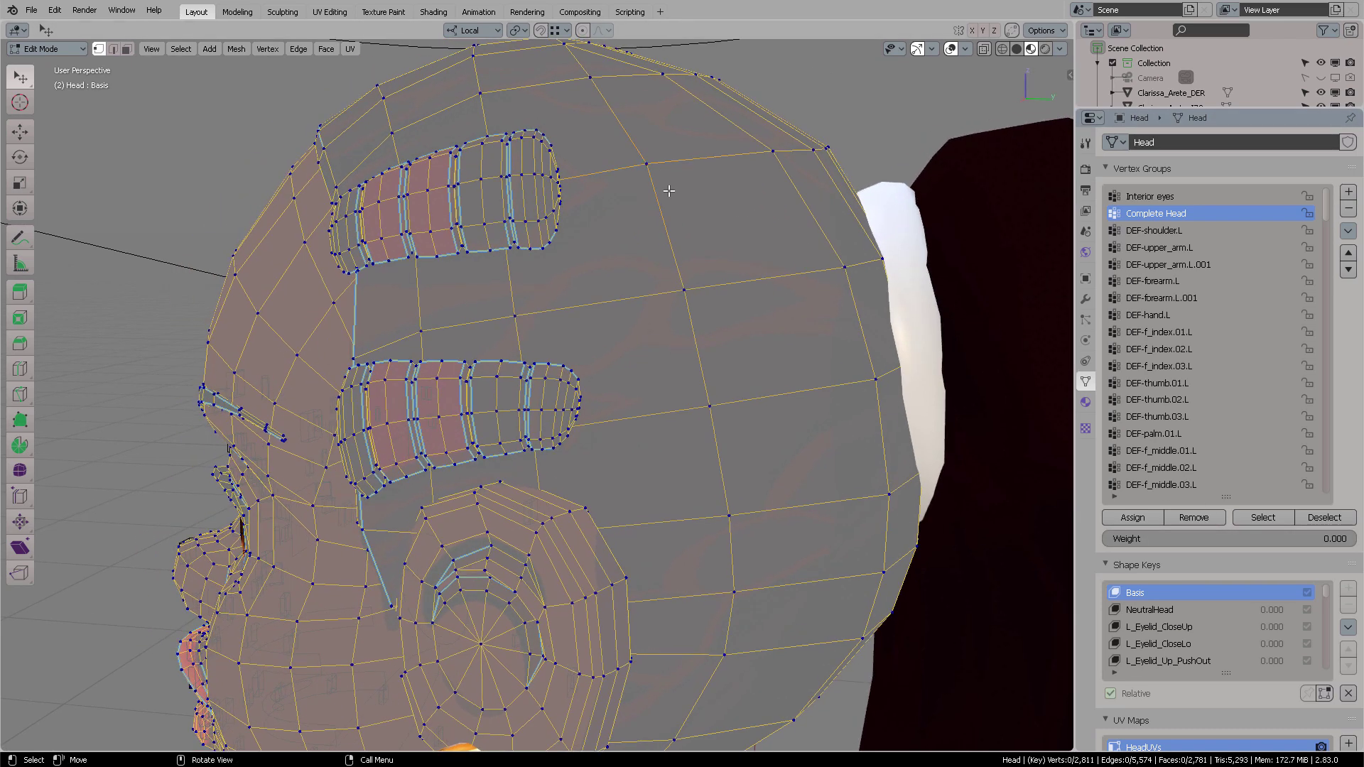
{"action": "left_click", "coordinate": [535, 172]}
{"action": "scroll", "coordinate": [544, 157], "scroll_direction": "up", "scroll_amount": 2}
{"action": "middle_click_drag", "start_coordinate": [560, 96], "coordinate": [610, 272], "text": "shift"}
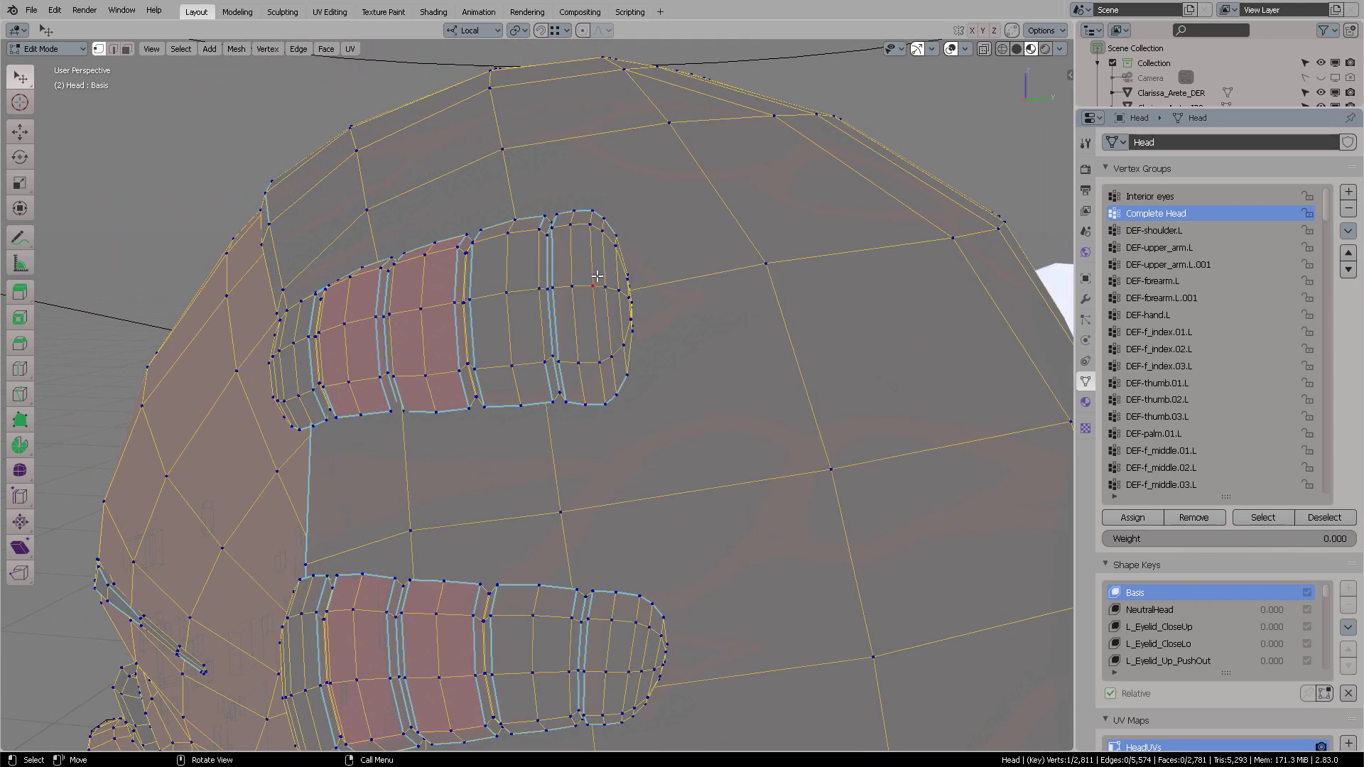
{"action": "key", "text": "ctrl+l"}
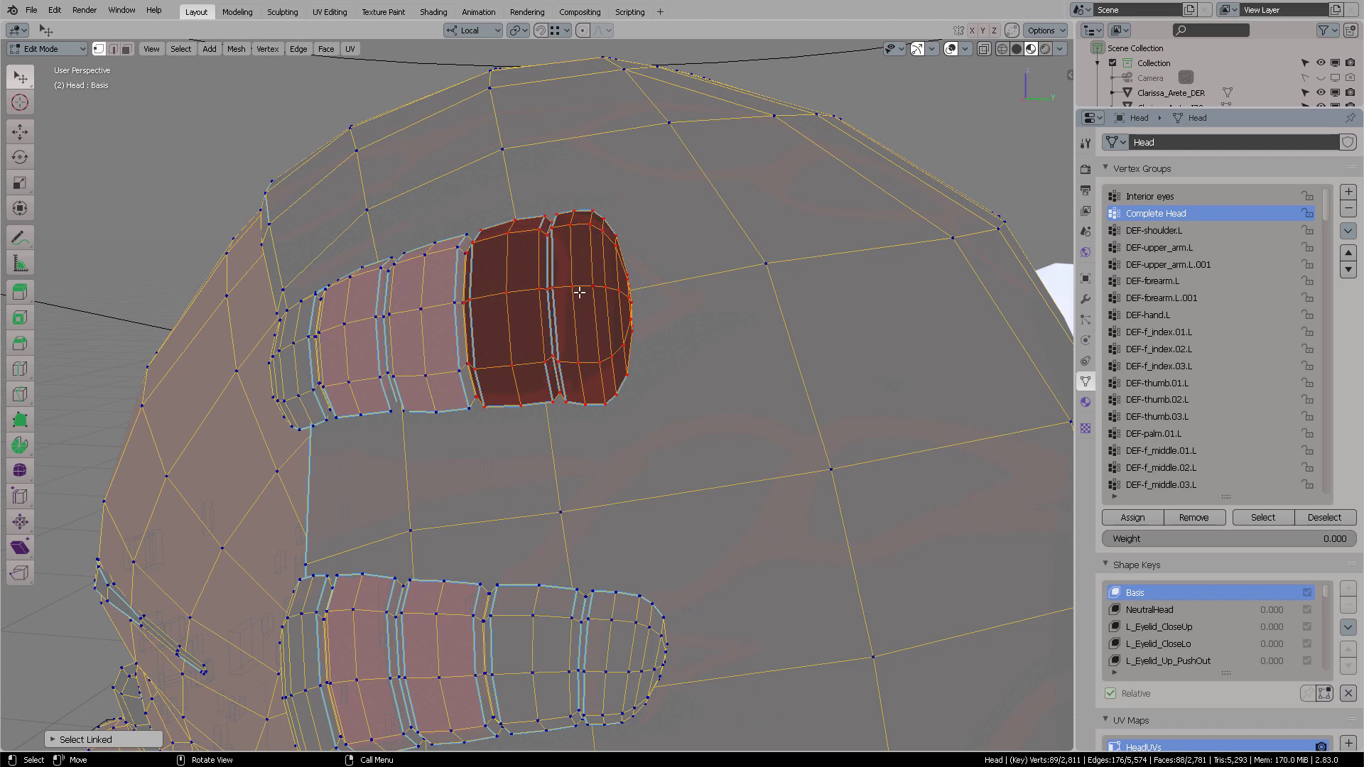
{"action": "scroll", "coordinate": [592, 293], "scroll_direction": "down", "scroll_amount": 1}
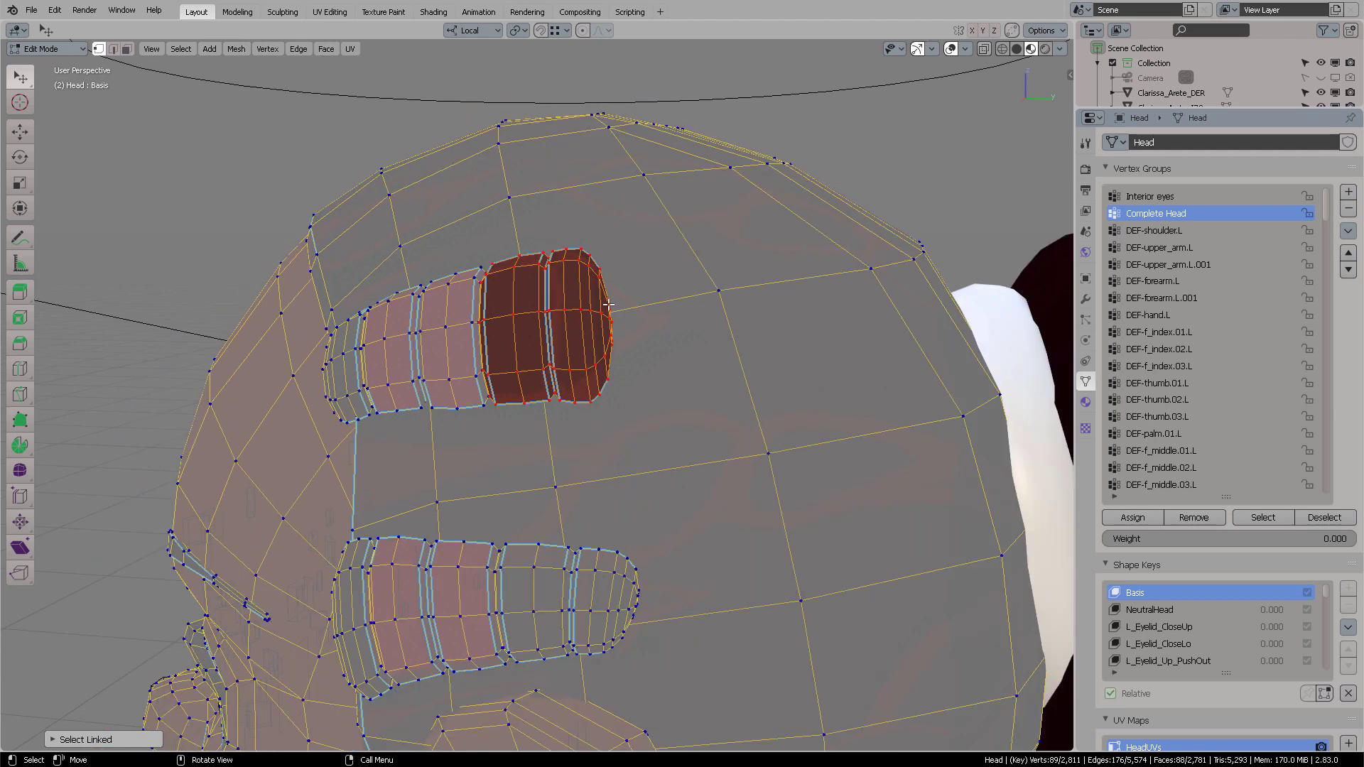
- Select the upper strip's linked rear segments again and assign them to the Complete Head group with a weight of 1.000
{"action": "middle_click_drag", "start_coordinate": [611, 285], "coordinate": [657, 280]}
{"action": "scroll", "coordinate": [462, 274], "scroll_direction": "up", "scroll_amount": 1}
{"action": "left_click", "coordinate": [651, 272]}
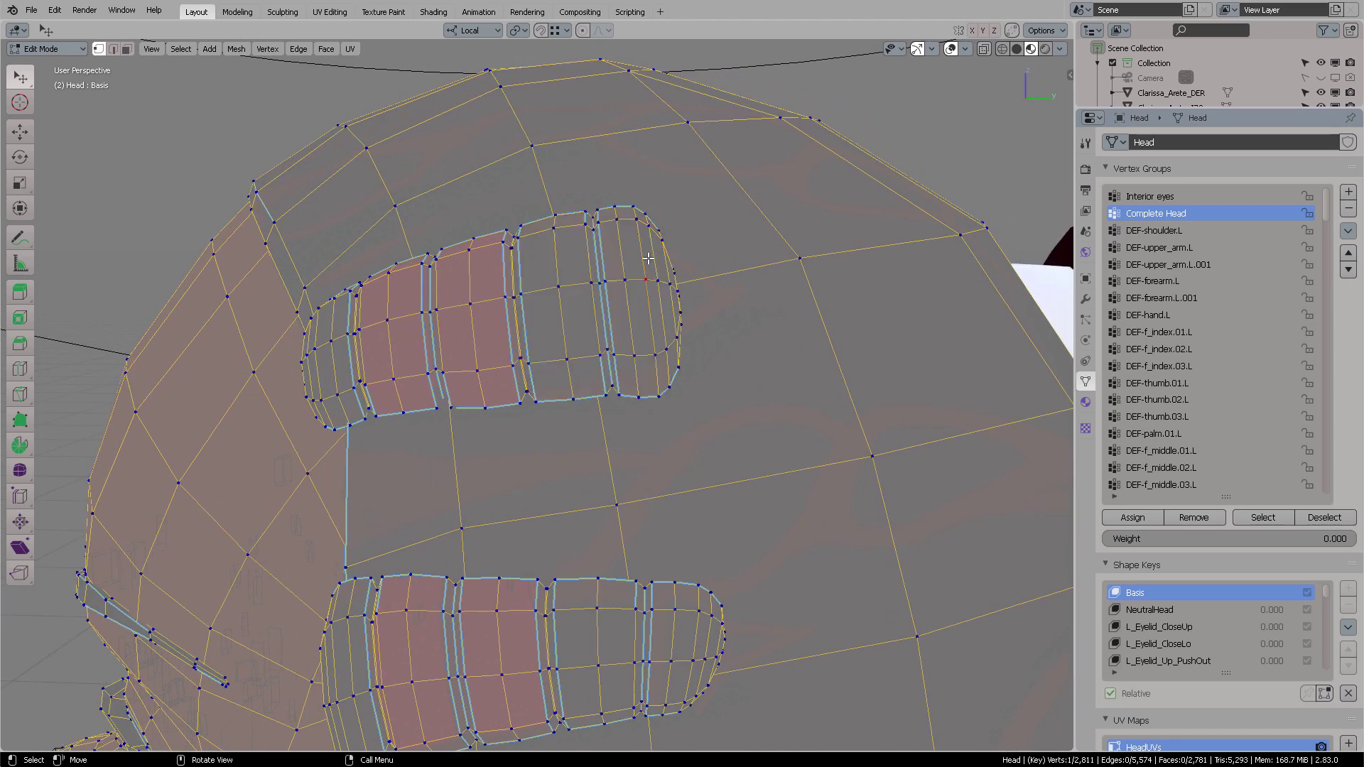
{"action": "key", "text": "ctrl+l"}
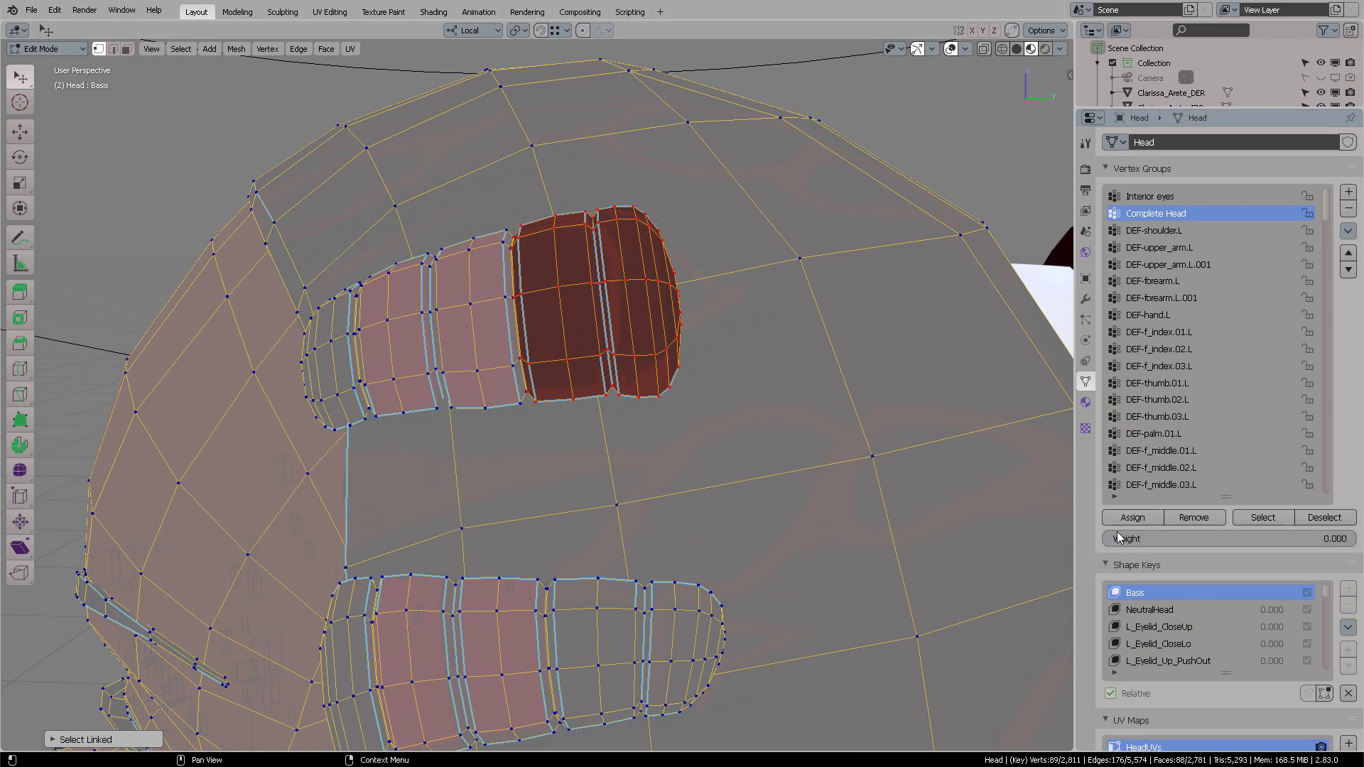
{"action": "left_click_drag", "start_coordinate": [1119, 542], "coordinate": [1353, 542]}
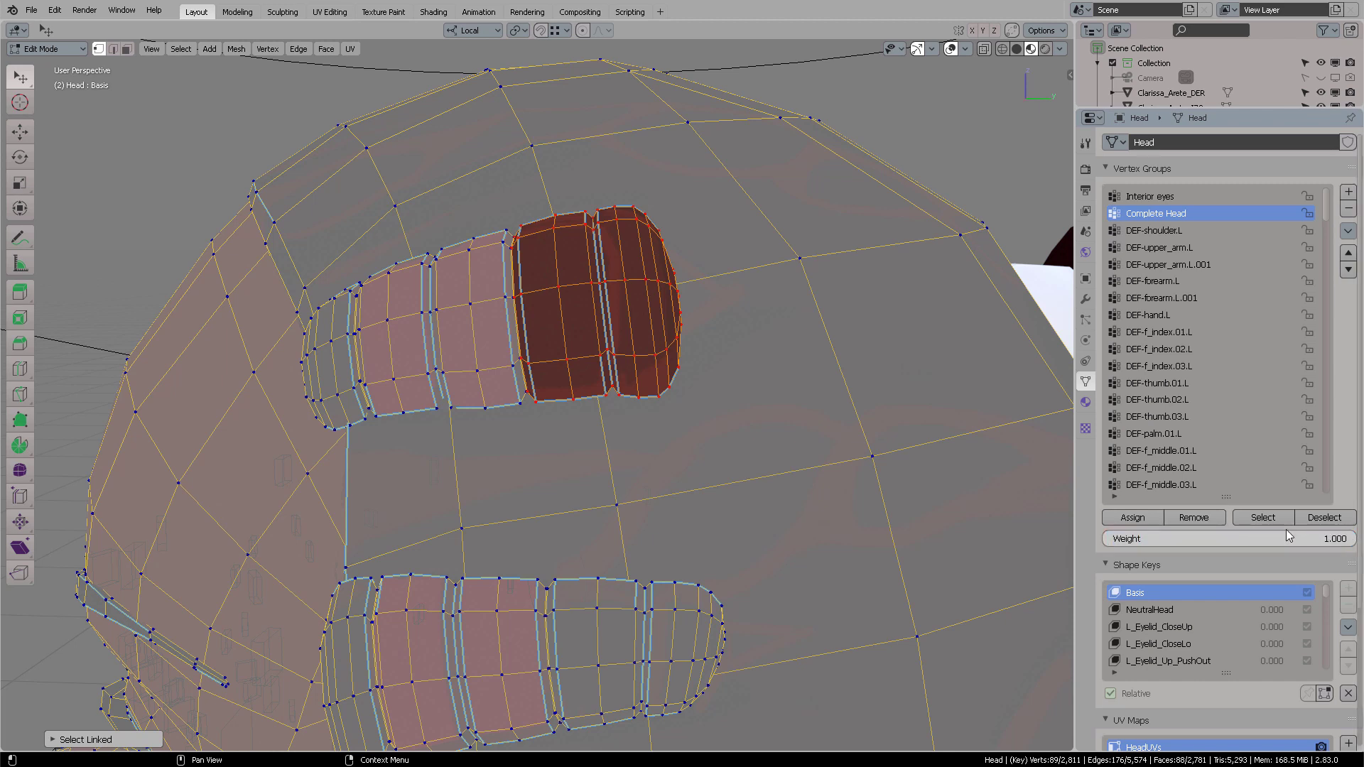
{"action": "left_click", "coordinate": [1140, 521]}
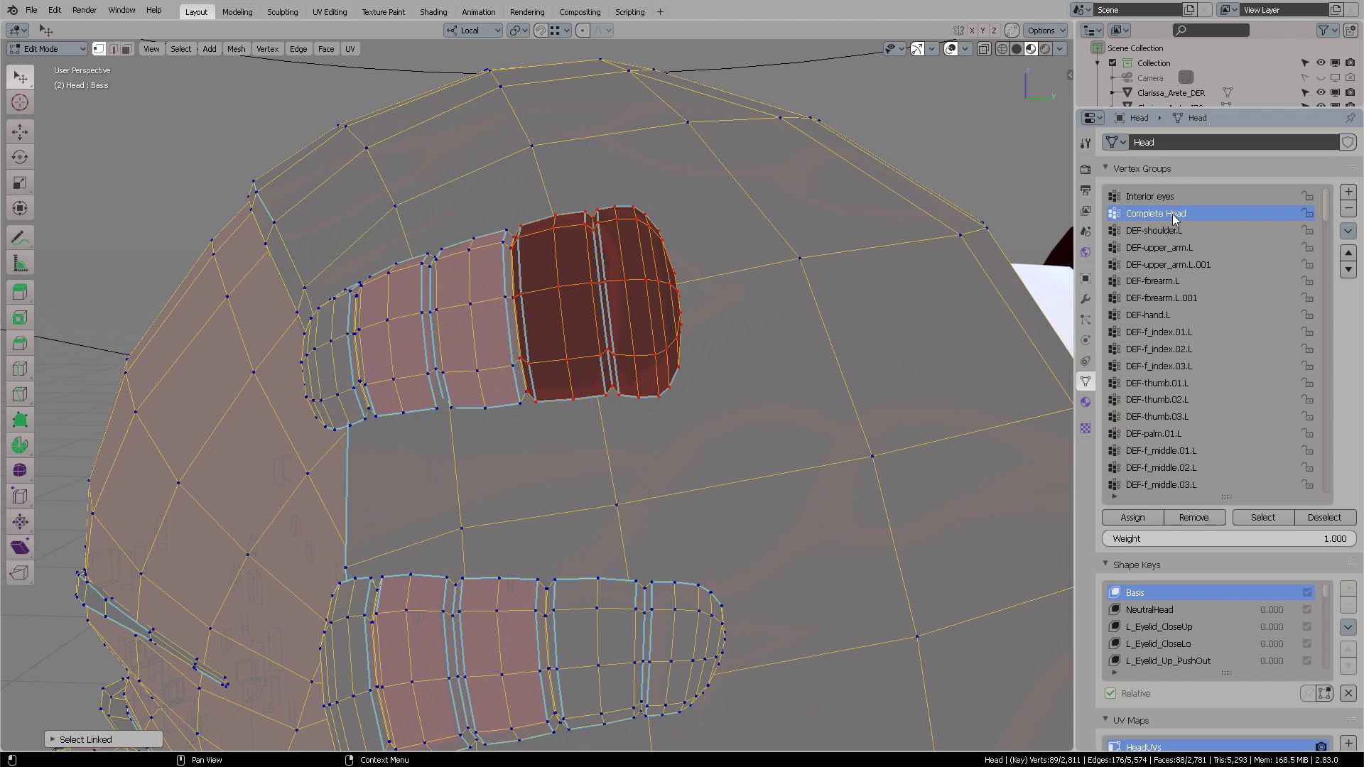
- Switch the Head mesh back to Weight Paint mode with the whole head in view
{"action": "scroll", "coordinate": [839, 407], "scroll_direction": "down", "scroll_amount": 7}
{"action": "middle_click_drag", "start_coordinate": [839, 407], "coordinate": [837, 382]}
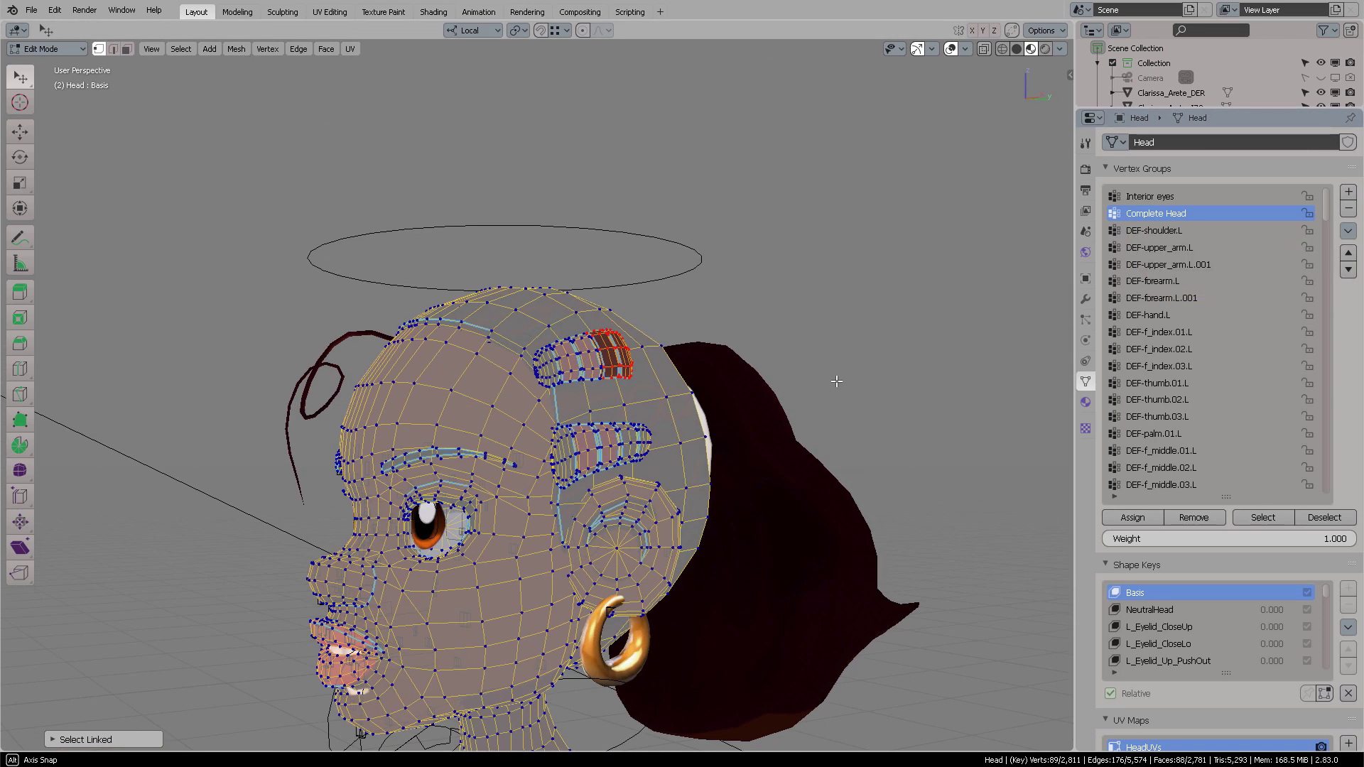
{"action": "key", "text": "ctrl+Tab"}
{"action": "left_click", "coordinate": [743, 327]}
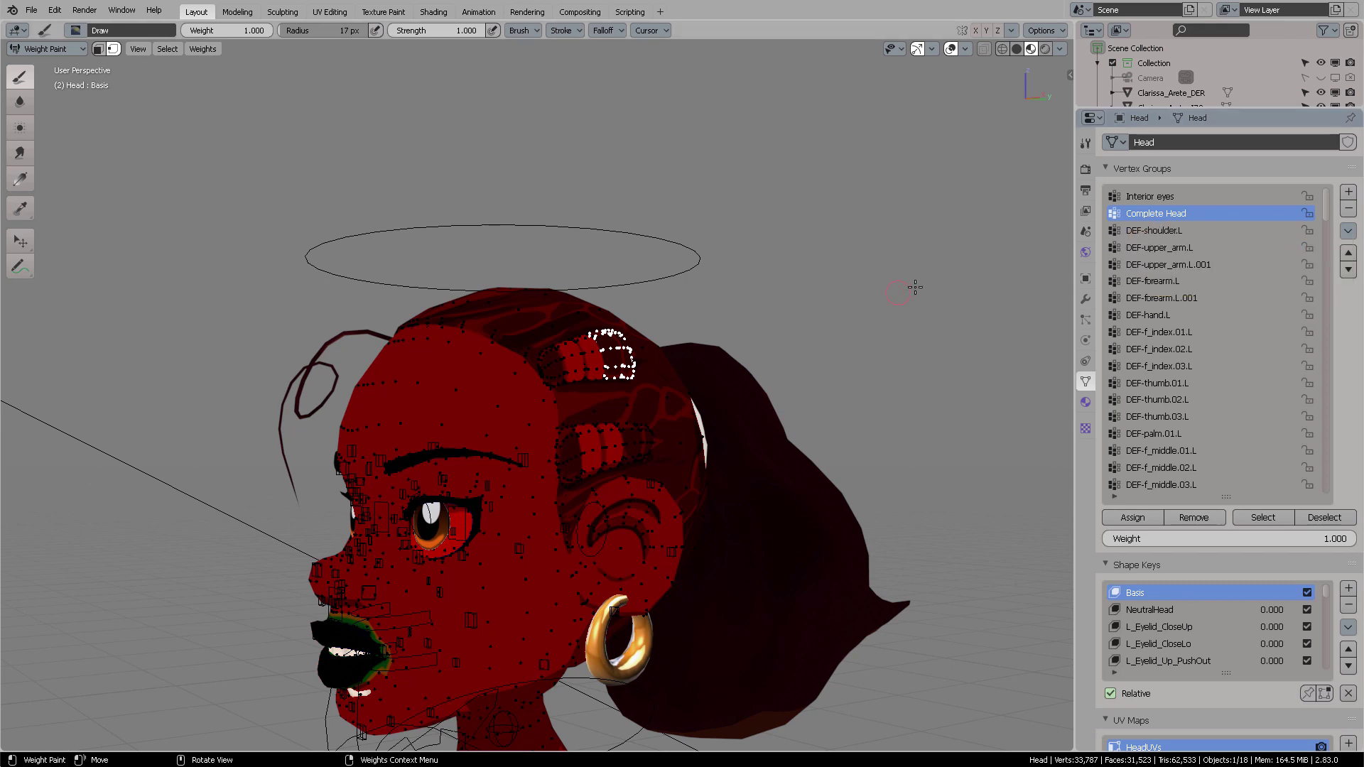
- Examine the Complete Head weights on the raised strips and across the side and front of the head
{"action": "scroll", "coordinate": [777, 300], "scroll_direction": "up", "scroll_amount": 8}
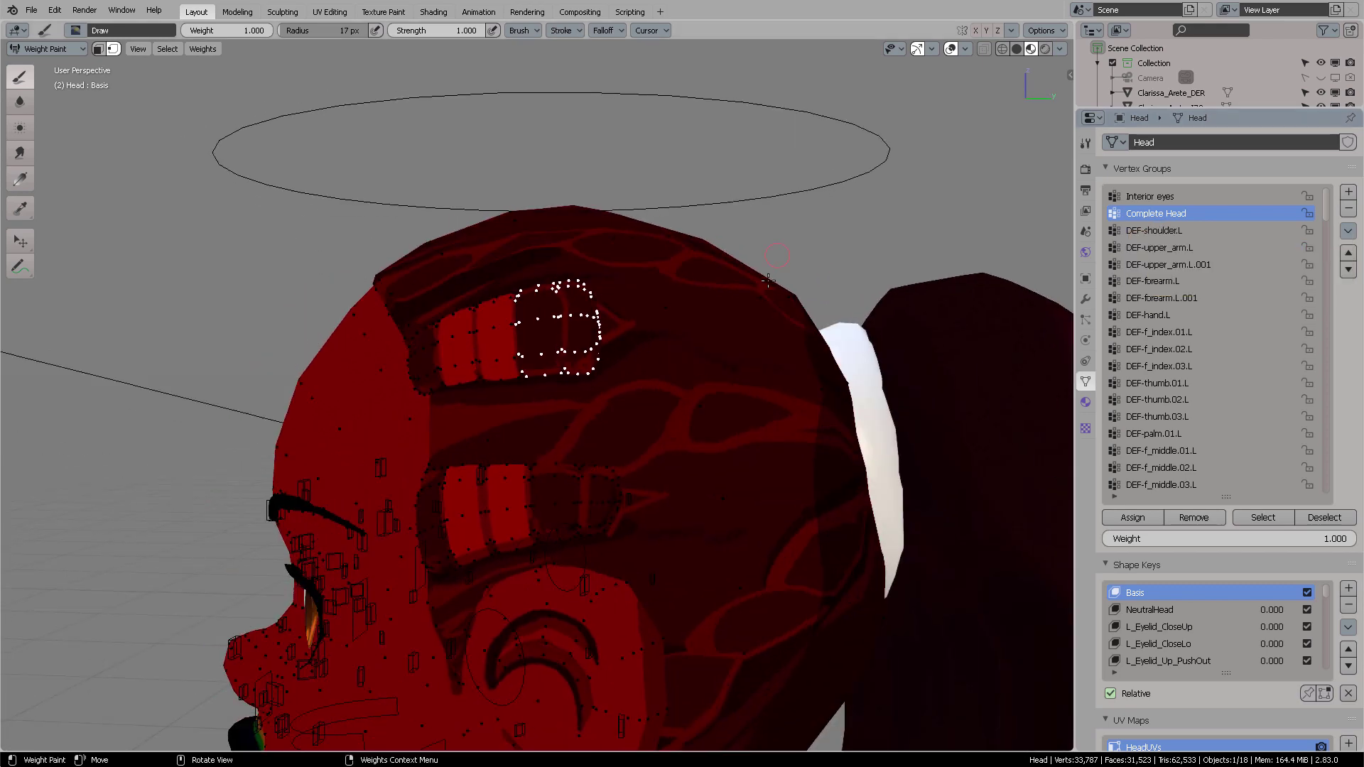
{"action": "middle_click_drag", "start_coordinate": [798, 244], "coordinate": [711, 268], "text": "shift"}
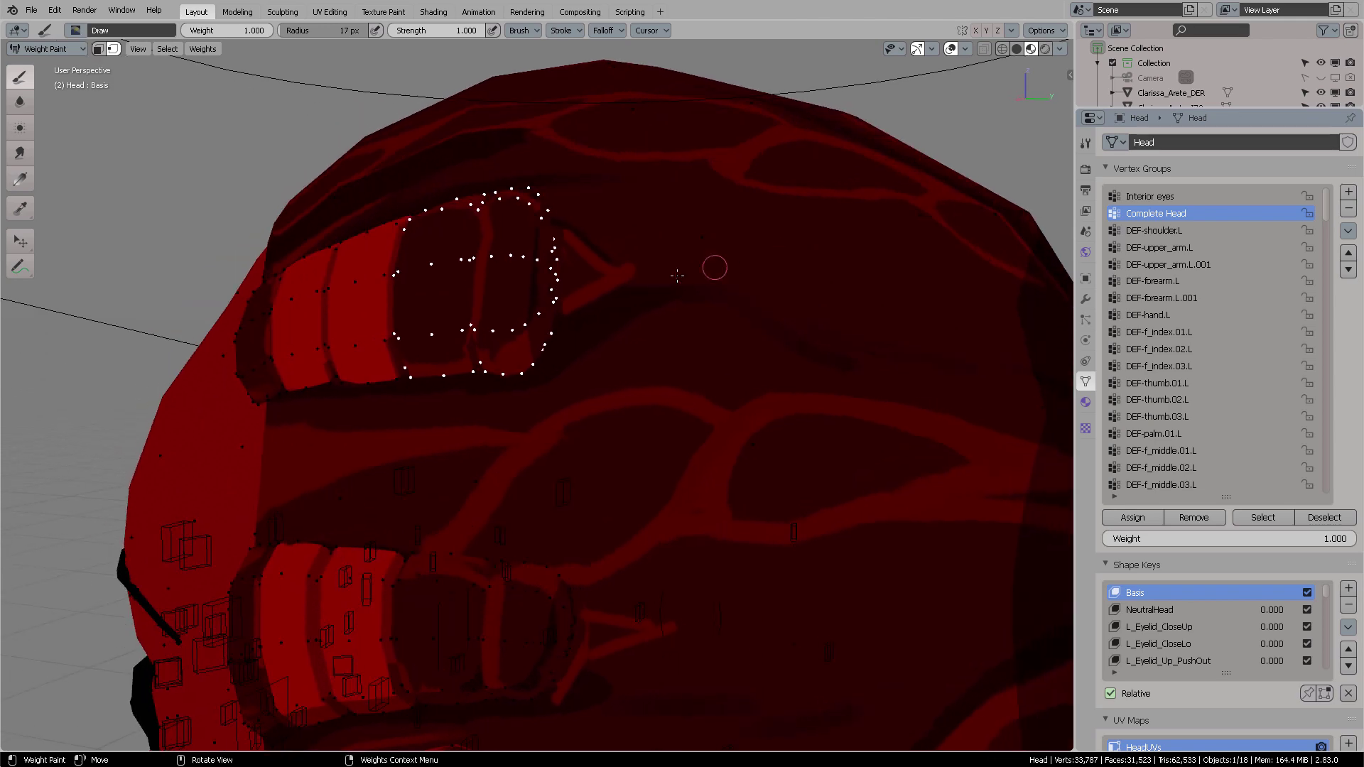
{"action": "scroll", "coordinate": [627, 335], "scroll_direction": "down", "scroll_amount": 4}
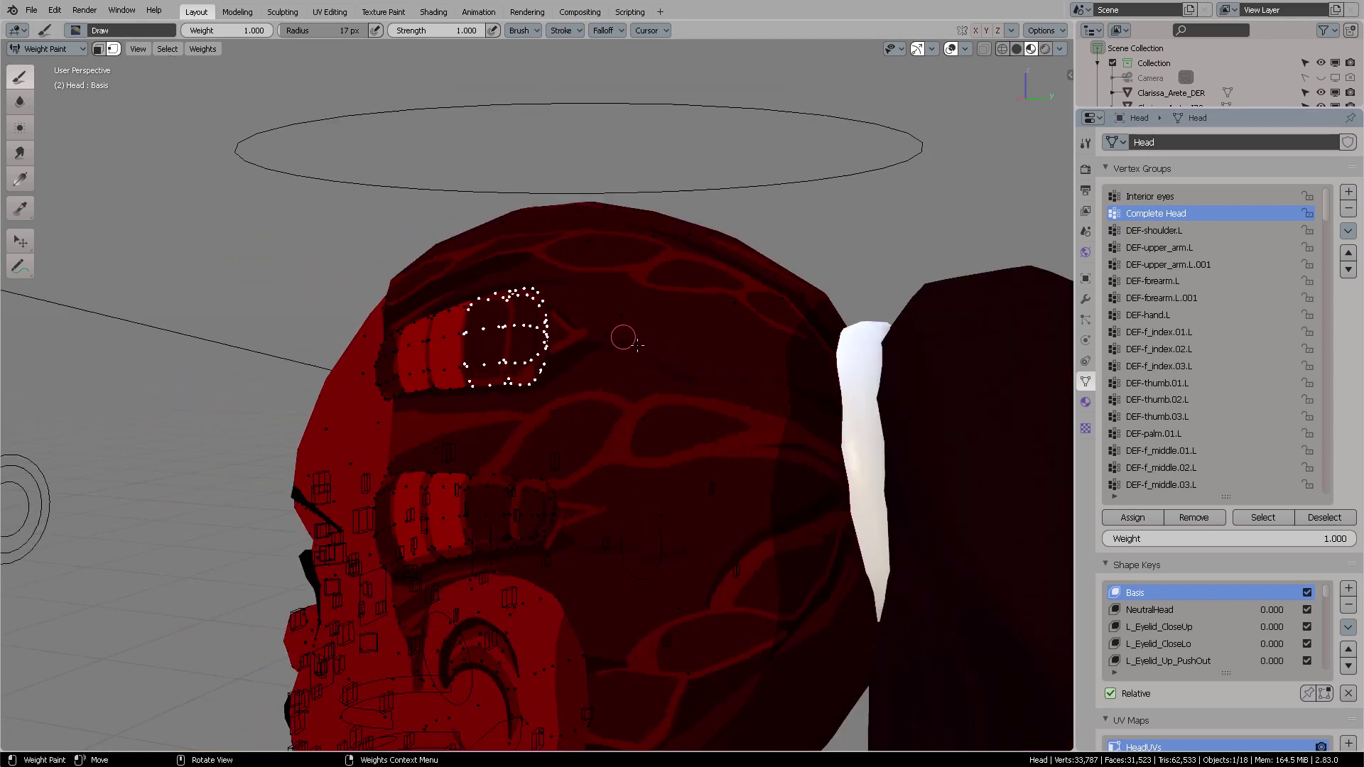
{"action": "middle_click_drag", "start_coordinate": [678, 349], "coordinate": [827, 335]}
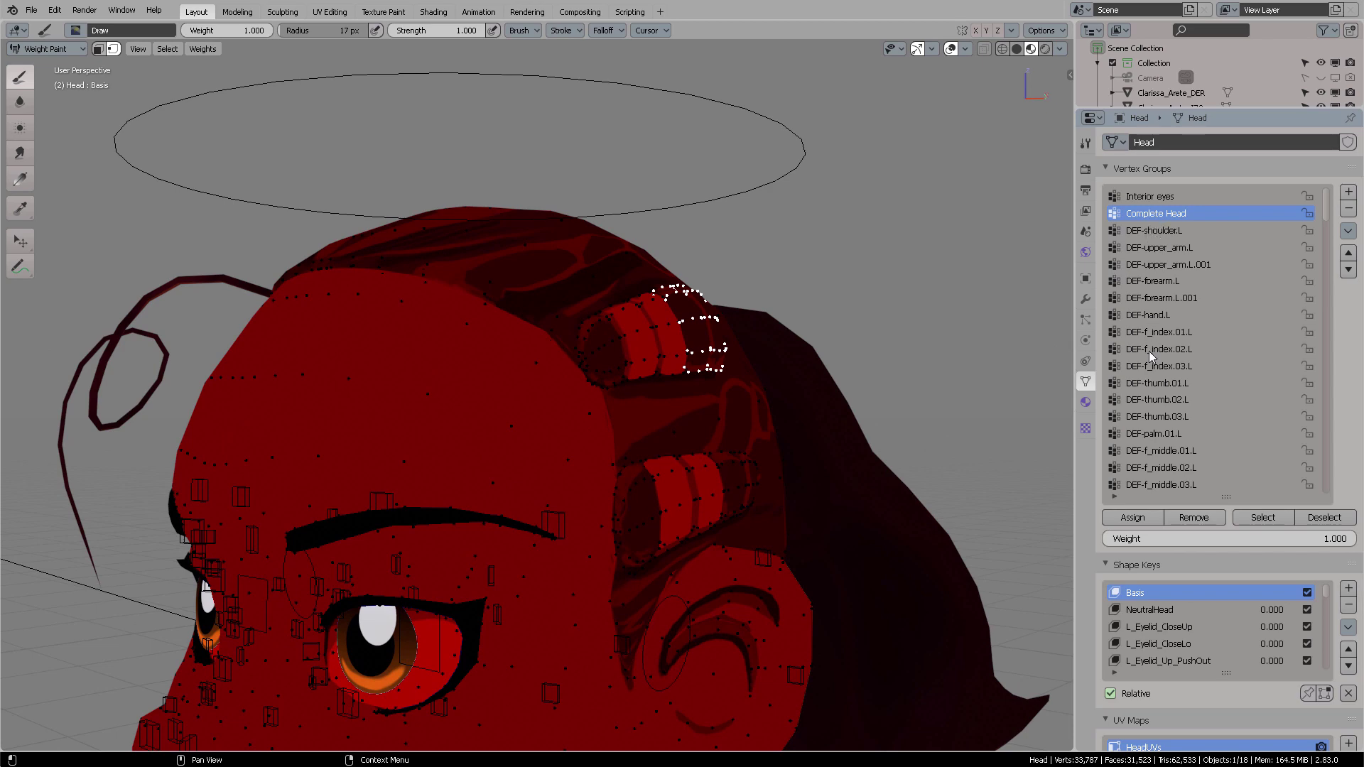
{"action": "middle_click_drag", "start_coordinate": [906, 313], "coordinate": [799, 299]}
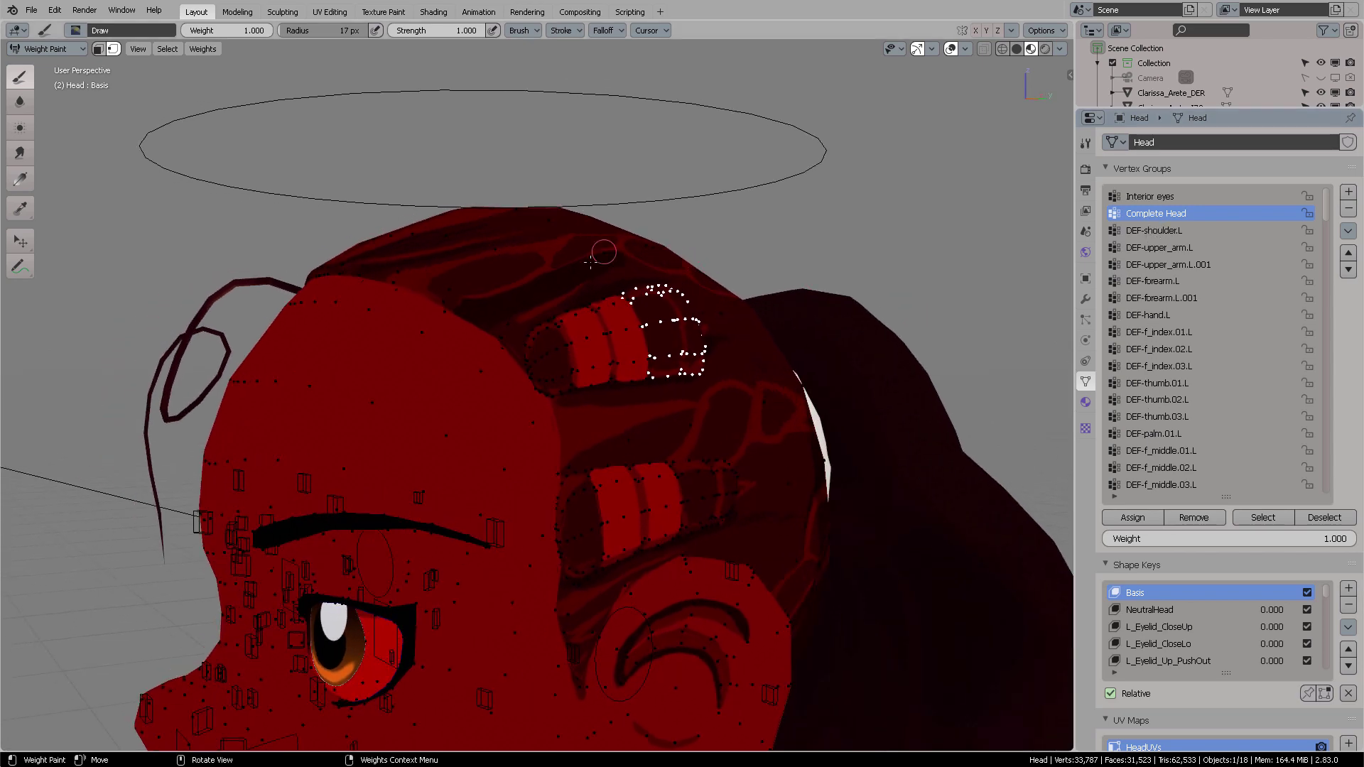
{"action": "middle_click_drag", "start_coordinate": [678, 263], "coordinate": [694, 271]}
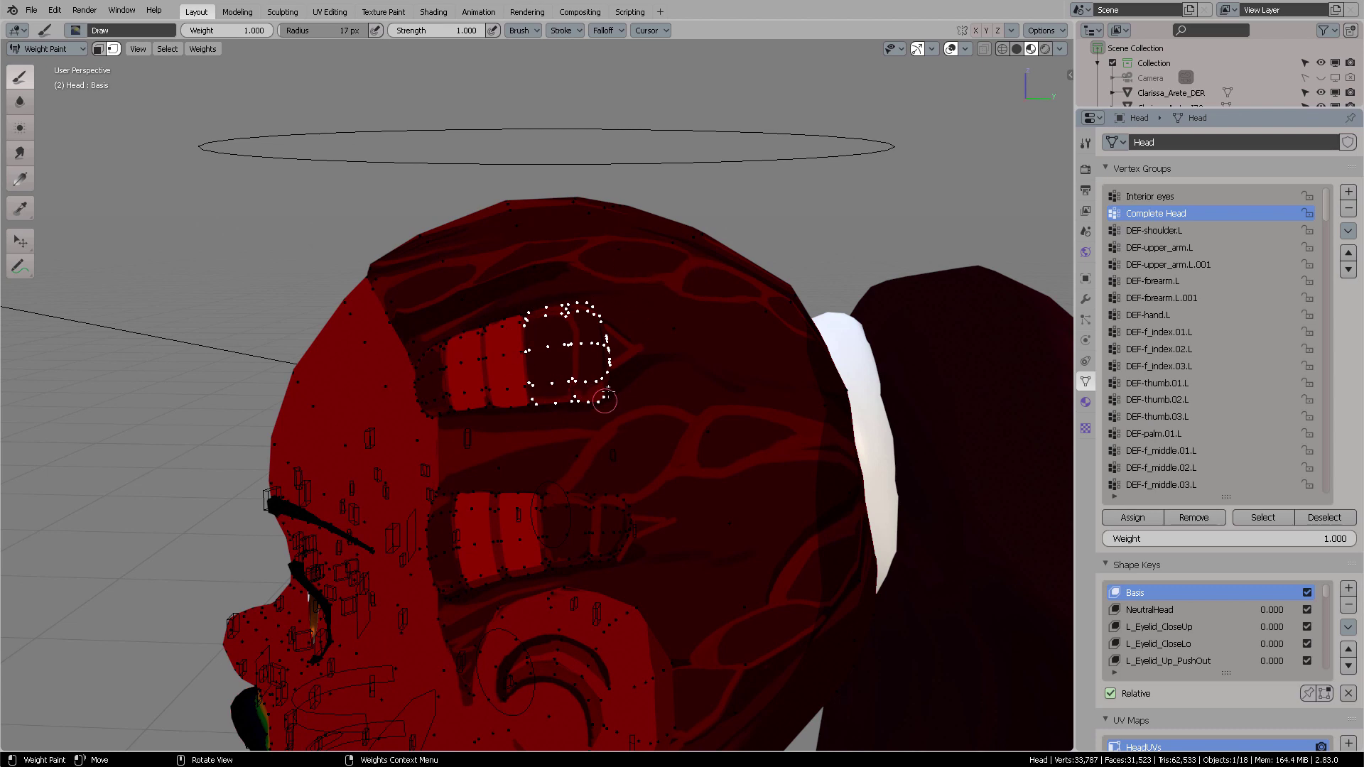
{"action": "middle_click_drag", "start_coordinate": [657, 335], "coordinate": [698, 322]}
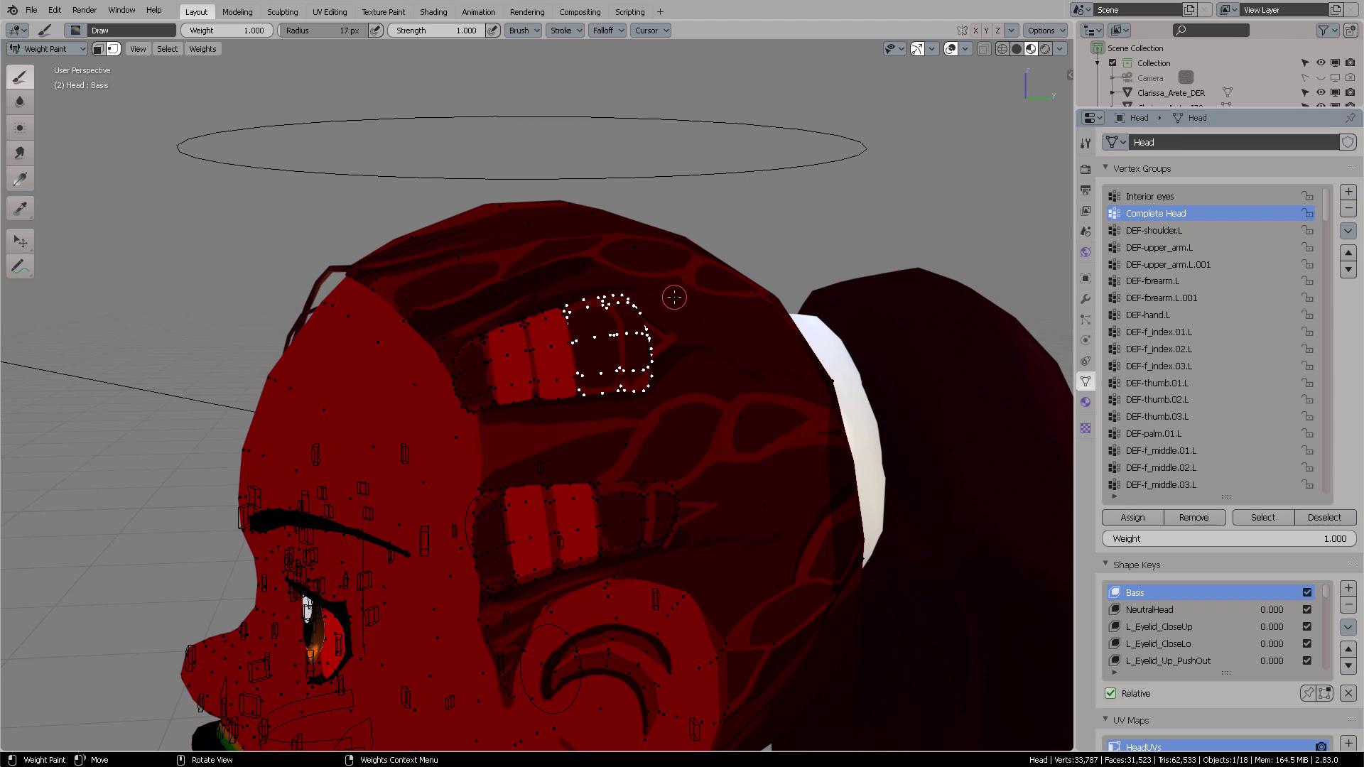
{"action": "middle_click_drag", "start_coordinate": [667, 306], "coordinate": [626, 263]}
- Examine the head weights of the deform bone vertex groups, from DEF-shoulder.L through the brow groups and back to DEF-spine.006
{"action": "left_click", "coordinate": [1163, 232]}
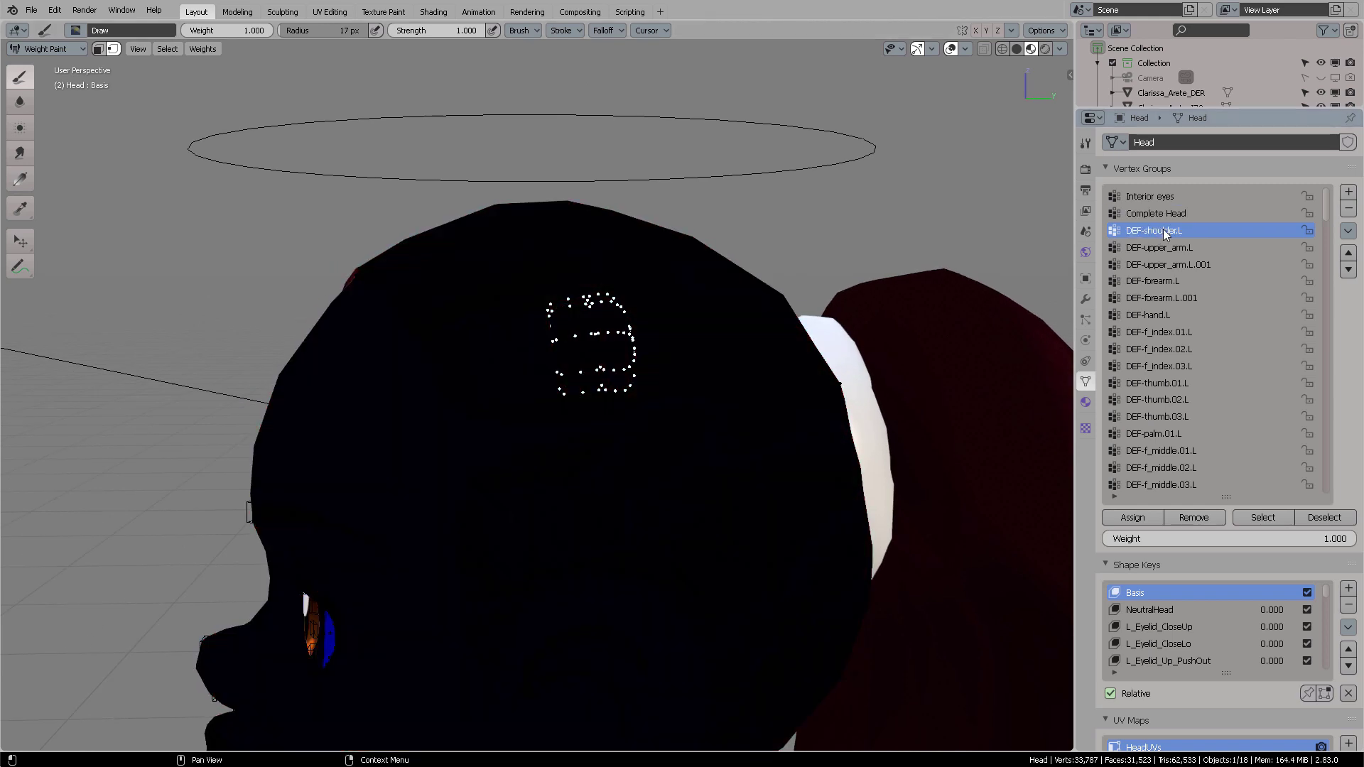
{"action": "key", "text": "Down"}
{"action": "key", "text": "Down"}
{"action": "key", "text": "Down"}
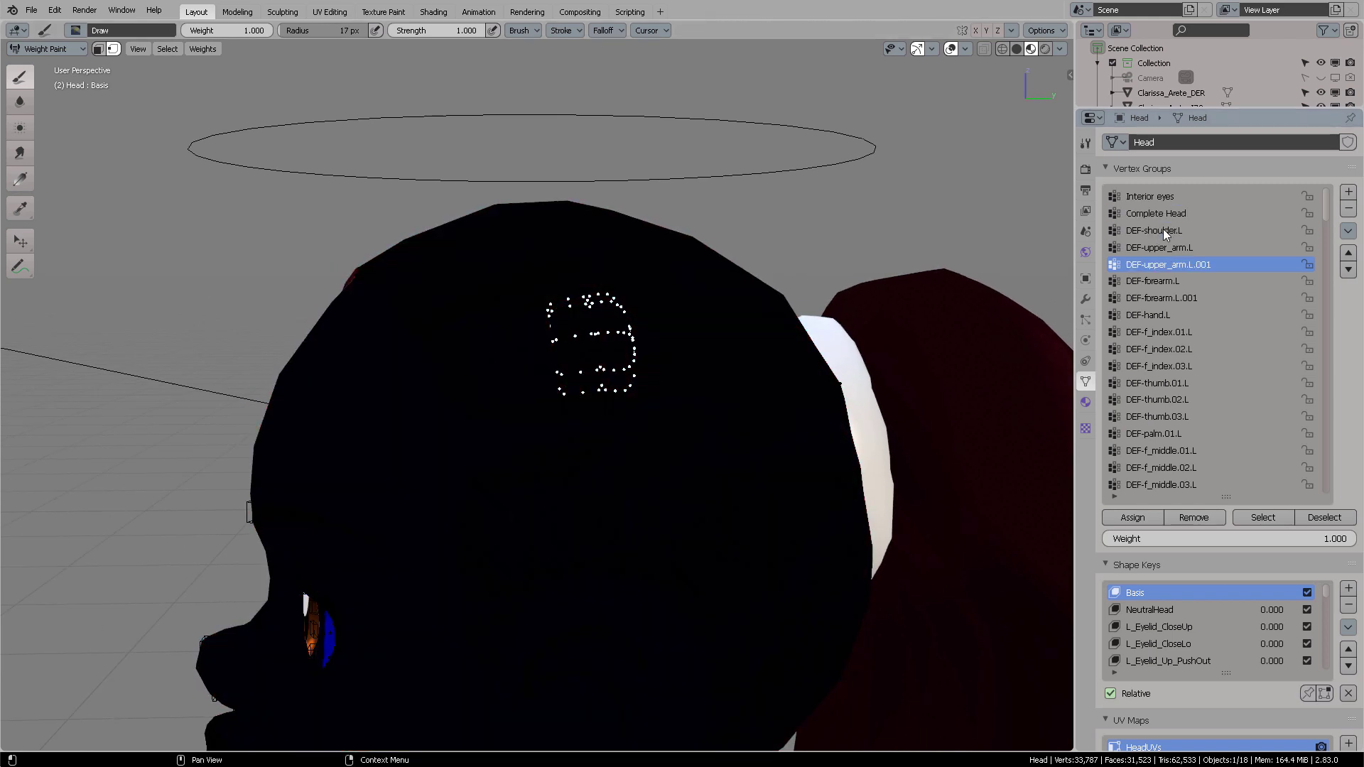
{"action": "key", "text": "Down"}
{"action": "key", "text": "Down"}
{"action": "key", "text": "Down"}
{"action": "key", "text": "Down"}
{"action": "key", "text": "Down"}
{"action": "key", "text": "Down"}
{"action": "key", "text": "Down"}
{"action": "key", "text": "Down"}
{"action": "key", "text": "Down"}
{"action": "key", "text": "Down"}
{"action": "key", "text": "Down"}
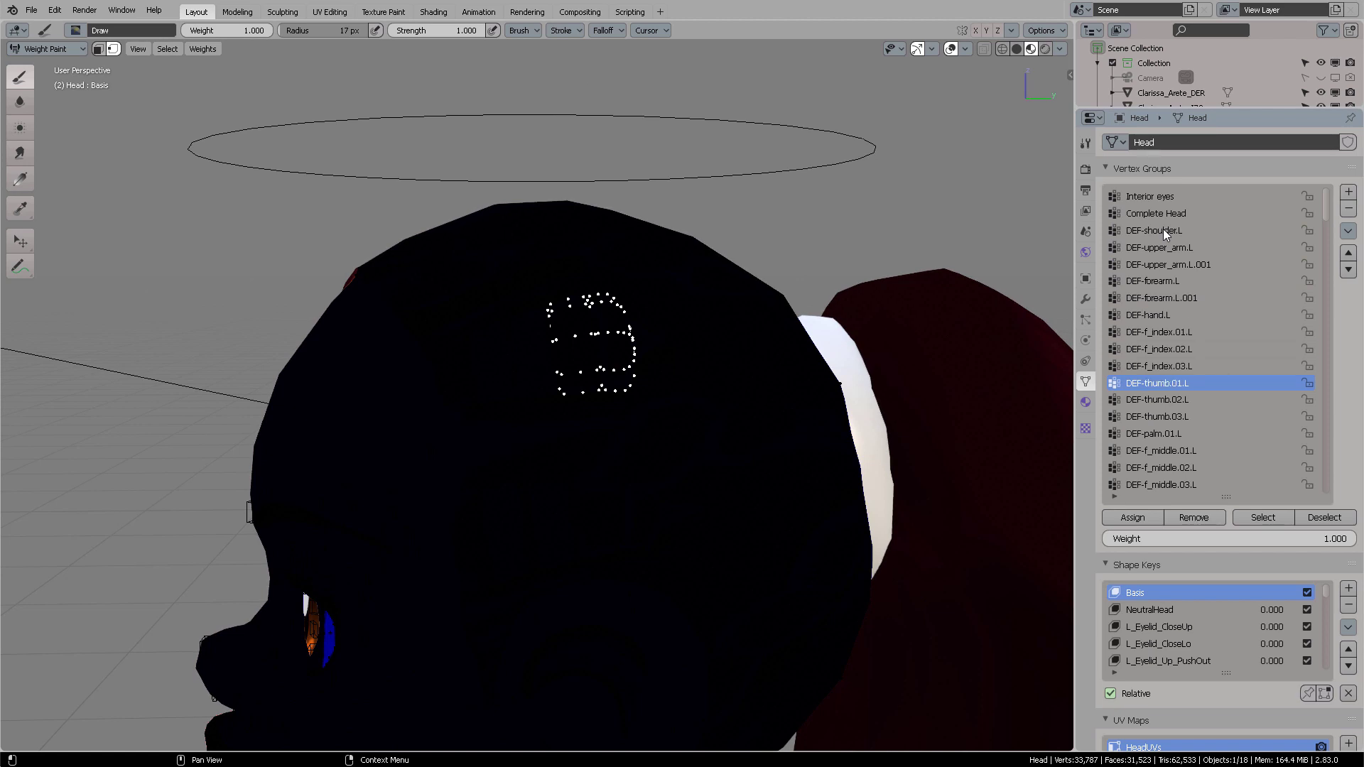
{"action": "key", "text": "Down"}
{"action": "key", "text": "Down"}
{"action": "key", "text": "Down"}
{"action": "key", "text": "Down"}
{"action": "key", "text": "Down"}
{"action": "key", "text": "Down"}
{"action": "key", "text": "Down"}
{"action": "key", "text": "Down"}
{"action": "key", "text": "Down"}
{"action": "key", "text": "Down"}
{"action": "key", "text": "Down"}
{"action": "key", "text": "Down"}
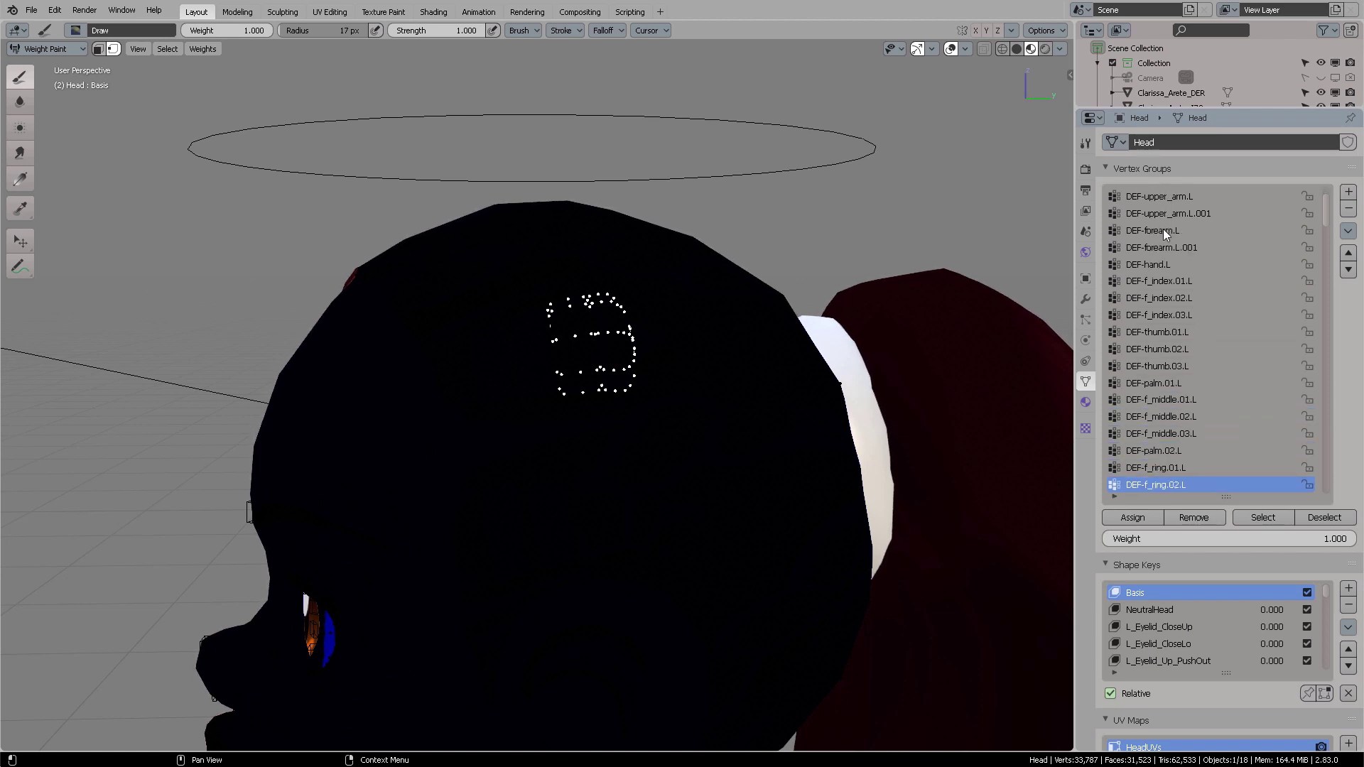
{"action": "key", "text": "Down"}
{"action": "key", "text": "Down"}
{"action": "key", "text": "Down"}
{"action": "key", "text": "Down"}
{"action": "key", "text": "Down"}
{"action": "key", "text": "Down"}
{"action": "key", "text": "Down"}
{"action": "key", "text": "Down"}
{"action": "key", "text": "Down"}
{"action": "key", "text": "Down"}
{"action": "key", "text": "Down"}
{"action": "key", "text": "Down"}
{"action": "key", "text": "Down"}
{"action": "key", "text": "Down"}
{"action": "key", "text": "Down"}
{"action": "key", "text": "Down"}
{"action": "key", "text": "Down"}
{"action": "key", "text": "Down"}
{"action": "key", "text": "Down"}
{"action": "key", "text": "Down"}
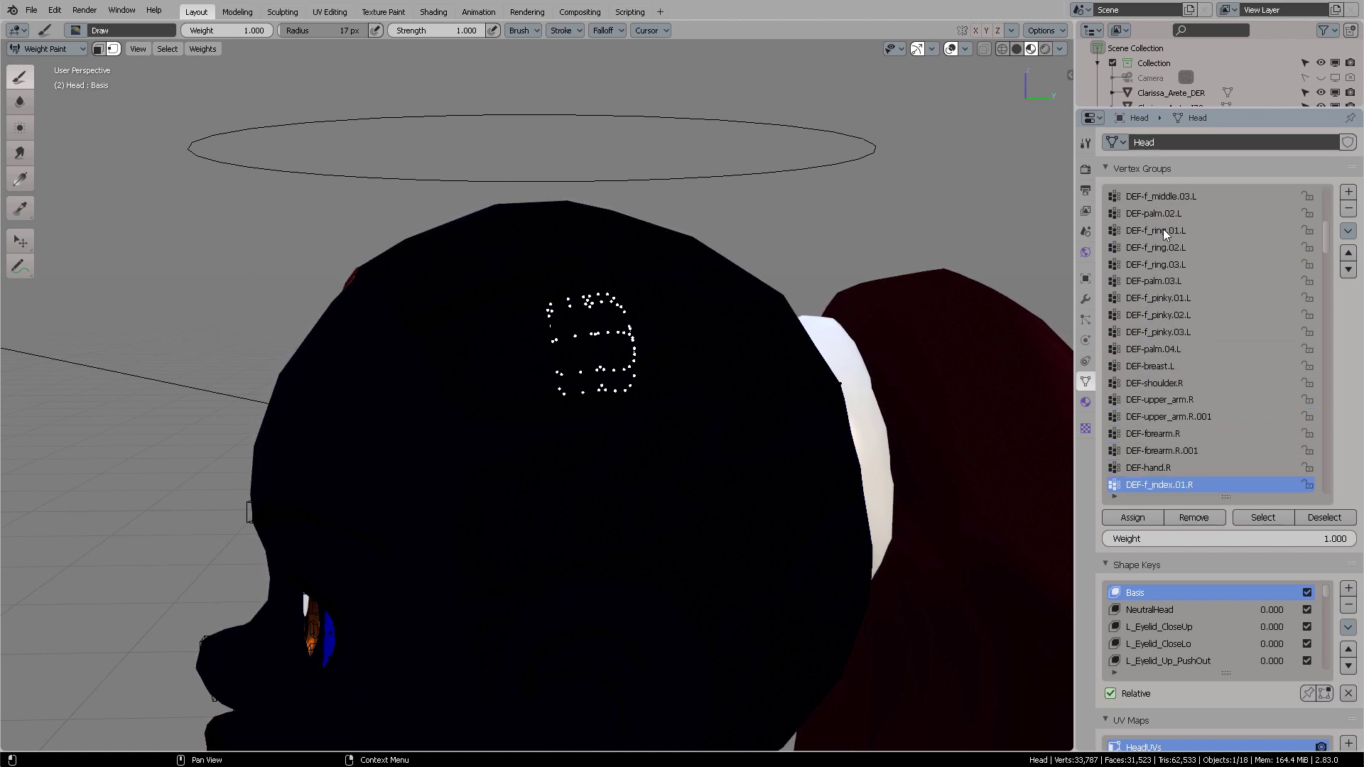
{"action": "key", "text": "Down"}
{"action": "key", "text": "Down"}
{"action": "key", "text": "Down"}
{"action": "key", "text": "Down"}
{"action": "key", "text": "Down"}
{"action": "key", "text": "Down"}
{"action": "key", "text": "Down"}
{"action": "key", "text": "Down"}
{"action": "key", "text": "Down"}
{"action": "key", "text": "Down"}
{"action": "key", "text": "Down"}
{"action": "key", "text": "Down"}
{"action": "key", "text": "Down"}
{"action": "key", "text": "Down"}
{"action": "key", "text": "Down"}
{"action": "key", "text": "Down"}
{"action": "key", "text": "Down"}
{"action": "key", "text": "Down"}
{"action": "key", "text": "Down"}
{"action": "key", "text": "Down"}
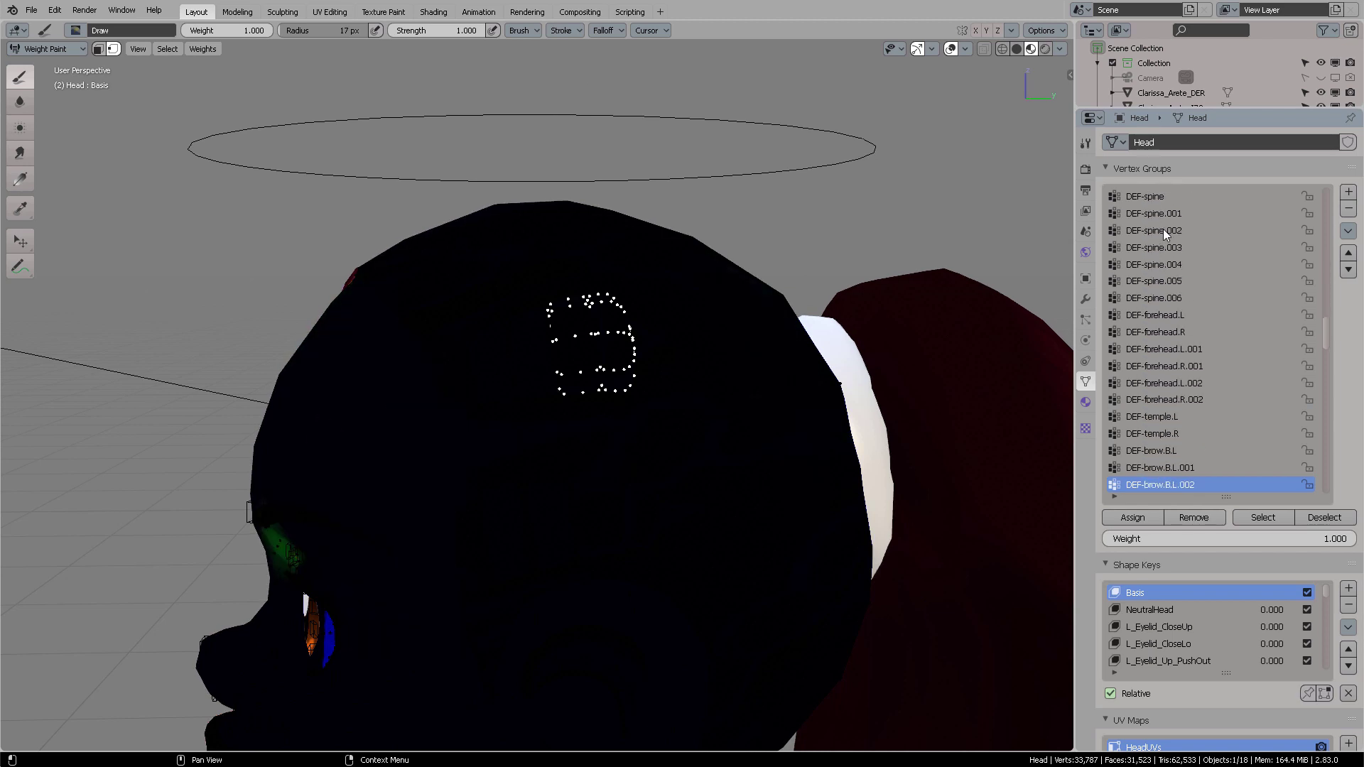
{"action": "key", "text": "Up"}
{"action": "key", "text": "Up"}
{"action": "key", "text": "Up"}
{"action": "key", "text": "Up"}
{"action": "key", "text": "Up"}
{"action": "key", "text": "Up"}
{"action": "key", "text": "Up"}
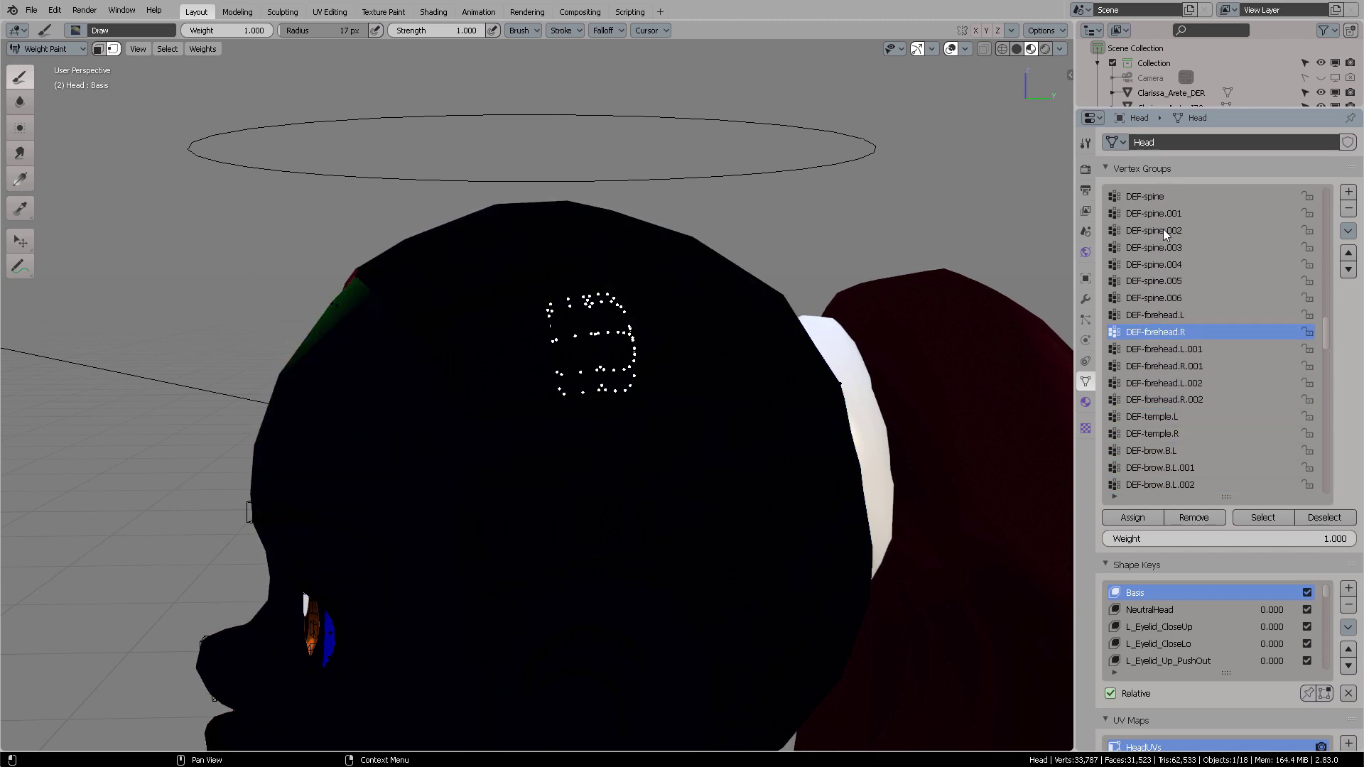
{"action": "key", "text": "Down"}
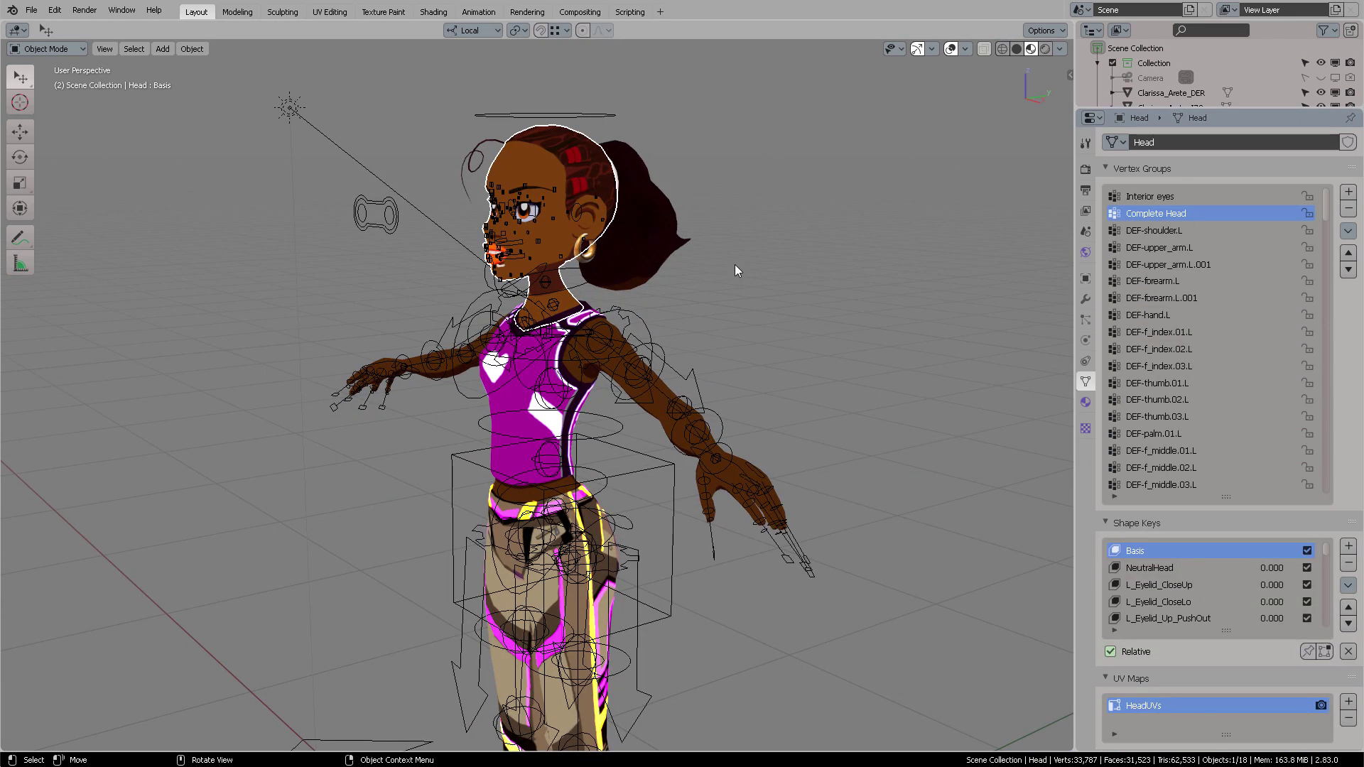
- Leave Weight Paint mode, select the rig and put it in Edit Mode
{"action": "key", "text": "ctrl+Tab"}
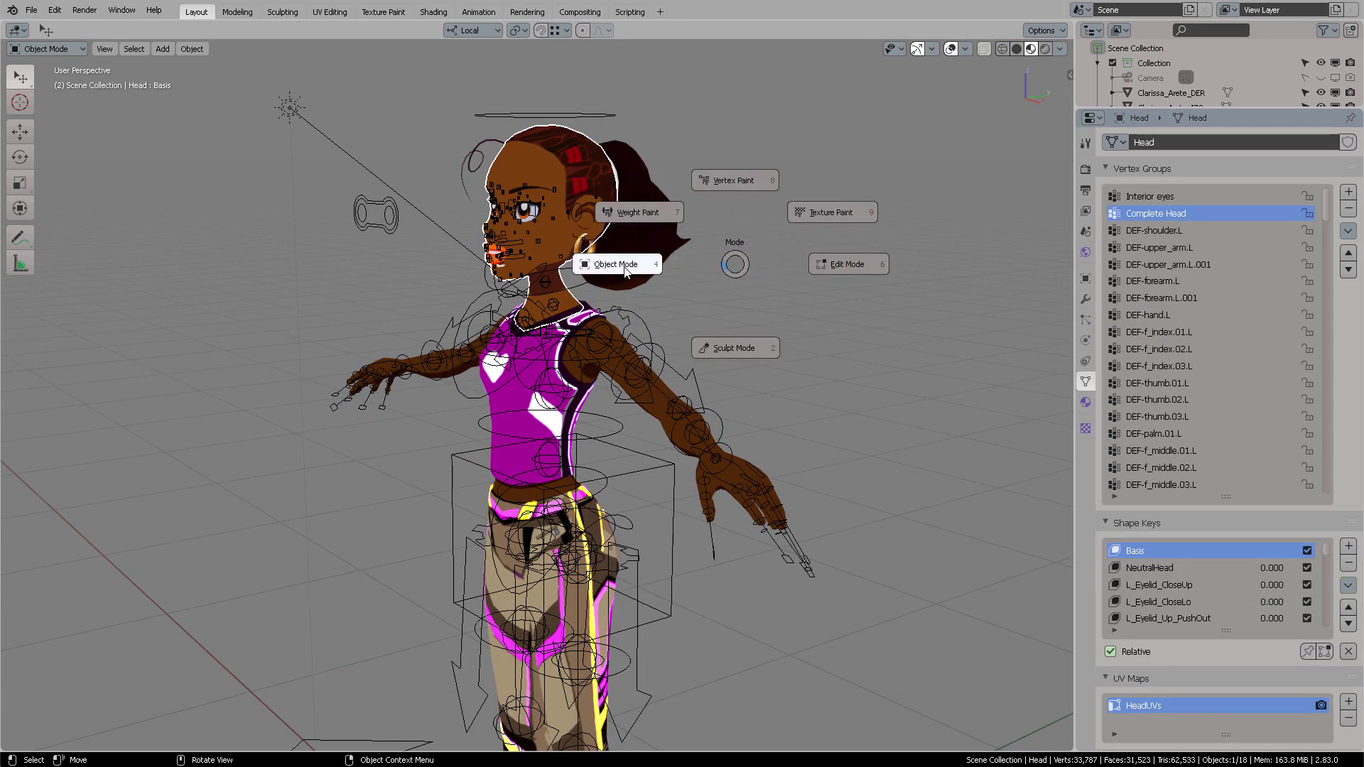
{"action": "left_click", "coordinate": [625, 234]}
{"action": "left_click", "coordinate": [513, 114]}
{"action": "key", "text": "ctrl+Tab"}
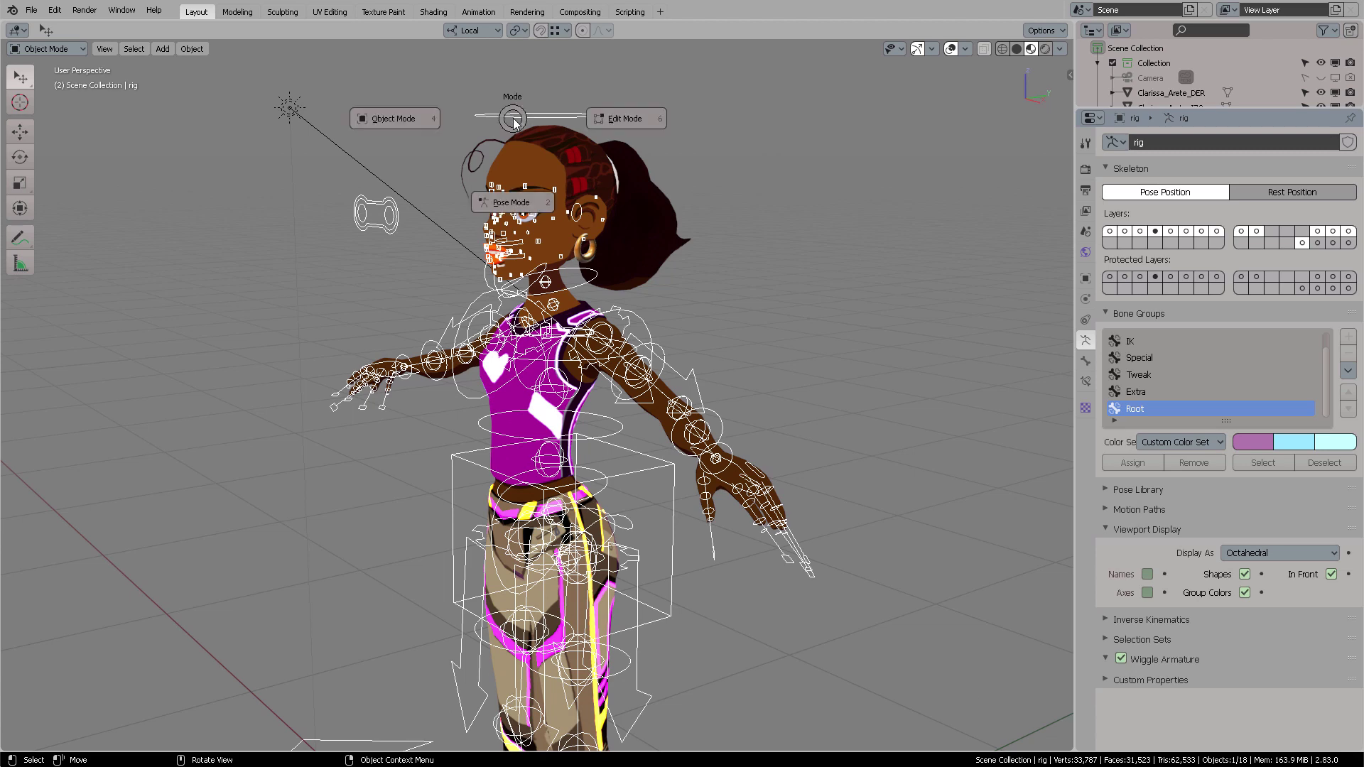
{"action": "left_click", "coordinate": [621, 117]}
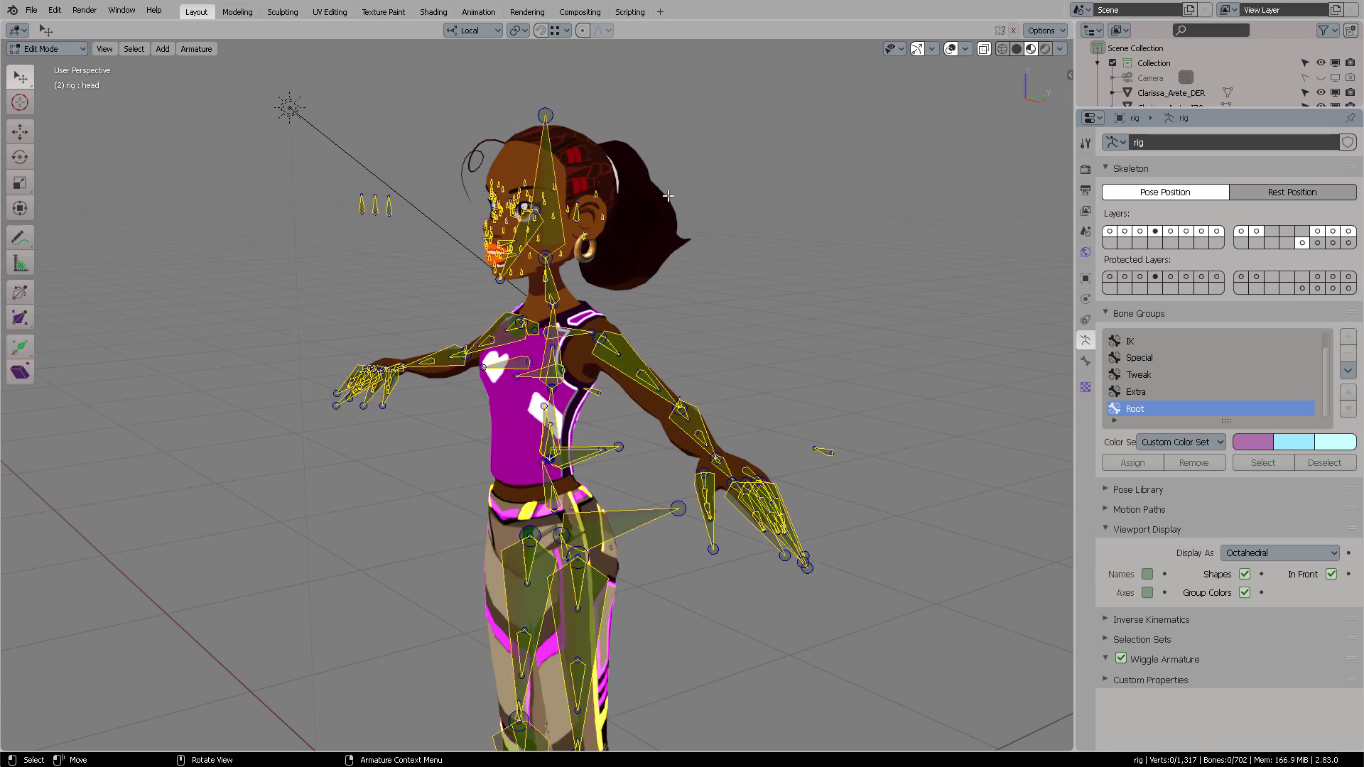
- Display only the rig's deform bone layer and select the large DEF-spine.006 bone running through the head
{"action": "middle_click_drag", "start_coordinate": [661, 125], "coordinate": [810, 250], "text": "shift"}
{"action": "scroll", "coordinate": [725, 268], "scroll_direction": "up", "scroll_amount": 4}
{"action": "scroll", "coordinate": [803, 263], "scroll_direction": "up", "scroll_amount": 2}
{"action": "middle_click_drag", "start_coordinate": [766, 336], "coordinate": [677, 276], "text": "shift"}
{"action": "left_click", "coordinate": [634, 262]}
{"action": "scroll", "coordinate": [731, 274], "scroll_direction": "down", "scroll_amount": 2}
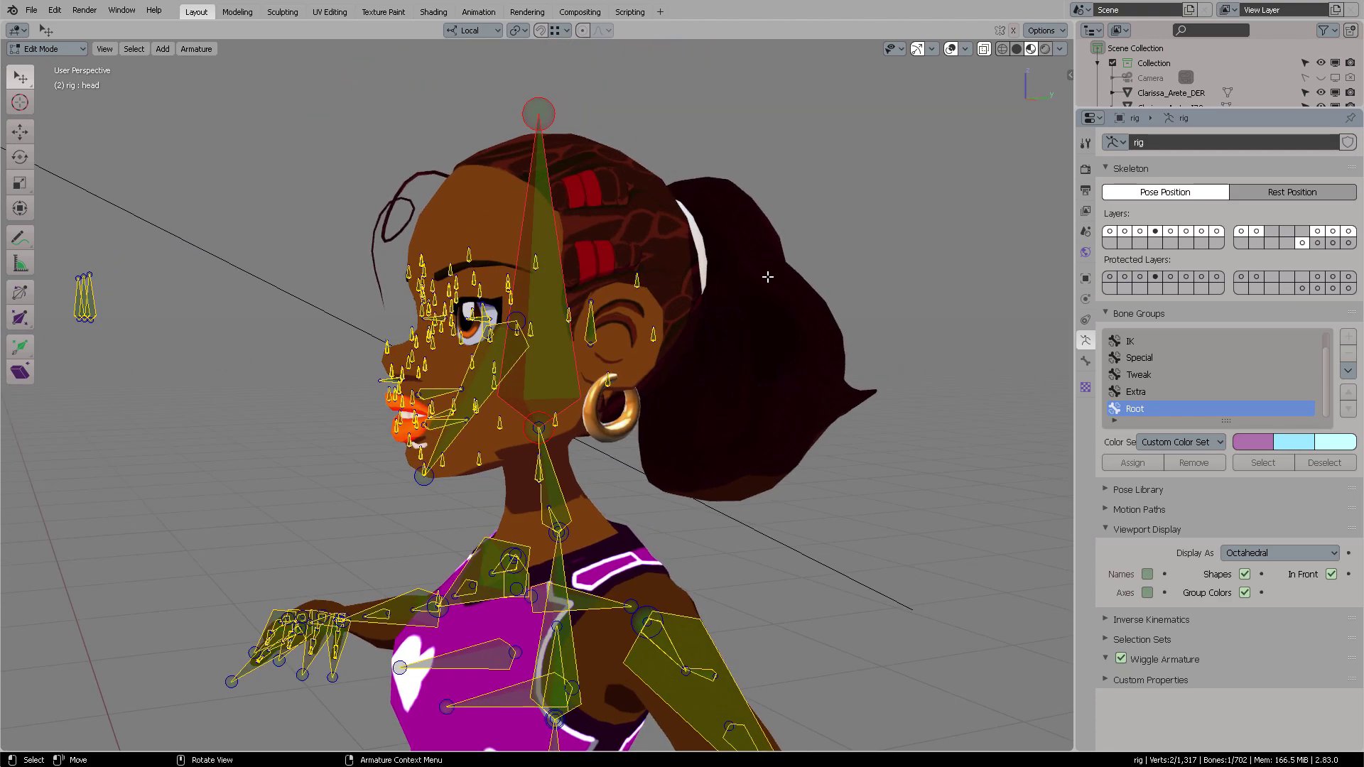
{"action": "left_click", "coordinate": [1319, 243]}
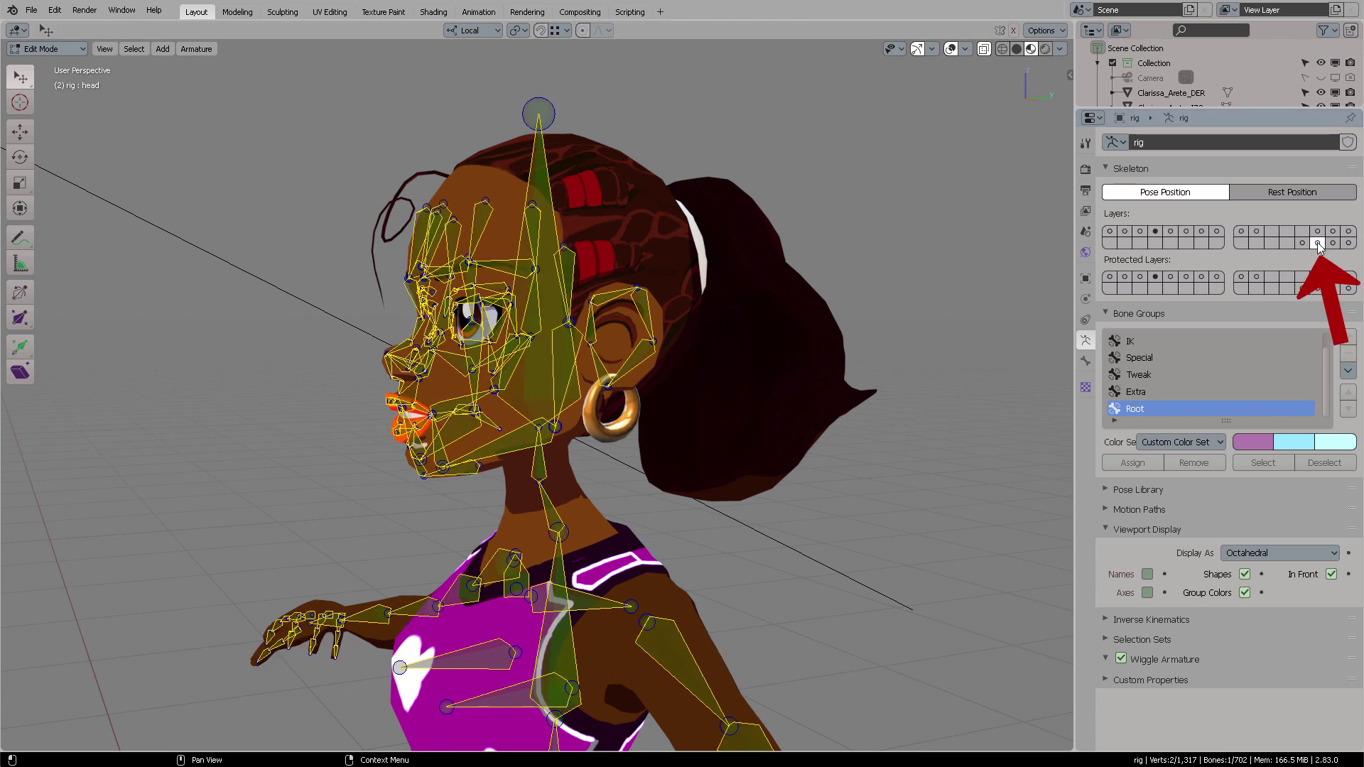
{"action": "left_click", "coordinate": [548, 183]}
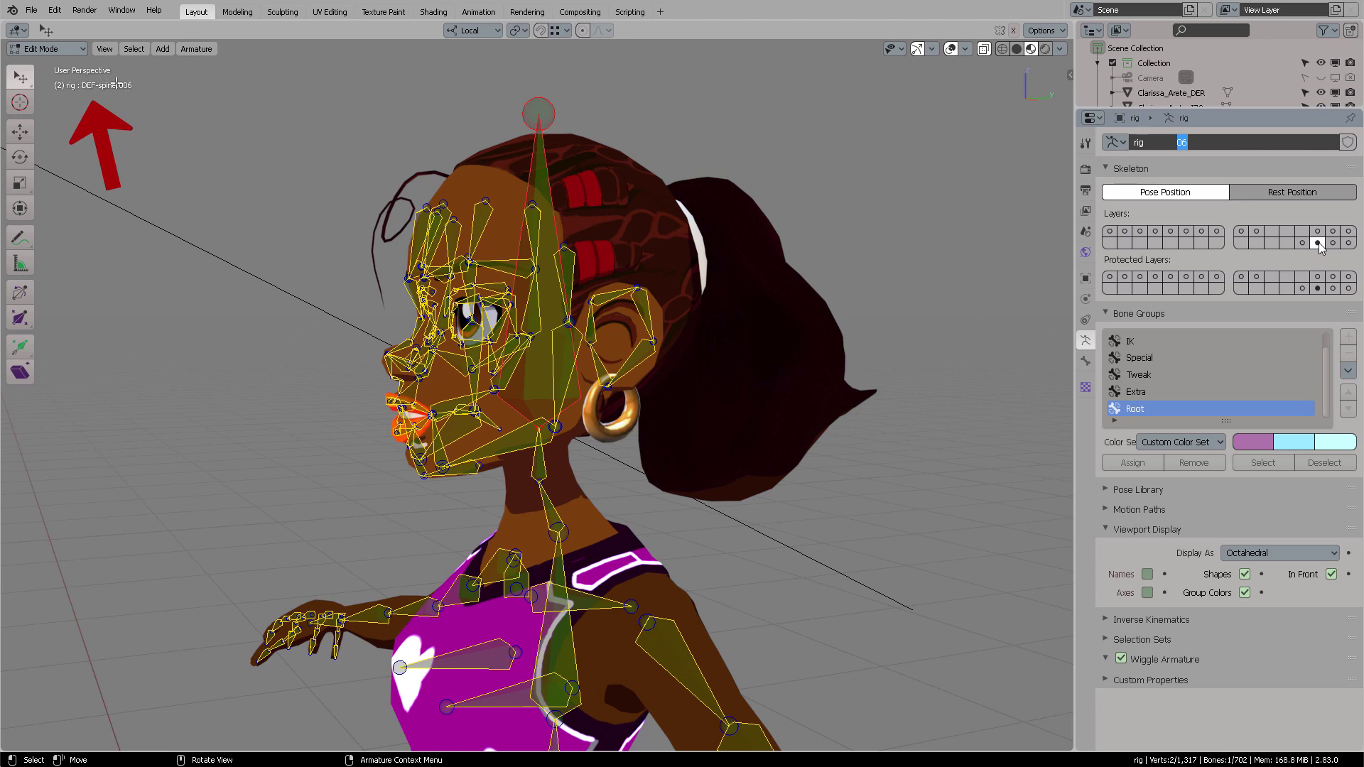
{"action": "middle_click_drag", "start_coordinate": [490, 170], "coordinate": [558, 191]}
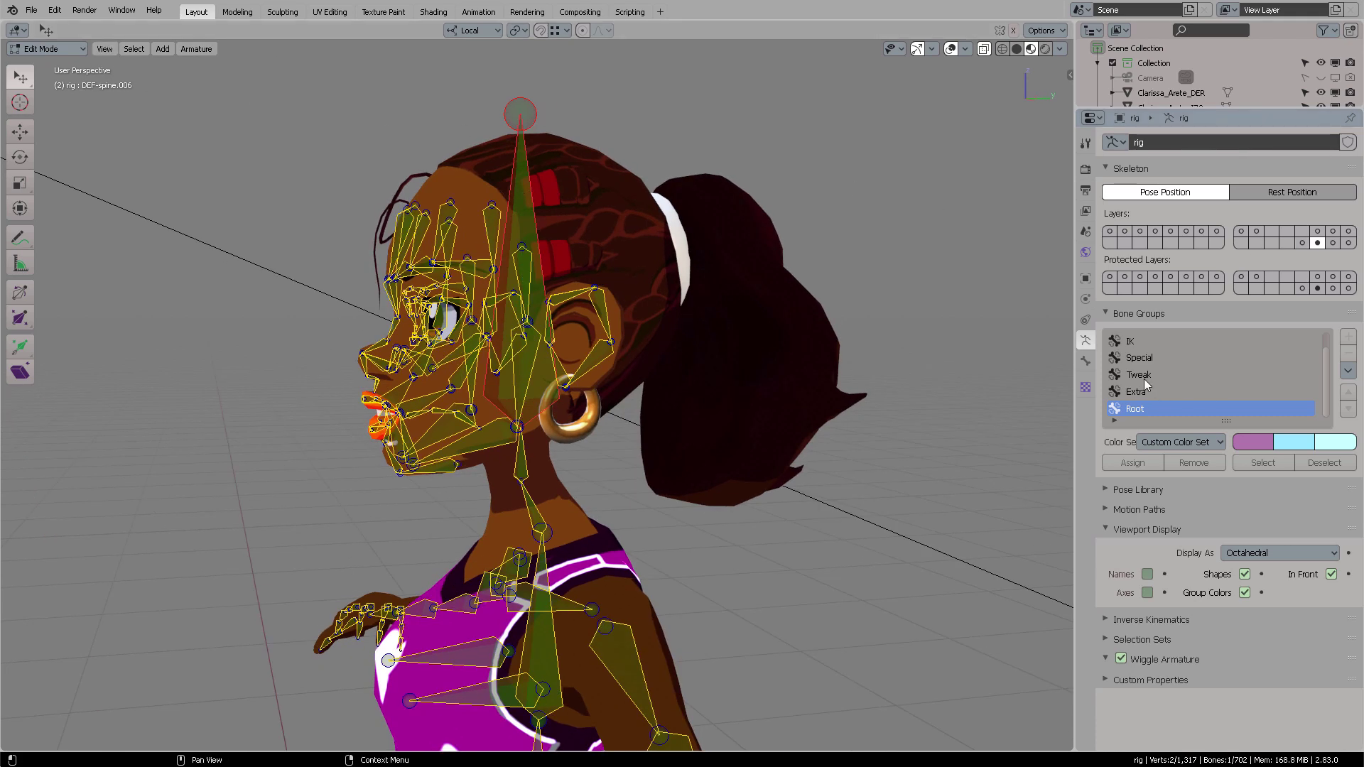
- Copy the name of the selected DEF-spine.006 bone from its bone properties
{"action": "left_click", "coordinate": [1086, 361]}
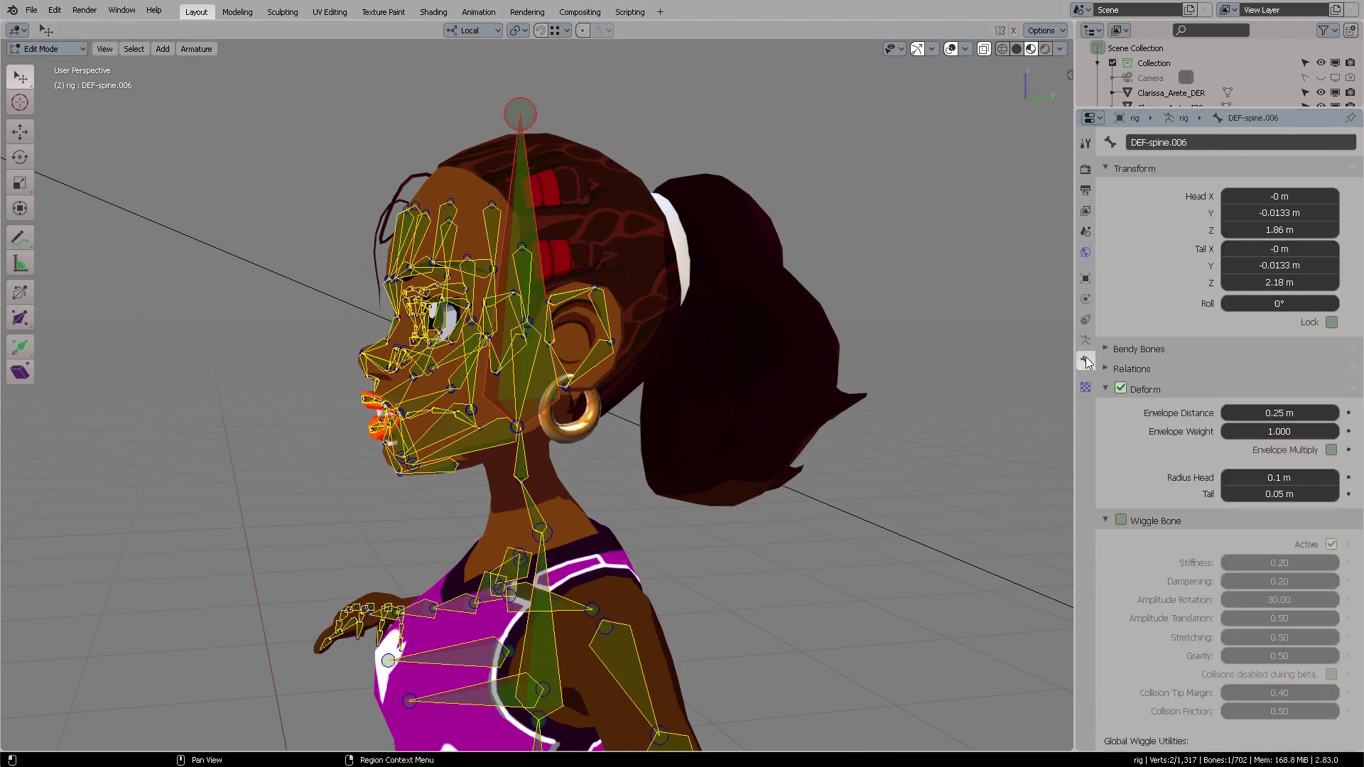
{"action": "left_click", "coordinate": [1190, 144]}
{"action": "key", "text": "Return"}
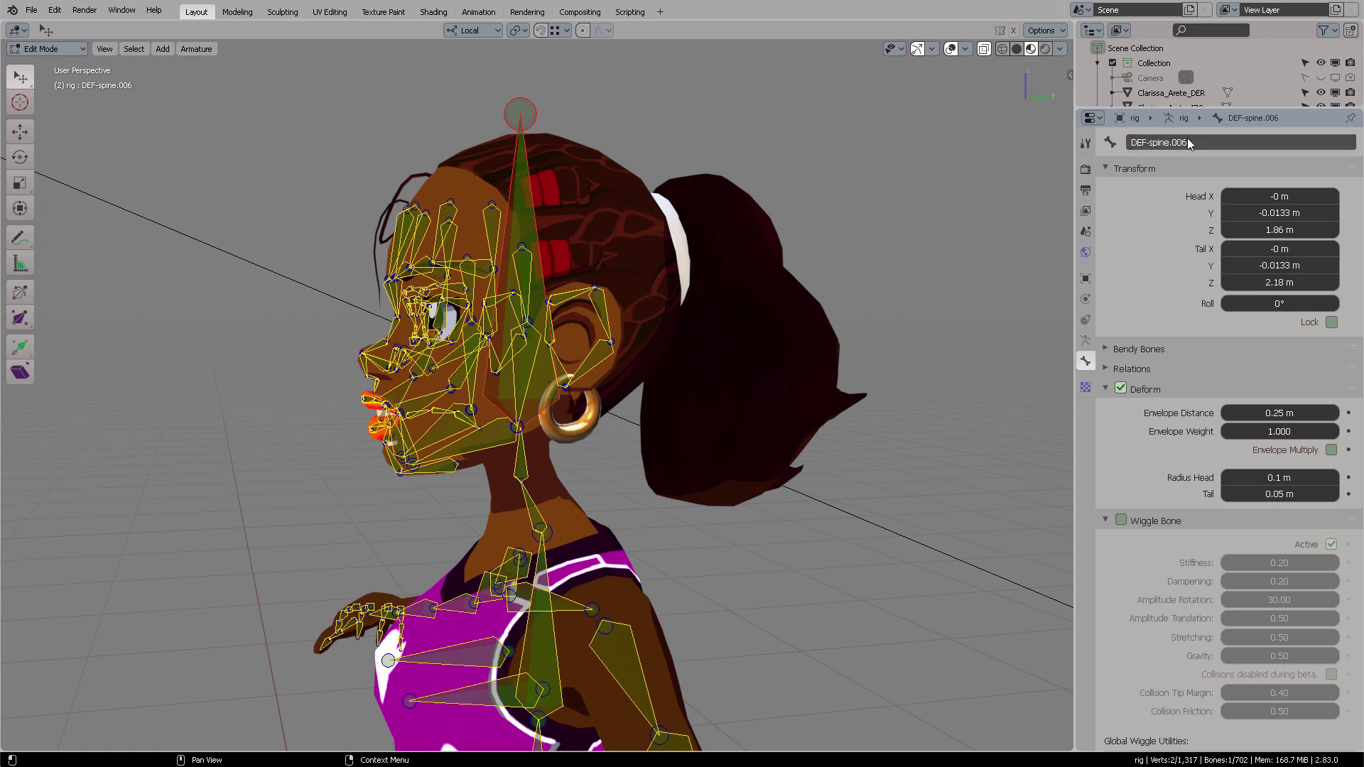
{"action": "left_click", "coordinate": [1185, 143]}
{"action": "key", "text": "Return"}
{"action": "key", "text": "ctrl+Tab"}
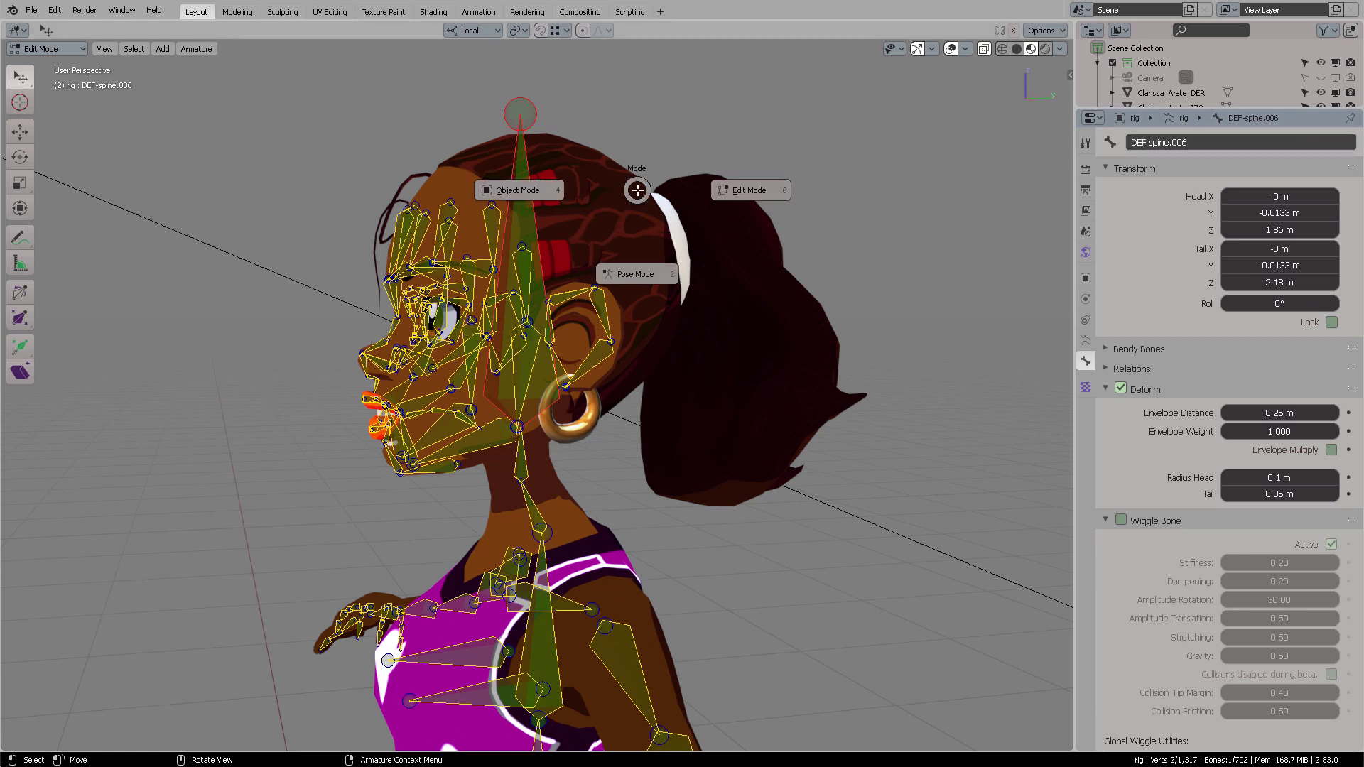
{"action": "left_click", "coordinate": [518, 191]}
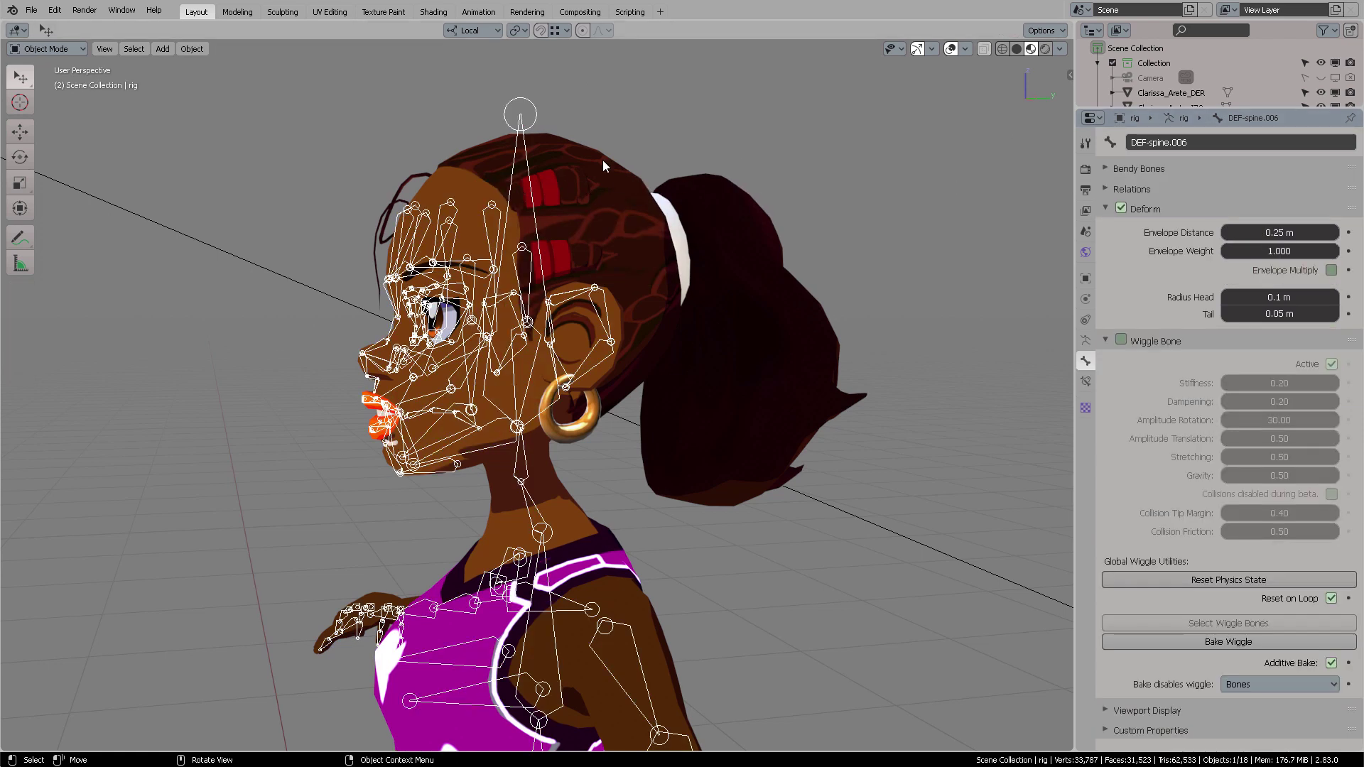
{"action": "key", "text": "ctrl+Tab"}
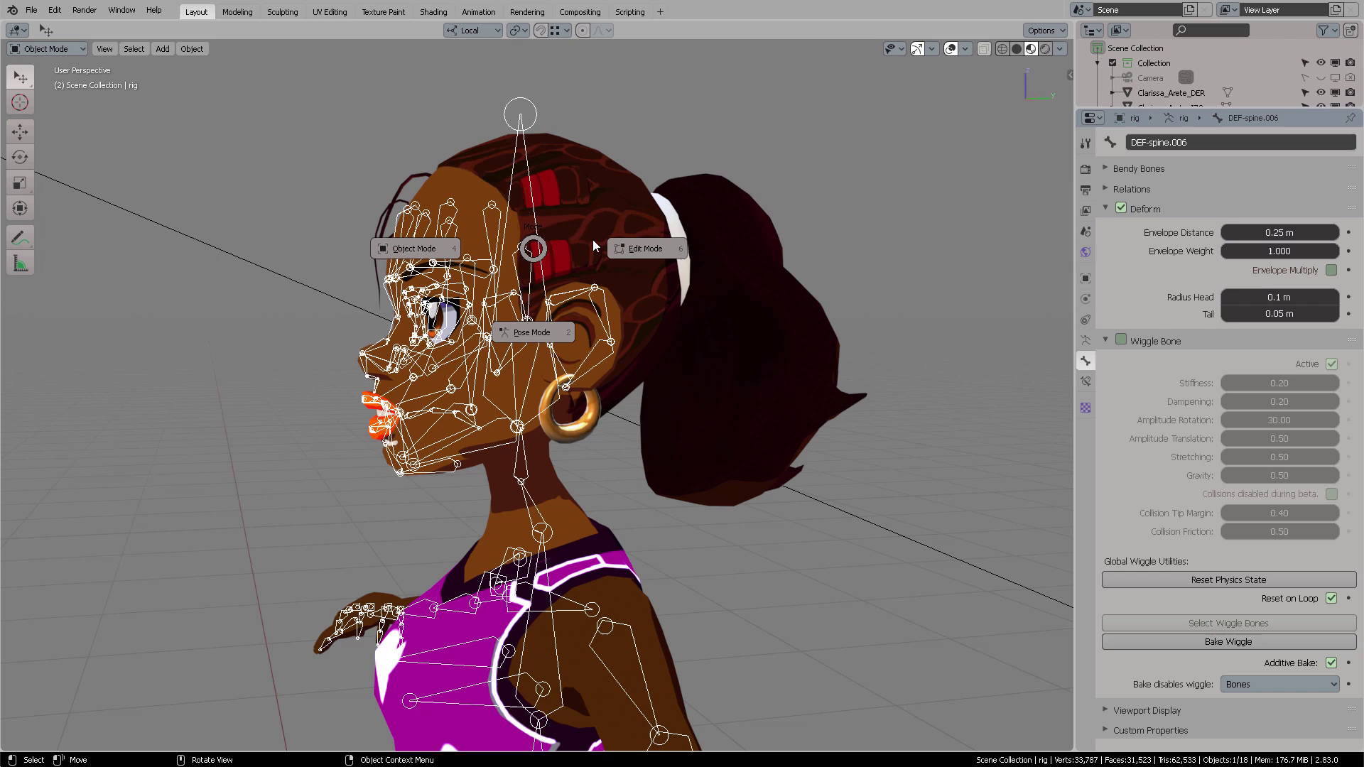
{"action": "left_click", "coordinate": [646, 247]}
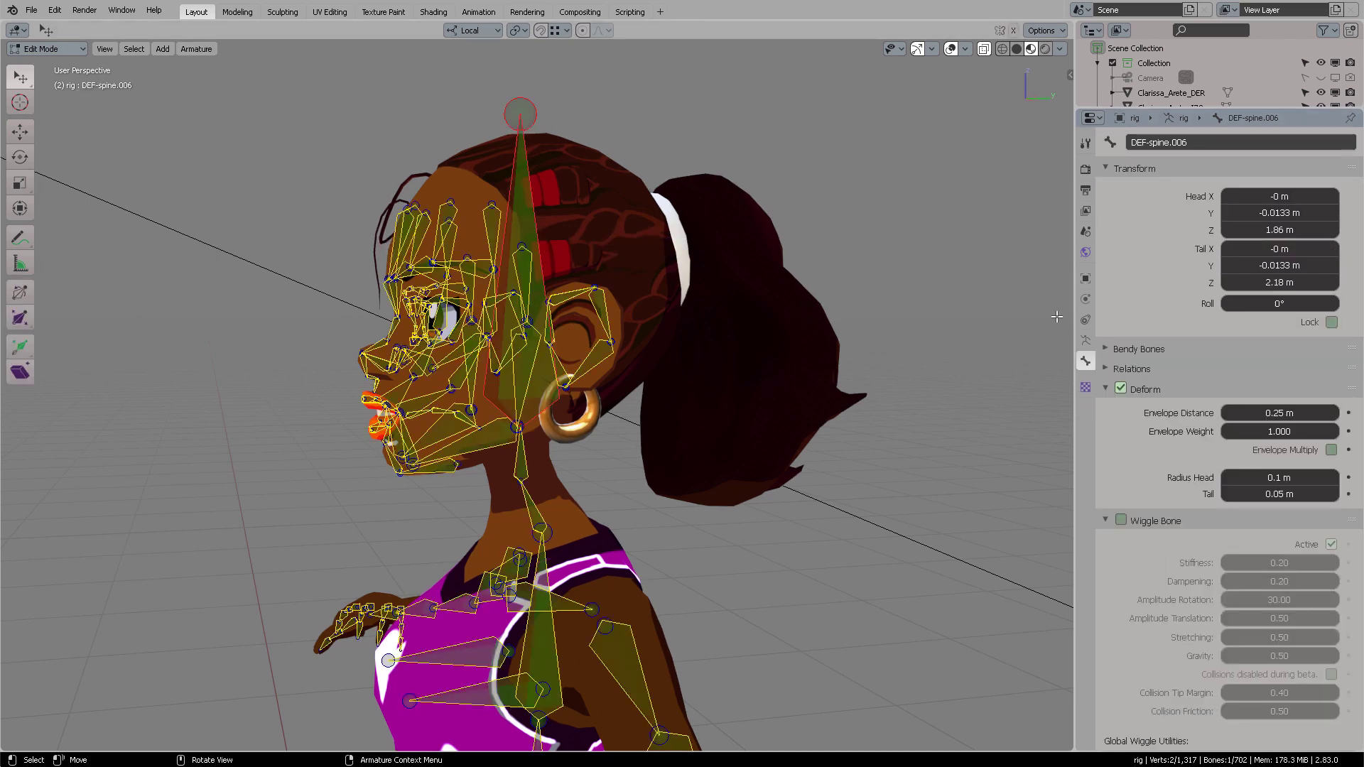
- Hide the rig's deform bone layer and display the first ten armature layers with the control bones instead
{"action": "left_click", "coordinate": [1085, 340]}
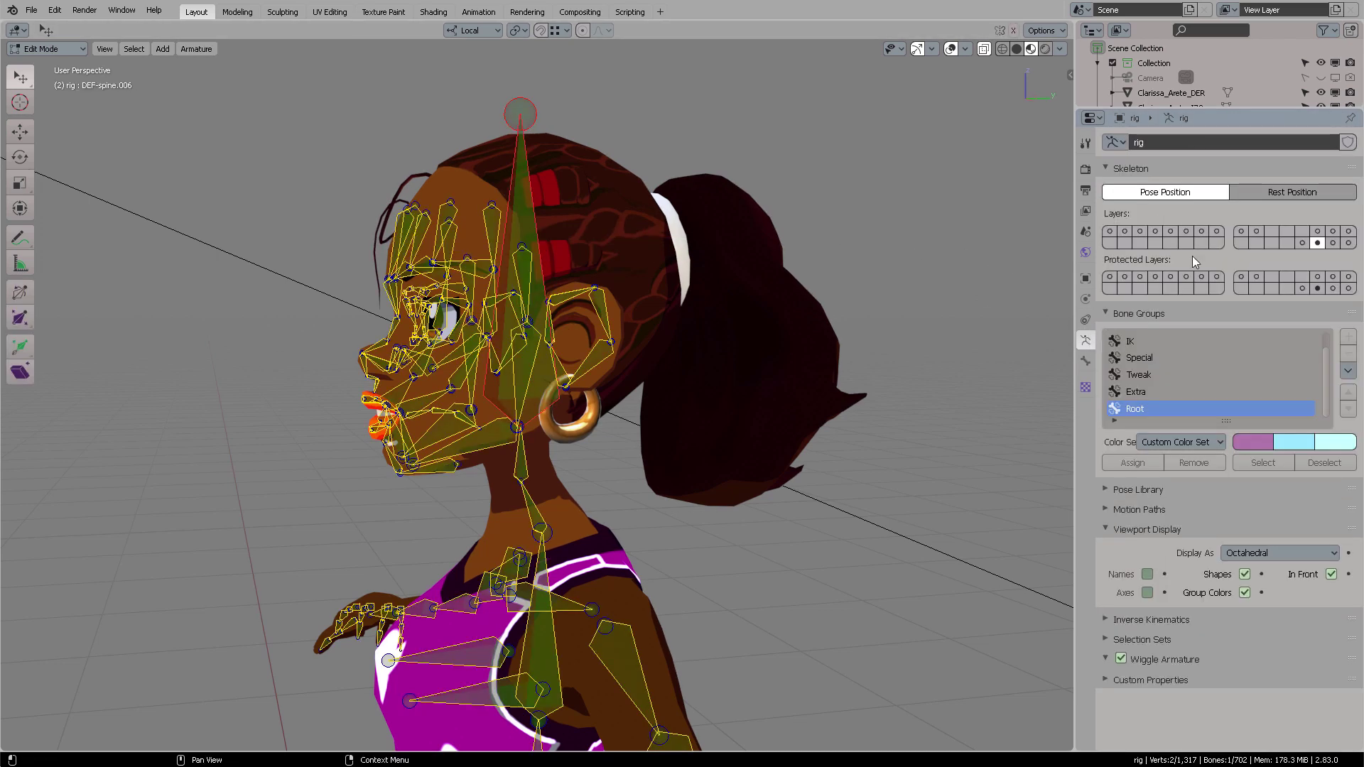
{"action": "left_click", "coordinate": [1112, 233]}
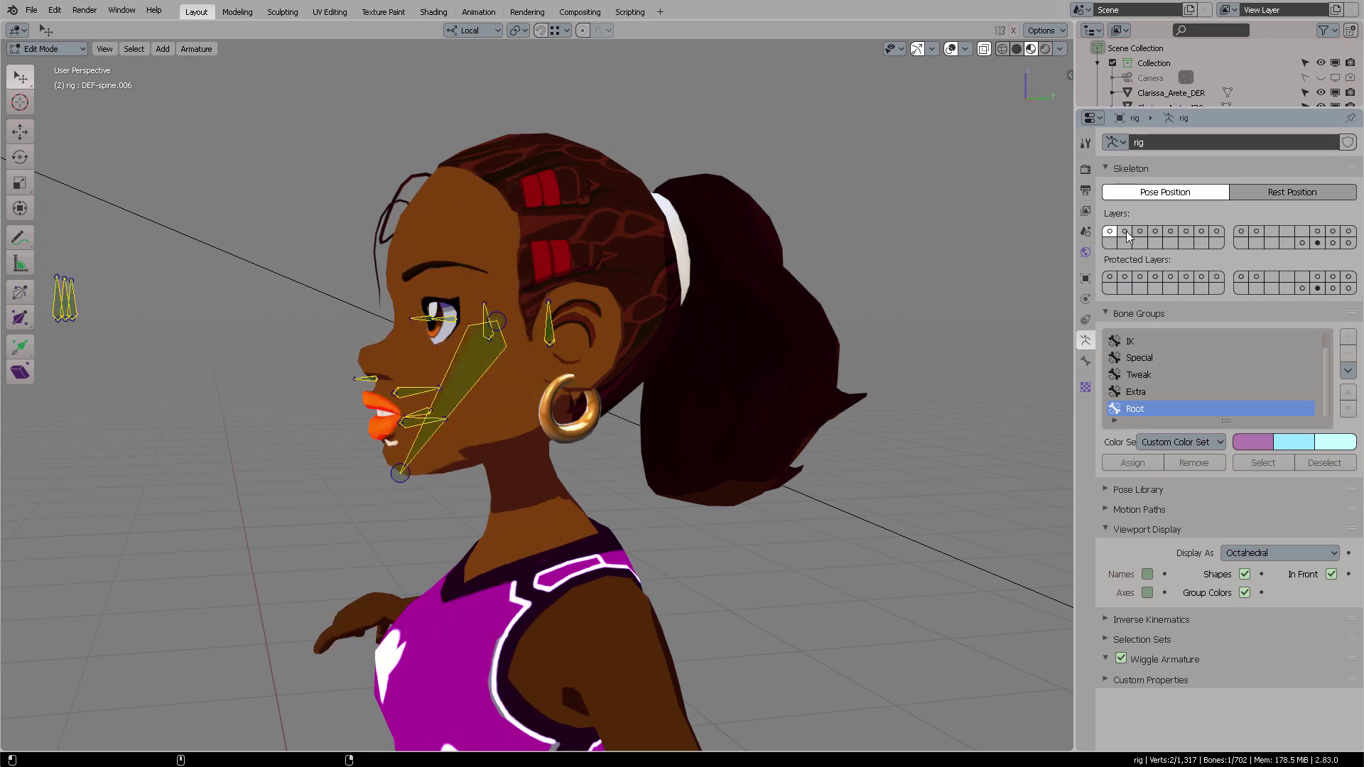
{"action": "left_click", "coordinate": [1127, 232], "text": "shift"}
{"action": "left_click", "coordinate": [1142, 231], "text": "shift"}
{"action": "left_click", "coordinate": [1156, 232], "text": "shift"}
{"action": "left_click", "coordinate": [1171, 232], "text": "shift"}
{"action": "left_click", "coordinate": [1186, 231], "text": "shift"}
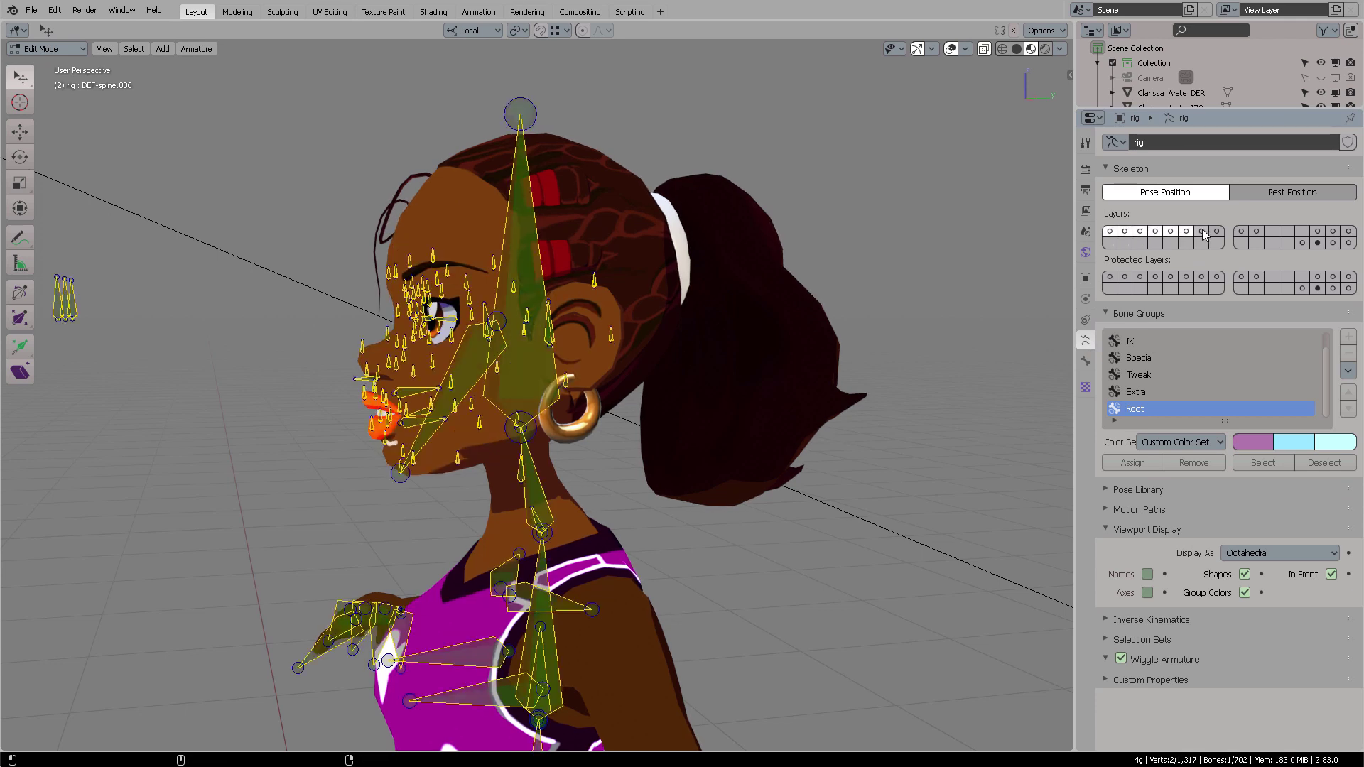
{"action": "left_click", "coordinate": [1201, 231], "text": "shift"}
{"action": "left_click", "coordinate": [1216, 232], "text": "shift"}
{"action": "left_click", "coordinate": [1241, 232], "text": "shift"}
{"action": "left_click", "coordinate": [1256, 232], "text": "shift"}
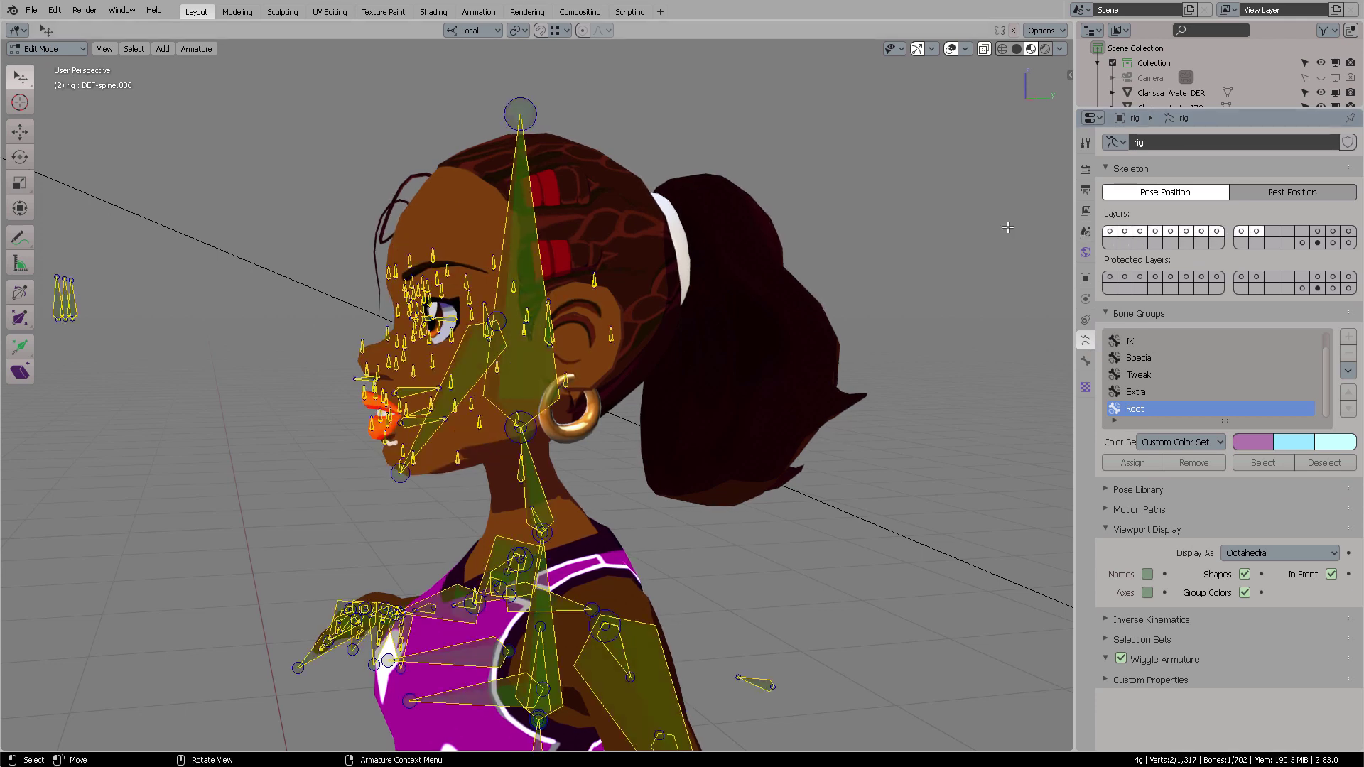
- Turn on the rig's remaining leg control layers and the Root layer
{"action": "key", "text": "n"}
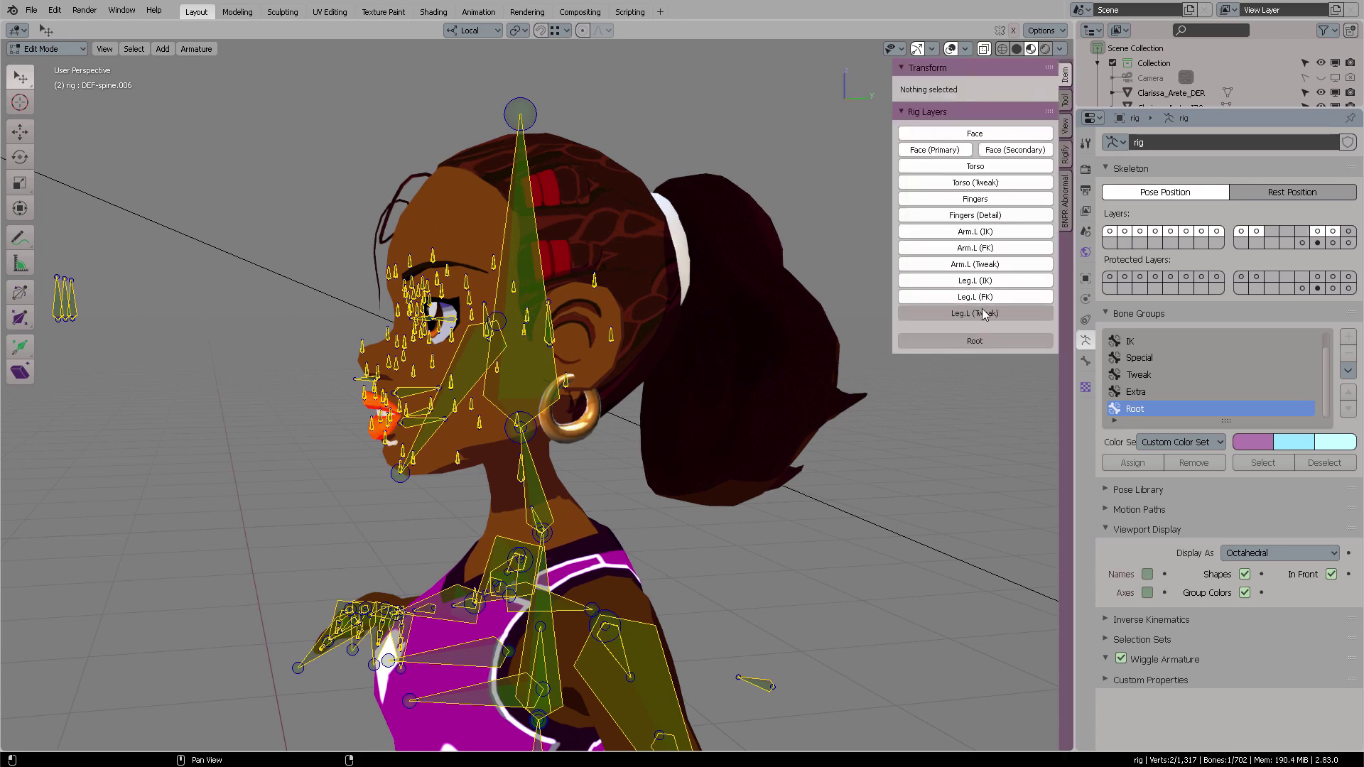
{"action": "left_click", "coordinate": [990, 340]}
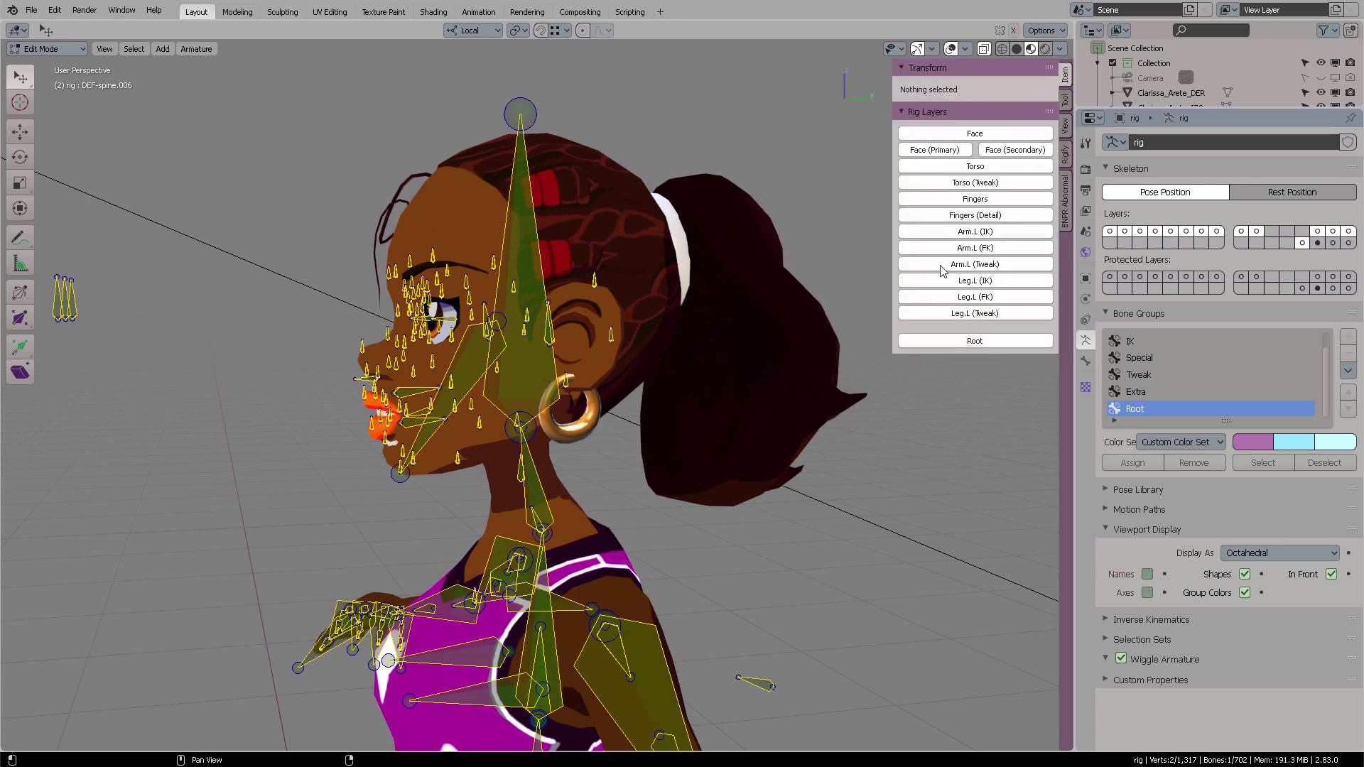
{"action": "middle_click_drag", "start_coordinate": [847, 211], "coordinate": [878, 210]}
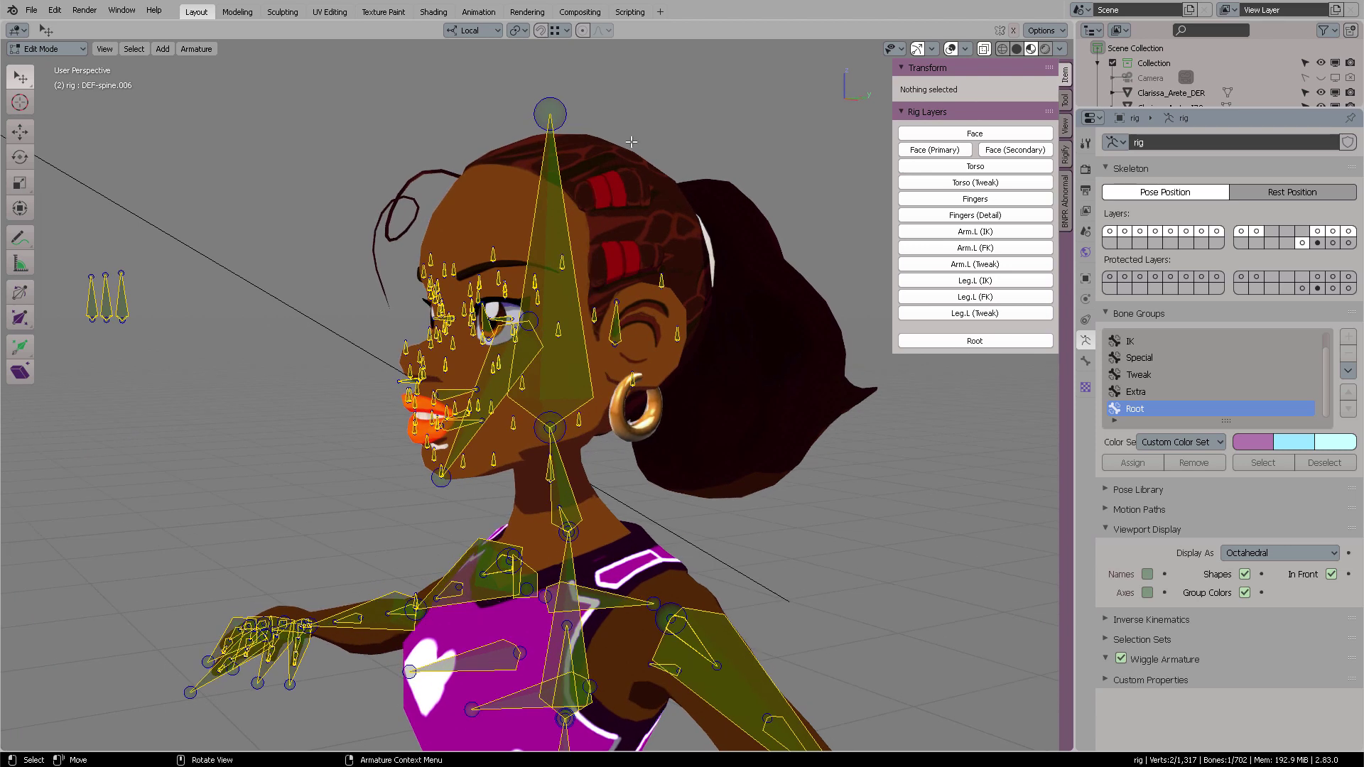
- Return the rig to Object Mode, select the Head mesh and open it in Edit Mode
{"action": "key", "text": "Tab"}
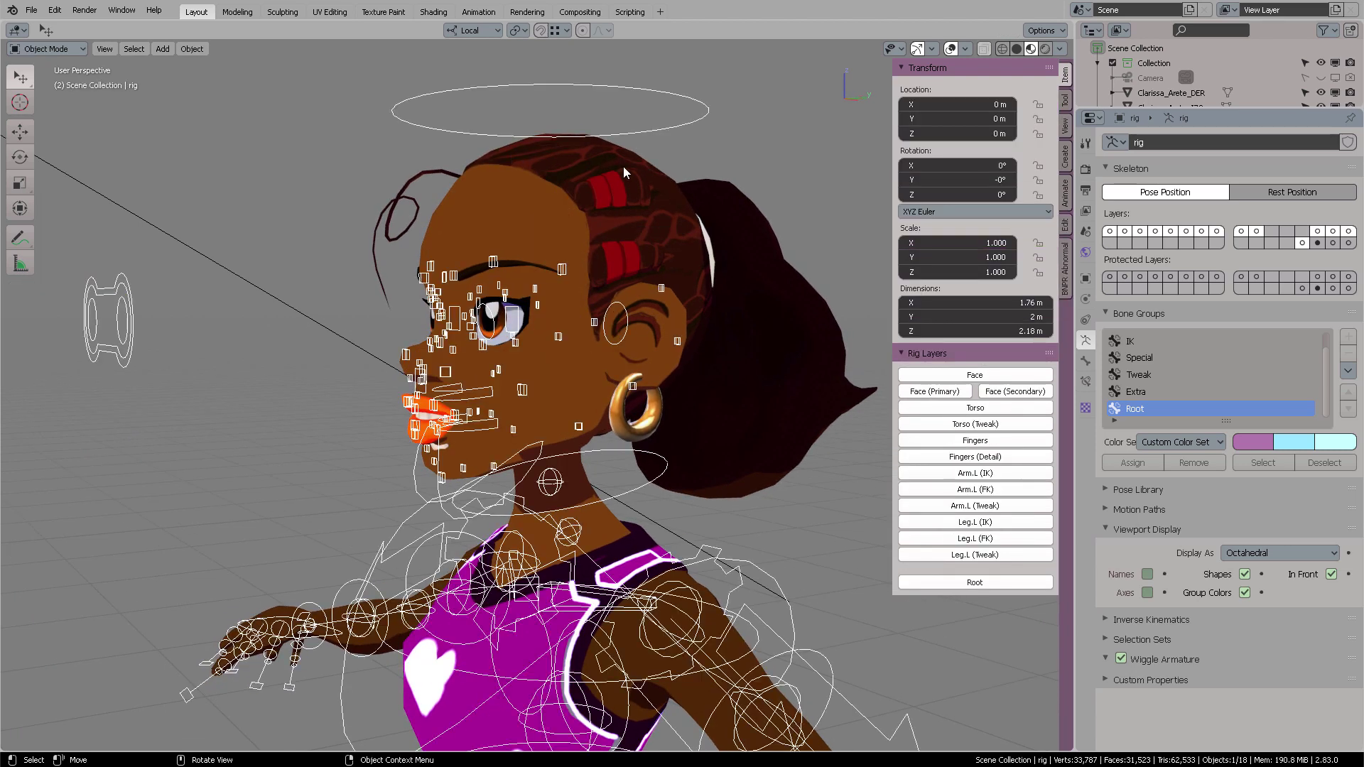
{"action": "left_click", "coordinate": [521, 203]}
{"action": "key", "text": "ctrl+Tab"}
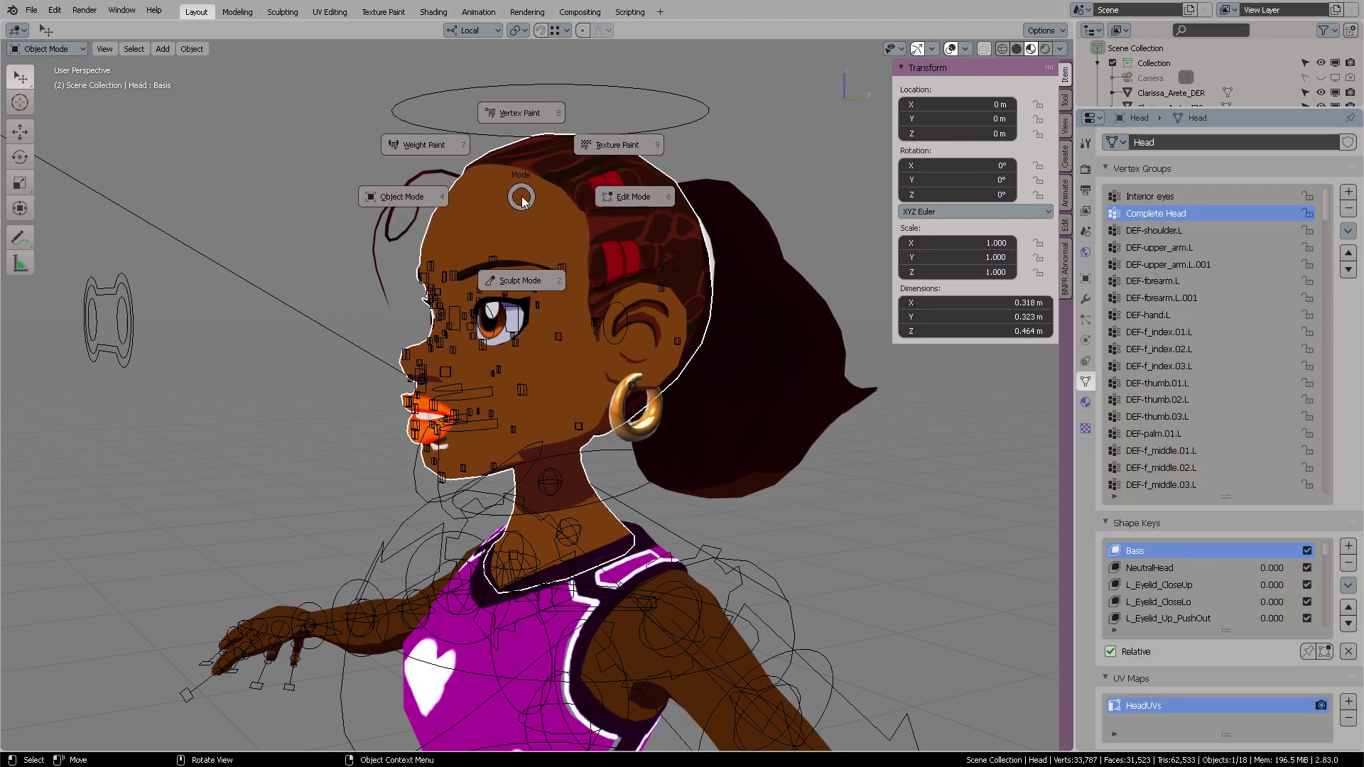
{"action": "left_click", "coordinate": [633, 197]}
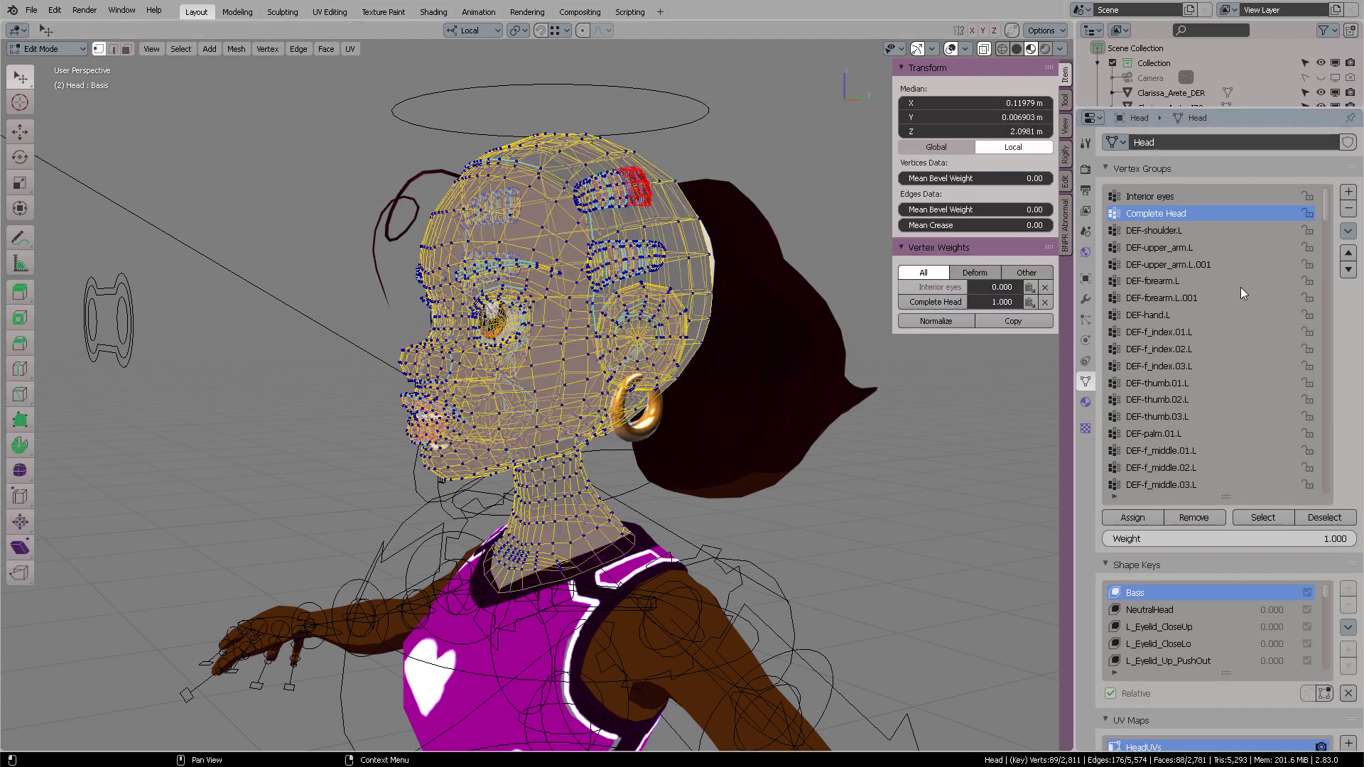
- Filter the Head's vertex group list by the copied bone name DEF-spine.006
{"action": "left_click", "coordinate": [1115, 497]}
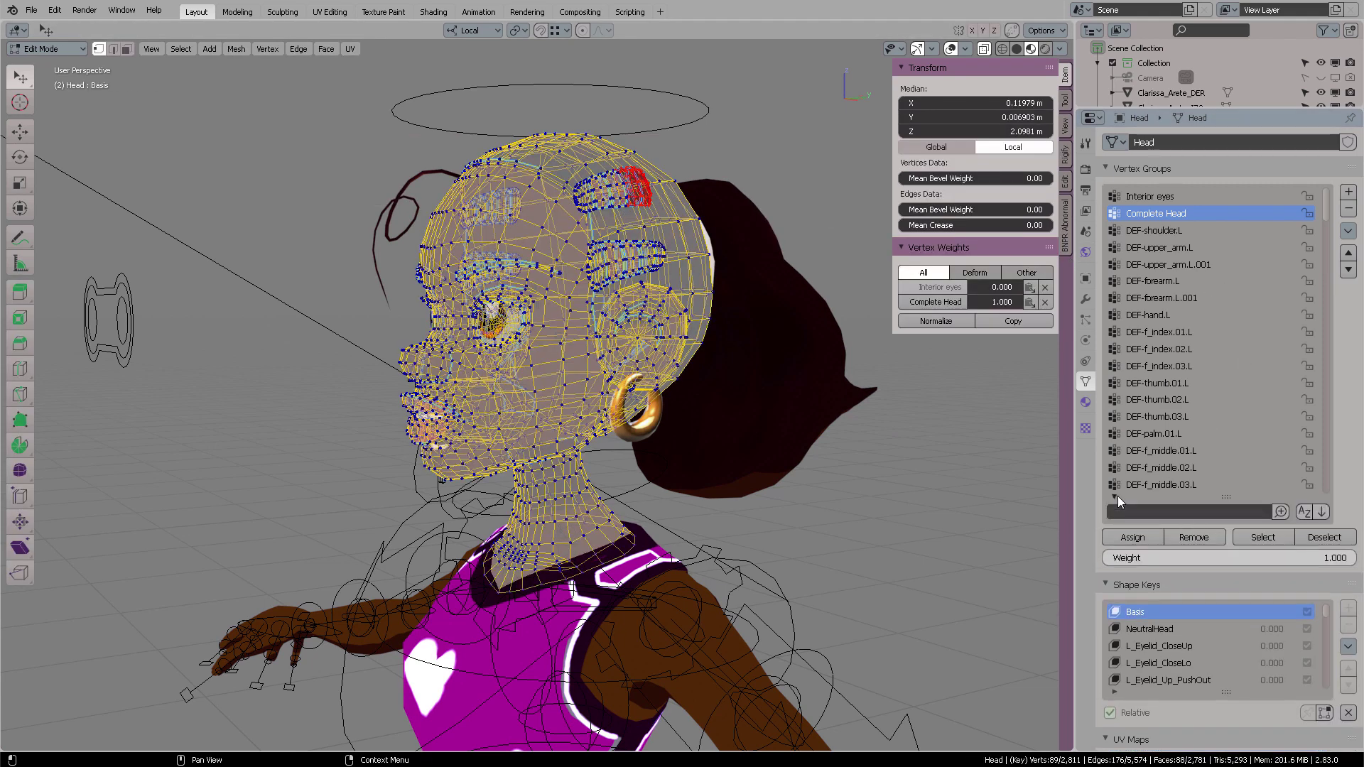
{"action": "left_click", "coordinate": [1183, 513]}
{"action": "left_click", "coordinate": [1120, 497]}
{"action": "left_click", "coordinate": [1119, 497]}
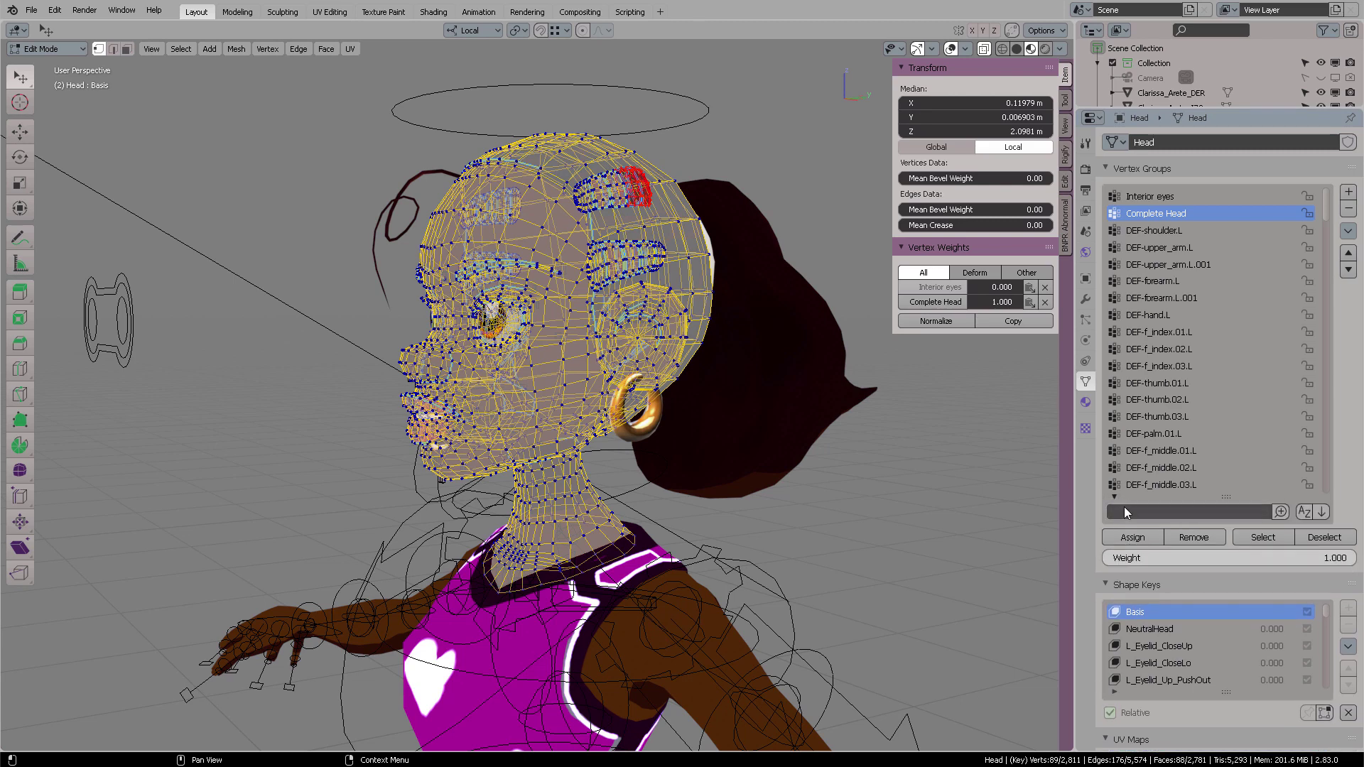
{"action": "left_click", "coordinate": [1125, 511]}
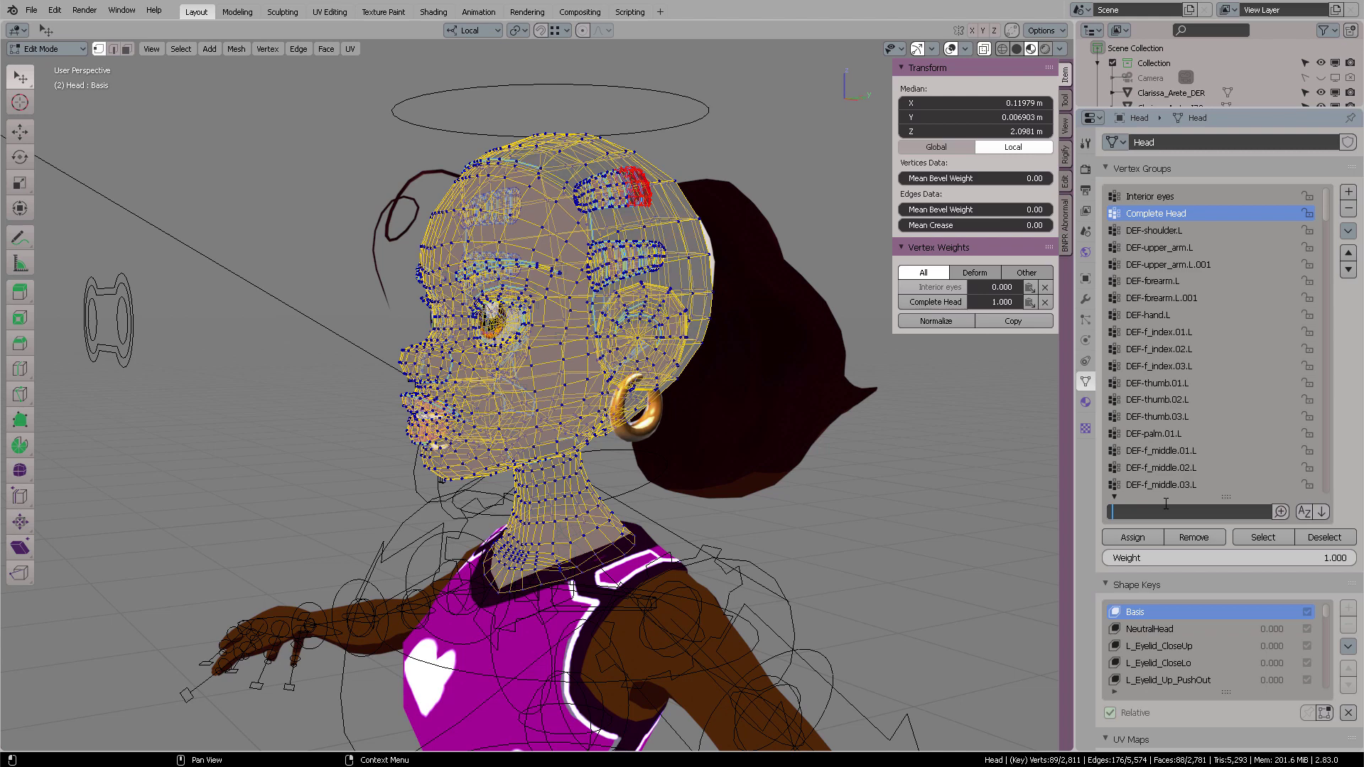
{"action": "type", "text": "DEF-spine.006"}
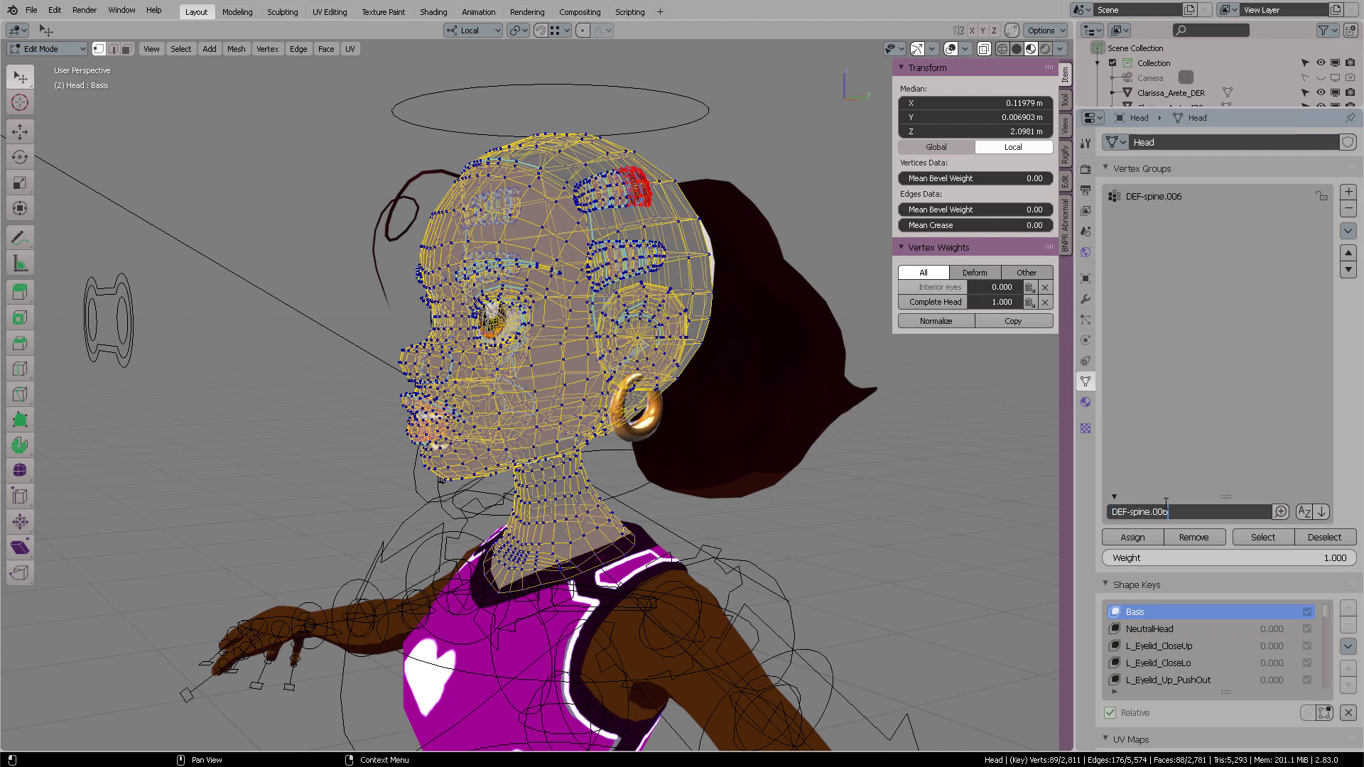
- Assign the Head's selected hair ornament vertices to the DEF-spine.006 vertex group with a weight of 1.000
{"action": "left_click", "coordinate": [1155, 197]}
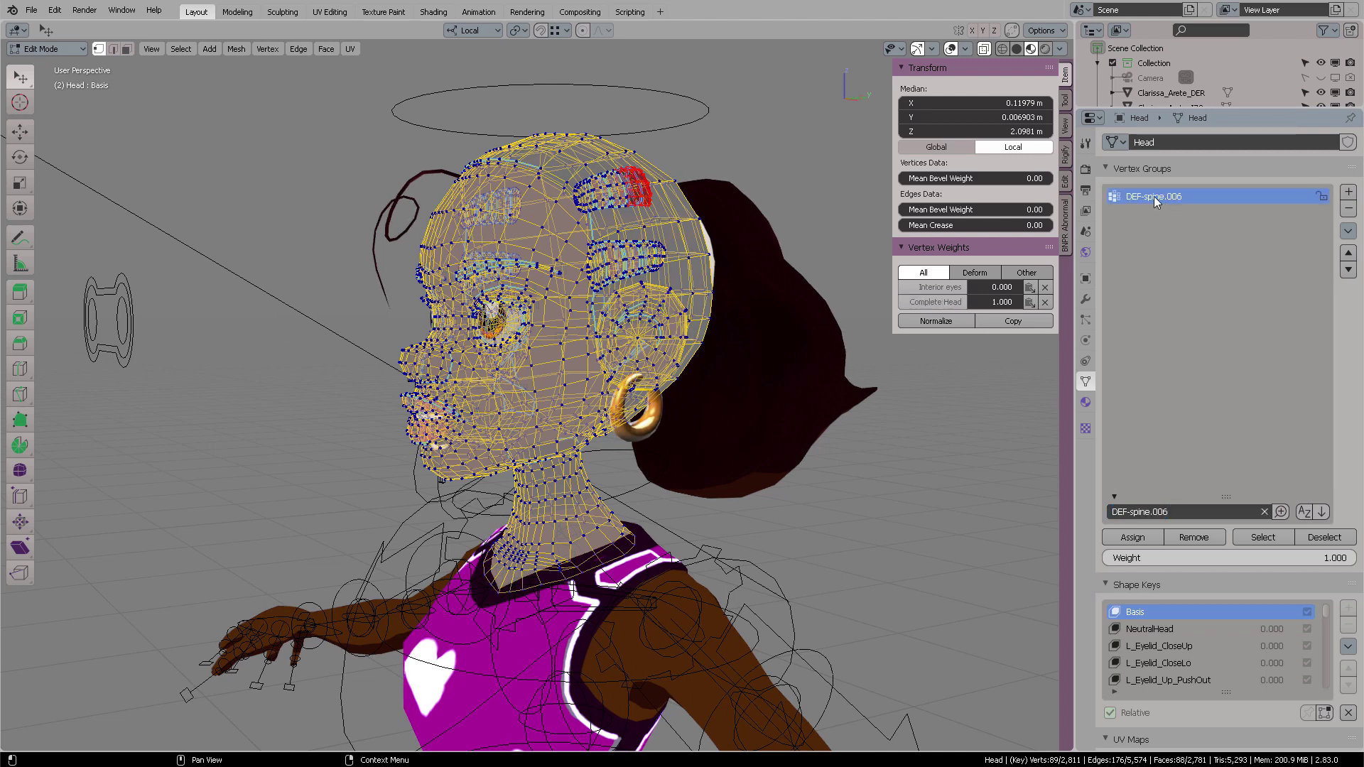
{"action": "left_click", "coordinate": [1185, 511]}
{"action": "left_click", "coordinate": [1215, 228]}
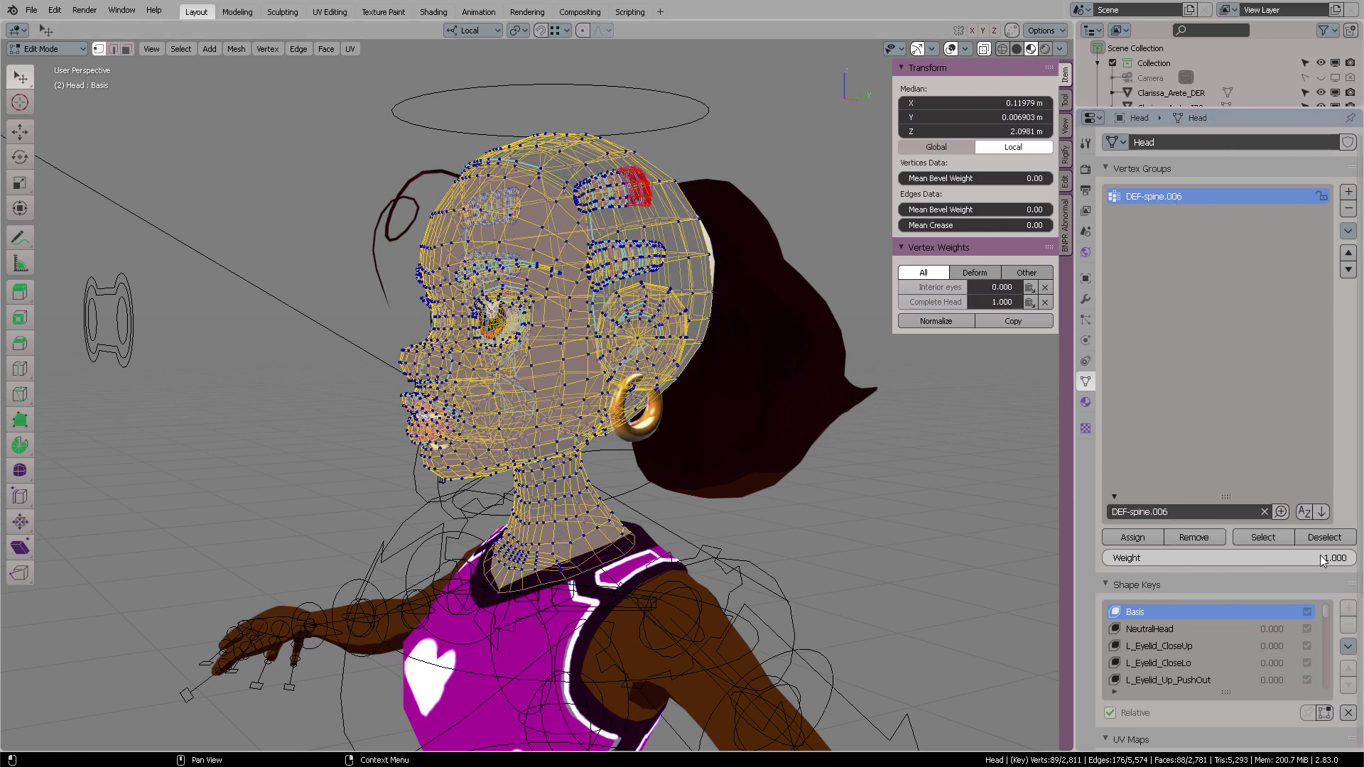
{"action": "left_click_drag", "start_coordinate": [1237, 557], "coordinate": [1354, 558]}
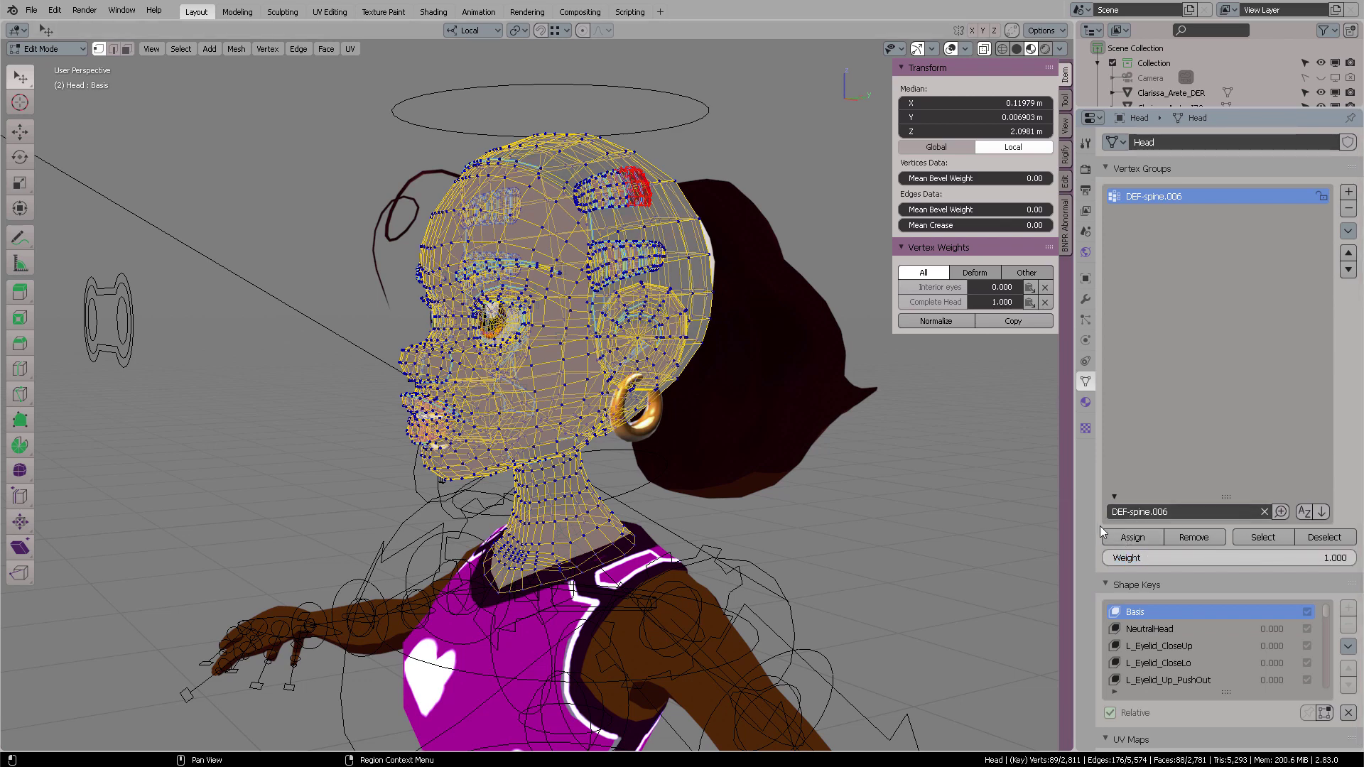
{"action": "left_click", "coordinate": [1133, 538]}
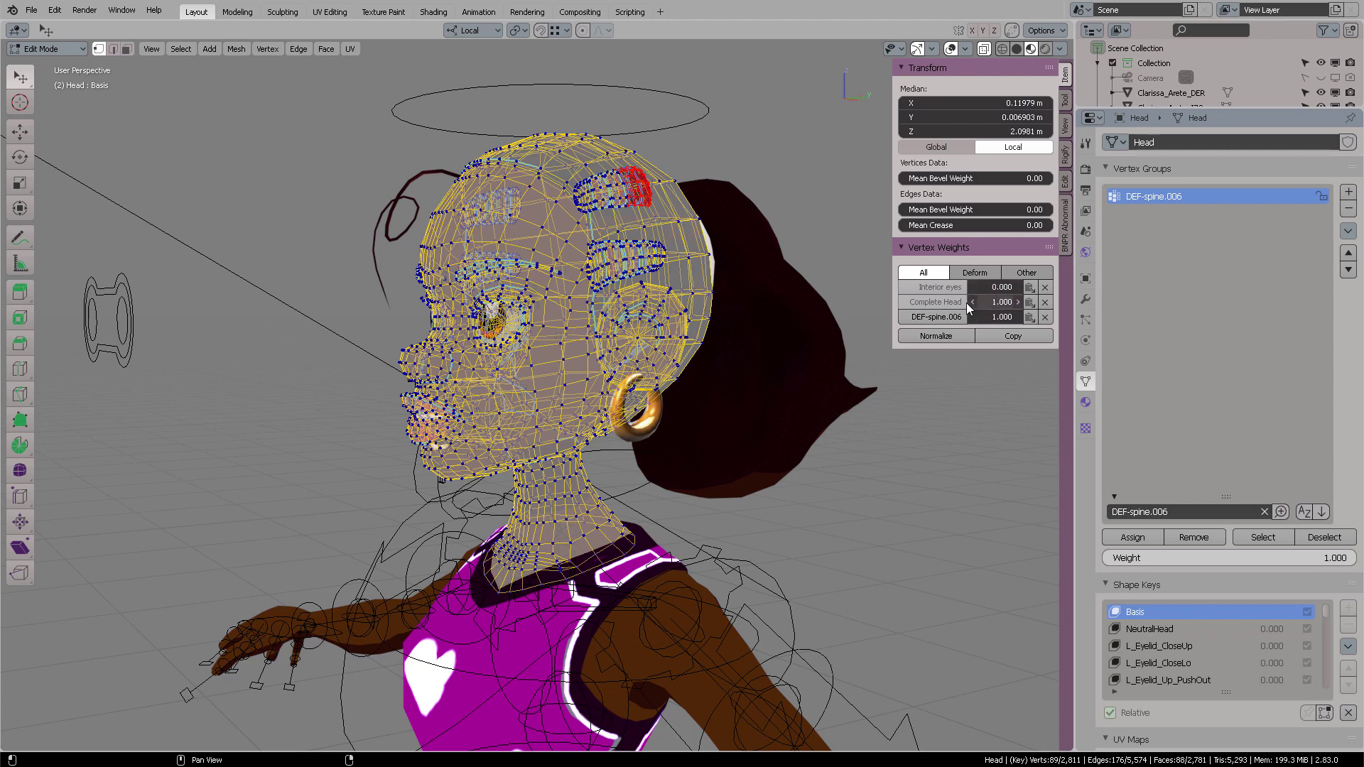
- Widen the vertex weights display and remove the Complete Head weight from the active ornament vertex
{"action": "left_click_drag", "start_coordinate": [891, 255], "coordinate": [853, 256]}
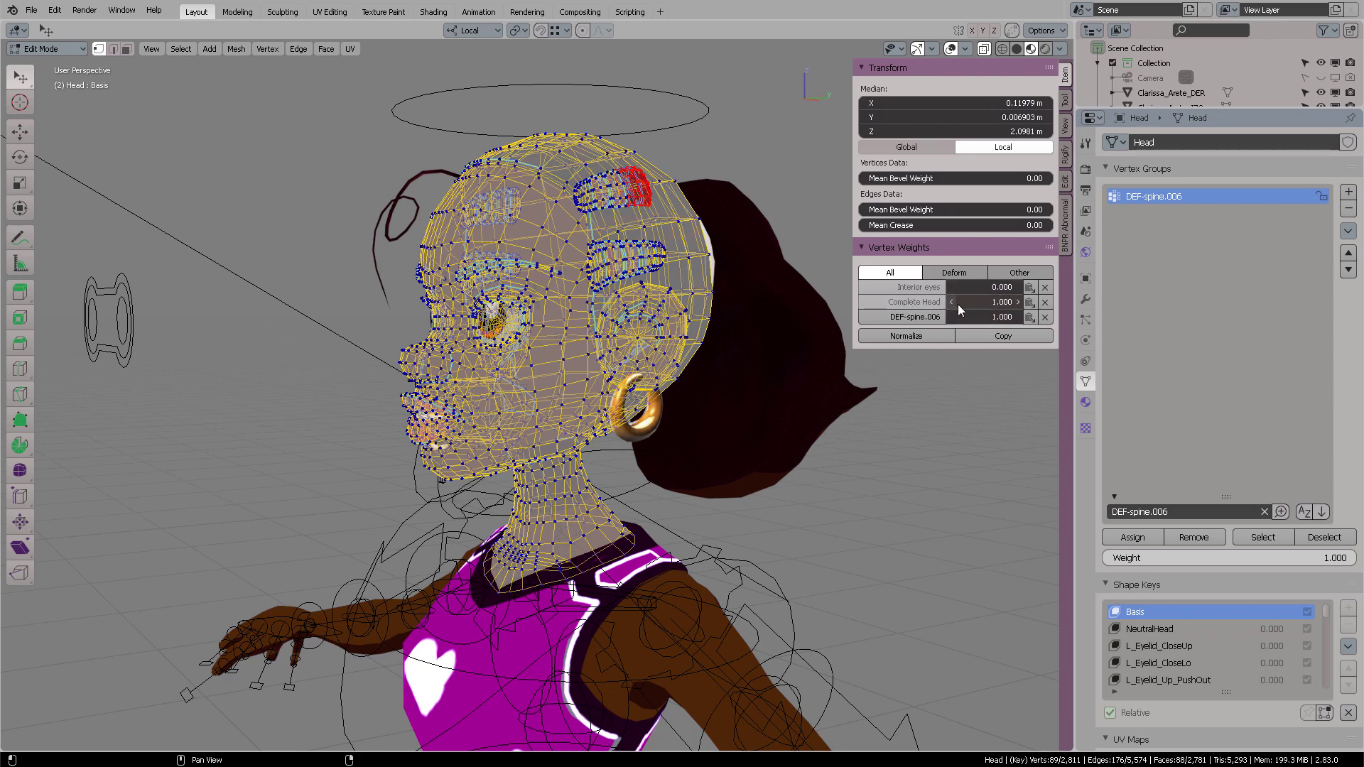
{"action": "left_click", "coordinate": [958, 304]}
{"action": "key", "text": "Escape"}
{"action": "left_click", "coordinate": [1045, 303]}
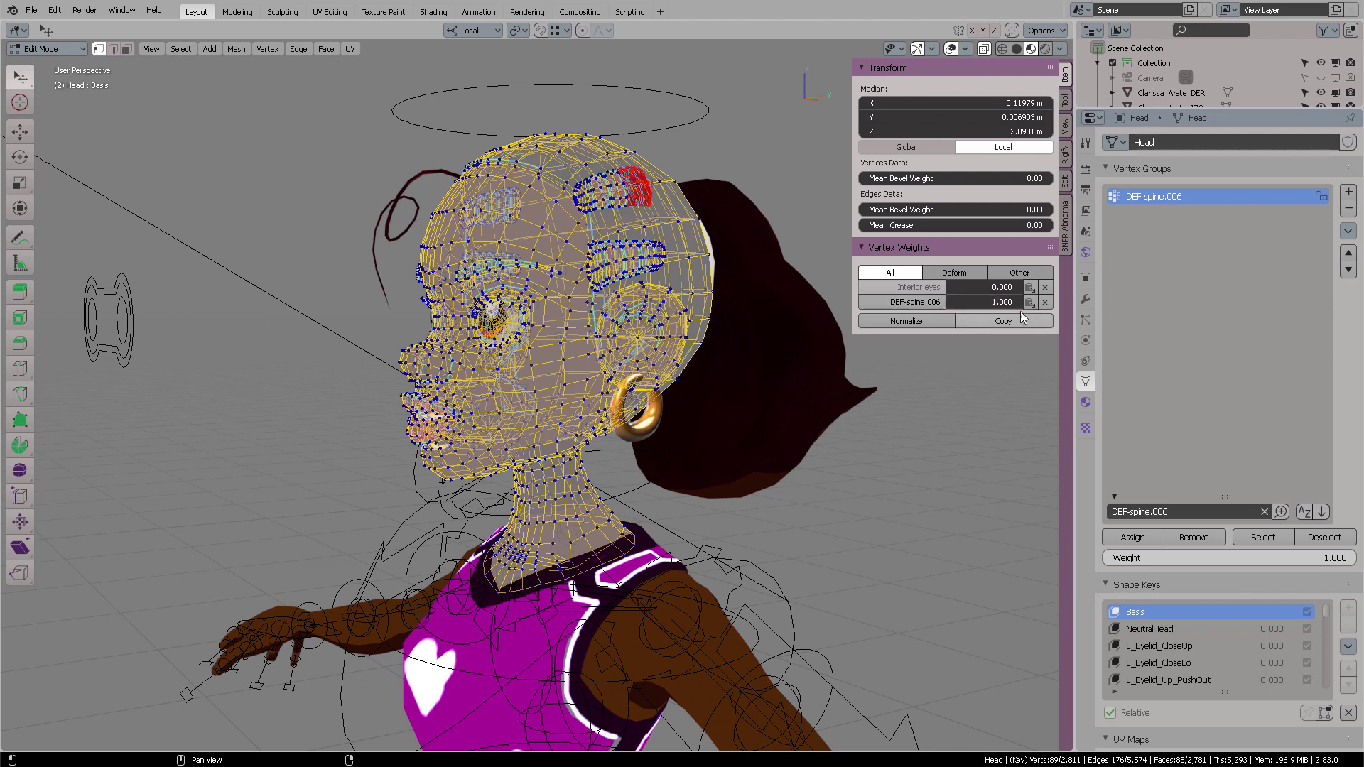
- Return the Head to Object Mode, select the rig and switch it to Pose Mode
{"action": "key", "text": "ctrl+Tab"}
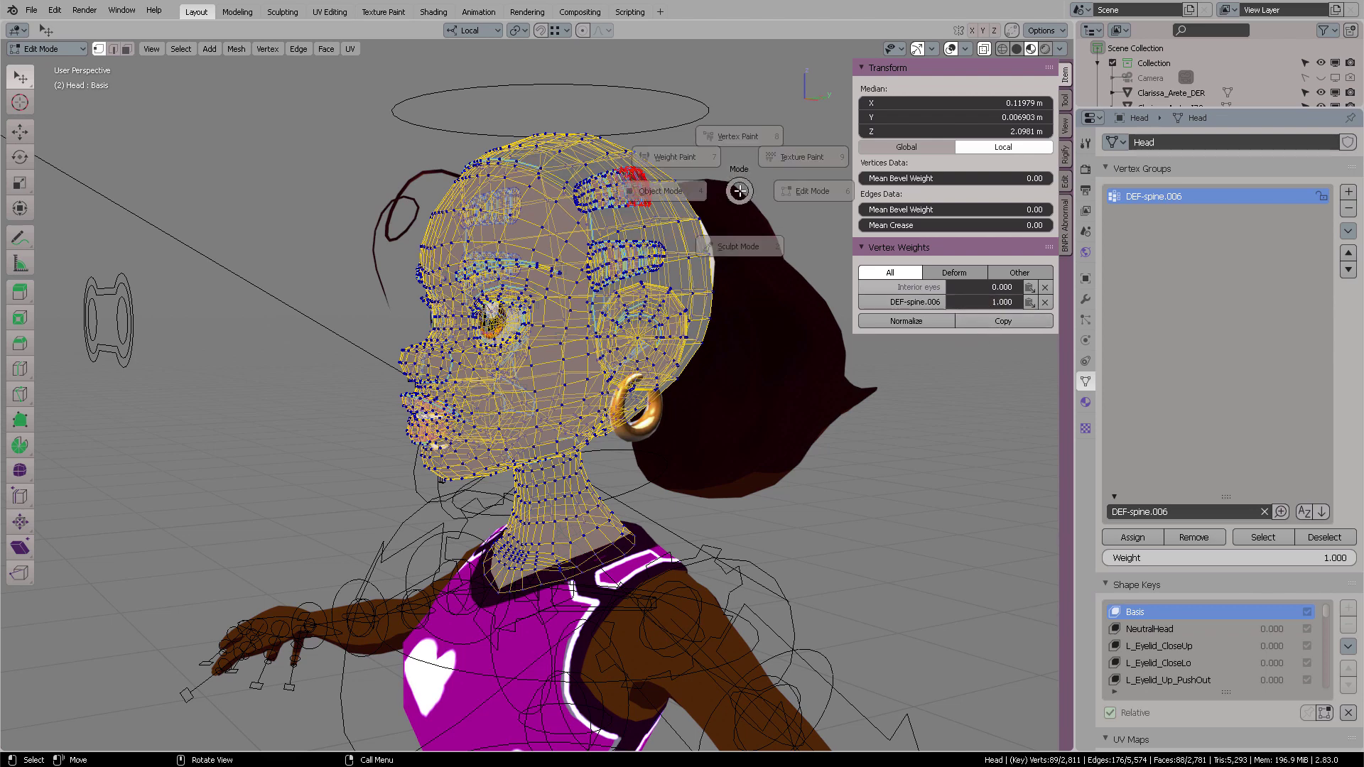
{"action": "left_click", "coordinate": [618, 190]}
{"action": "left_click", "coordinate": [658, 95]}
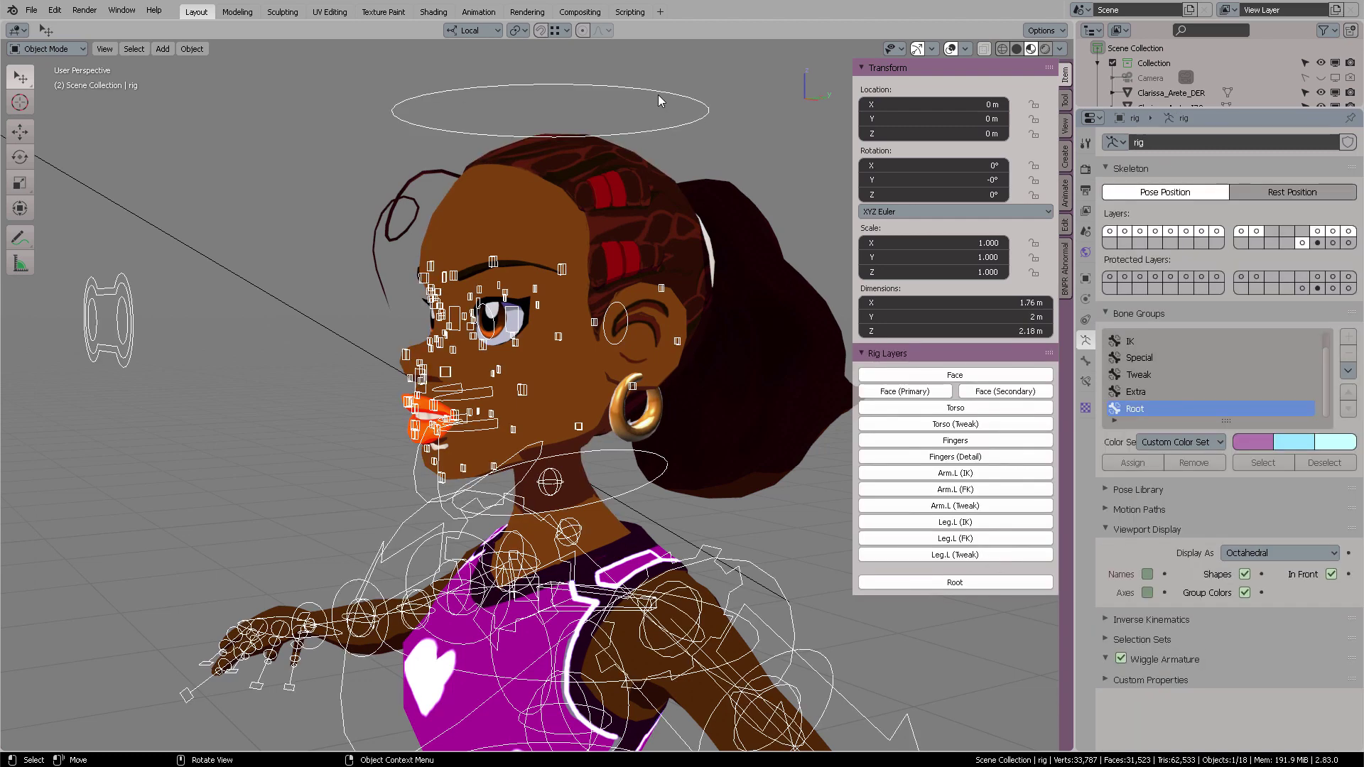
{"action": "key", "text": "ctrl+Tab"}
{"action": "left_click", "coordinate": [697, 145]}
{"action": "key", "text": "ctrl+Tab"}
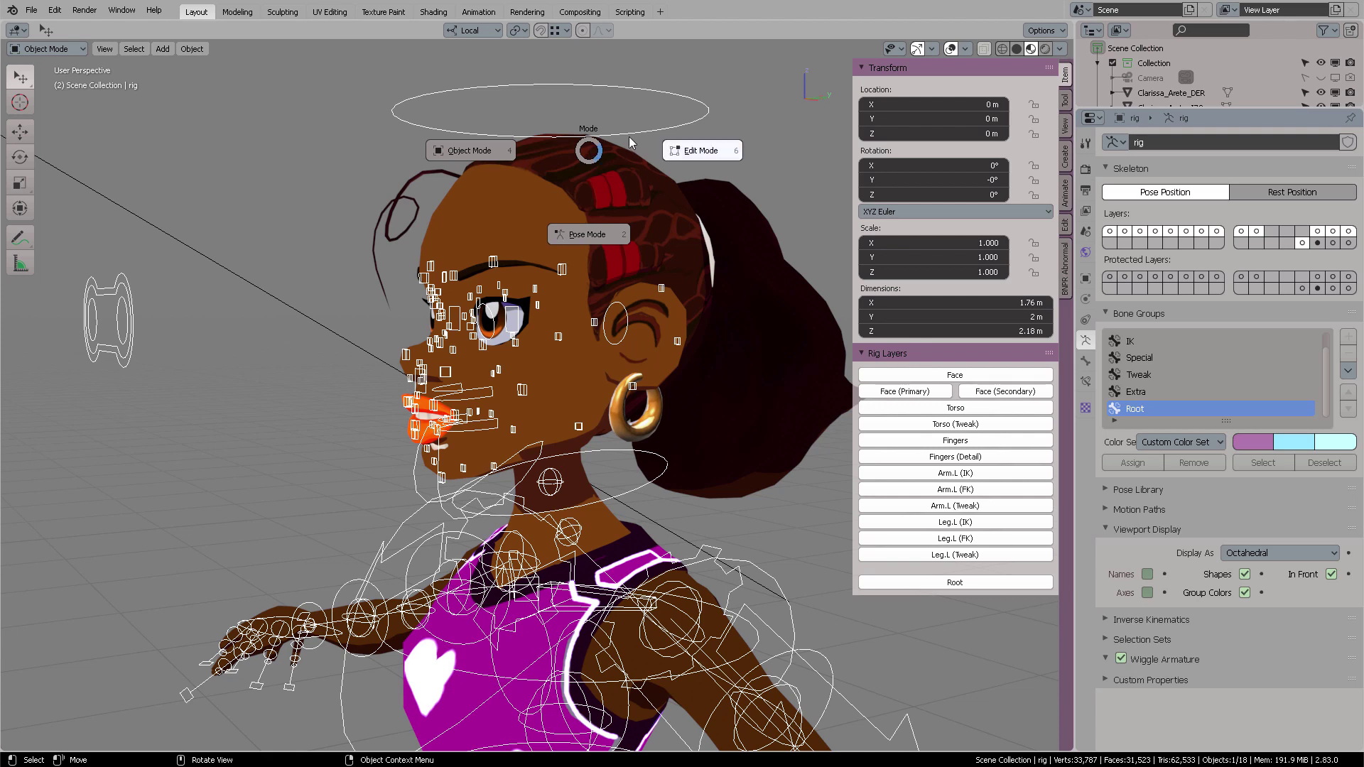
{"action": "left_click", "coordinate": [590, 237]}
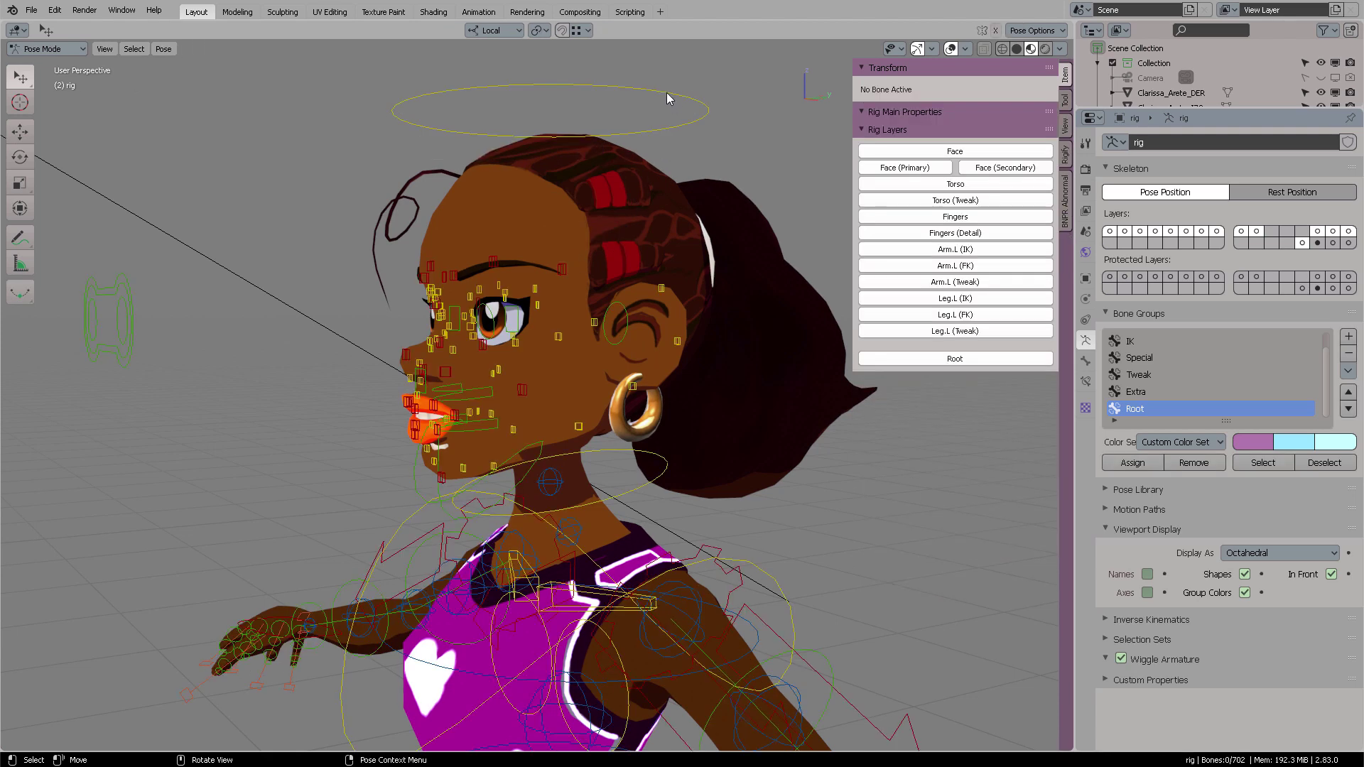
- Test-rotate the head control bone freely to check how the hair ornaments follow, cancel the rotation and deselect the bone
{"action": "left_click", "coordinate": [667, 92]}
{"action": "middle_click_drag", "start_coordinate": [662, 146], "coordinate": [662, 181]}
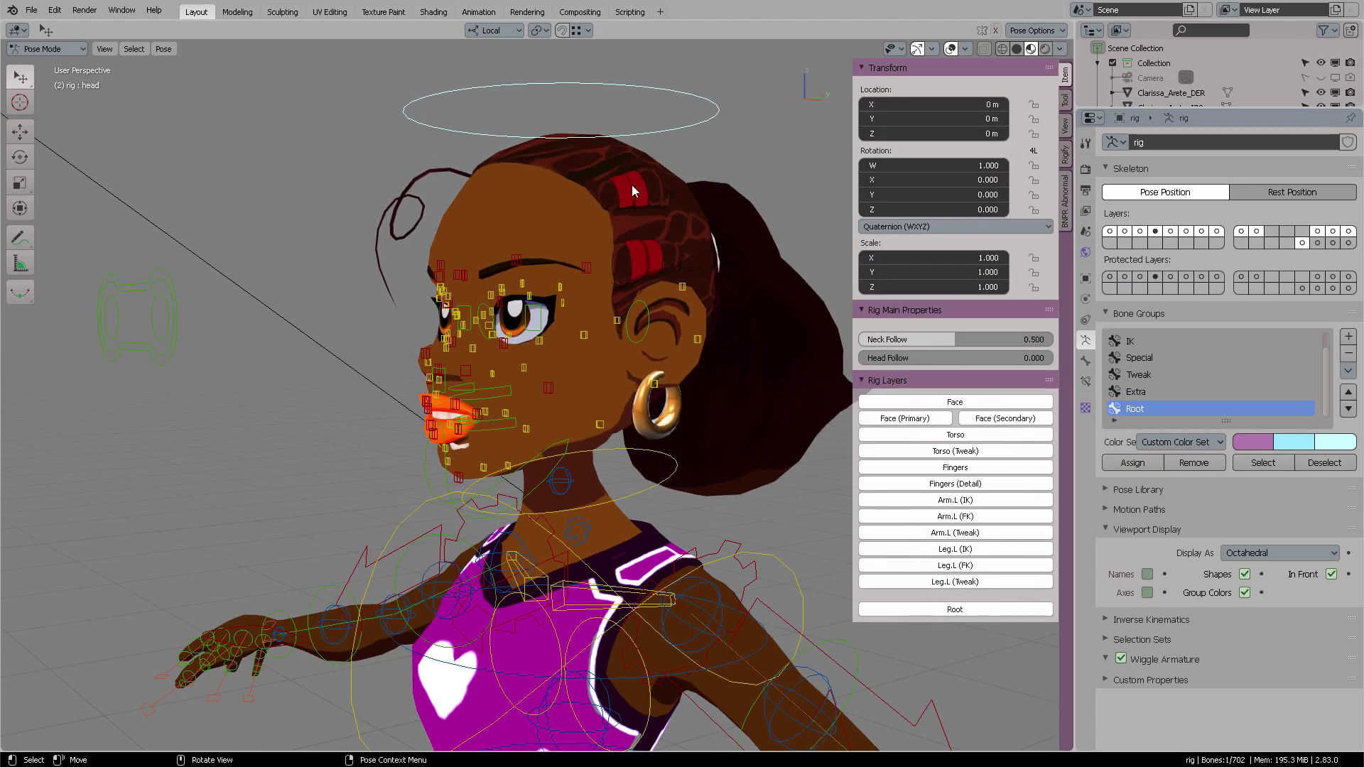
{"action": "key", "text": "r"}
{"action": "key", "text": "r"}
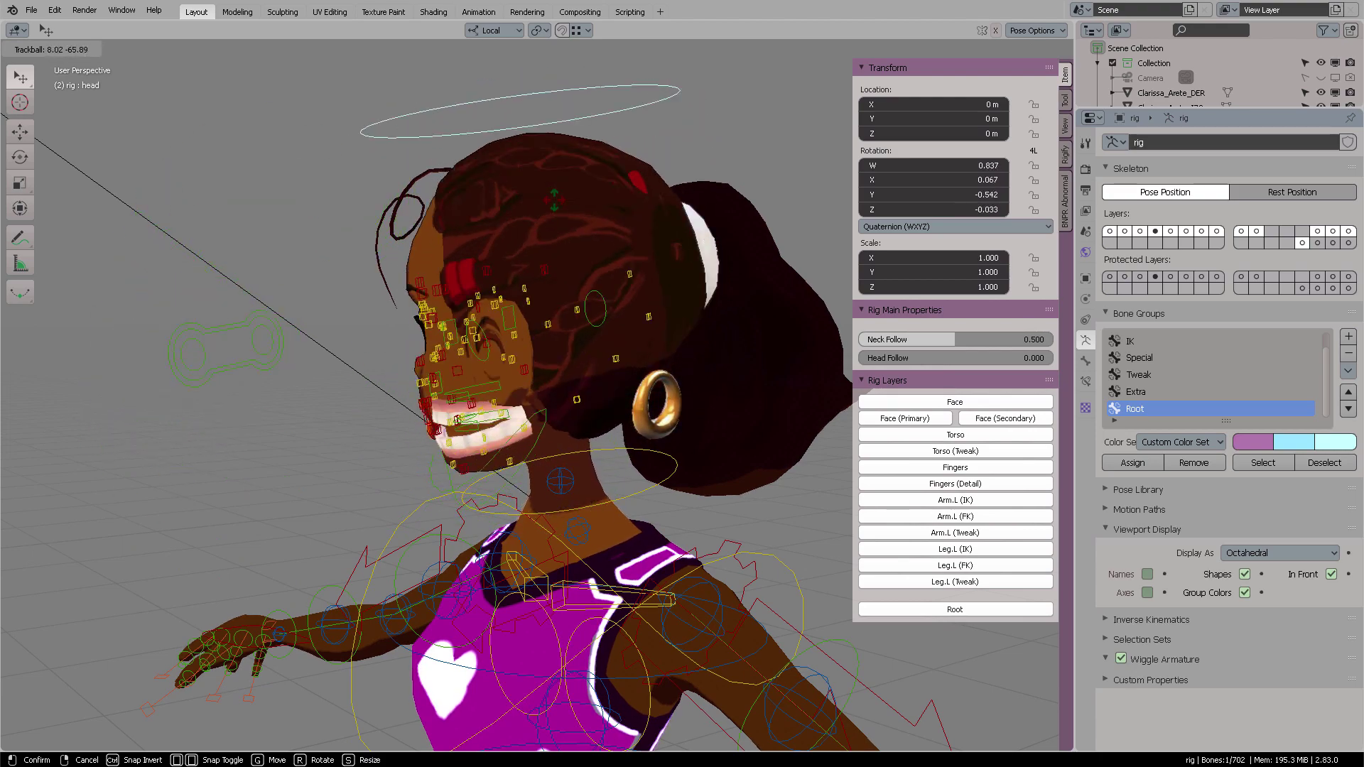
{"action": "right_click", "coordinate": [633, 188]}
{"action": "key", "text": "alt+a"}
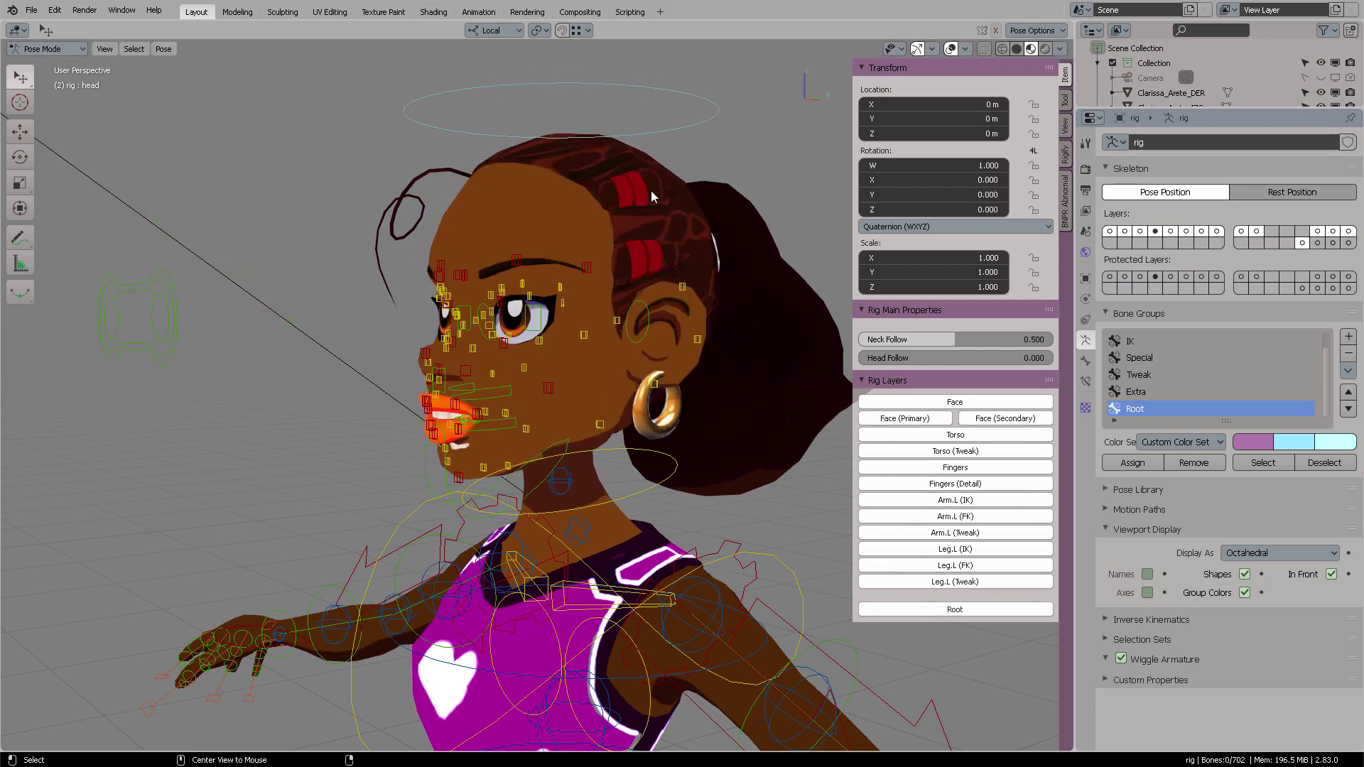
- Take the rig back to Object Mode, select the Head mesh and open it in Edit Mode
{"action": "middle_click_drag", "start_coordinate": [683, 203], "coordinate": [648, 238], "text": "shift"}
{"action": "scroll", "coordinate": [648, 237], "scroll_direction": "up", "scroll_amount": 2}
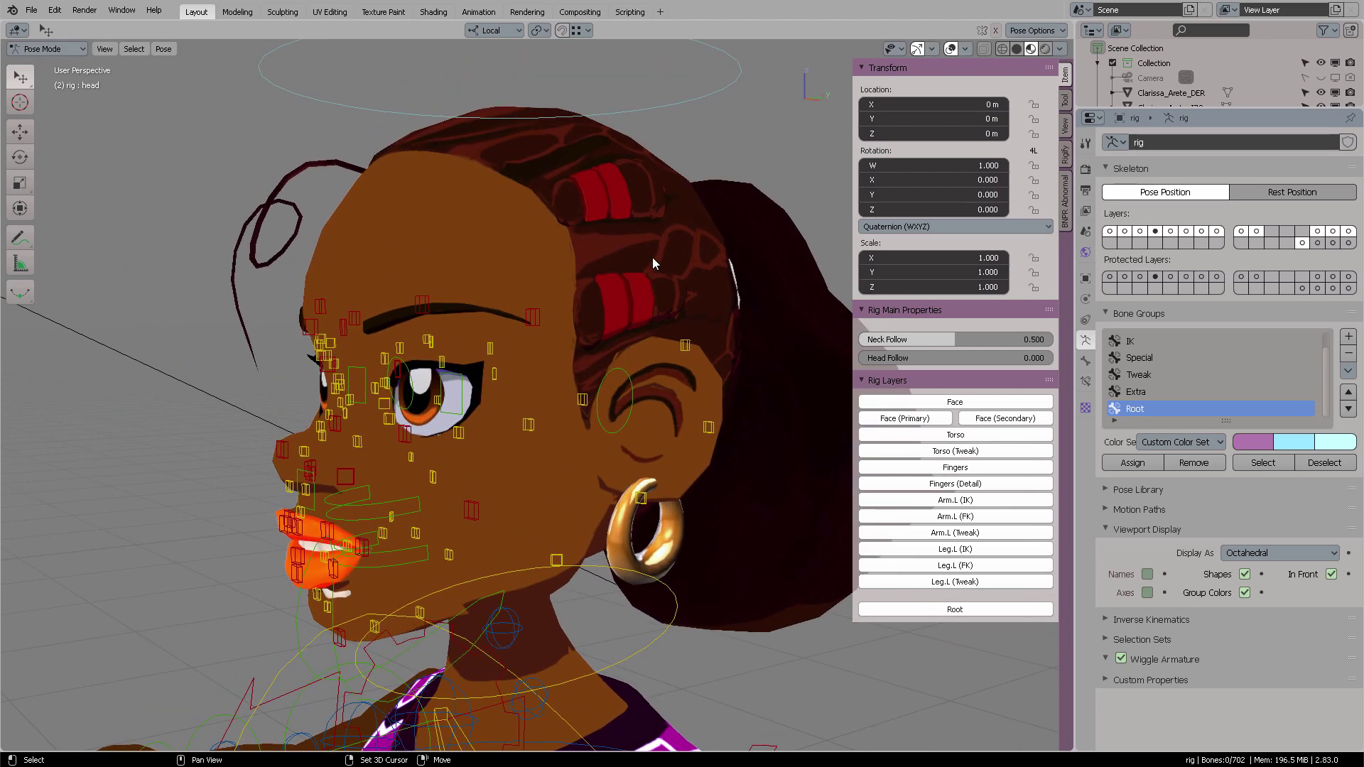
{"action": "key", "text": "ctrl+Tab"}
{"action": "left_click", "coordinate": [744, 248]}
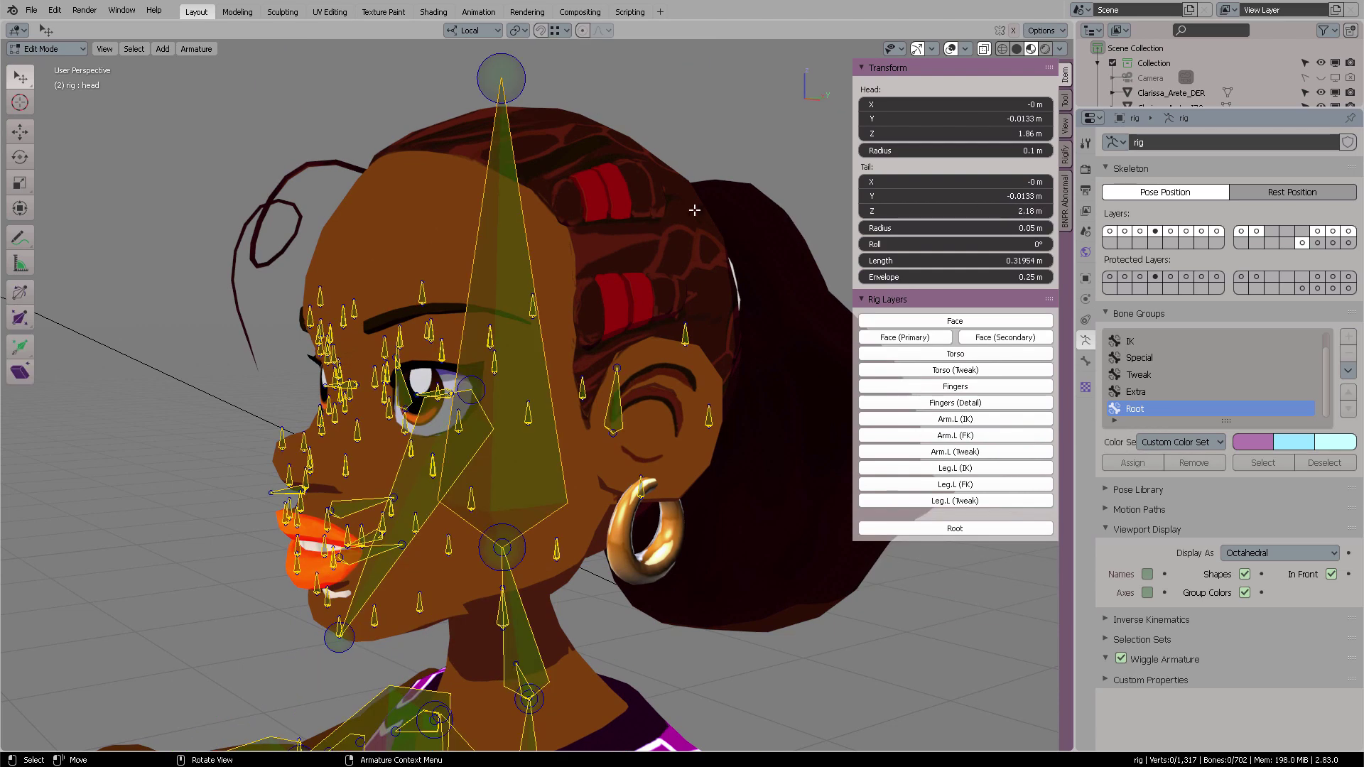
{"action": "key", "text": "ctrl+Tab"}
{"action": "left_click", "coordinate": [532, 206]}
{"action": "left_click", "coordinate": [547, 159]}
{"action": "key", "text": "ctrl+Tab"}
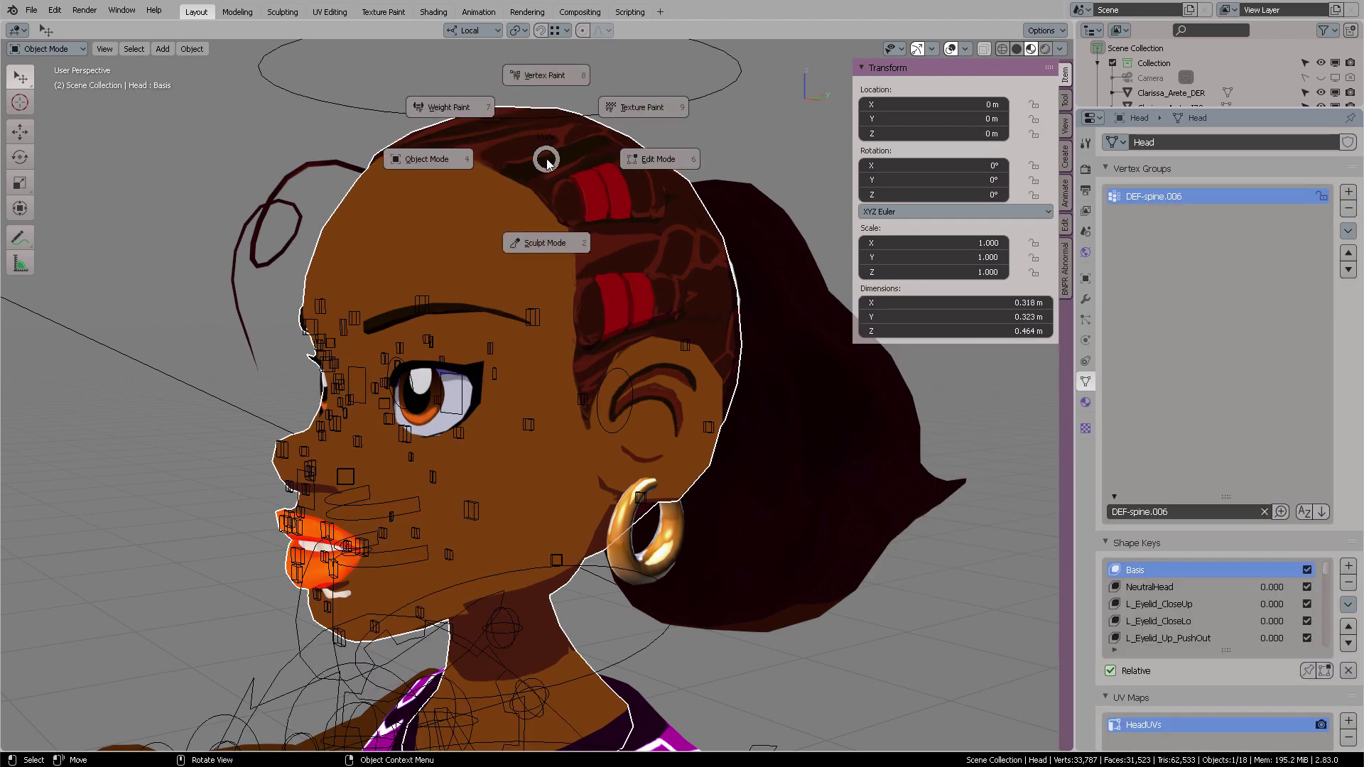
{"action": "left_click", "coordinate": [650, 162]}
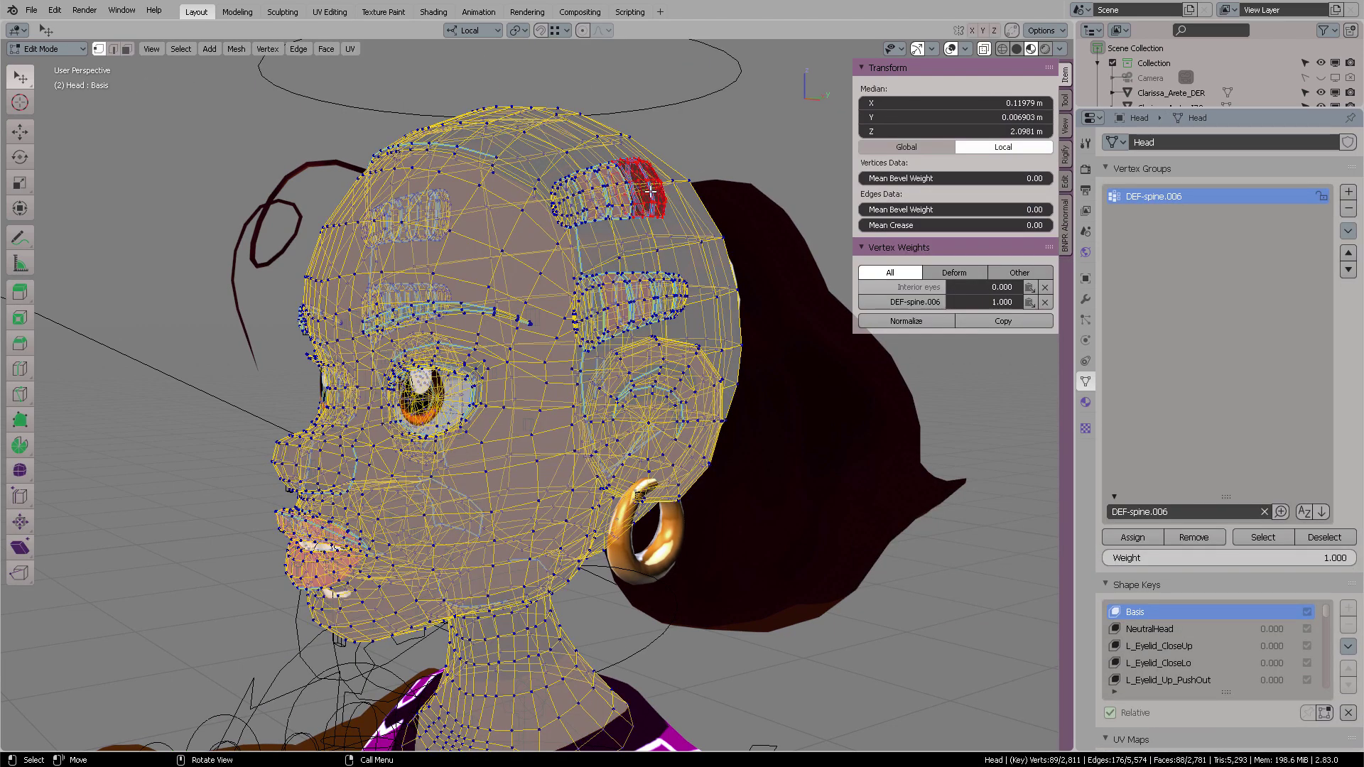
- Add the linked red middle bands of the character's upper left hair ornament to the vertex selection
{"action": "middle_click_drag", "start_coordinate": [624, 180], "coordinate": [608, 179]}
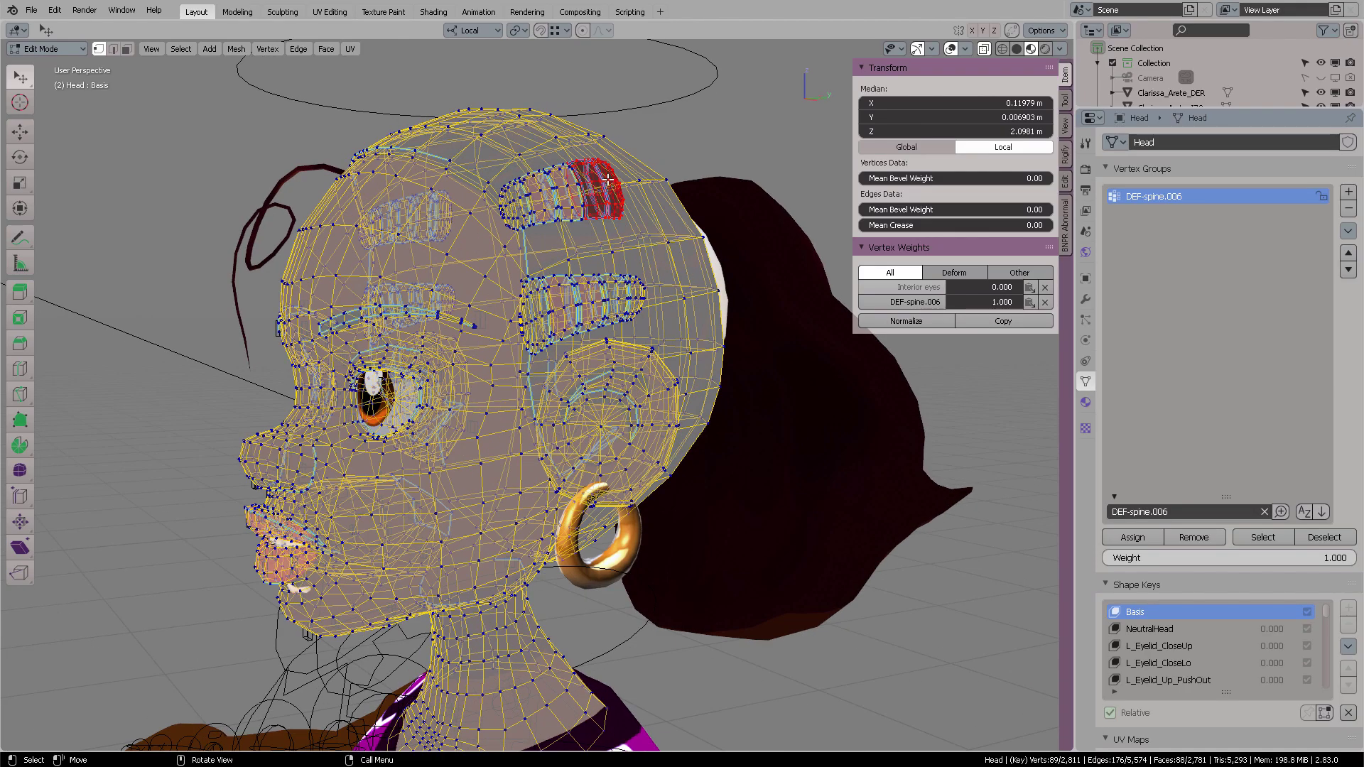
{"action": "key", "text": "KP_Decimal"}
{"action": "scroll", "coordinate": [606, 217], "scroll_direction": "down", "scroll_amount": 6}
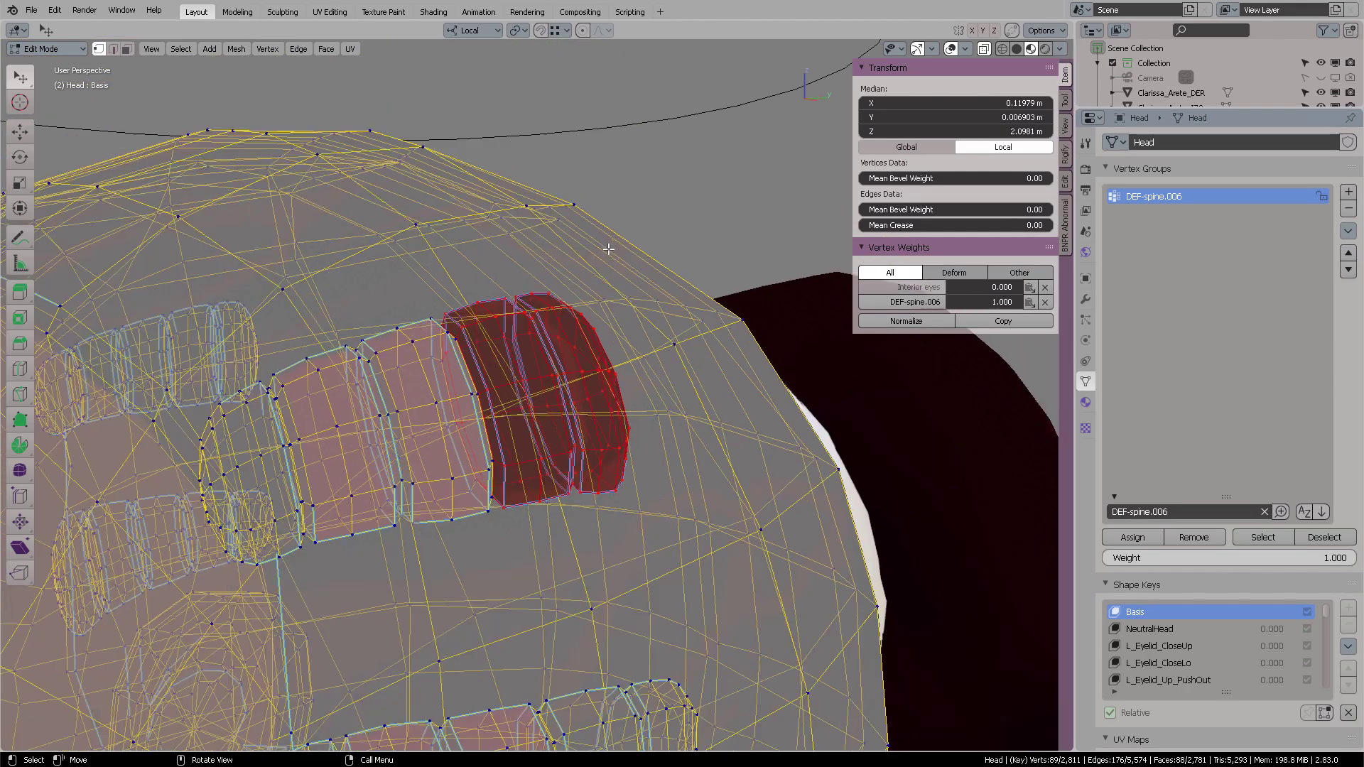
{"action": "scroll", "coordinate": [659, 249], "scroll_direction": "up", "scroll_amount": 3}
{"action": "scroll", "coordinate": [659, 249], "scroll_direction": "up", "scroll_amount": 1}
{"action": "mouse_move", "coordinate": [659, 250]}
{"action": "middle_mouse_down"}
{"action": "mouse_move", "coordinate": [638, 246]}
{"action": "mouse_move", "coordinate": [684, 241]}
{"action": "middle_mouse_up"}
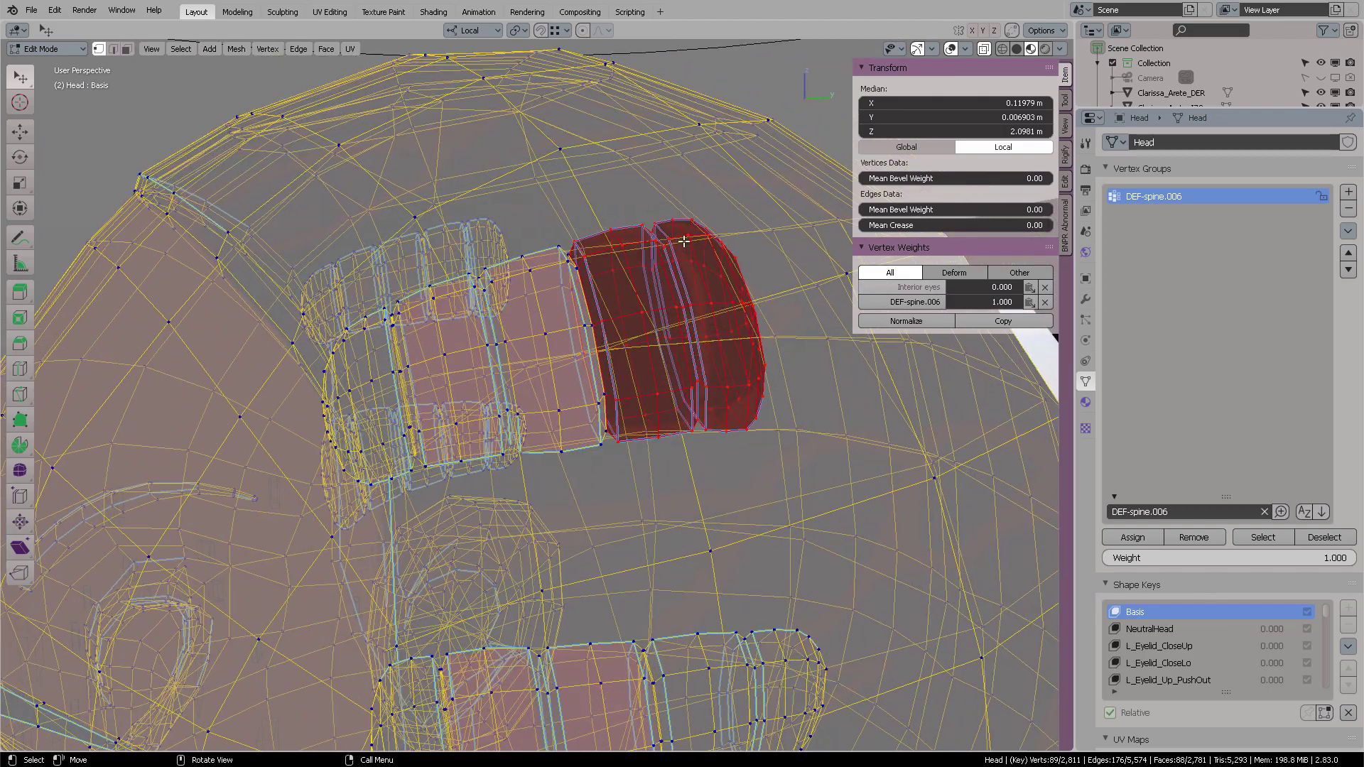
{"action": "key", "text": "ctrl+KP_Add"}
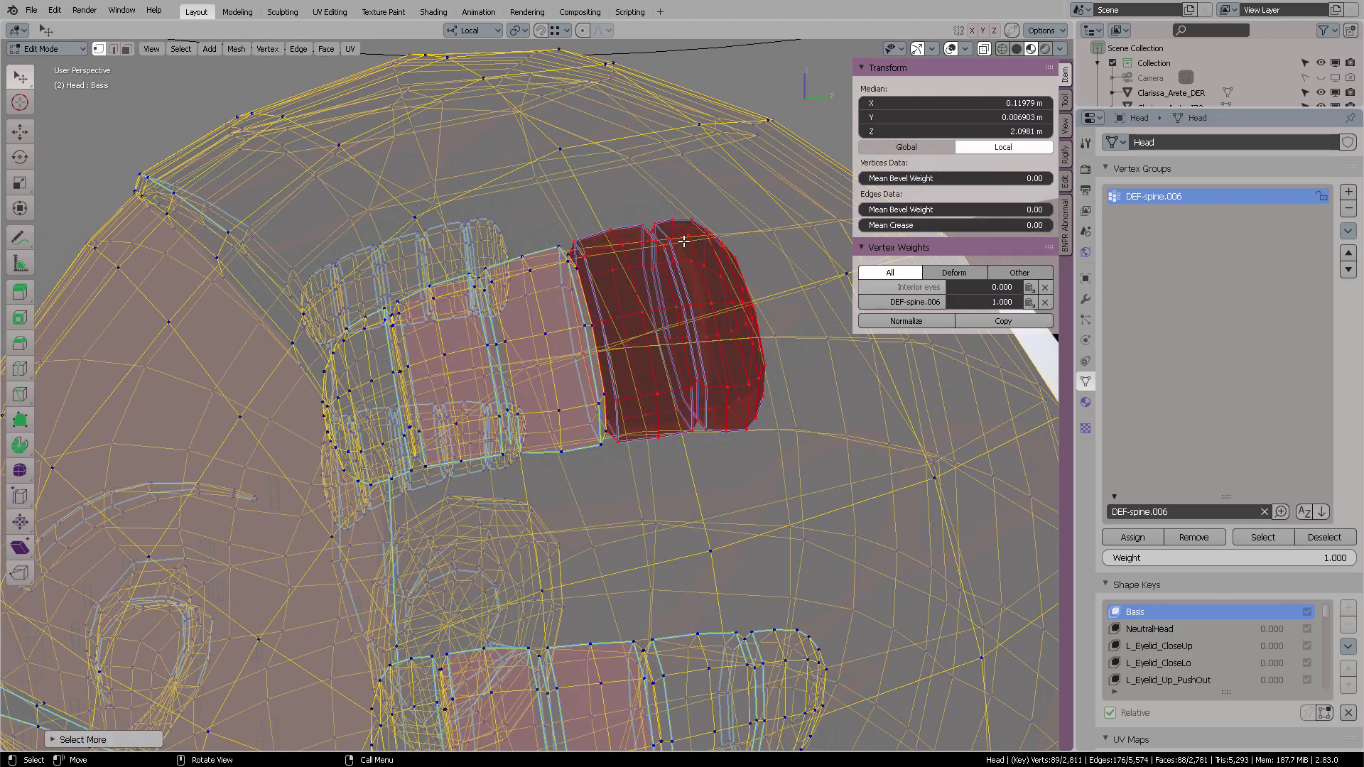
{"action": "middle_click_drag", "start_coordinate": [496, 301], "coordinate": [572, 334]}
{"action": "left_click", "coordinate": [570, 335], "text": "shift"}
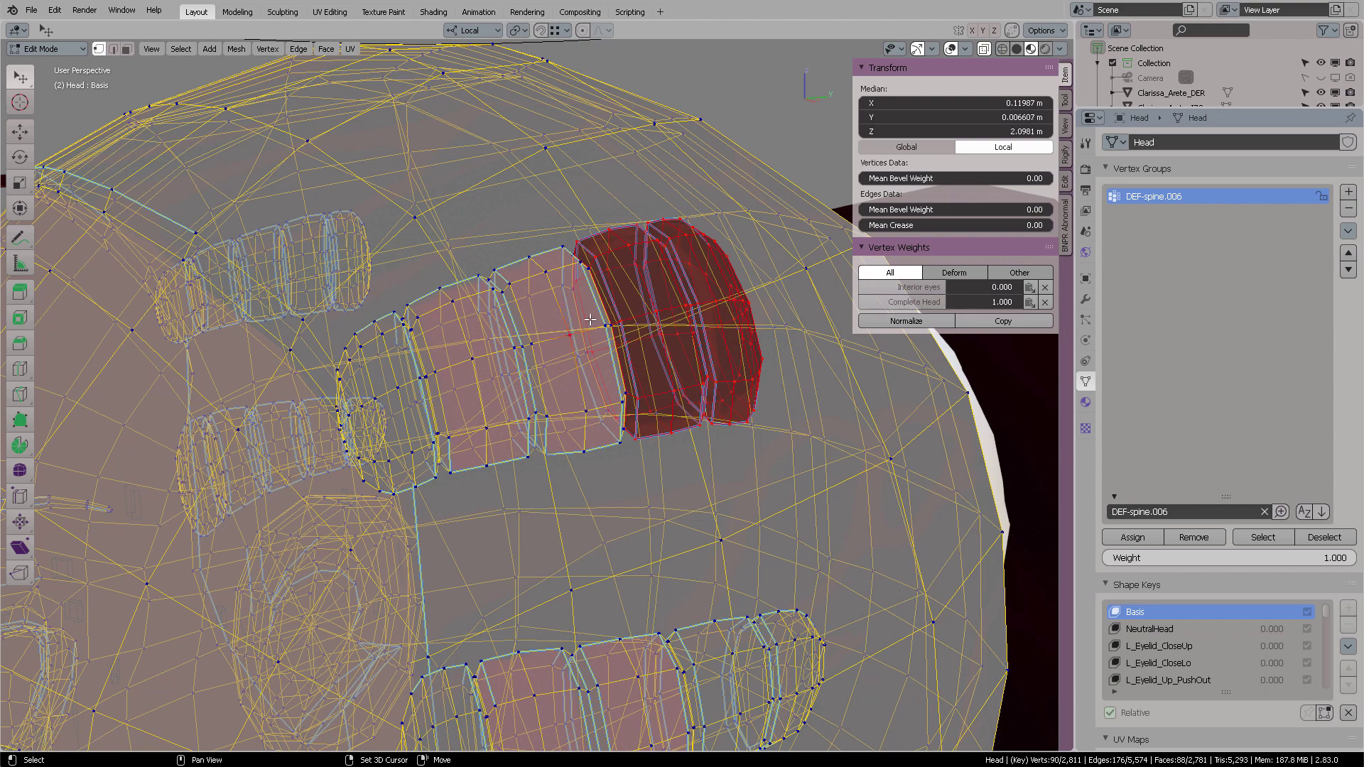
{"action": "key", "text": "ctrl+l"}
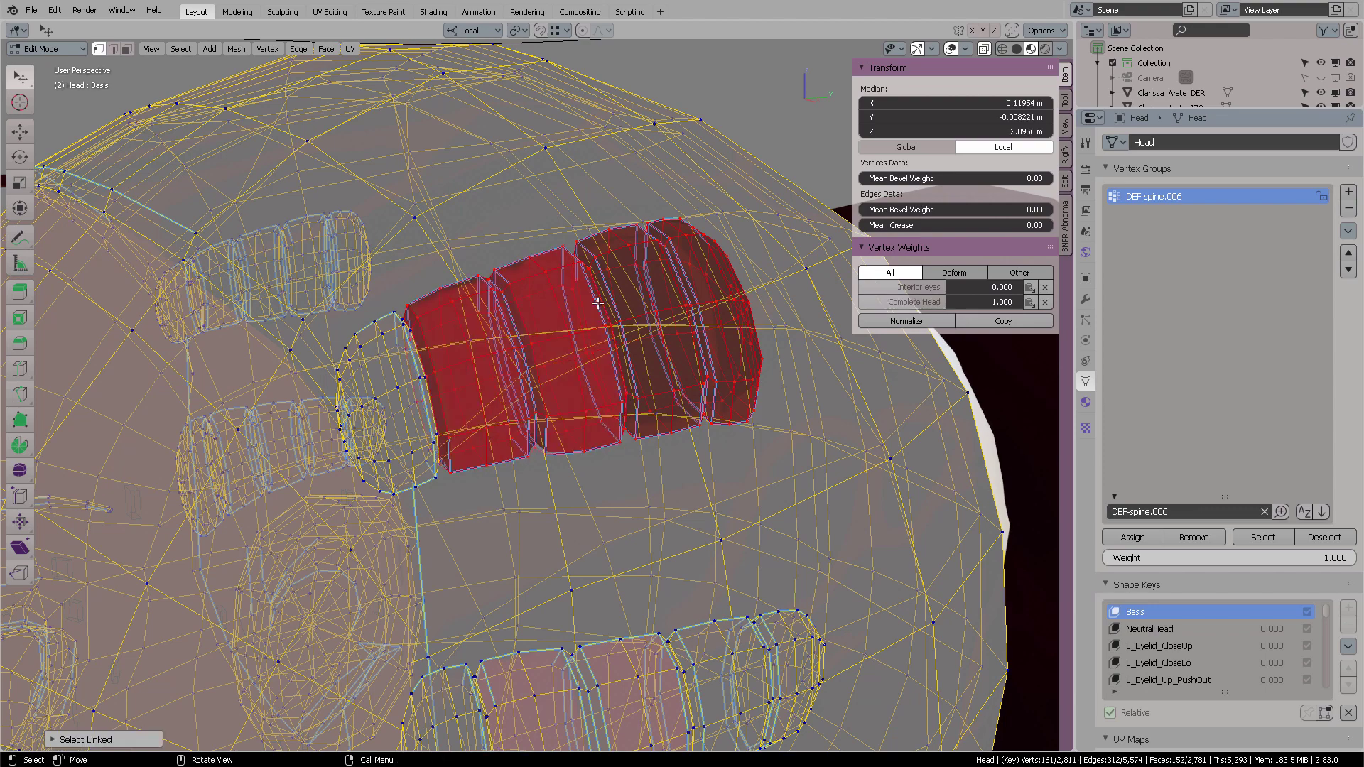
- Extend the selection to the inner piece and front cap of the same upper left ornament
{"action": "middle_click_drag", "start_coordinate": [603, 292], "coordinate": [462, 390]}
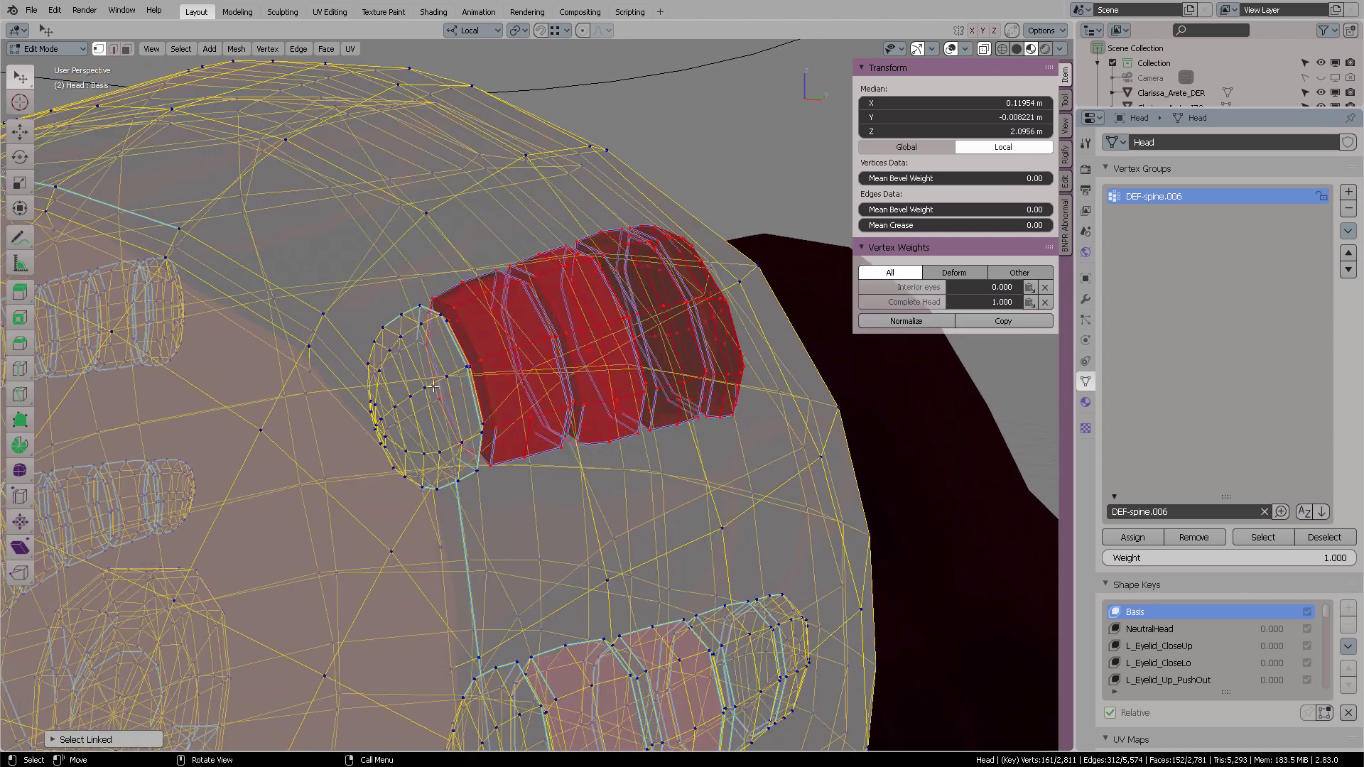
{"action": "left_click", "coordinate": [427, 386], "text": "shift"}
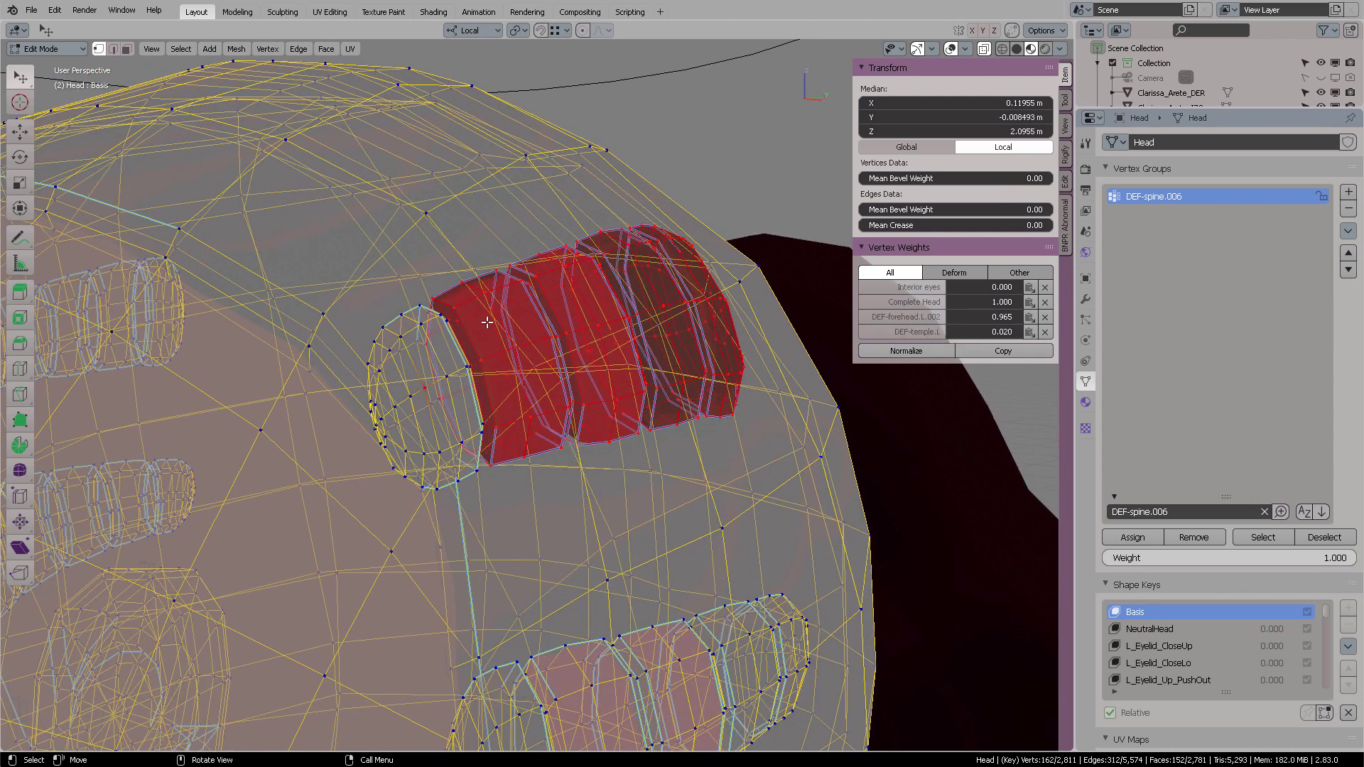
{"action": "key", "text": "ctrl+l"}
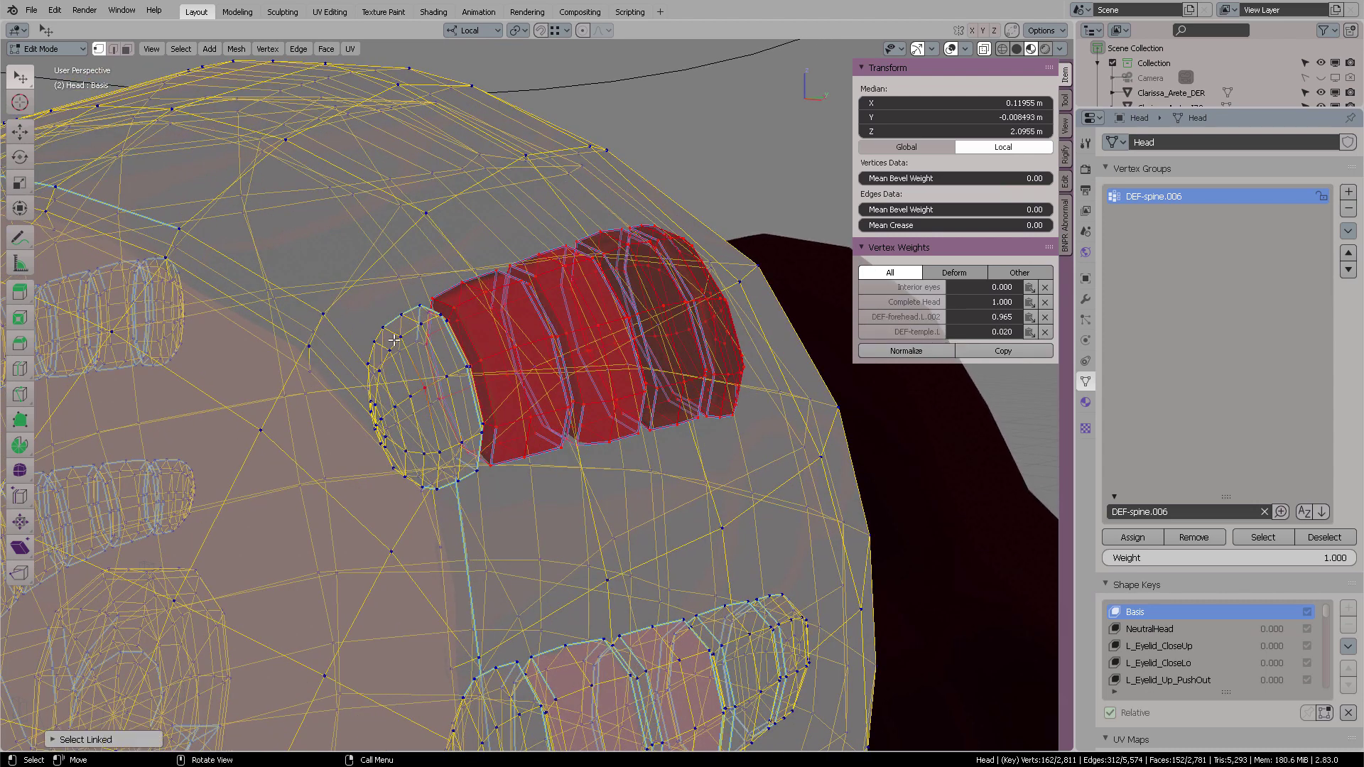
{"action": "key", "text": "ctrl+KP_Add"}
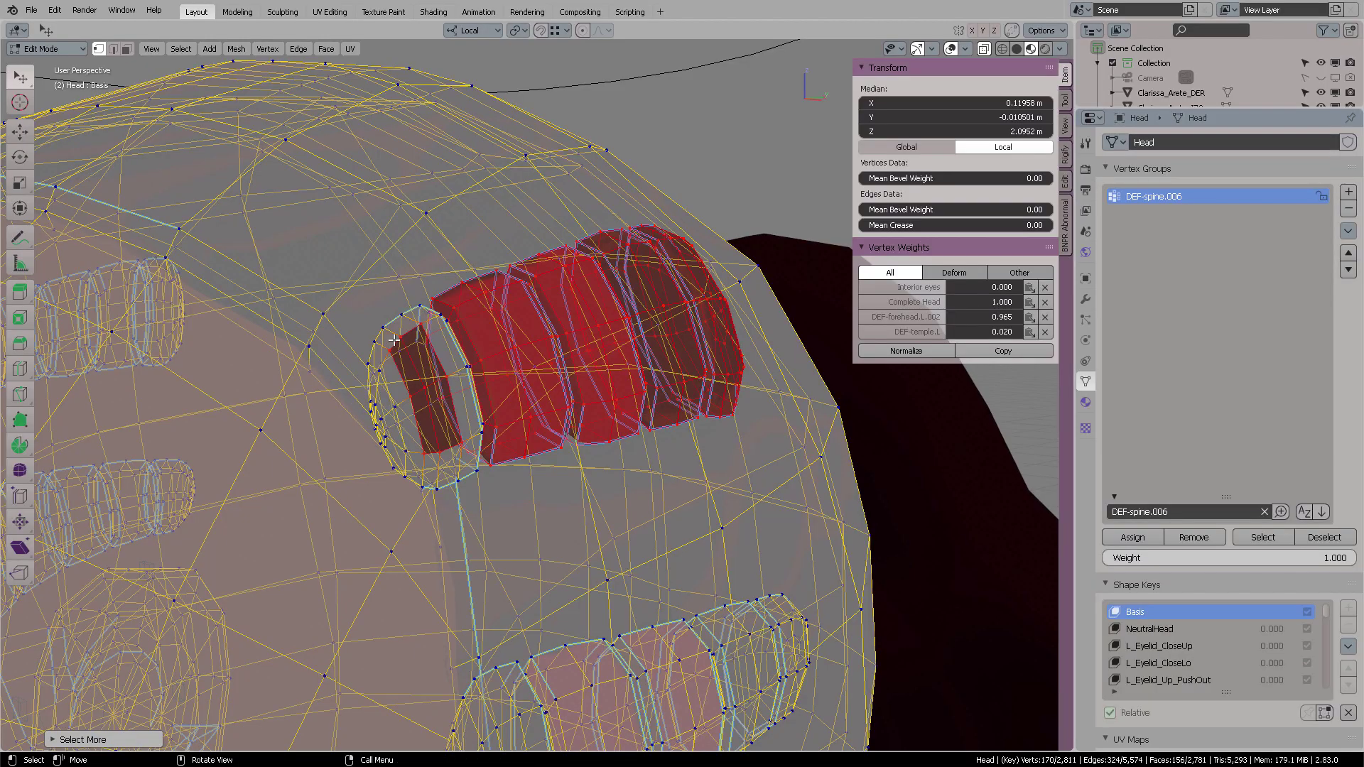
{"action": "key", "text": "ctrl+l"}
- Add the linked red middle bands and inner piece of the lower left hair ornament to the selection
{"action": "middle_click_drag", "start_coordinate": [534, 321], "coordinate": [178, 307]}
{"action": "middle_click_drag", "start_coordinate": [592, 366], "coordinate": [493, 461]}
{"action": "scroll", "coordinate": [558, 421], "scroll_direction": "down", "scroll_amount": 6}
{"action": "scroll", "coordinate": [643, 420], "scroll_direction": "up", "scroll_amount": 4}
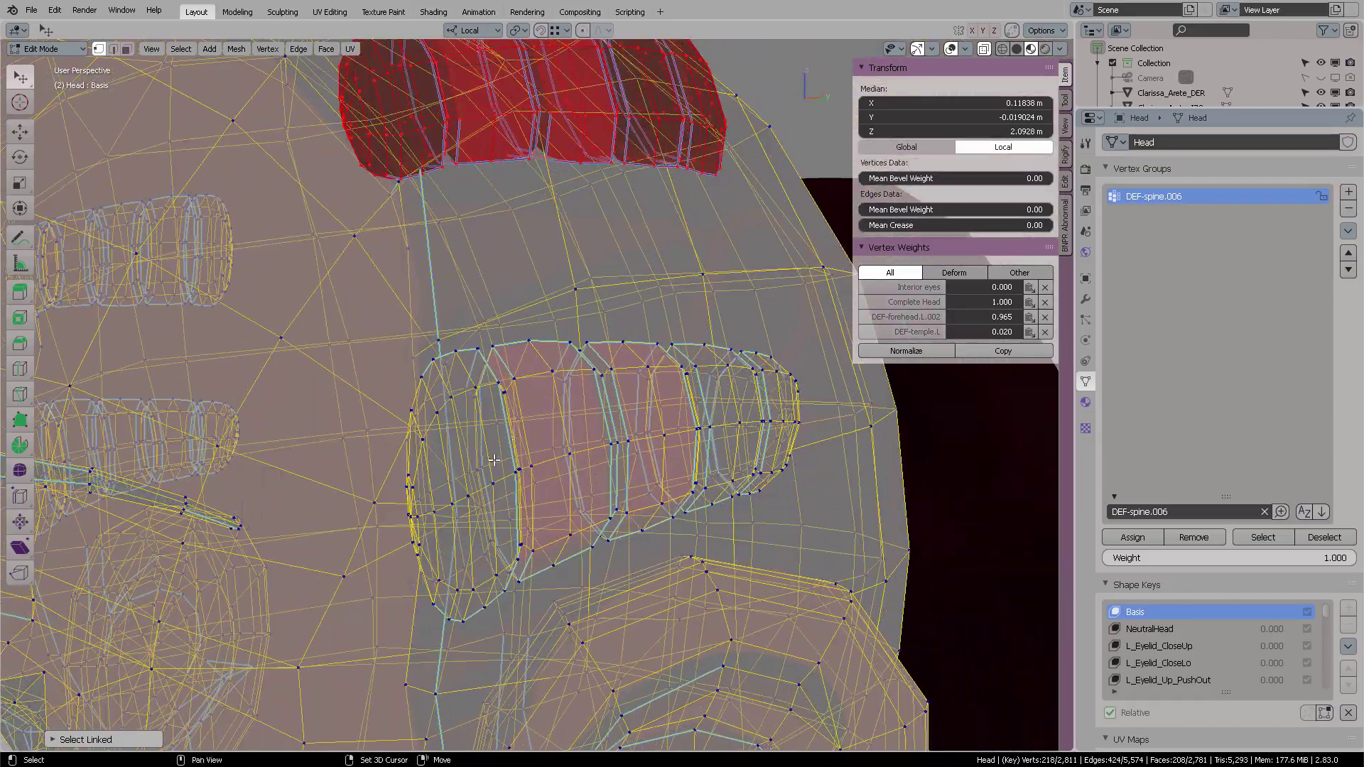
{"action": "left_click", "coordinate": [515, 466]}
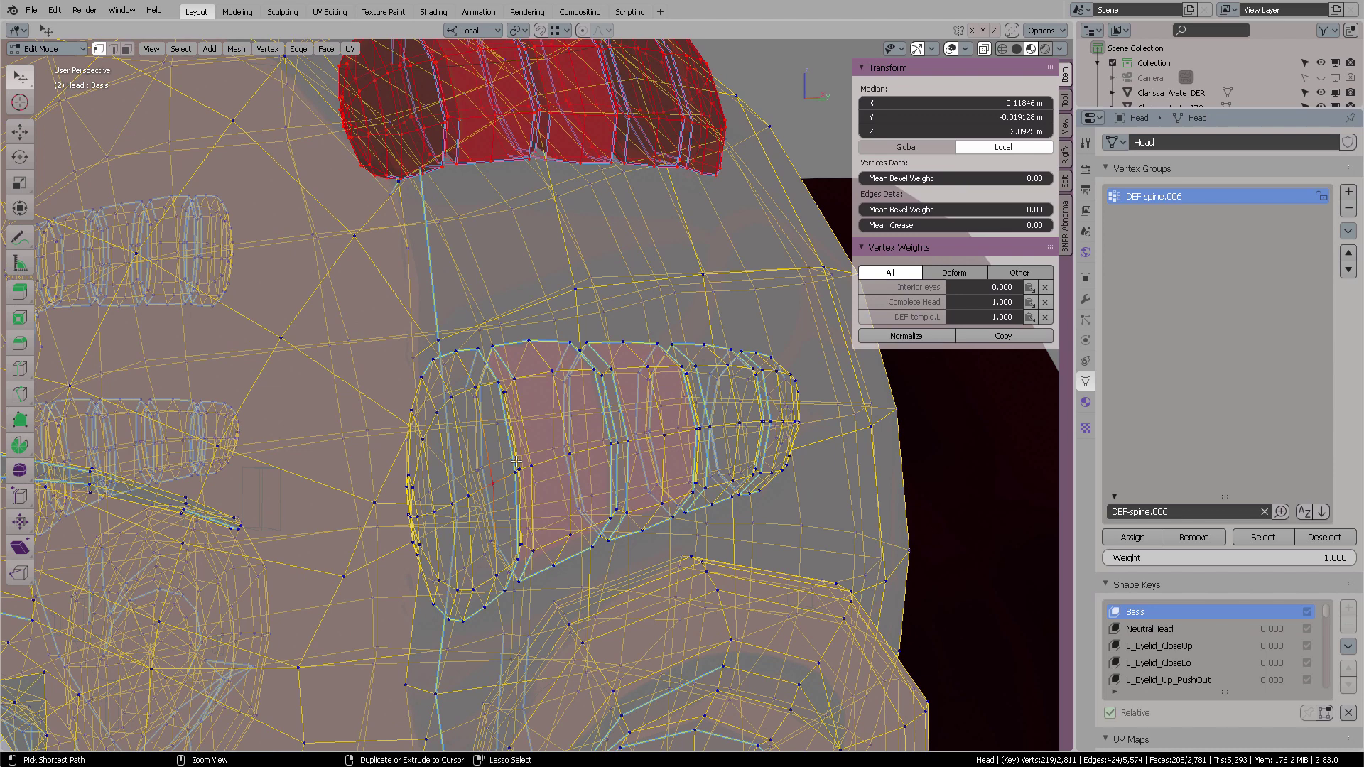
{"action": "key", "text": "ctrl+KP_Add"}
{"action": "key", "text": "ctrl+l"}
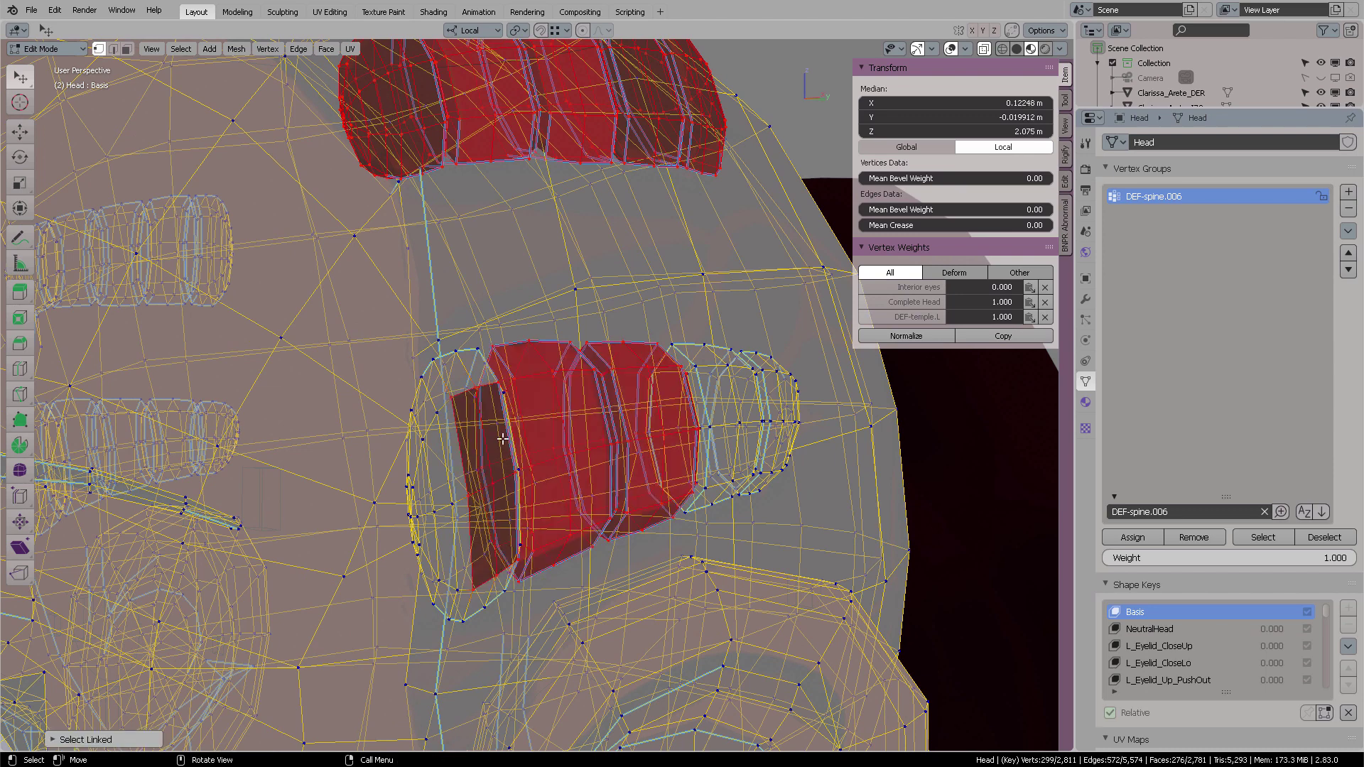
- Complete the lower left ornament's selection by adding its linked front cap and rear bands
{"action": "left_click", "coordinate": [435, 411], "text": "shift"}
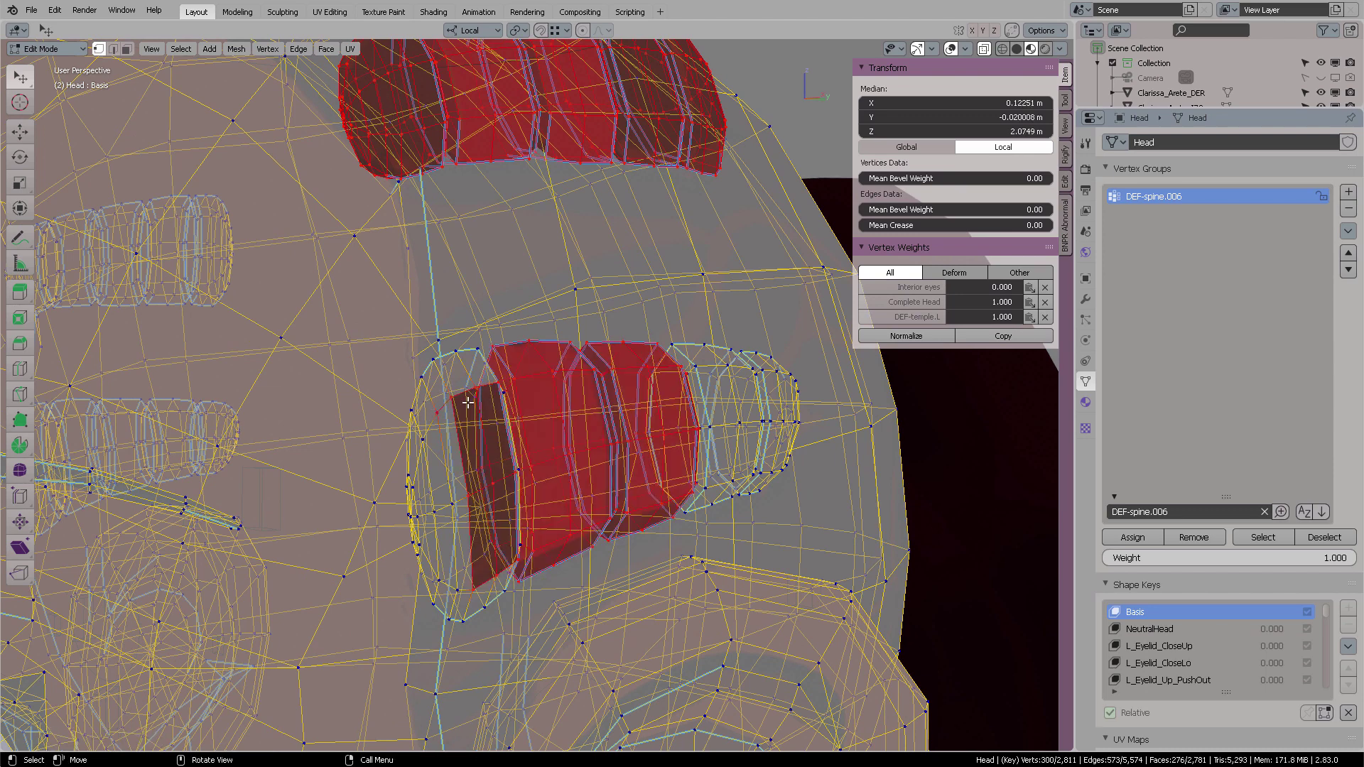
{"action": "key", "text": "ctrl+l"}
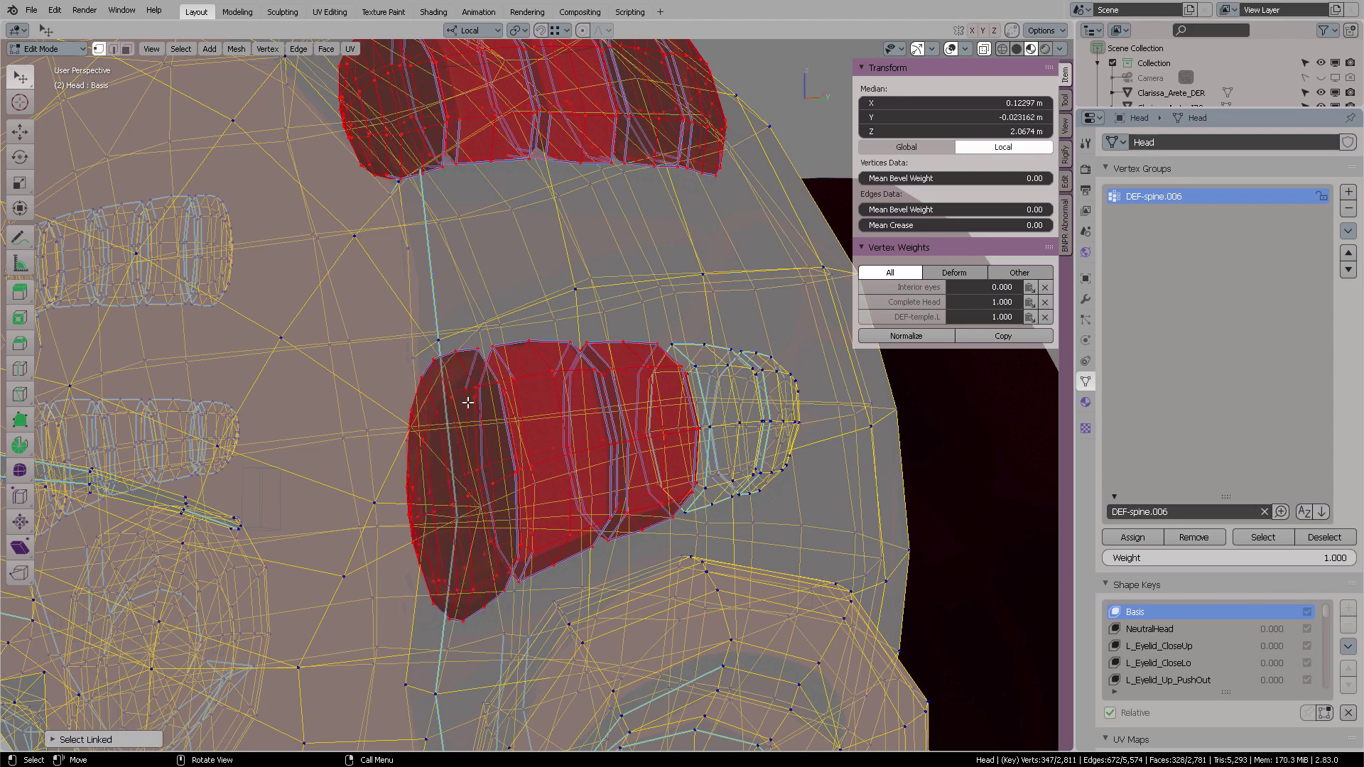
{"action": "middle_click_drag", "start_coordinate": [495, 401], "coordinate": [665, 405]}
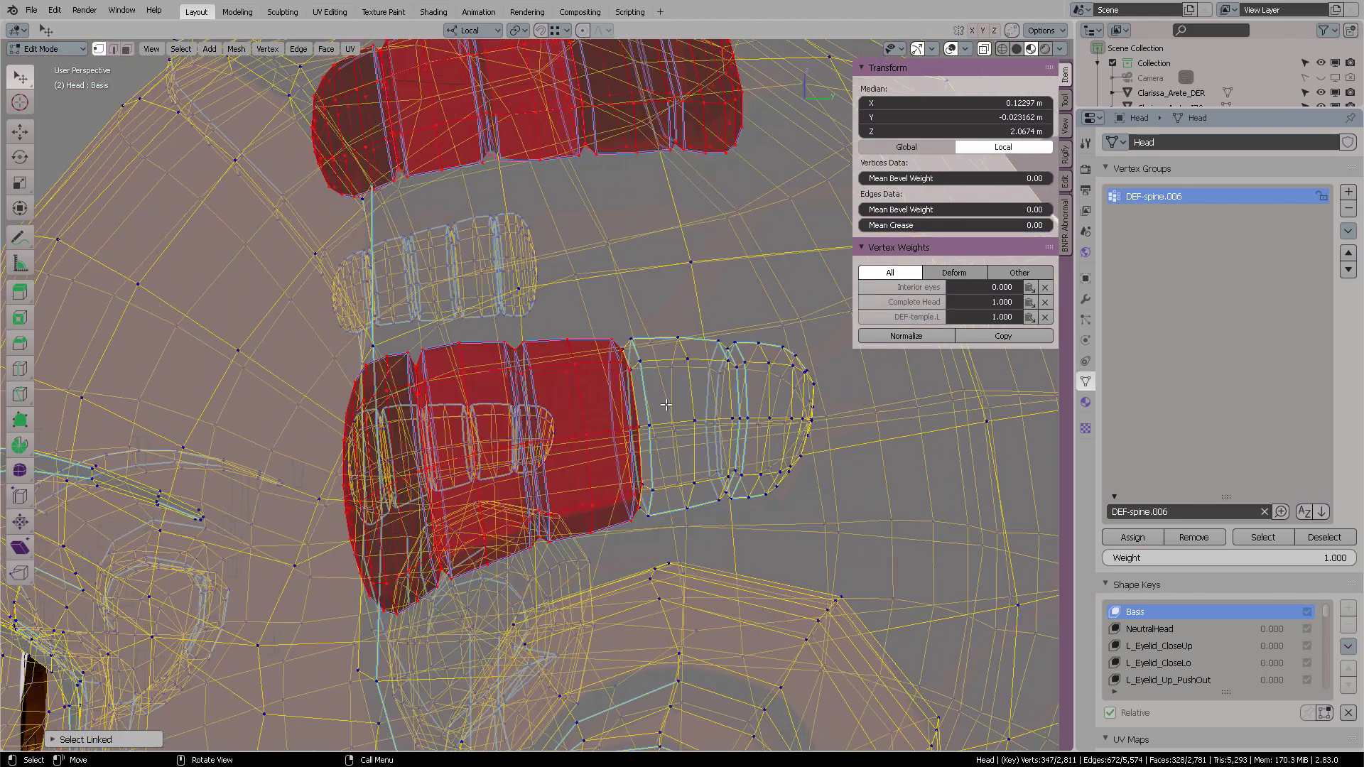
{"action": "left_click", "coordinate": [696, 421], "text": "shift"}
{"action": "key", "text": "l"}
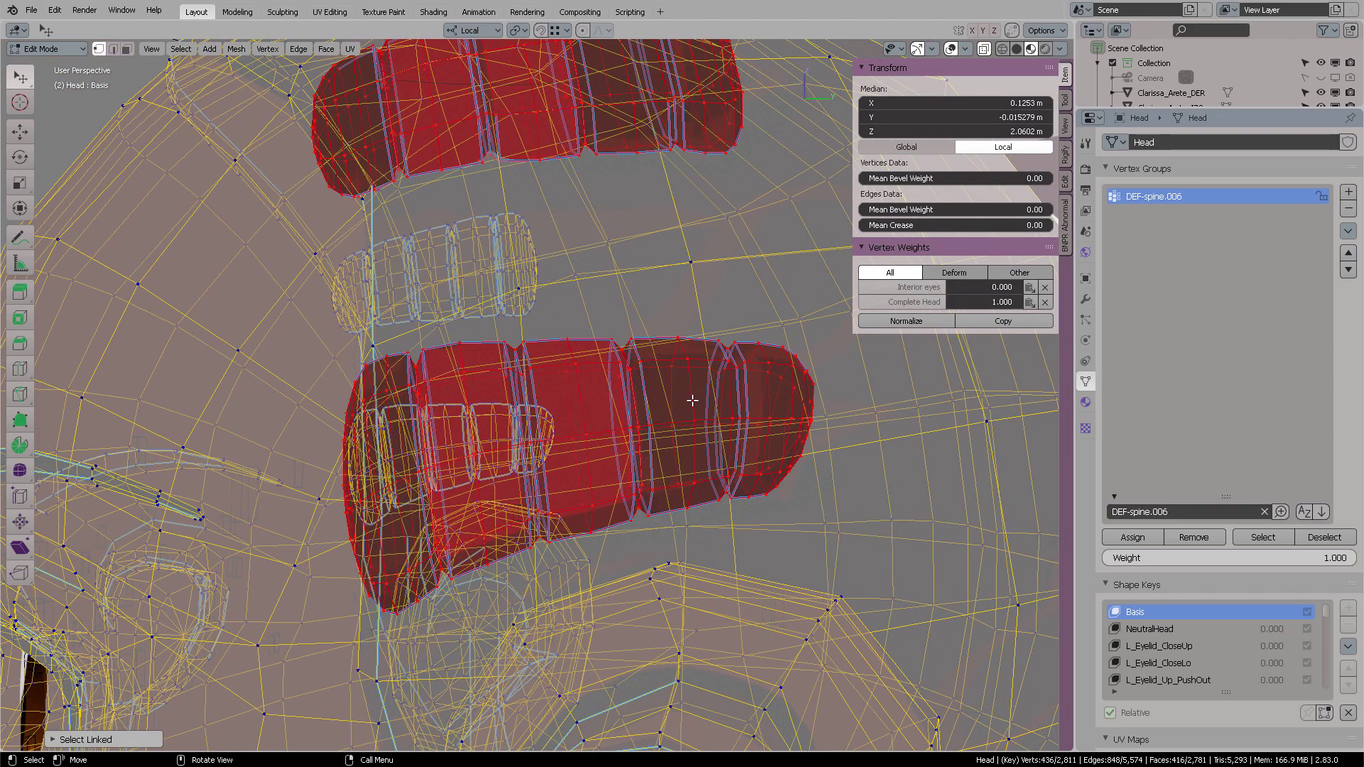
- Begin adding the hair ornaments on the character's right side to the selection, starting with a vertex of the upper one
{"action": "middle_click_drag", "start_coordinate": [658, 369], "coordinate": [348, 380]}
{"action": "scroll", "coordinate": [702, 427], "scroll_direction": "up", "scroll_amount": 8}
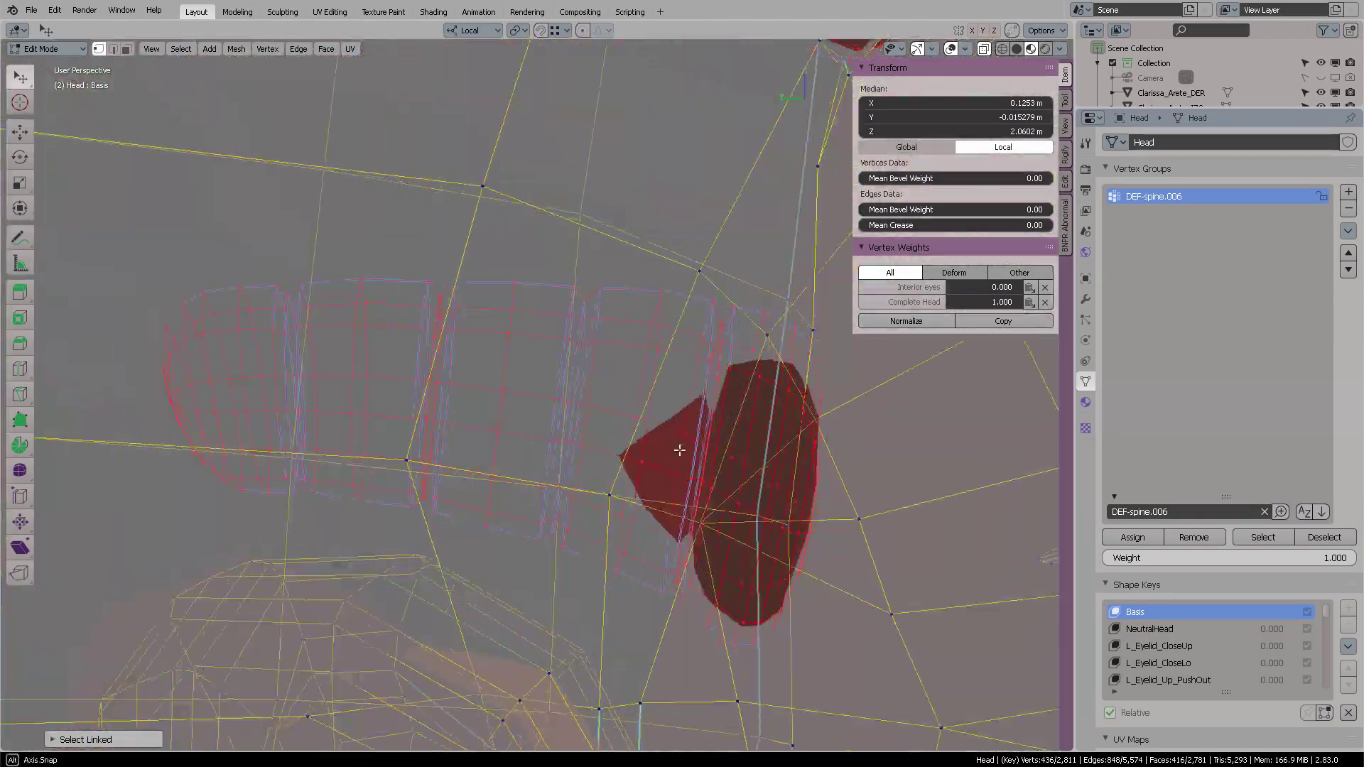
{"action": "scroll", "coordinate": [713, 455], "scroll_direction": "down", "scroll_amount": 7}
{"action": "middle_click_drag", "start_coordinate": [386, 578], "coordinate": [455, 483]}
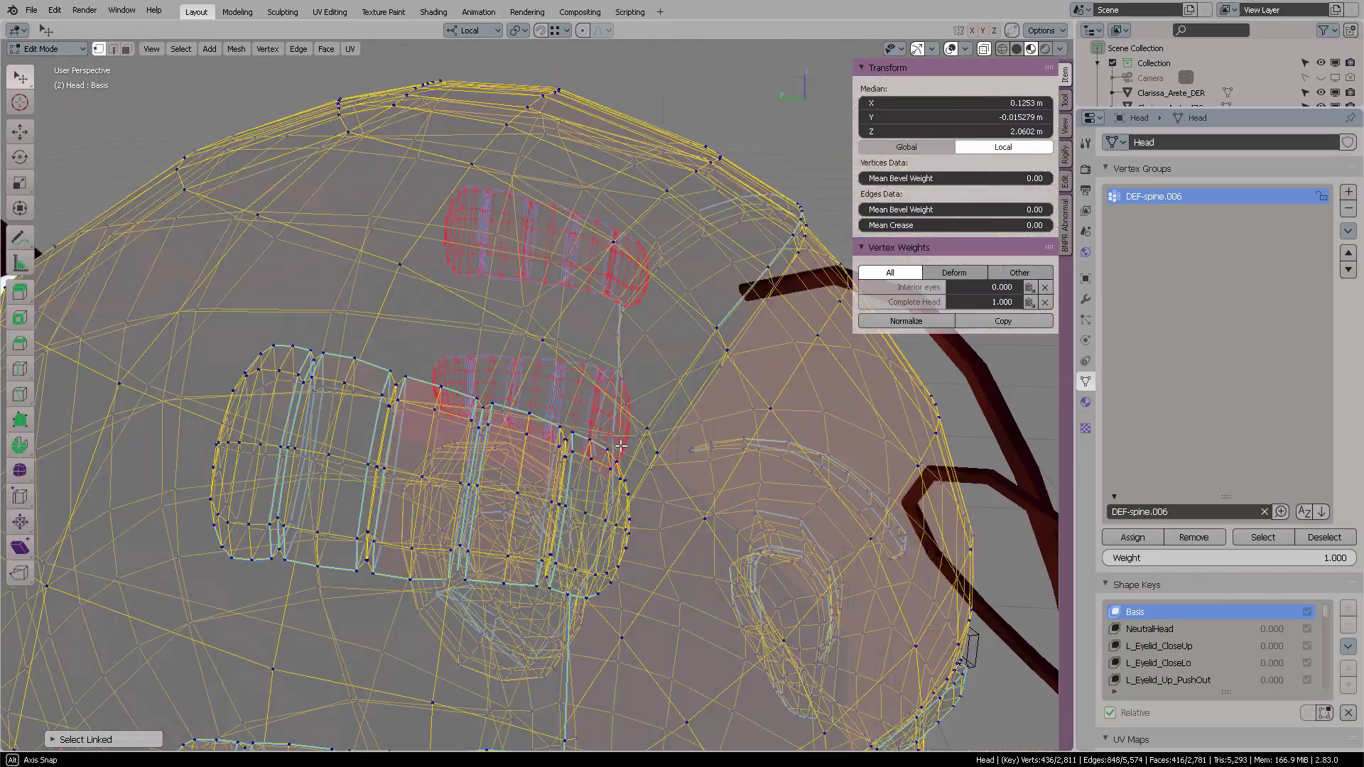
{"action": "scroll", "coordinate": [568, 441], "scroll_direction": "down", "scroll_amount": 3}
{"action": "middle_click_drag", "start_coordinate": [569, 441], "coordinate": [692, 402]}
{"action": "scroll", "coordinate": [603, 357], "scroll_direction": "up", "scroll_amount": 3}
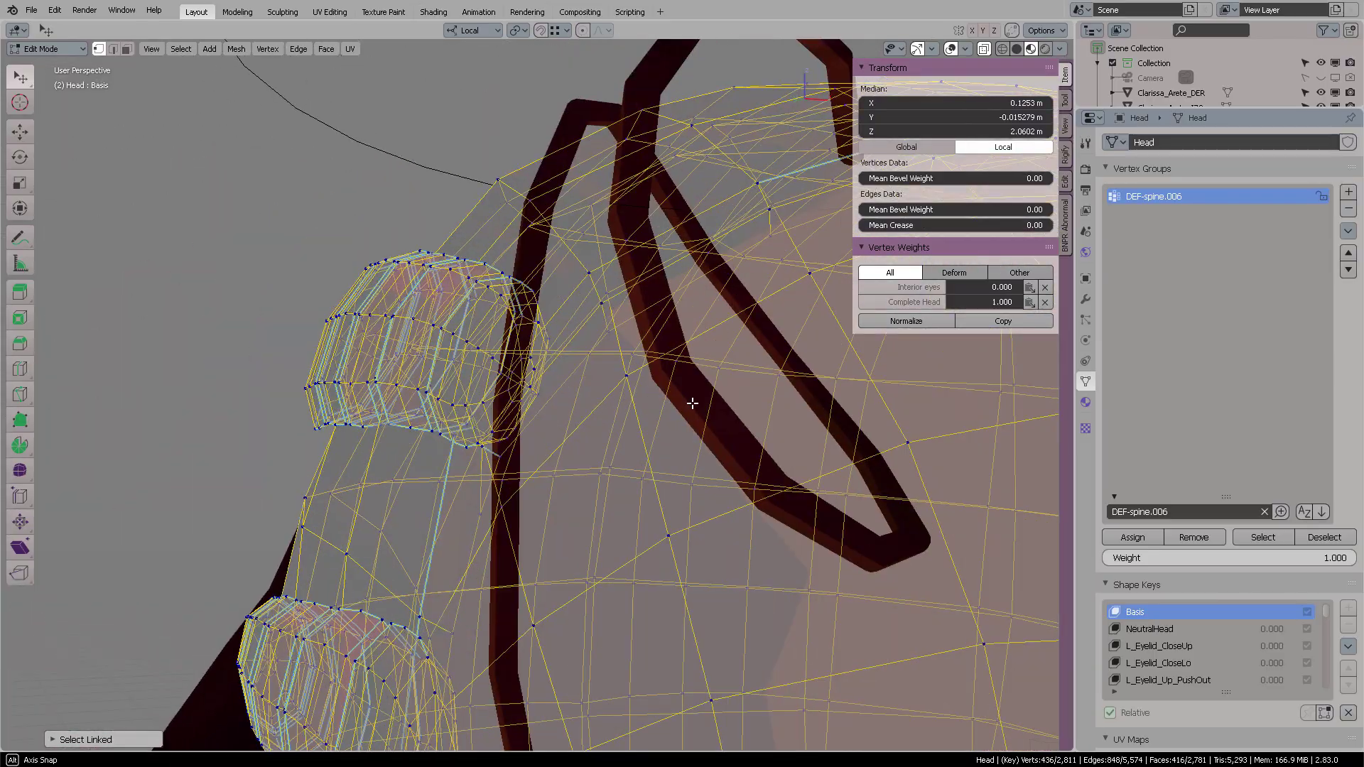
{"action": "left_click", "coordinate": [453, 333], "text": "shift"}
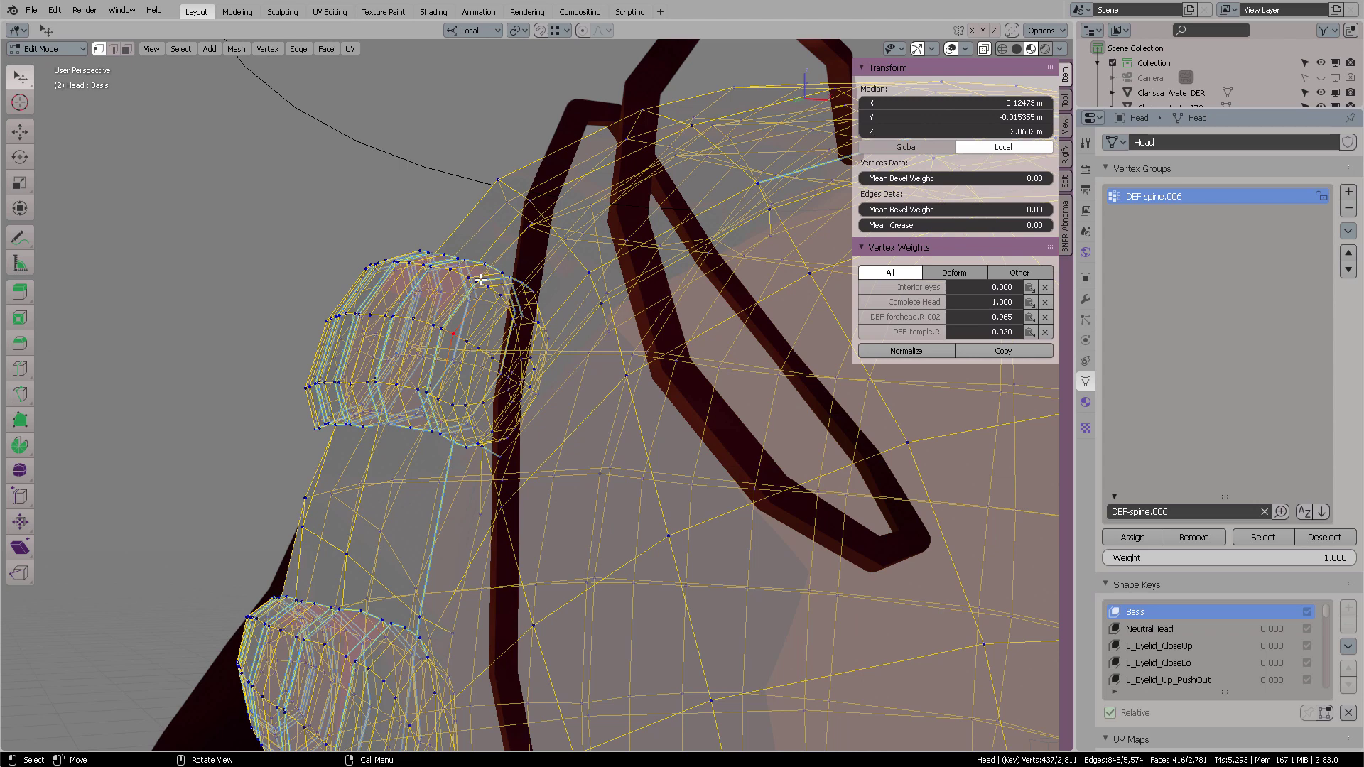
- Grow the selection over the front cap of the upper hair ornament on the character's right side
{"action": "scroll", "coordinate": [507, 303], "scroll_direction": "down", "scroll_amount": 4}
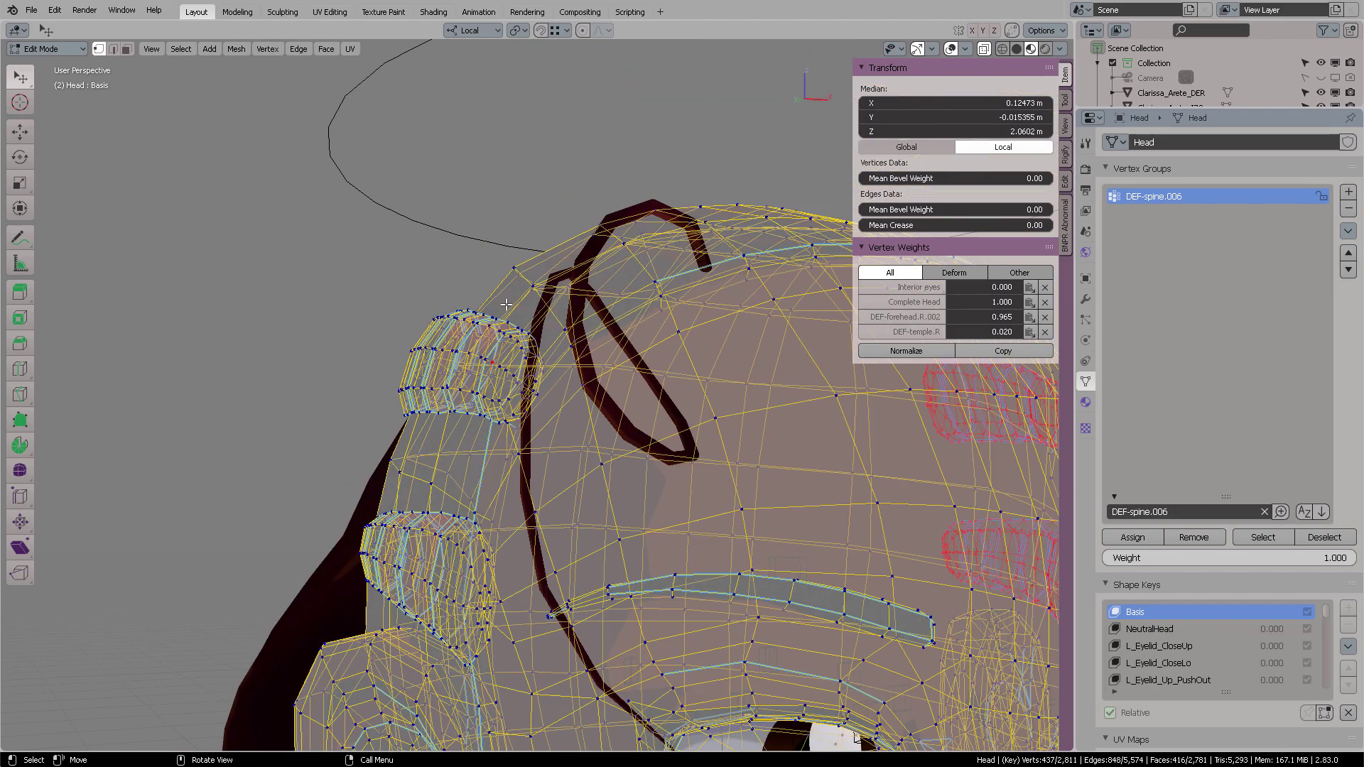
{"action": "middle_click_drag", "start_coordinate": [511, 307], "coordinate": [558, 331]}
{"action": "middle_click_drag", "start_coordinate": [651, 358], "coordinate": [515, 231]}
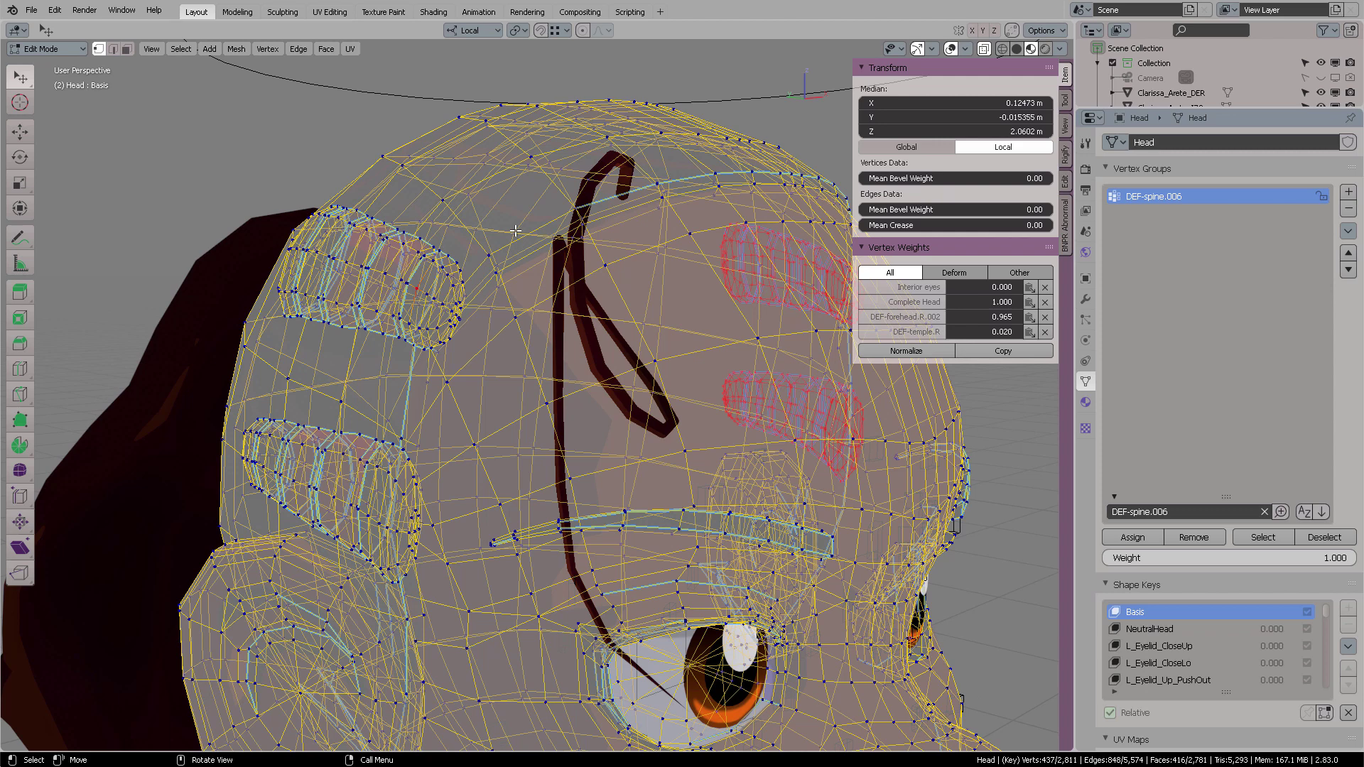
{"action": "key", "text": "l"}
{"action": "key", "text": "ctrl+z"}
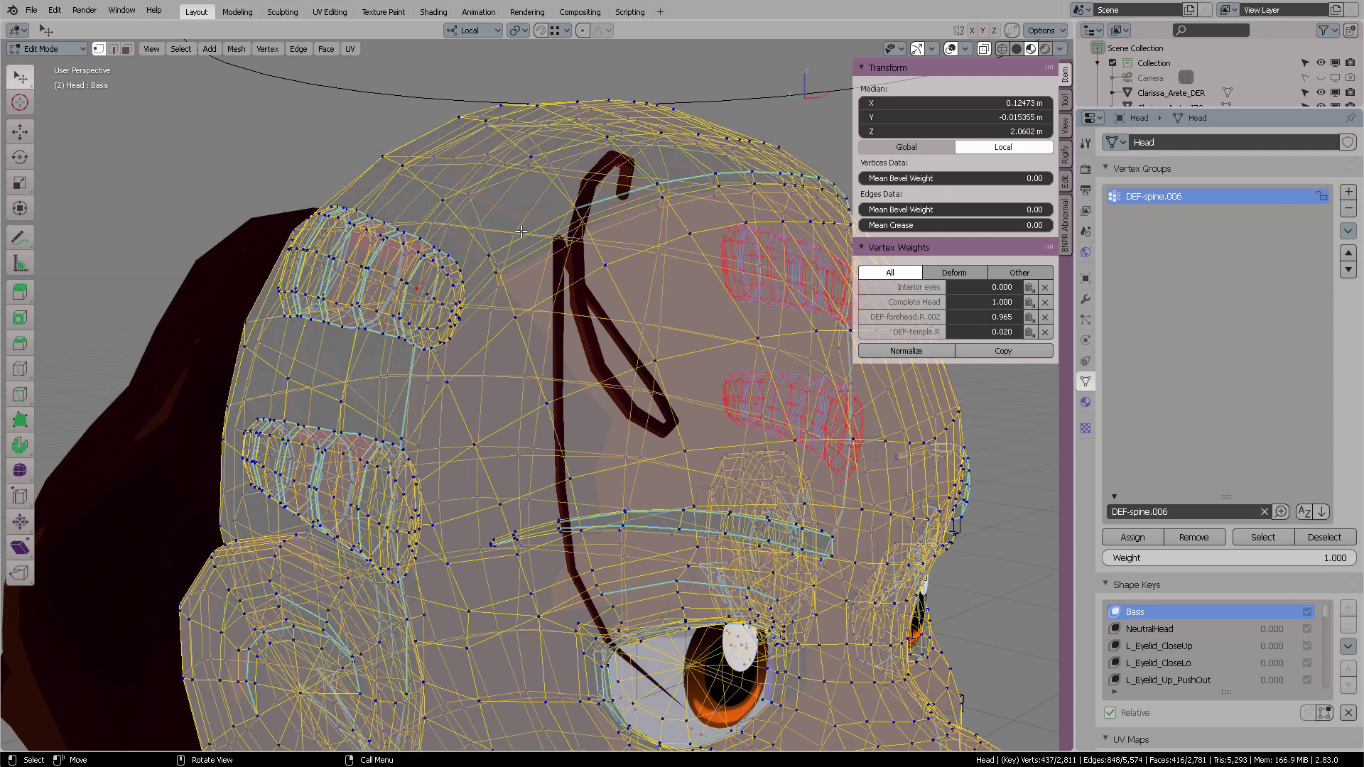
{"action": "key", "text": "ctrl+KP_Add"}
{"action": "key", "text": "ctrl+KP_Add"}
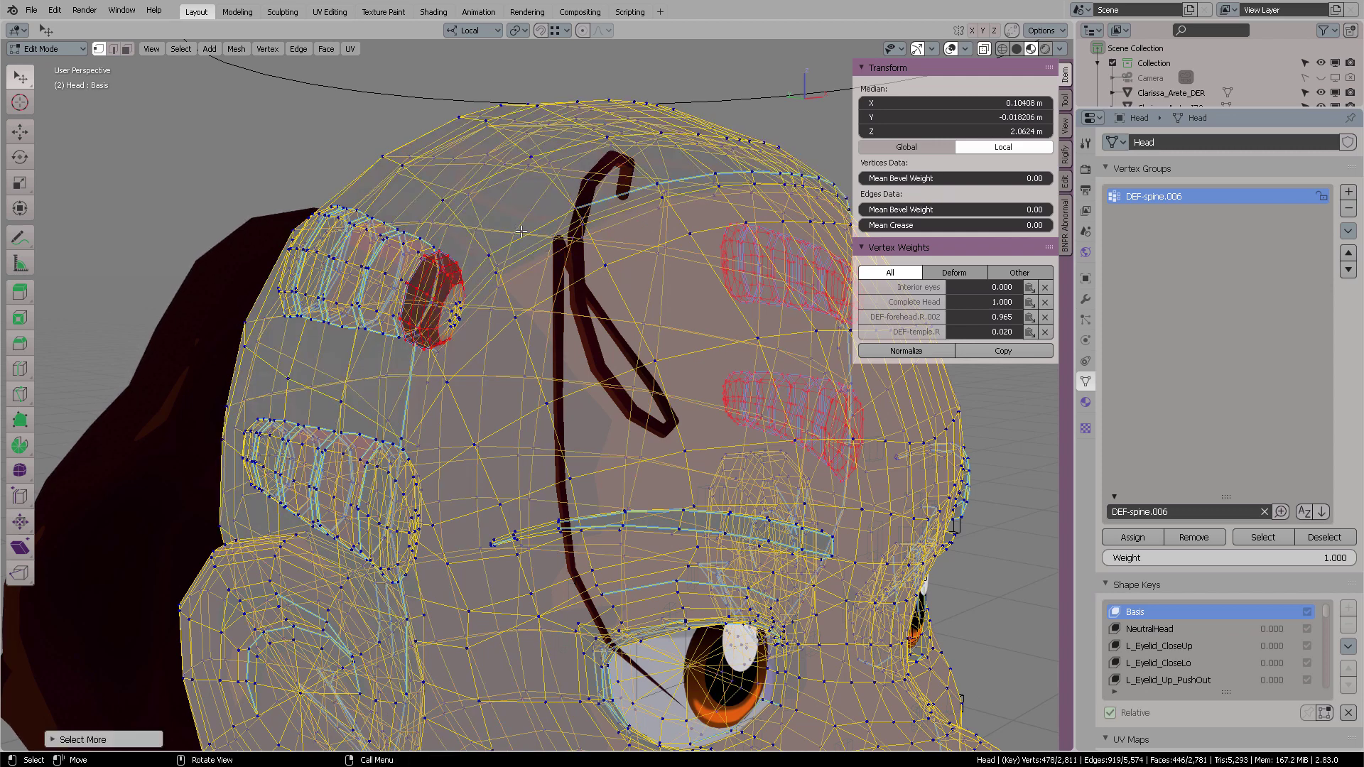
{"action": "key", "text": "l"}
{"action": "key", "text": "ctrl+z"}
- Add the red middle bands and inner piece of the same upper right-side ornament to the selection
{"action": "middle_click_drag", "start_coordinate": [411, 294], "coordinate": [446, 303]}
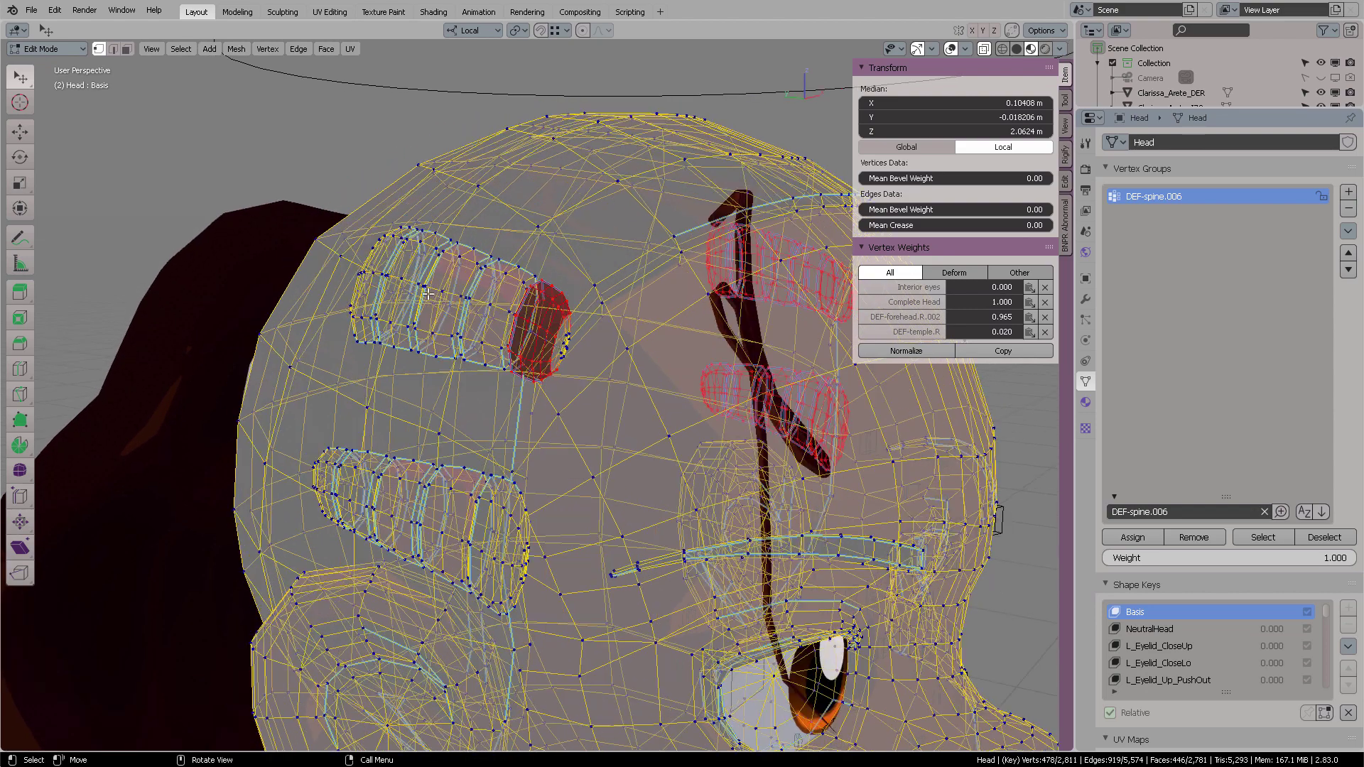
{"action": "left_click", "coordinate": [440, 285], "text": "shift"}
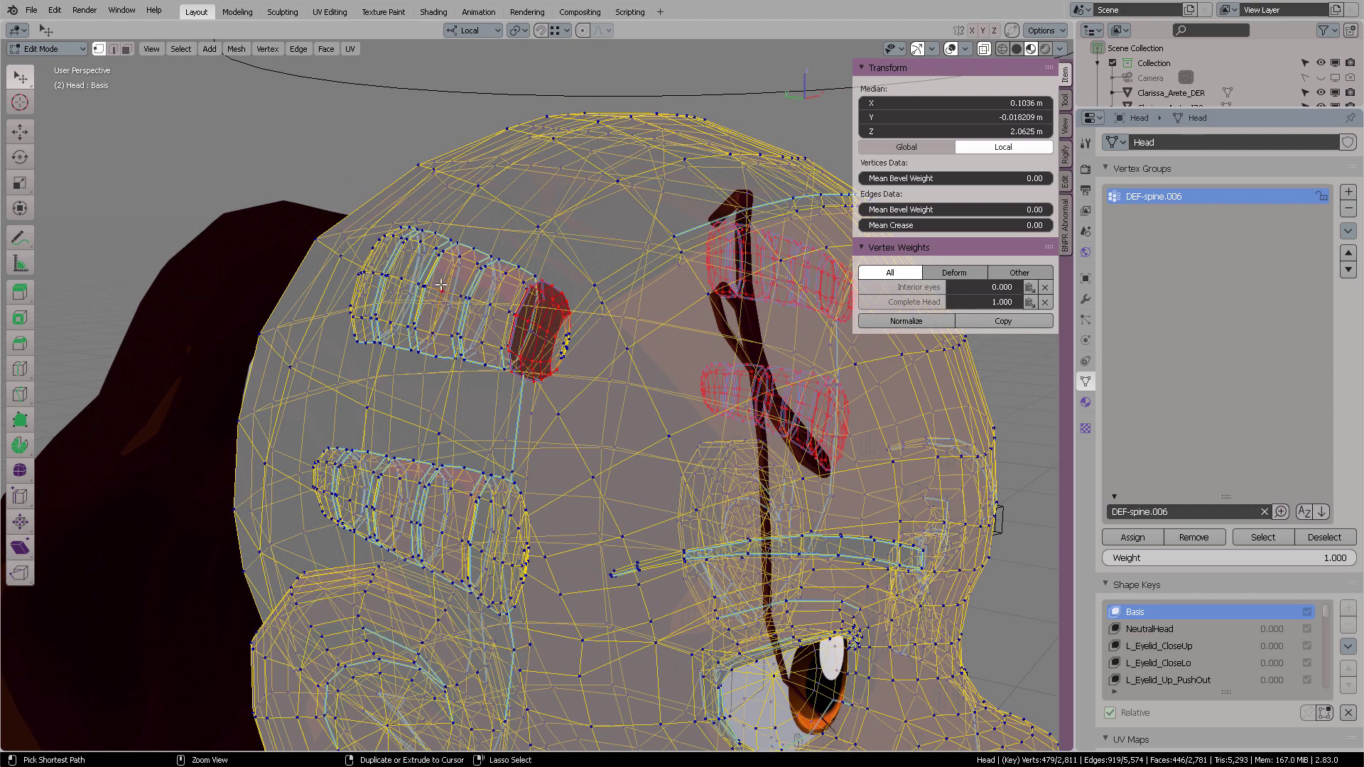
{"action": "key", "text": "ctrl+KP_Add"}
{"action": "key", "text": "ctrl+KP_Add"}
{"action": "key", "text": "ctrl+KP_Add"}
{"action": "key", "text": "ctrl+KP_Add"}
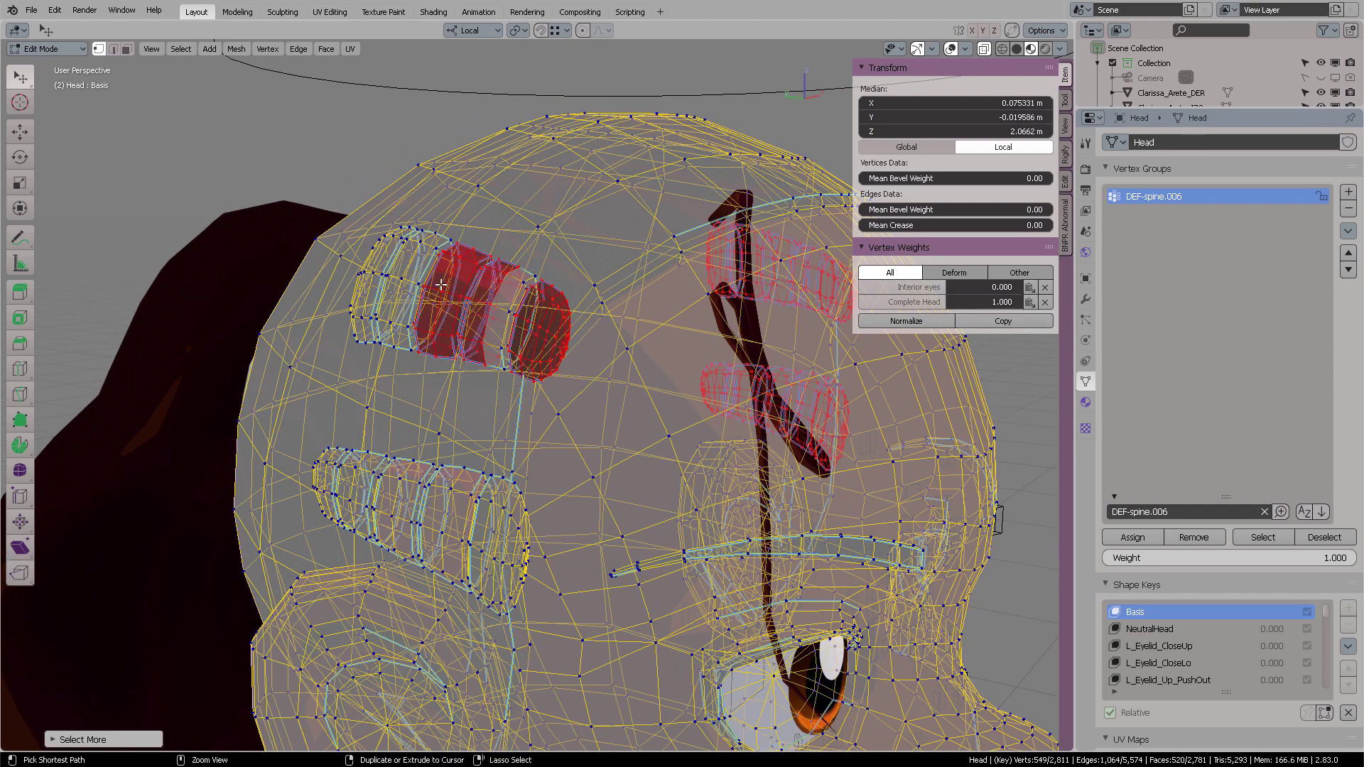
{"action": "key", "text": "ctrl+KP_Add"}
{"action": "key", "text": "ctrl+KP_Add"}
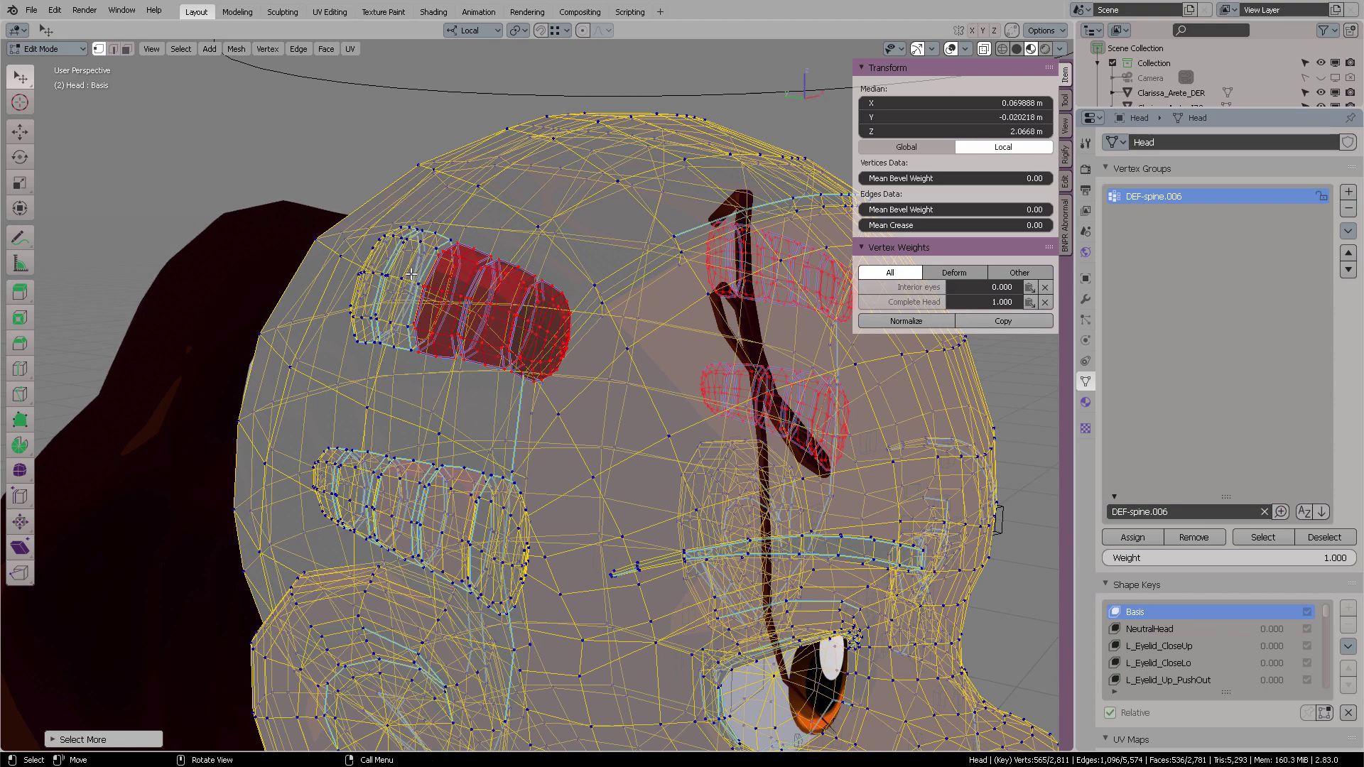
- Complete the upper right-side ornament's selection by growing it over the rear bands
{"action": "middle_click_drag", "start_coordinate": [424, 280], "coordinate": [480, 280]}
{"action": "left_click", "coordinate": [490, 281], "text": "shift"}
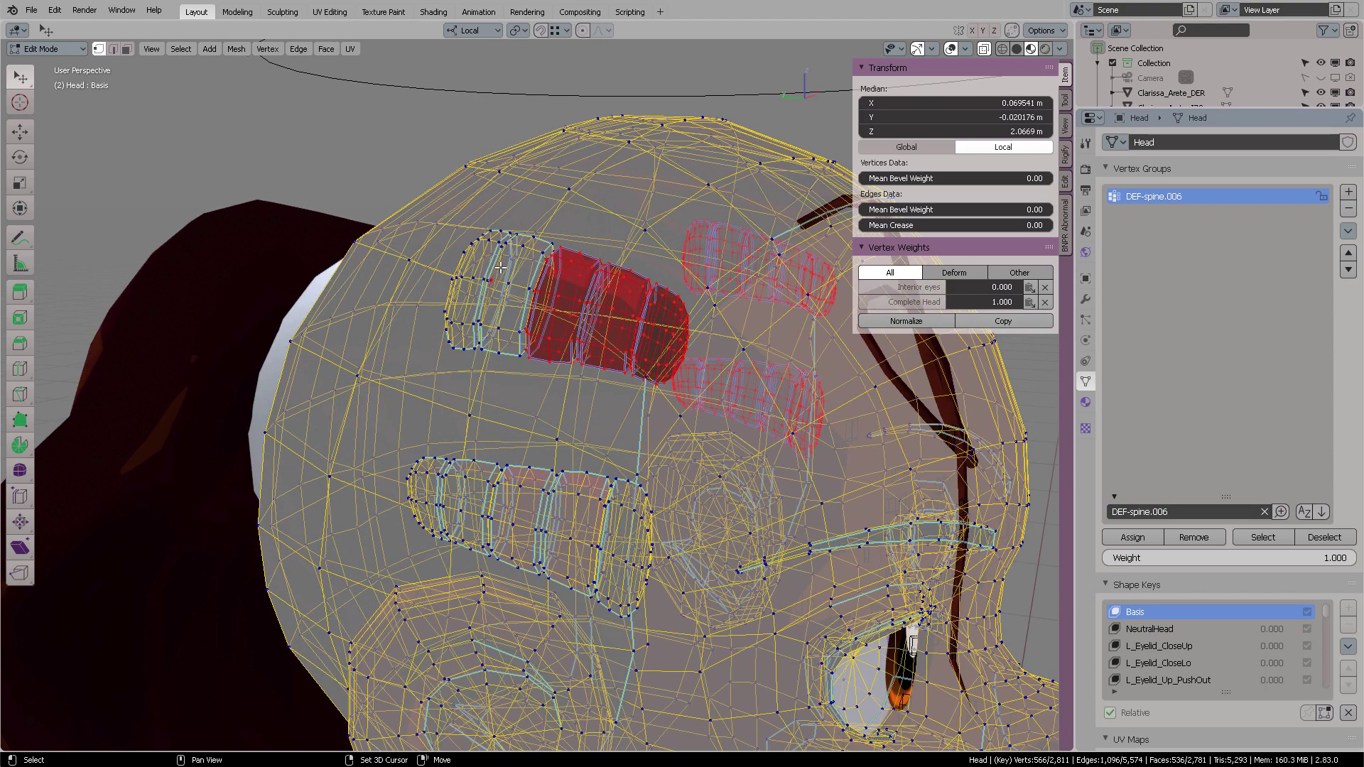
{"action": "key", "text": "ctrl+KP_Add"}
{"action": "key", "text": "ctrl+KP_Add"}
{"action": "key", "text": "ctrl+KP_Add"}
{"action": "key", "text": "ctrl+KP_Add"}
{"action": "key", "text": "ctrl+KP_Add"}
{"action": "key", "text": "ctrl+KP_Add"}
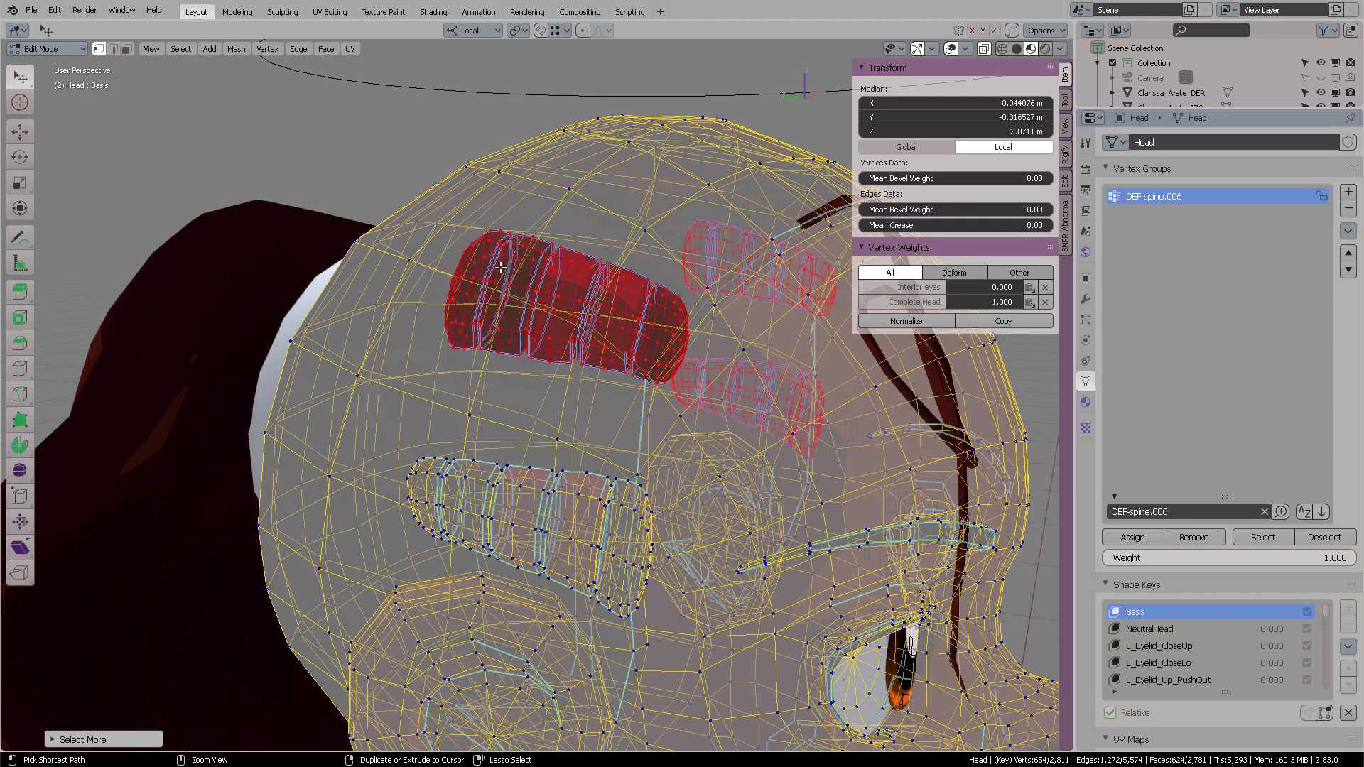
- Add the linked middle bands of the lower ornament on the character's right side to the selection
{"action": "middle_click_drag", "start_coordinate": [501, 268], "coordinate": [518, 195]}
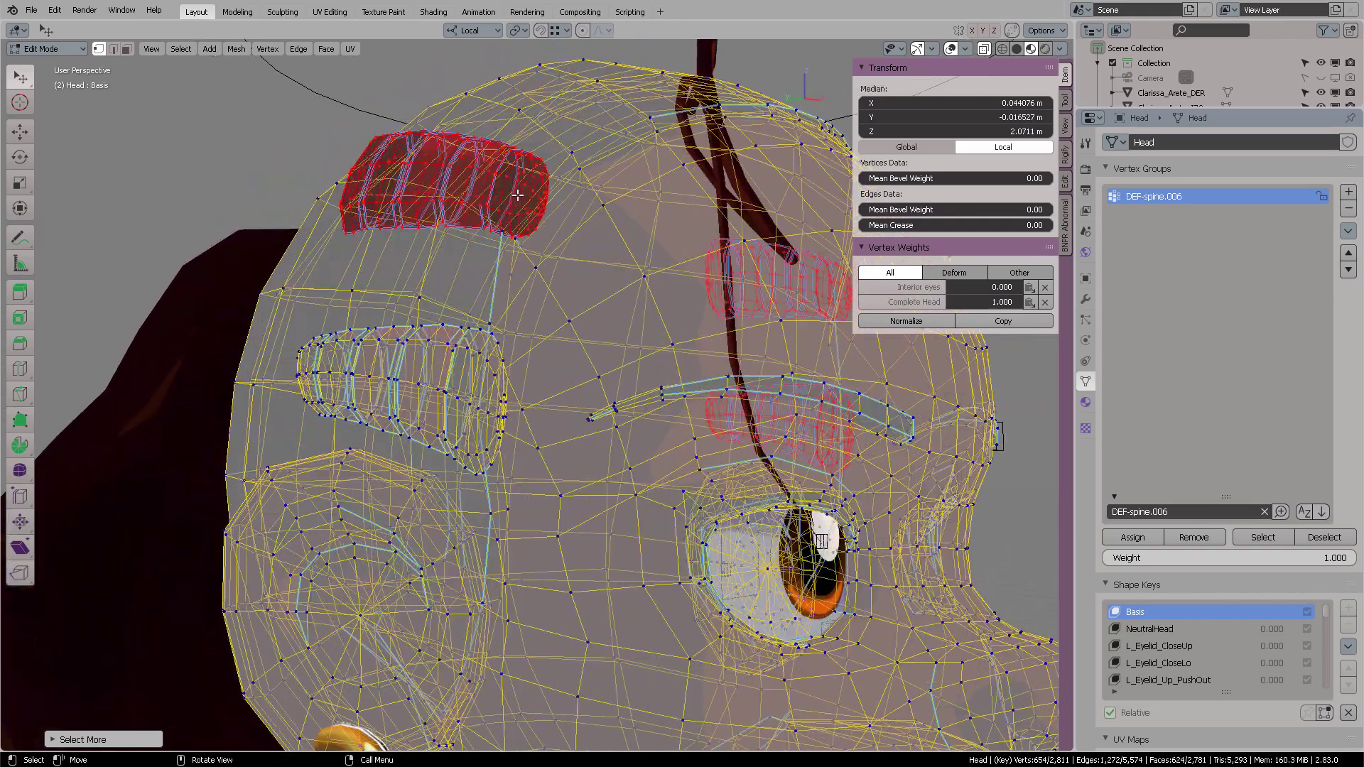
{"action": "scroll", "coordinate": [506, 267], "scroll_direction": "up", "scroll_amount": 4}
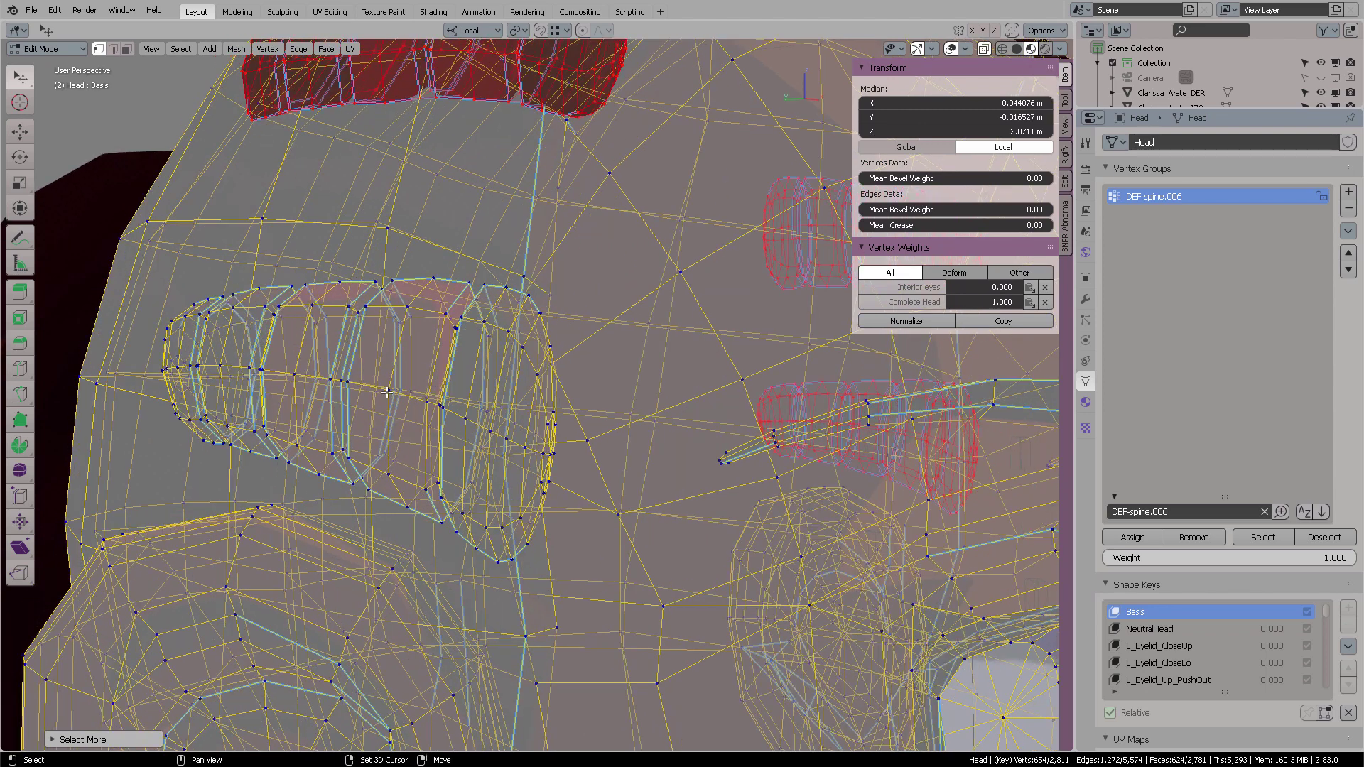
{"action": "left_click", "coordinate": [396, 373], "text": "shift"}
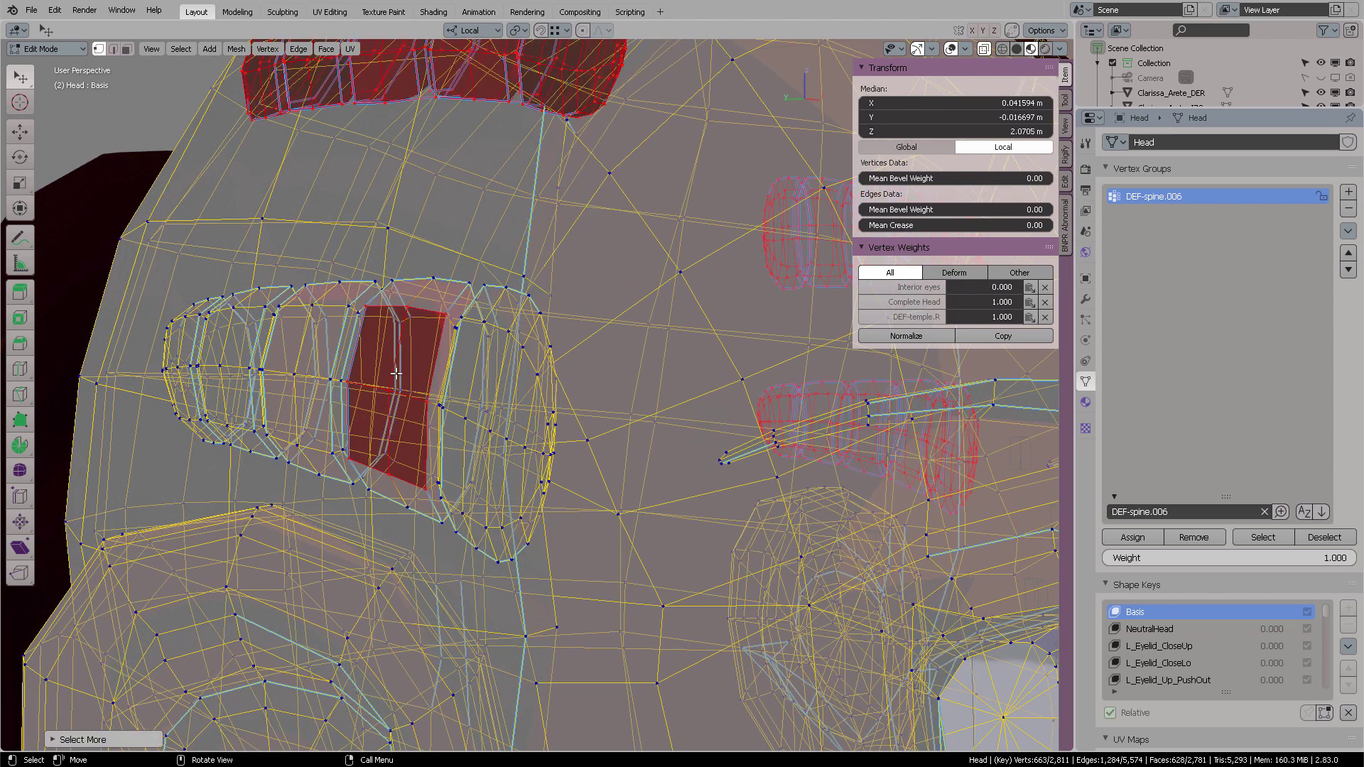
{"action": "key", "text": "ctrl+l"}
- Complete the lower right-side ornament's selection by adding its linked rear bands and front cap
{"action": "left_click", "coordinate": [224, 361], "text": "shift"}
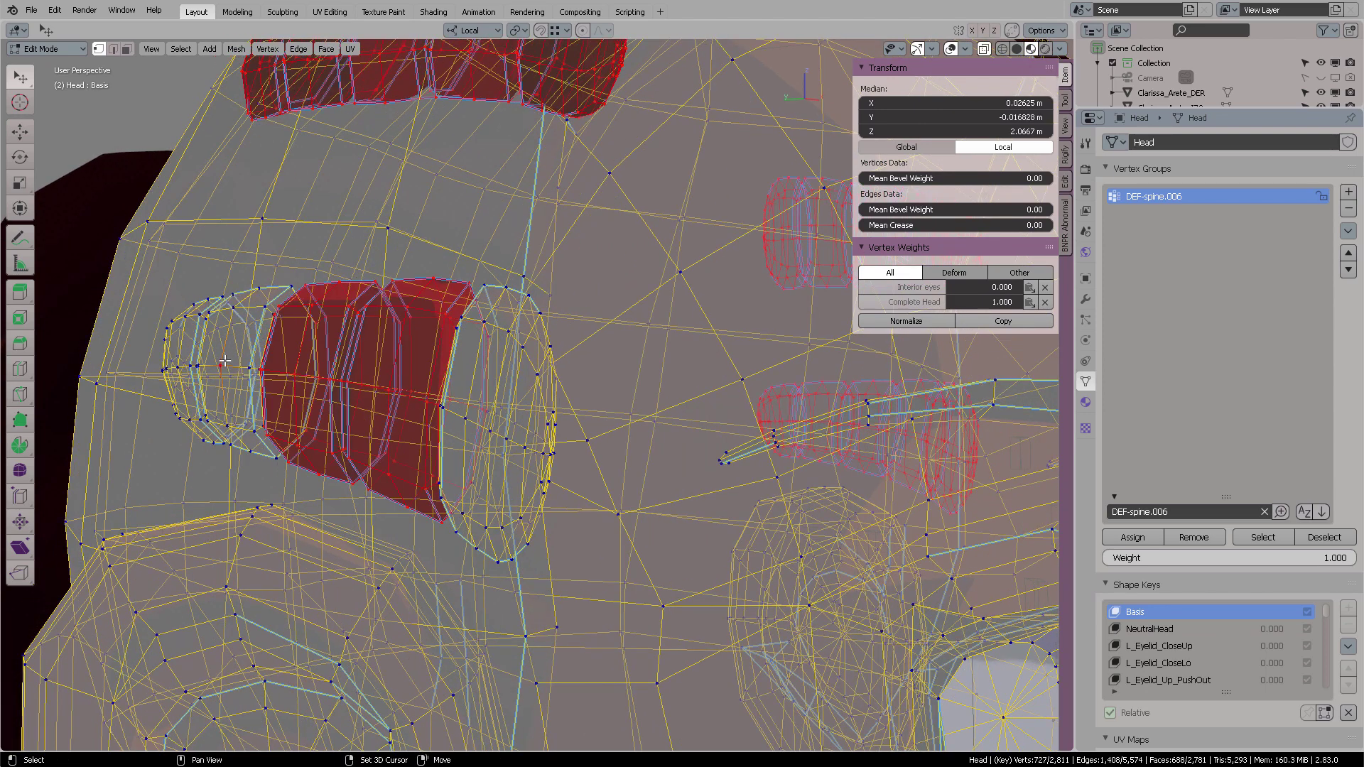
{"action": "key", "text": "ctrl+KP_Add"}
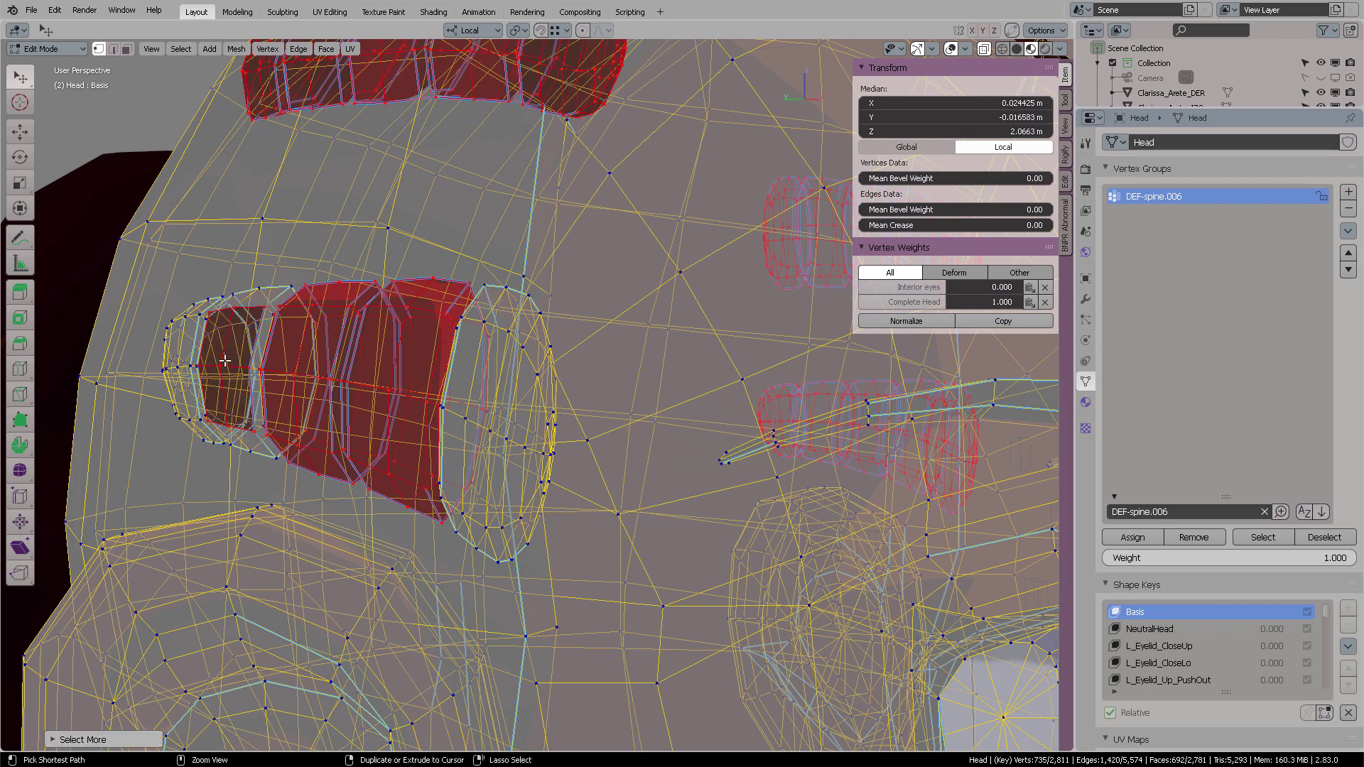
{"action": "key", "text": "ctrl+l"}
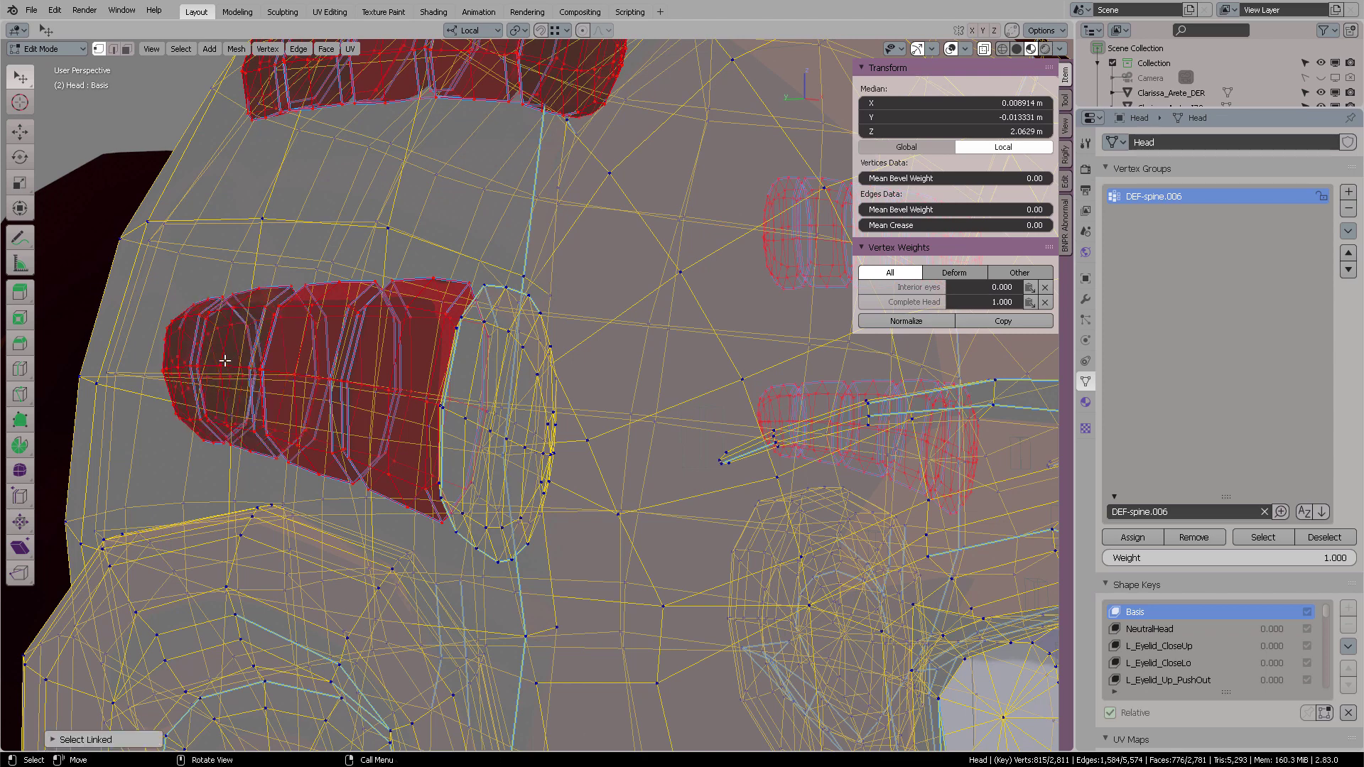
{"action": "left_click", "coordinate": [459, 414], "text": "shift"}
{"action": "key", "text": "ctrl+KP_Add"}
{"action": "key", "text": "ctrl+l"}
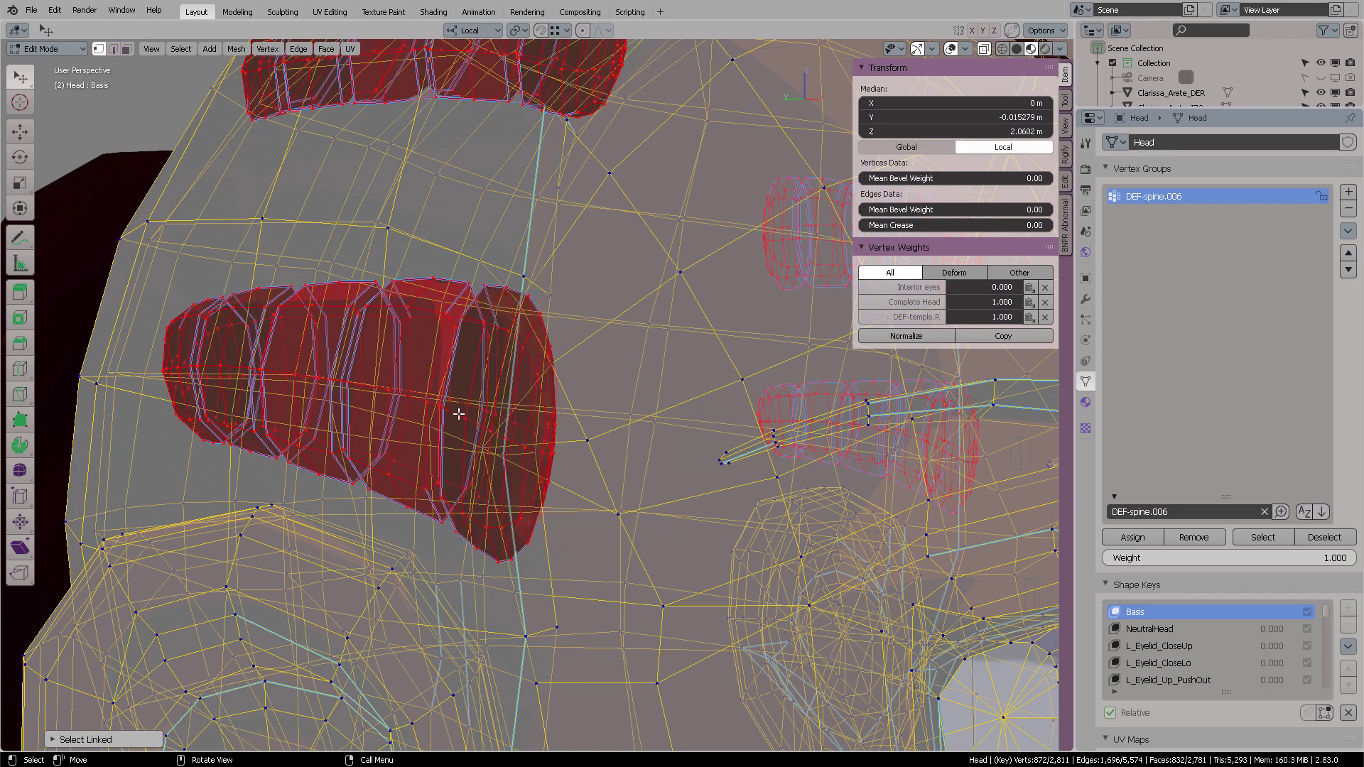
- Test-move the selected hair ornaments to check that every piece is included, and cancel the move
{"action": "scroll", "coordinate": [542, 418], "scroll_direction": "down", "scroll_amount": 9}
{"action": "middle_click_drag", "start_coordinate": [557, 418], "coordinate": [557, 377]}
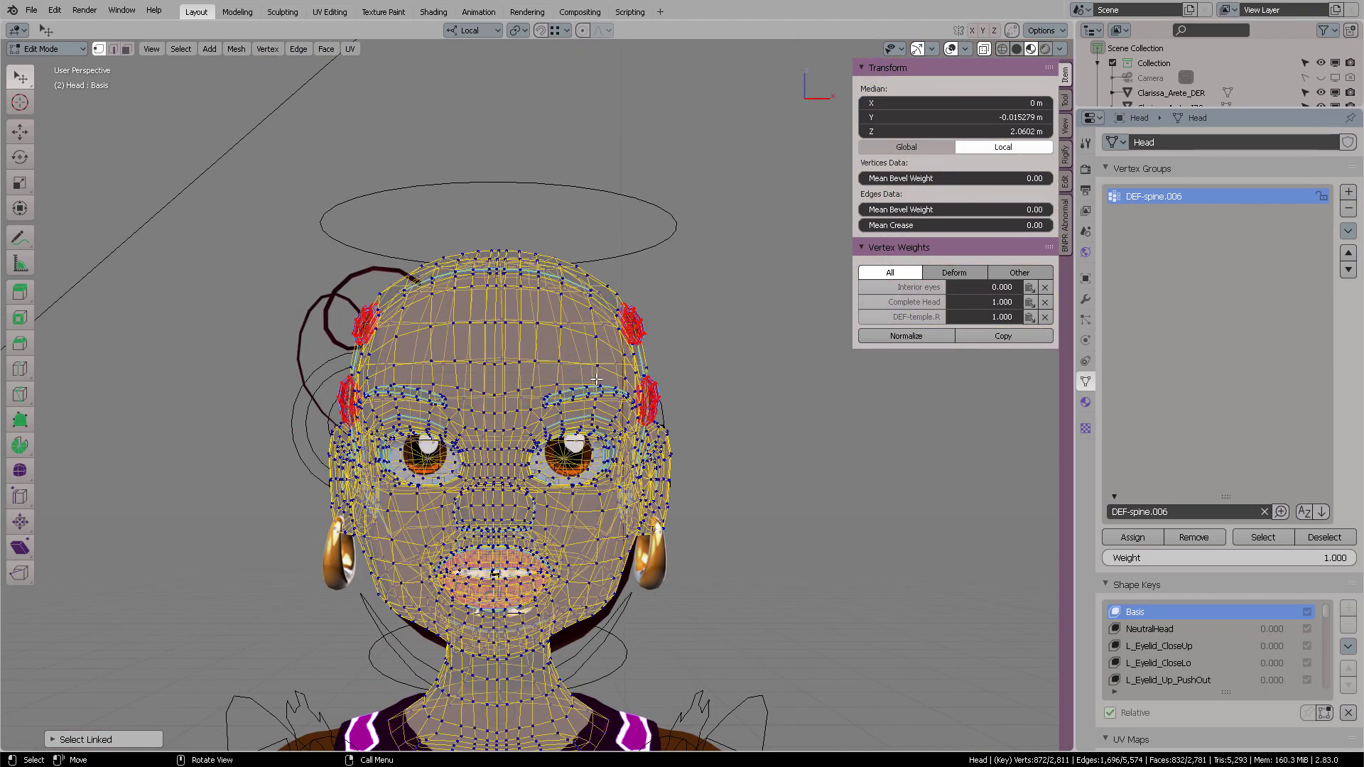
{"action": "key", "text": "g"}
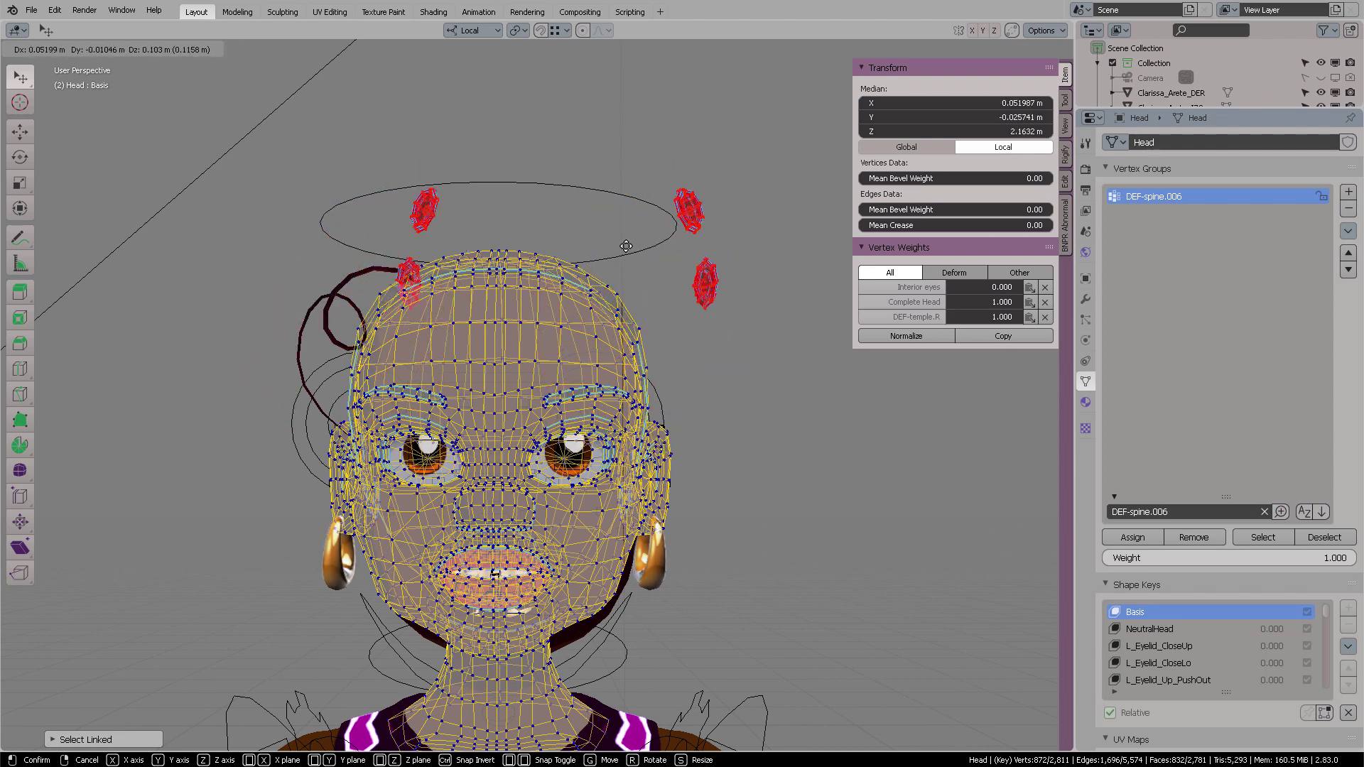
{"action": "right_click", "coordinate": [594, 316]}
- Assign all selected hair ornament vertices to the DEF-spine.006 vertex group with a weight of 1.000
{"action": "middle_click_drag", "start_coordinate": [595, 317], "coordinate": [859, 320]}
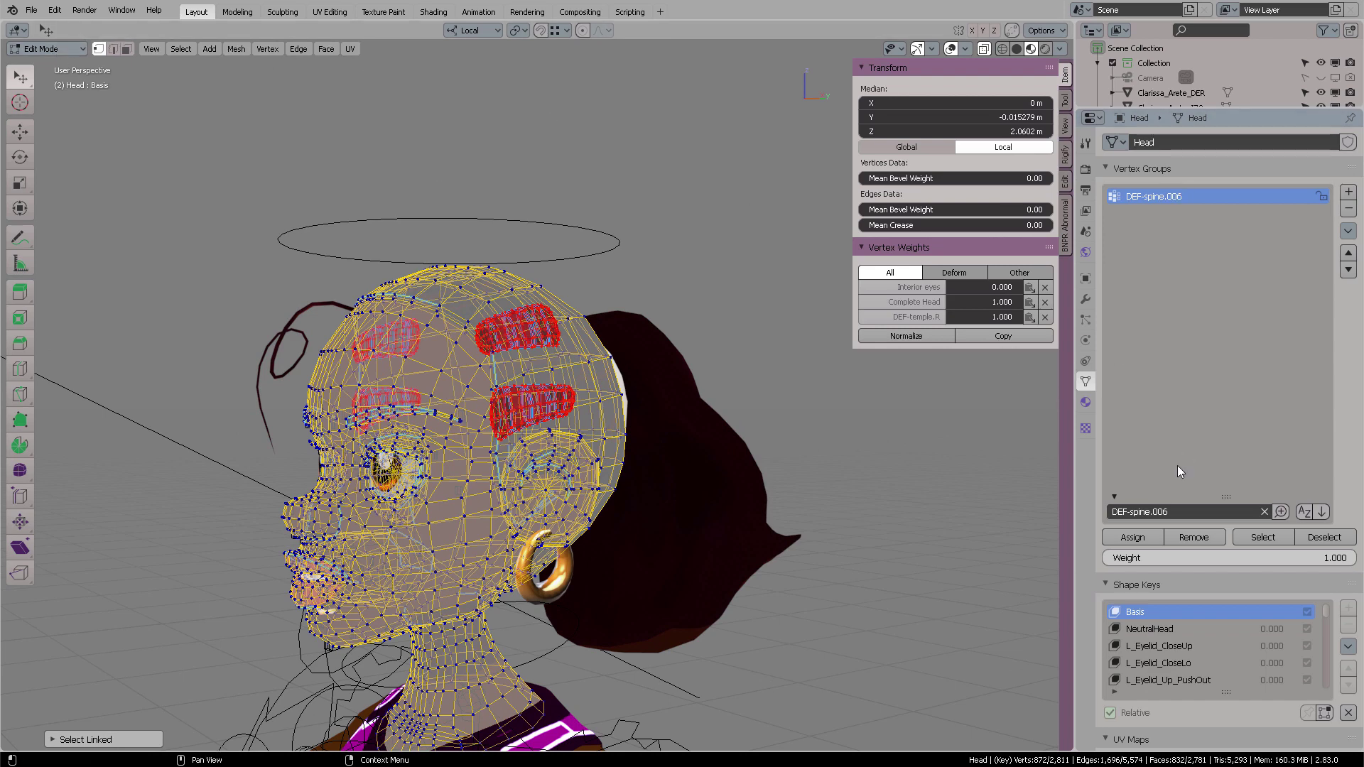
{"action": "mouse_move", "coordinate": [1346, 559]}
{"action": "left_mouse_down"}
{"action": "mouse_move", "coordinate": [1103, 558]}
{"action": "mouse_move", "coordinate": [1356, 558]}
{"action": "left_mouse_up"}
{"action": "left_click", "coordinate": [1132, 538]}
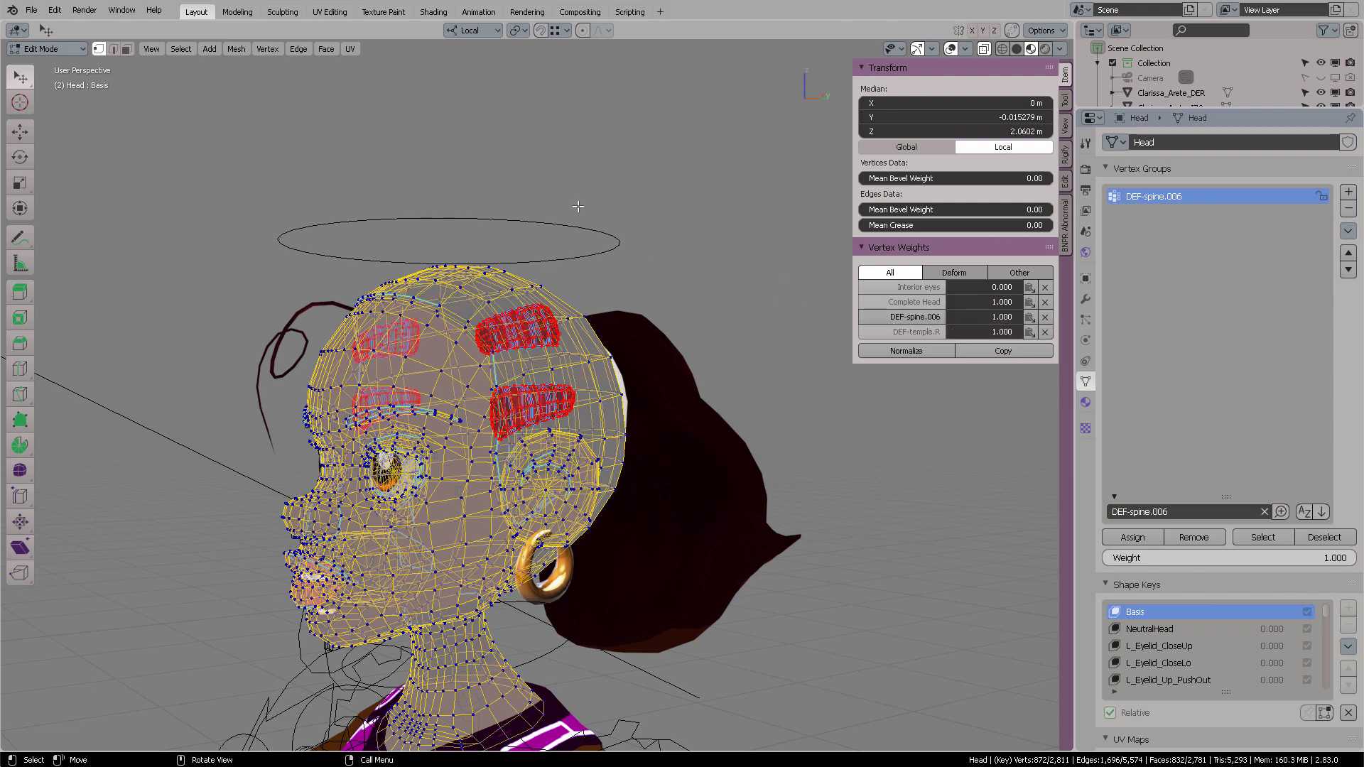
- Leave mesh editing, select the rig, and put it in Pose Mode
{"action": "middle_click_drag", "start_coordinate": [577, 209], "coordinate": [609, 211]}
{"action": "key", "text": "ctrl+Tab"}
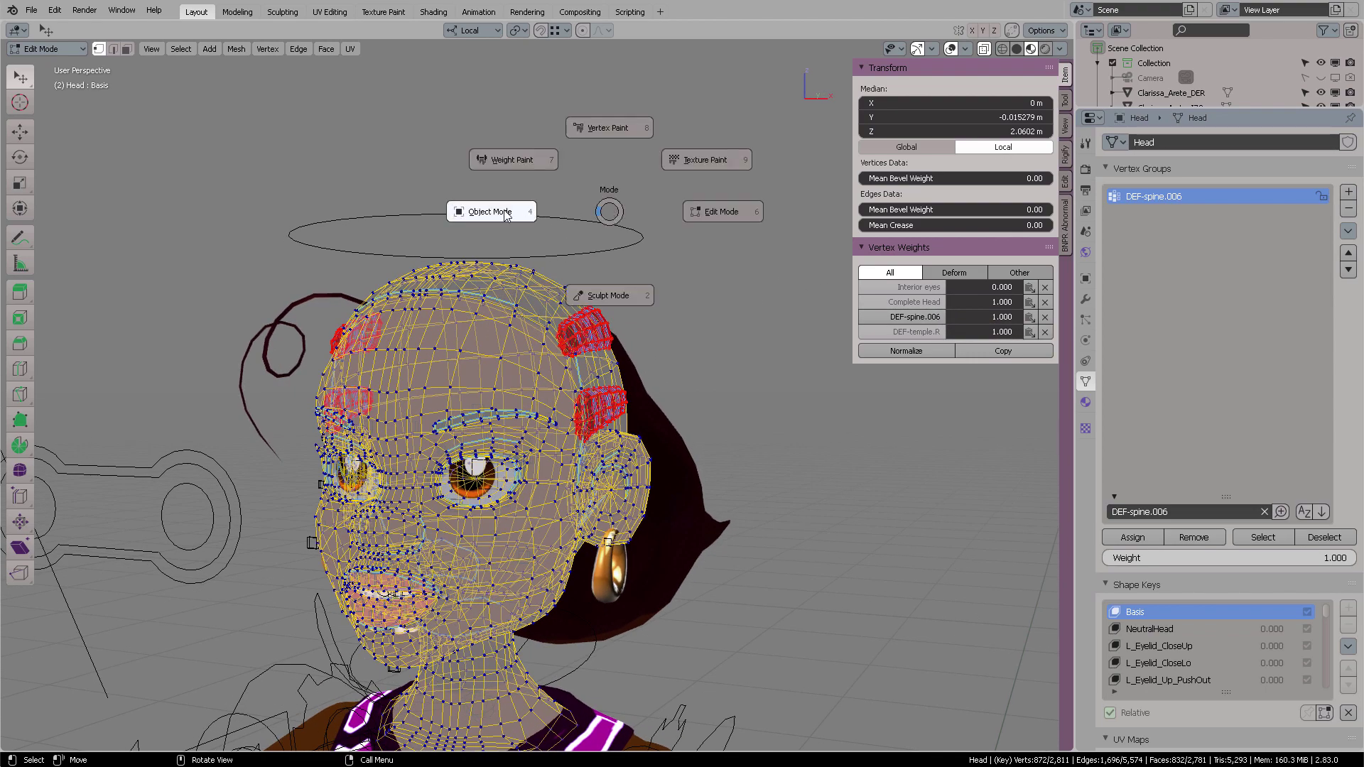
{"action": "left_click", "coordinate": [506, 214]}
{"action": "left_click", "coordinate": [506, 215]}
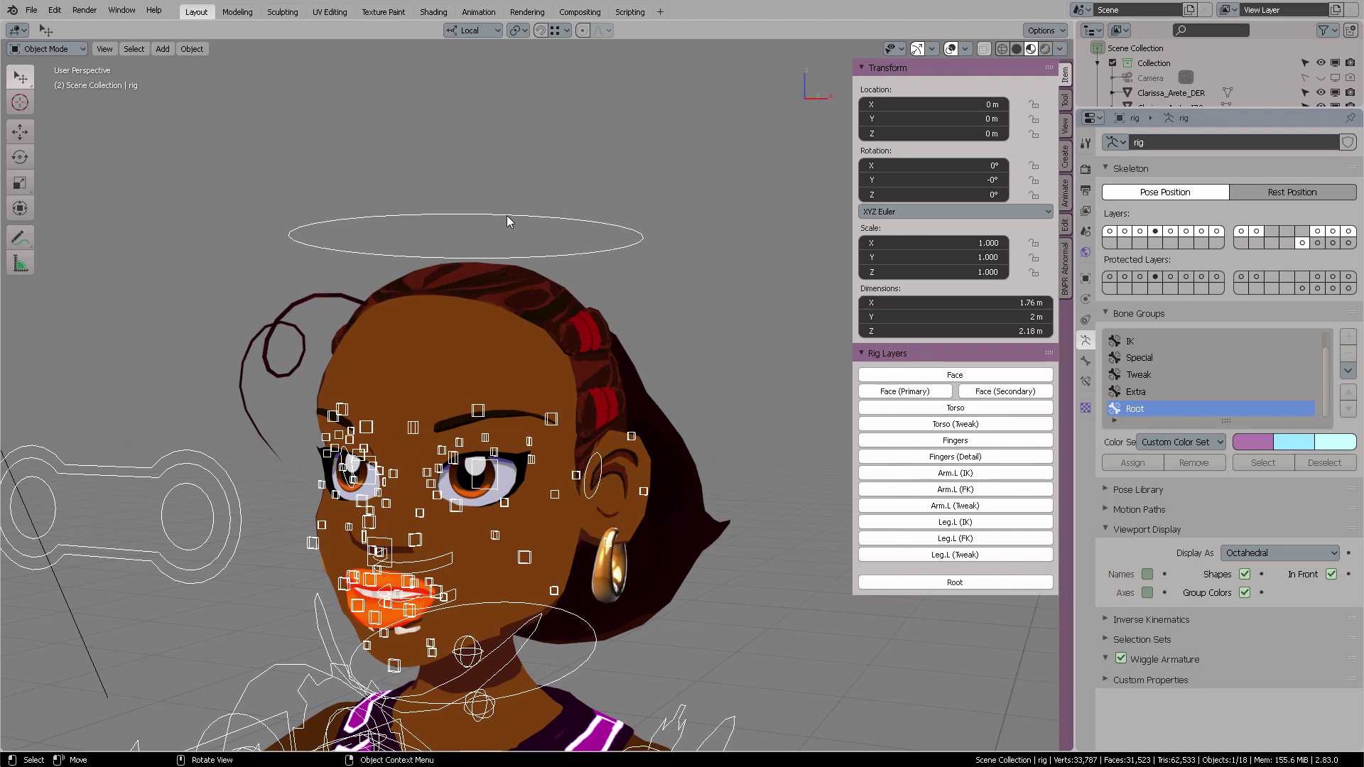
{"action": "key", "text": "ctrl+Tab"}
{"action": "left_click", "coordinate": [503, 298]}
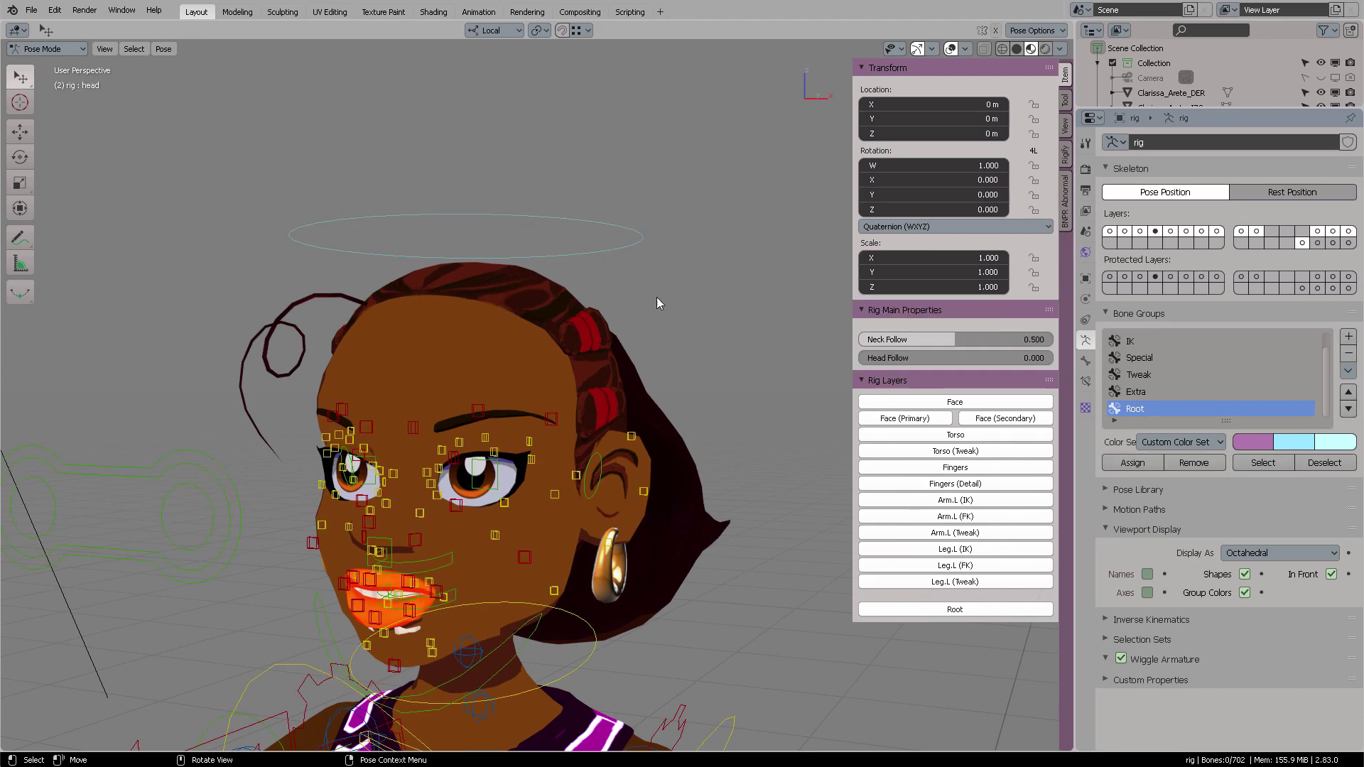
- Test the ornaments' deformation by trackball-rotating the head bone, cancel the rotation, deselect the bone, and inspect the head up close
{"action": "scroll", "coordinate": [656, 298], "scroll_direction": "down", "scroll_amount": 3}
{"action": "middle_click_drag", "start_coordinate": [657, 299], "coordinate": [620, 249]}
{"action": "left_click", "coordinate": [526, 298]}
{"action": "key", "text": "r"}
{"action": "key", "text": "r"}
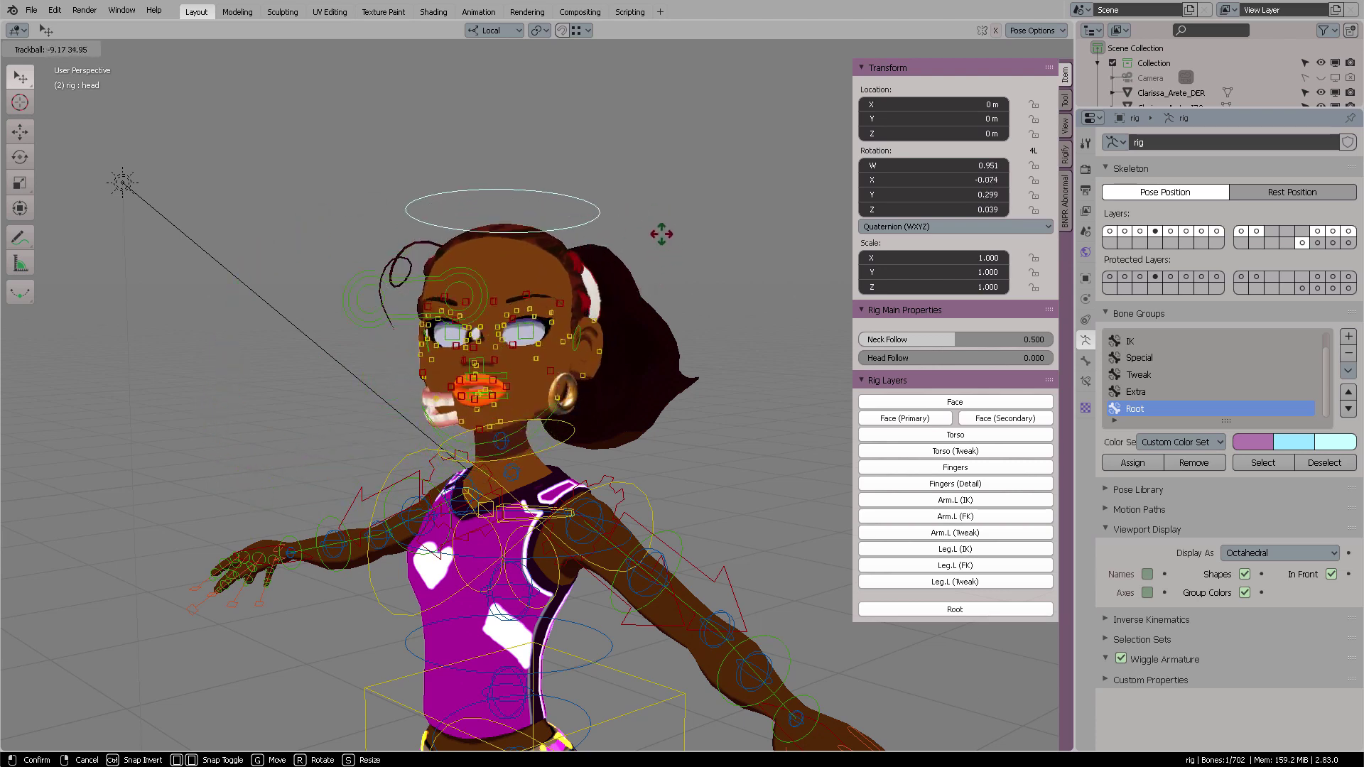
{"action": "right_click", "coordinate": [623, 238]}
{"action": "key", "text": "alt+a"}
{"action": "mouse_move", "coordinate": [630, 247]}
{"action": "middle_mouse_down"}
{"action": "mouse_move", "coordinate": [694, 245]}
{"action": "mouse_move", "coordinate": [638, 223]}
{"action": "middle_mouse_up"}
{"action": "scroll", "coordinate": [693, 245], "scroll_direction": "up", "scroll_amount": 3}
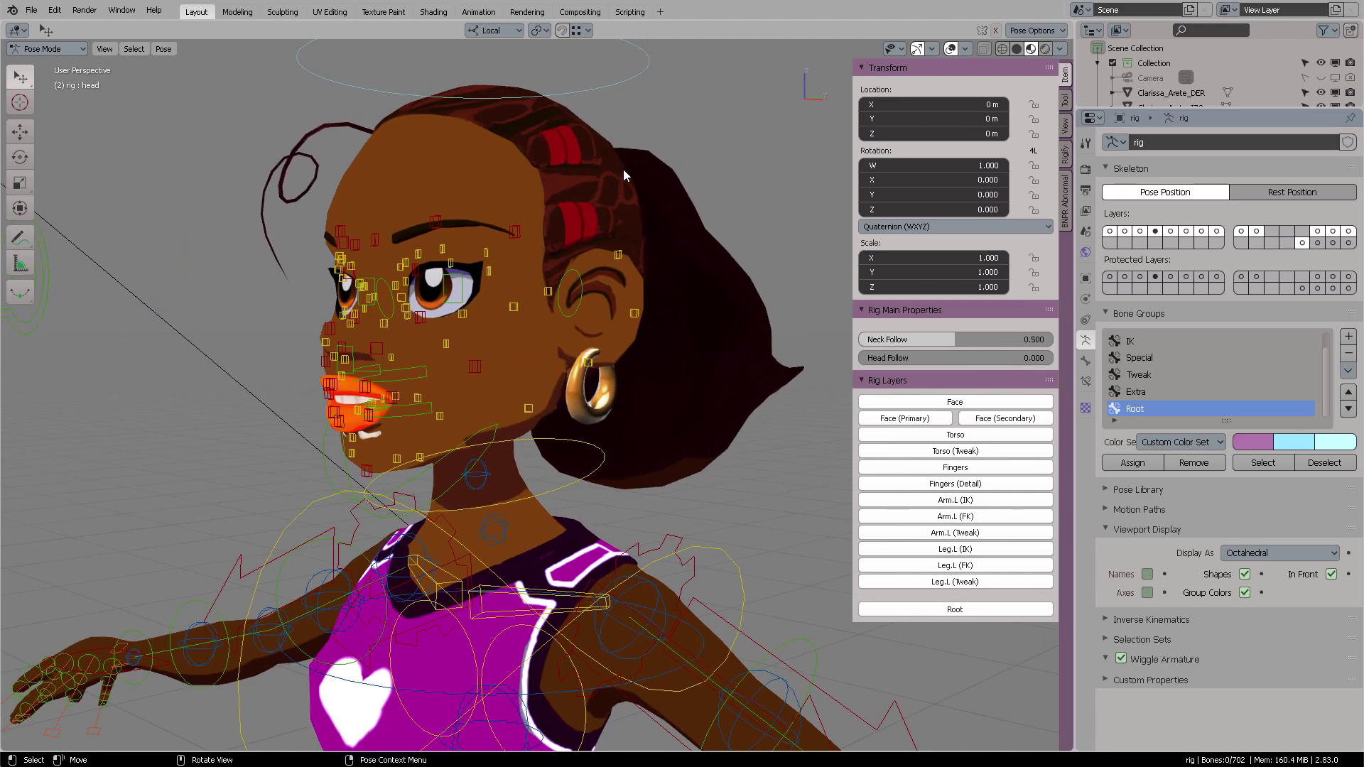
{"action": "middle_click_drag", "start_coordinate": [624, 169], "coordinate": [540, 216]}
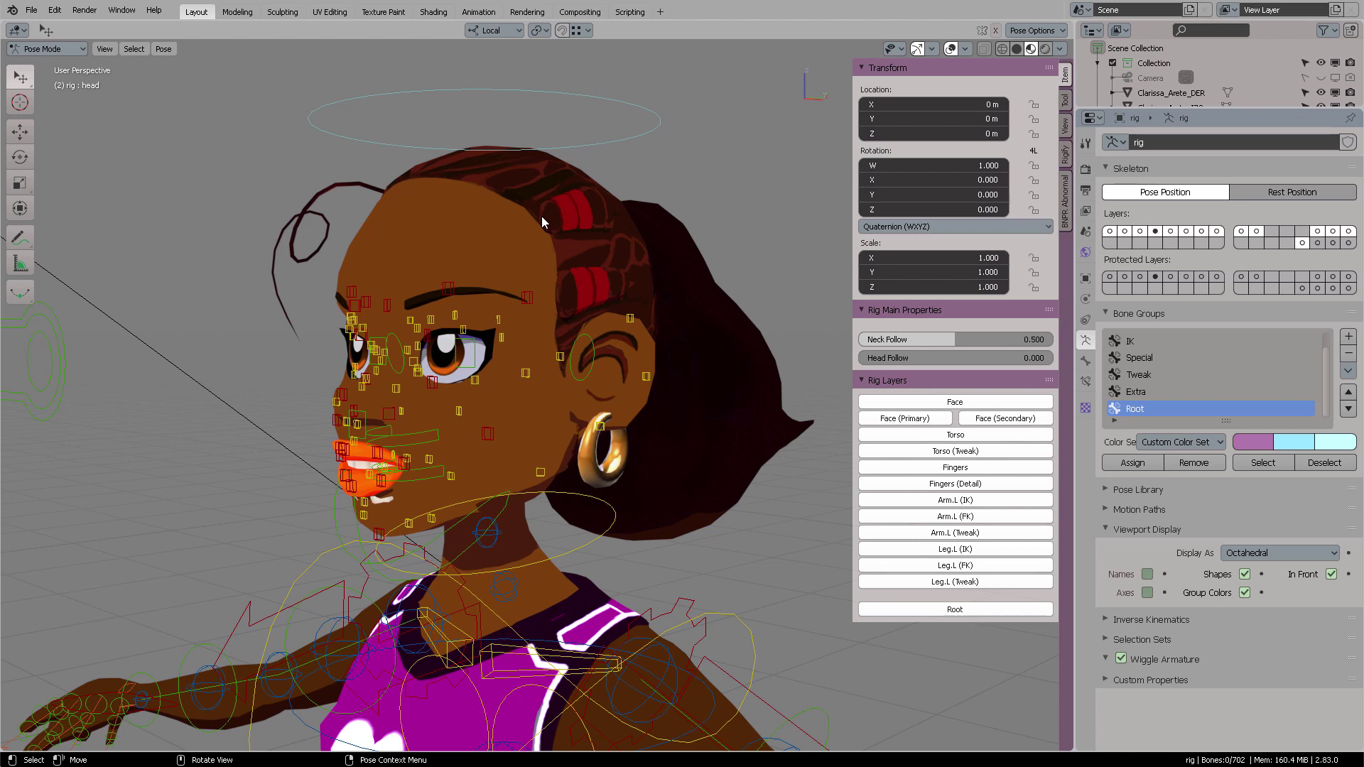
{"action": "mouse_move", "coordinate": [588, 226]}
{"action": "middle_mouse_down"}
{"action": "mouse_move", "coordinate": [616, 215]}
{"action": "mouse_move", "coordinate": [636, 247]}
{"action": "mouse_move", "coordinate": [592, 250]}
{"action": "middle_mouse_up"}
- Leave Pose Mode, select the head mesh, enter Edit Mode, and deselect all its vertices
{"action": "key", "text": "ctrl+Tab"}
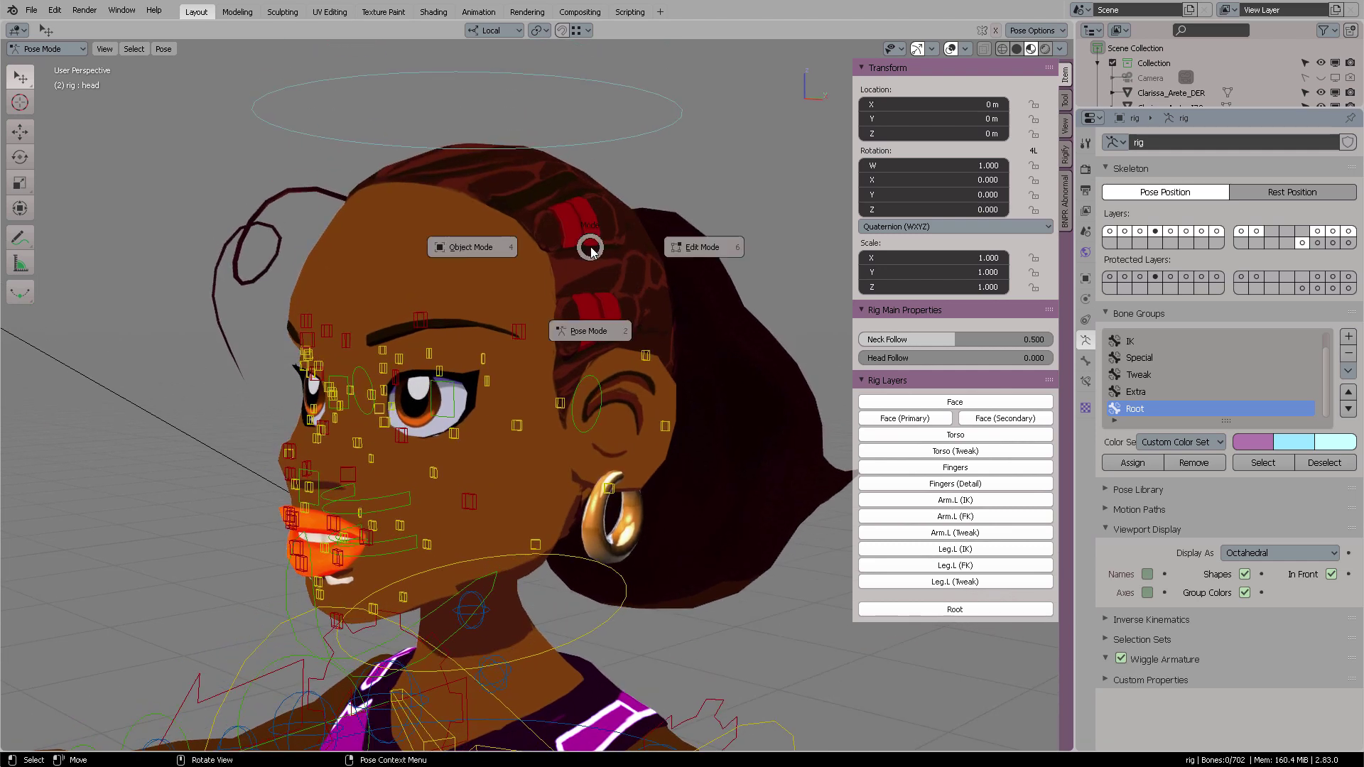
{"action": "key", "text": "Escape"}
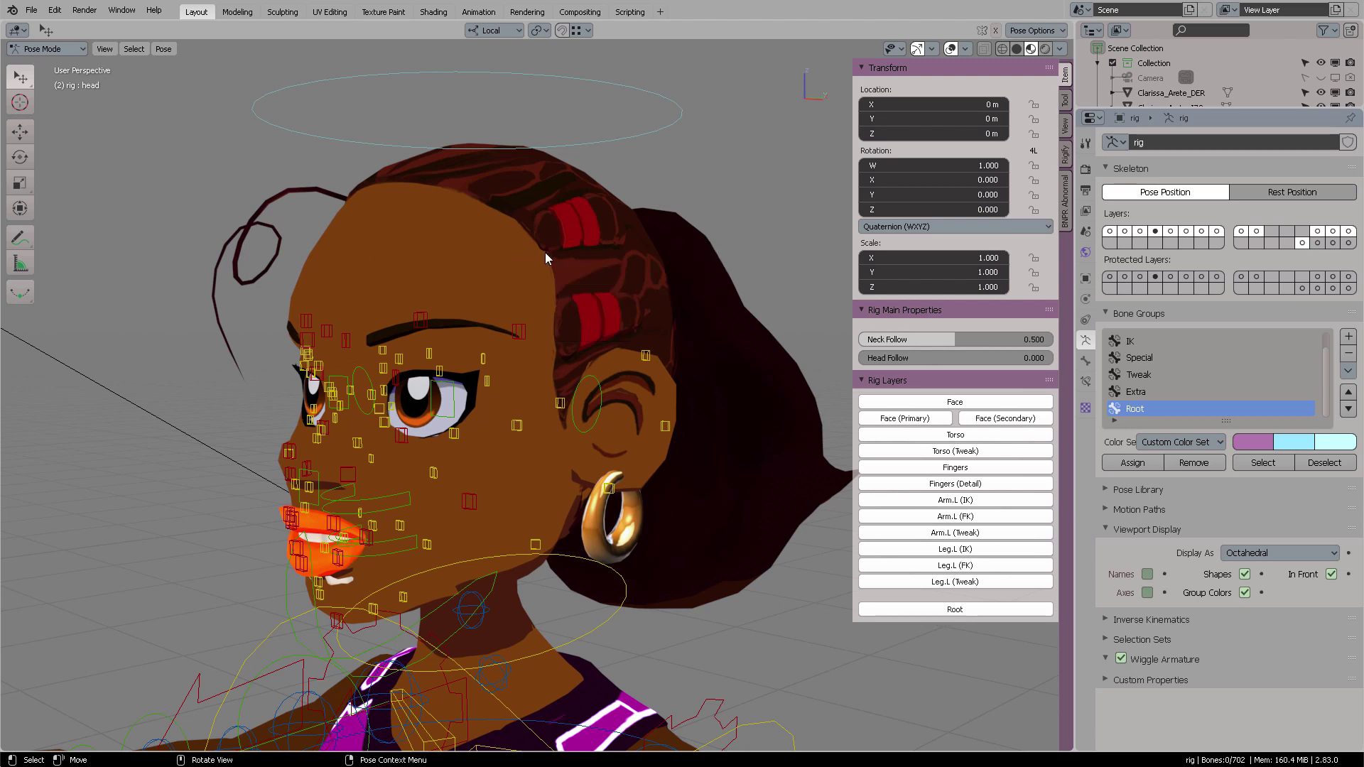
{"action": "key", "text": "ctrl+Tab"}
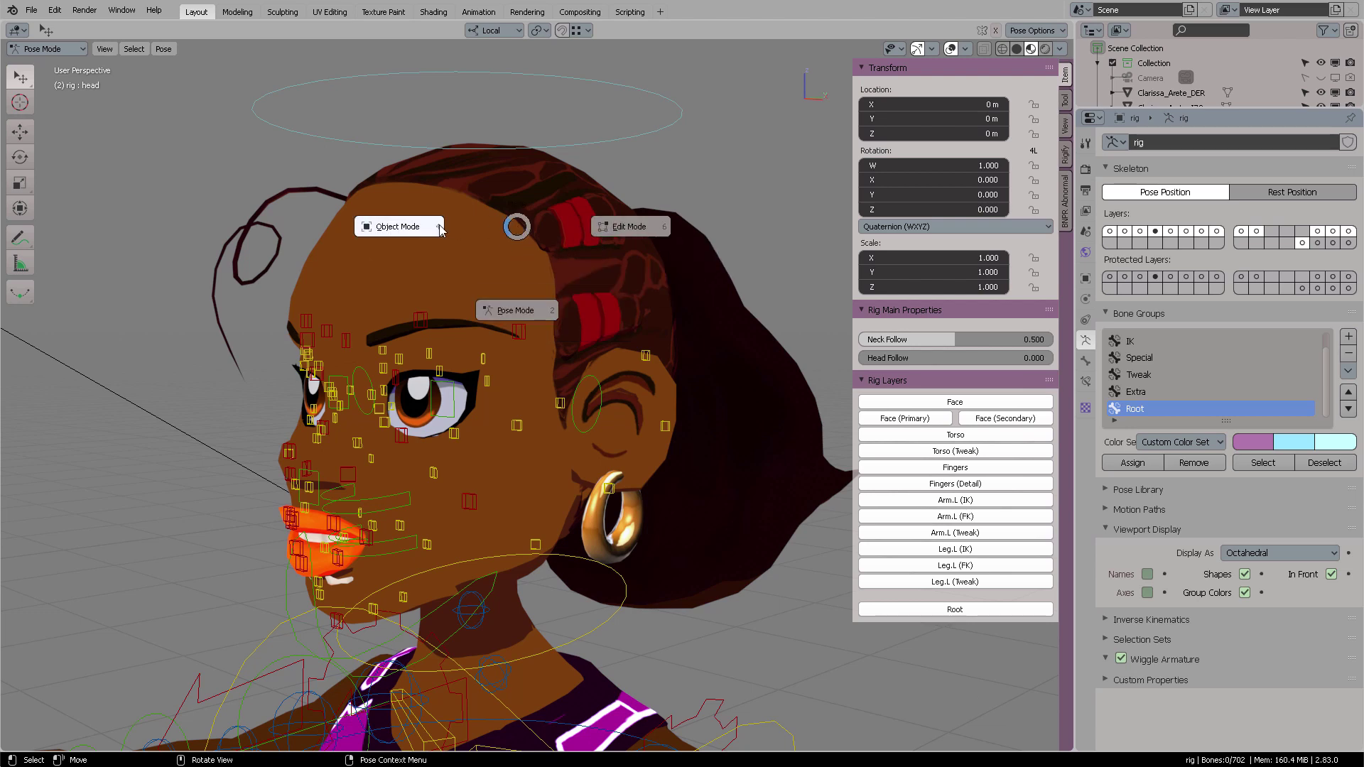
{"action": "left_click", "coordinate": [441, 225]}
{"action": "left_click", "coordinate": [526, 219]}
{"action": "key", "text": "ctrl+Tab"}
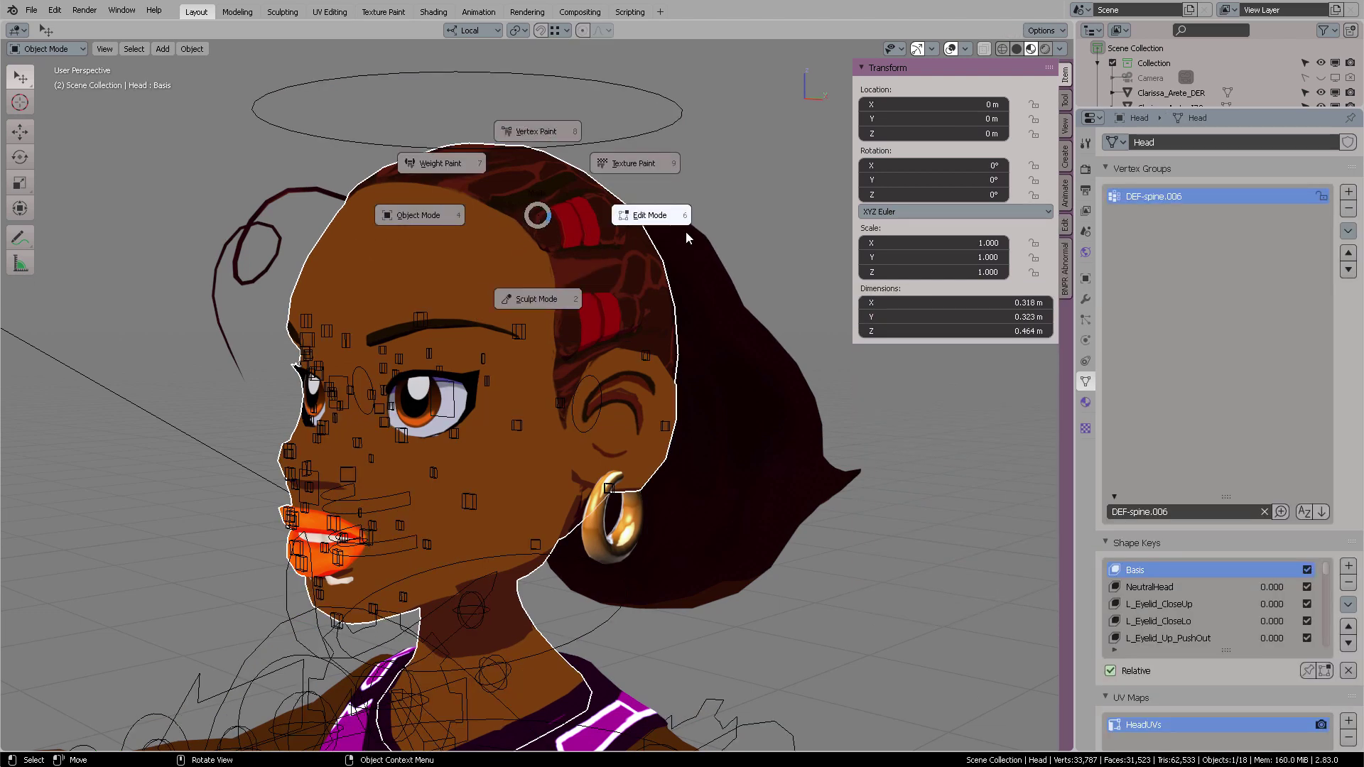
{"action": "left_click", "coordinate": [650, 216]}
{"action": "middle_click_drag", "start_coordinate": [614, 238], "coordinate": [670, 238]}
{"action": "key", "text": "alt+a"}
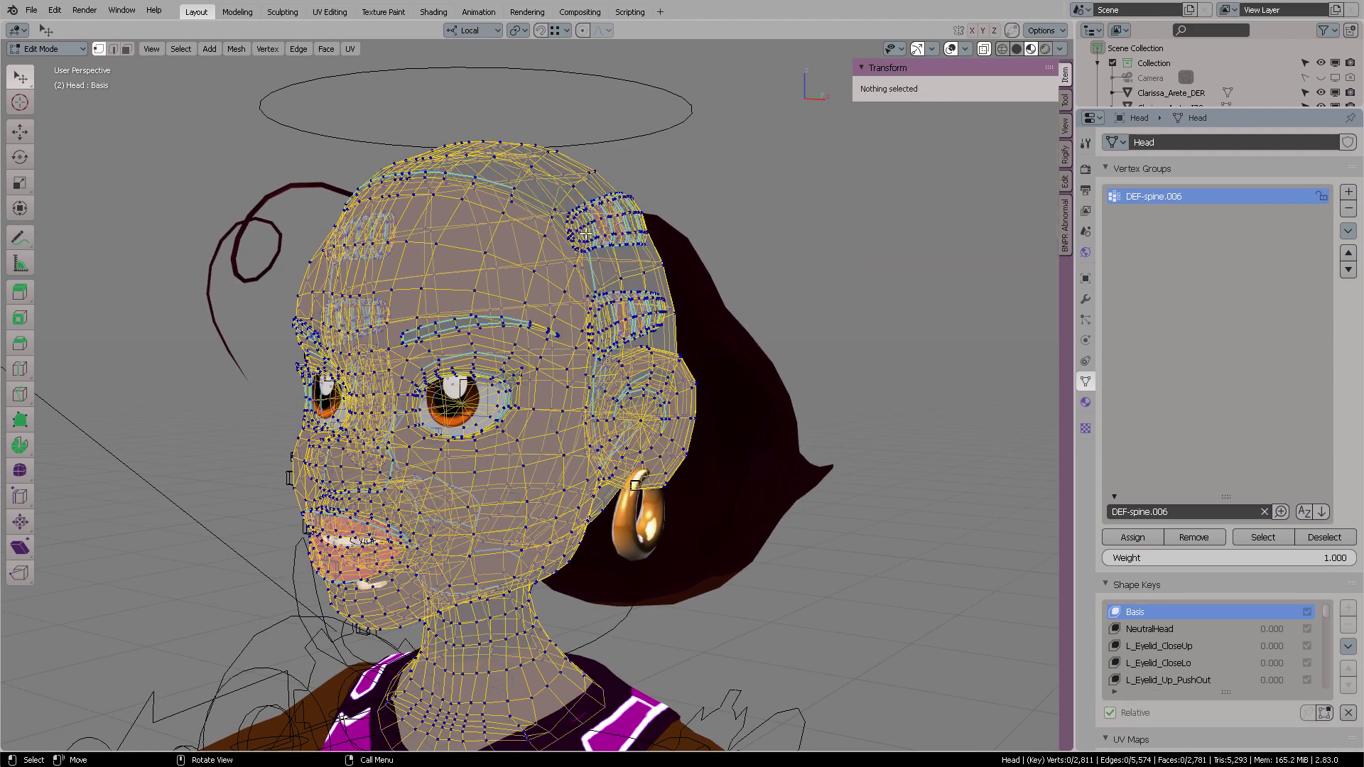
- Switch the head mesh to Weight Paint mode and examine the DEF-spine.006 weights on the hair ornaments
{"action": "middle_click_drag", "start_coordinate": [585, 234], "coordinate": [715, 201]}
{"action": "scroll", "coordinate": [580, 302], "scroll_direction": "up", "scroll_amount": 2}
{"action": "scroll", "coordinate": [647, 297], "scroll_direction": "down", "scroll_amount": 1}
{"action": "key", "text": "ctrl+Tab"}
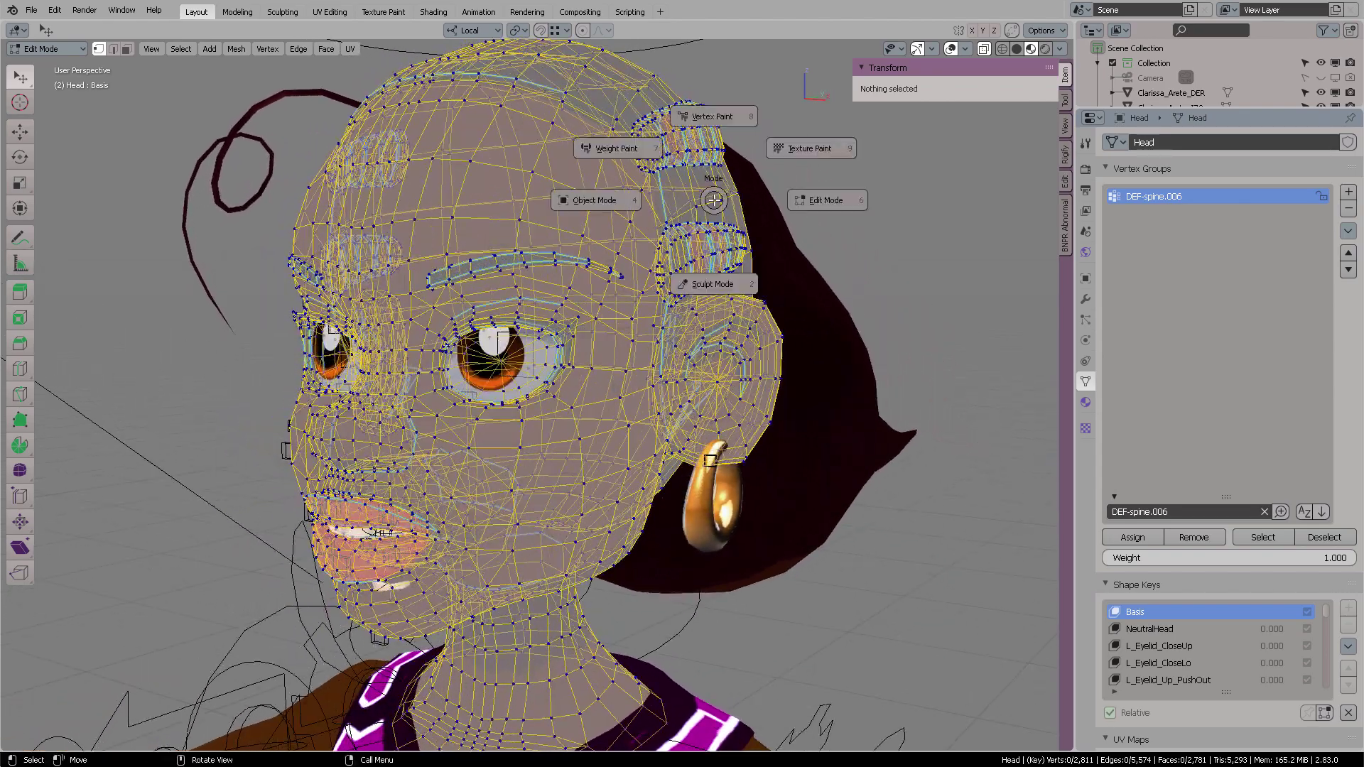
{"action": "left_click", "coordinate": [621, 149]}
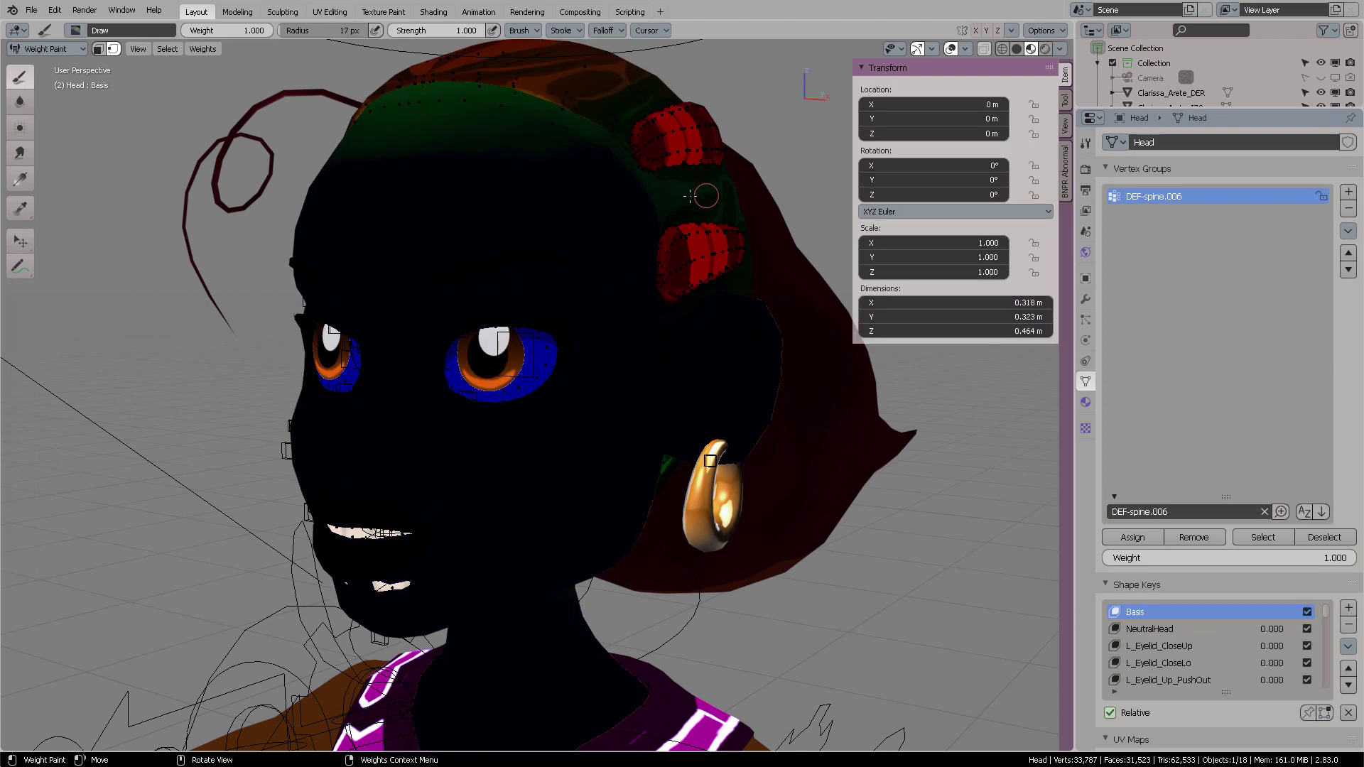
{"action": "middle_click_drag", "start_coordinate": [707, 197], "coordinate": [606, 204]}
{"action": "middle_click_drag", "start_coordinate": [528, 166], "coordinate": [588, 172]}
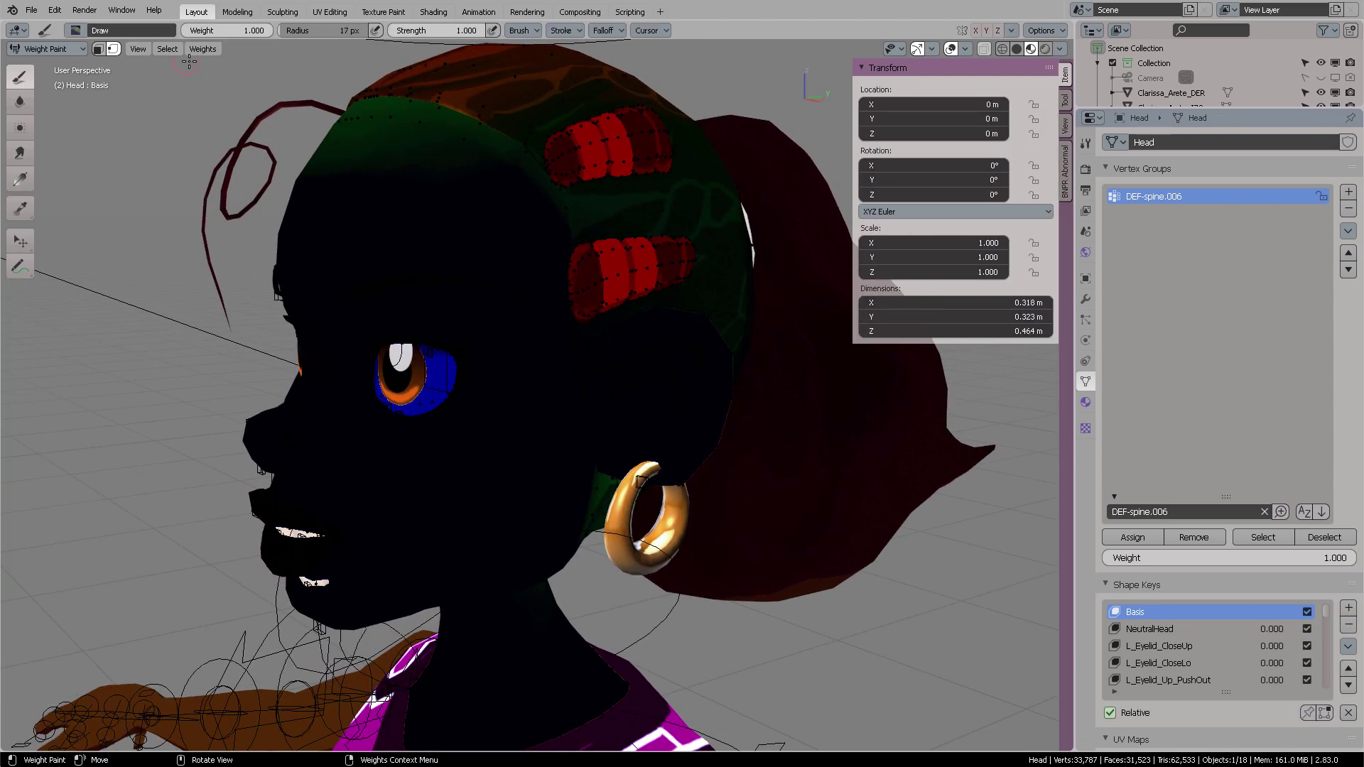
- Examine the head mesh from several angles and review the Weights commands and the Blur and Draw brushes' settings
{"action": "left_click", "coordinate": [206, 49]}
{"action": "mouse_move", "coordinate": [587, 190]}
{"action": "middle_mouse_down"}
{"action": "mouse_move", "coordinate": [586, 224]}
{"action": "mouse_move", "coordinate": [670, 220]}
{"action": "mouse_move", "coordinate": [595, 245]}
{"action": "mouse_move", "coordinate": [631, 235]}
{"action": "middle_mouse_up"}
{"action": "scroll", "coordinate": [596, 247], "scroll_direction": "up", "scroll_amount": 4}
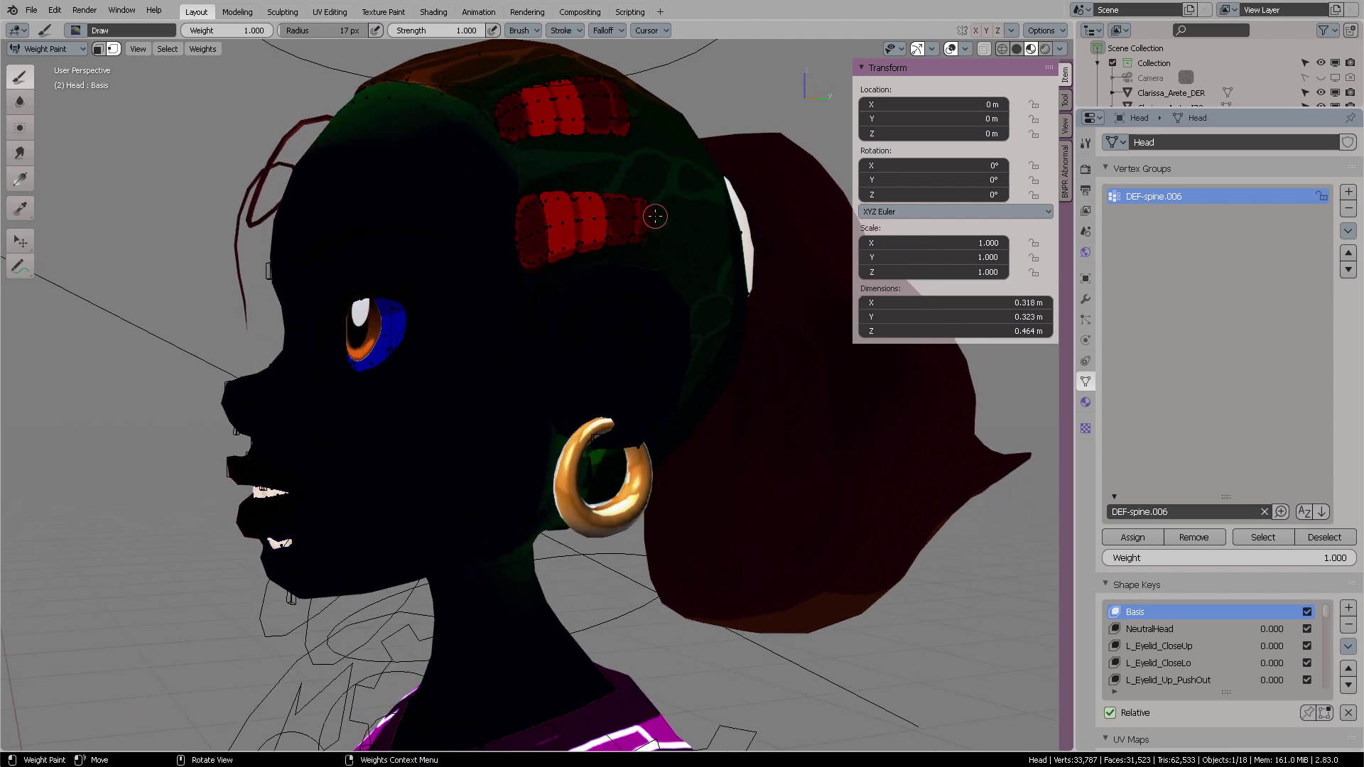
{"action": "middle_click_drag", "start_coordinate": [687, 194], "coordinate": [498, 209]}
{"action": "left_click", "coordinate": [203, 48]}
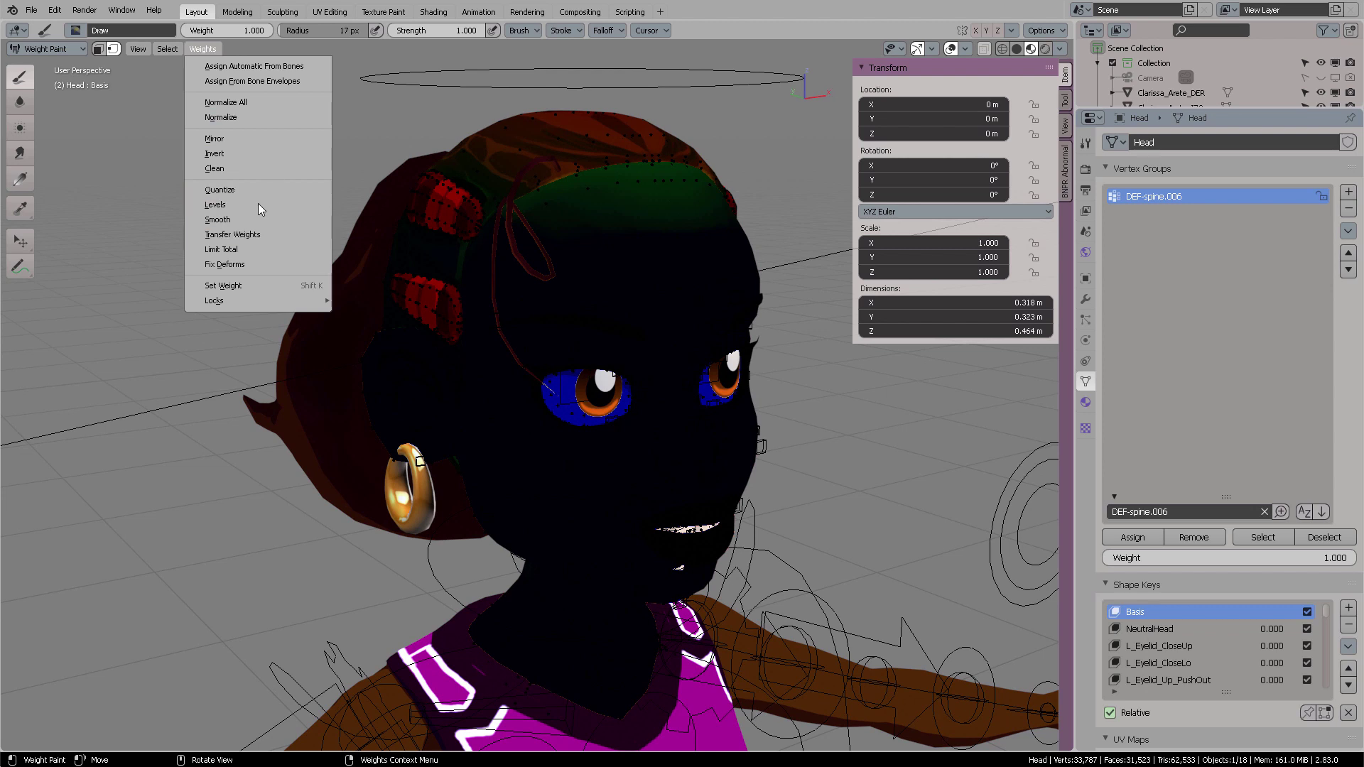
{"action": "left_click", "coordinate": [59, 49]}
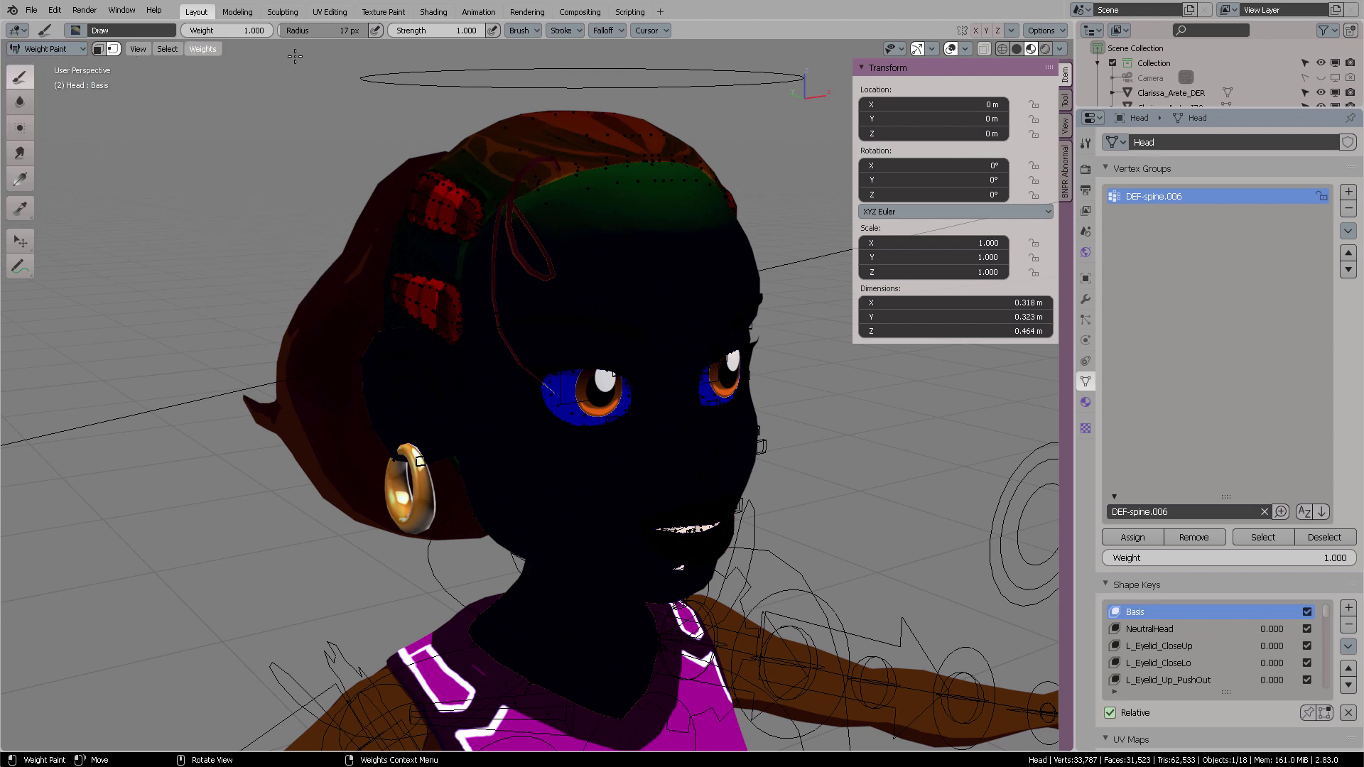
{"action": "mouse_move", "coordinate": [680, 213]}
{"action": "middle_mouse_down"}
{"action": "mouse_move", "coordinate": [536, 190]}
{"action": "mouse_move", "coordinate": [551, 196]}
{"action": "middle_mouse_up"}
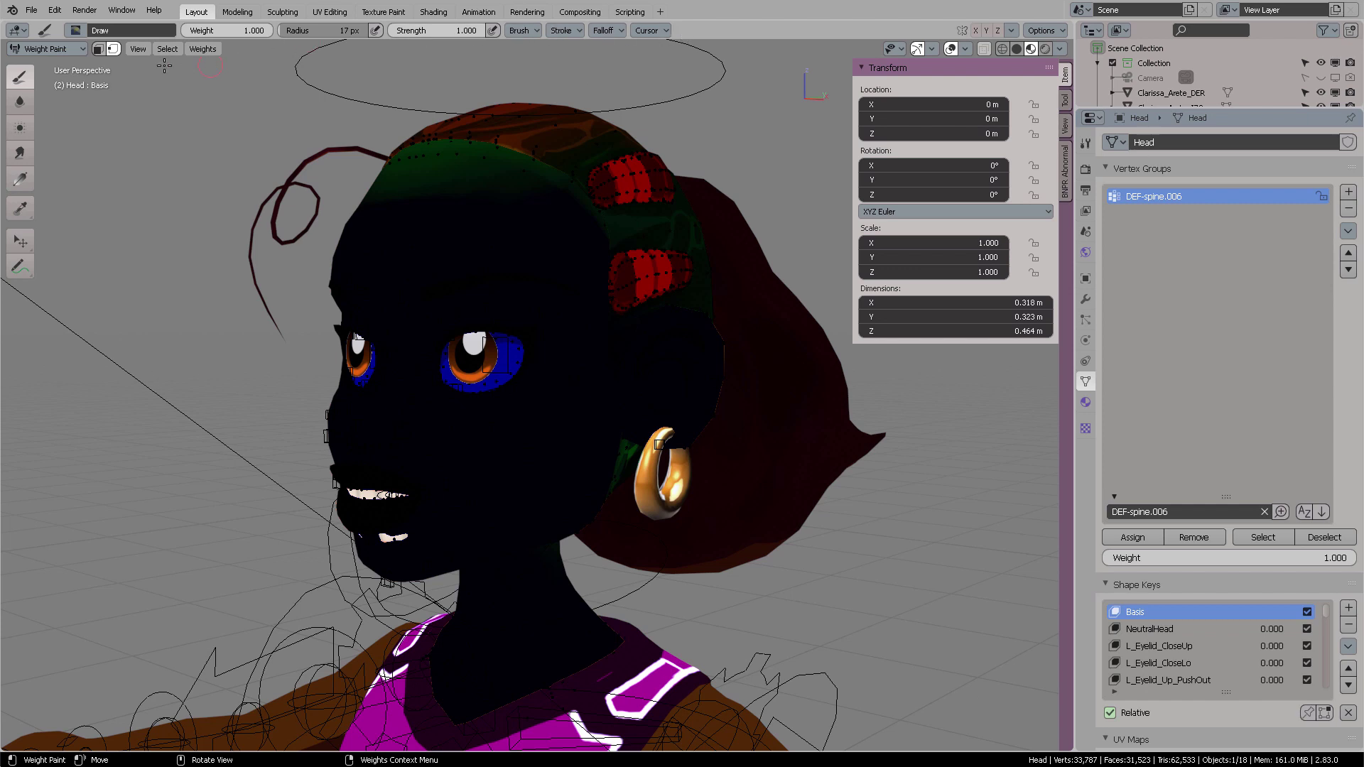
{"action": "left_click", "coordinate": [21, 103]}
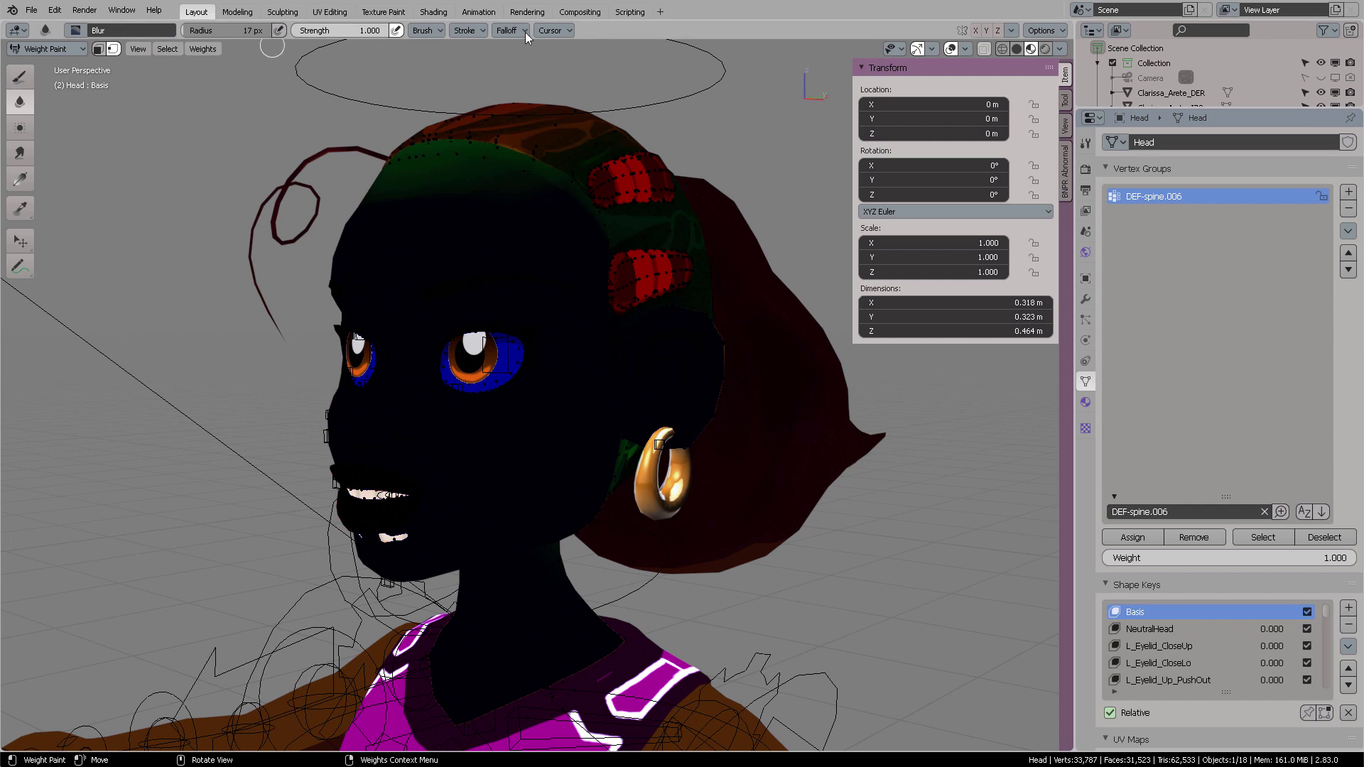
{"action": "left_click", "coordinate": [20, 76]}
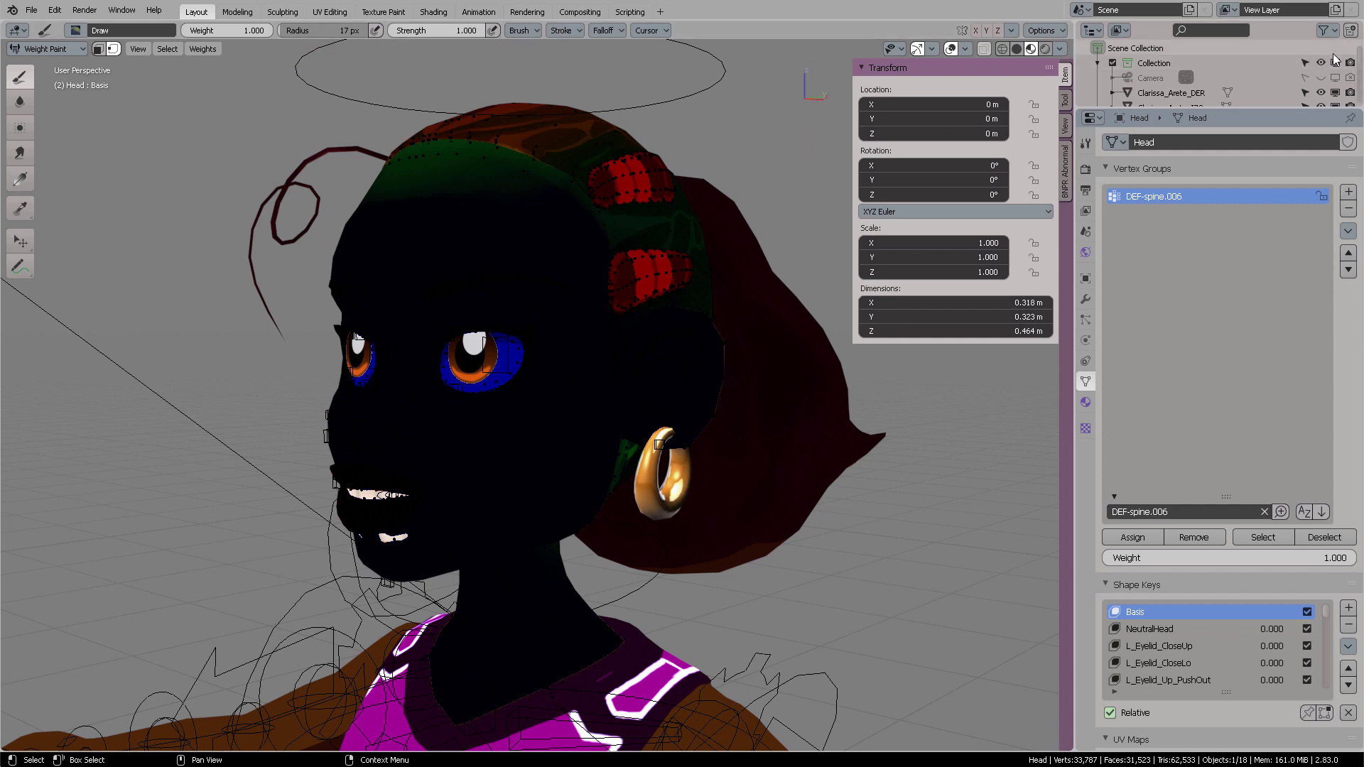
- Enlarge the Outliner to show more objects, return the head mesh to Object Mode, and deselect it
{"action": "left_click_drag", "start_coordinate": [1266, 110], "coordinate": [1266, 370]}
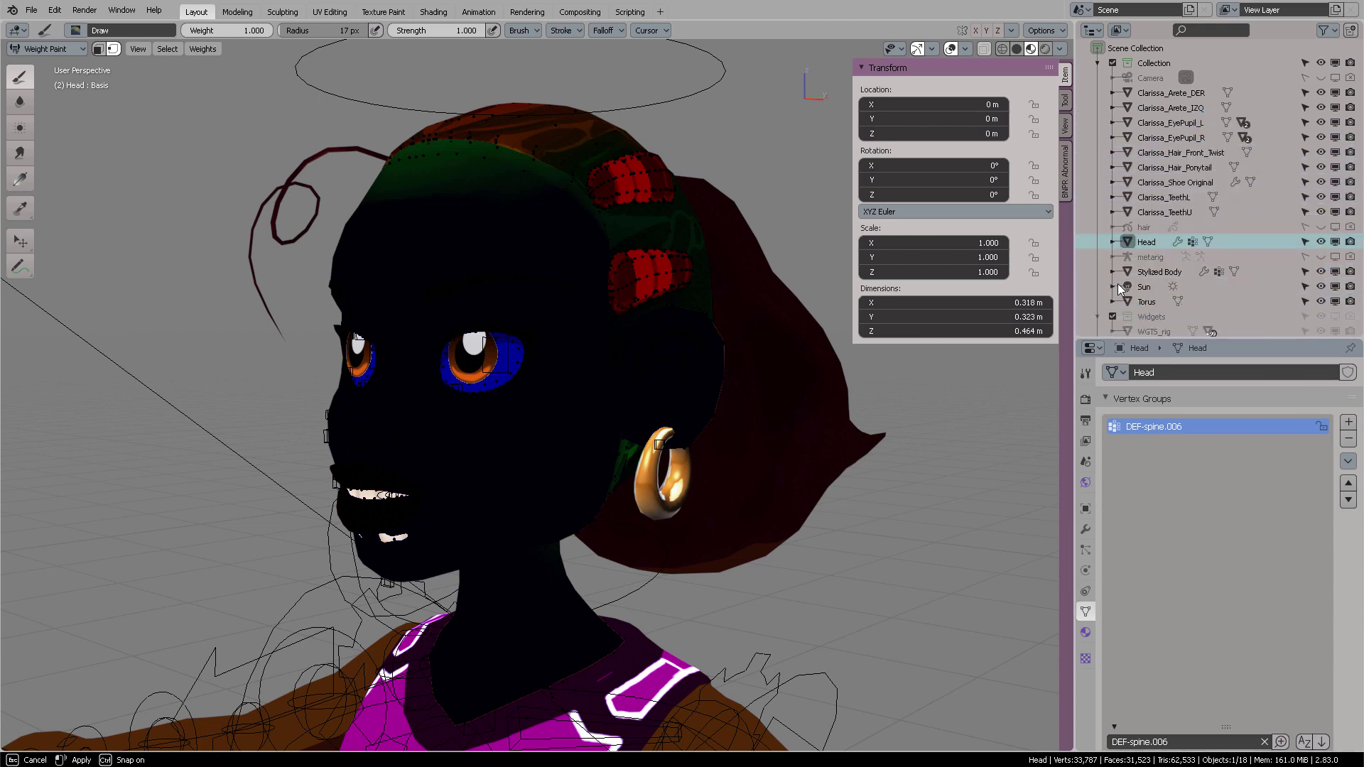
{"action": "middle_click_drag", "start_coordinate": [738, 151], "coordinate": [671, 188]}
{"action": "key", "text": "ctrl+Tab"}
{"action": "left_click", "coordinate": [609, 153]}
{"action": "left_click", "coordinate": [672, 165]}
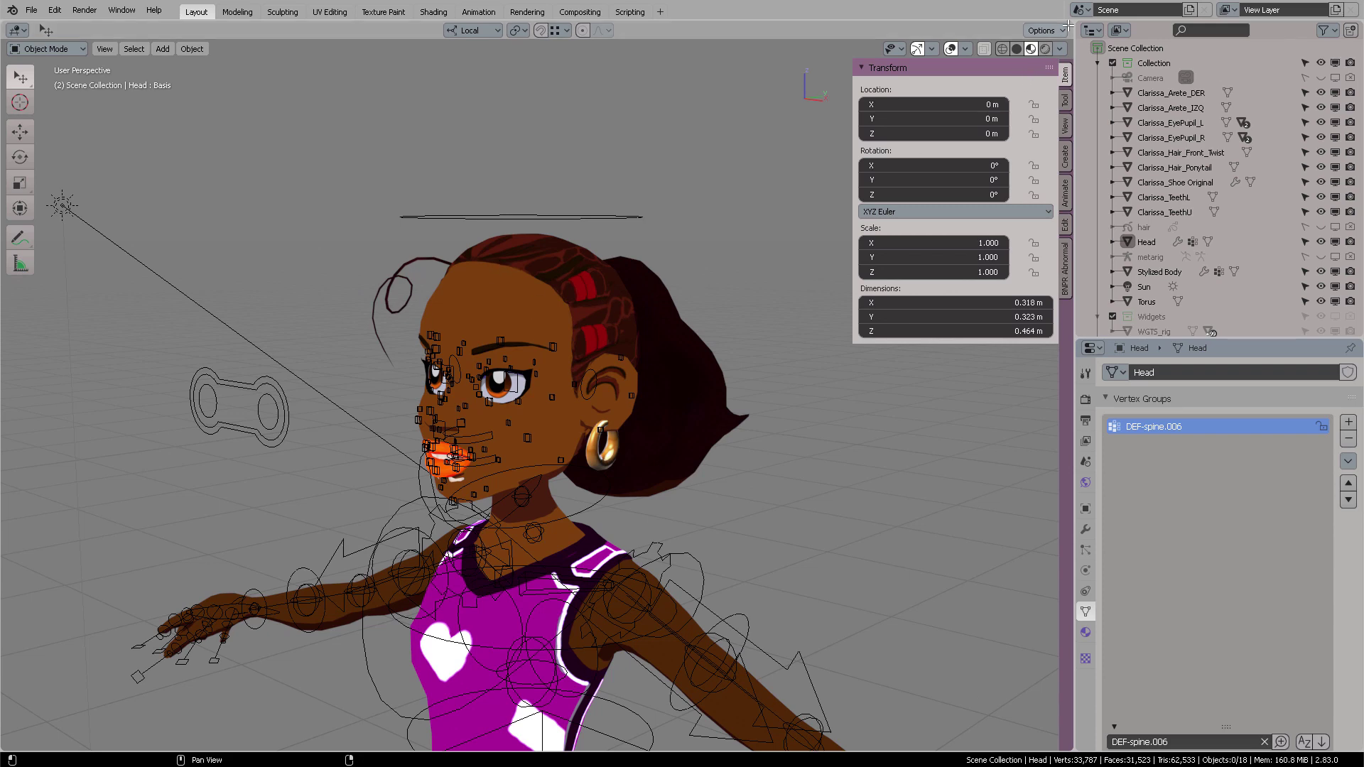
- Split the 3D viewport into two side-by-side areas and put the head mesh in Edit Mode
{"action": "left_click_drag", "start_coordinate": [1070, 25], "coordinate": [506, 177]}
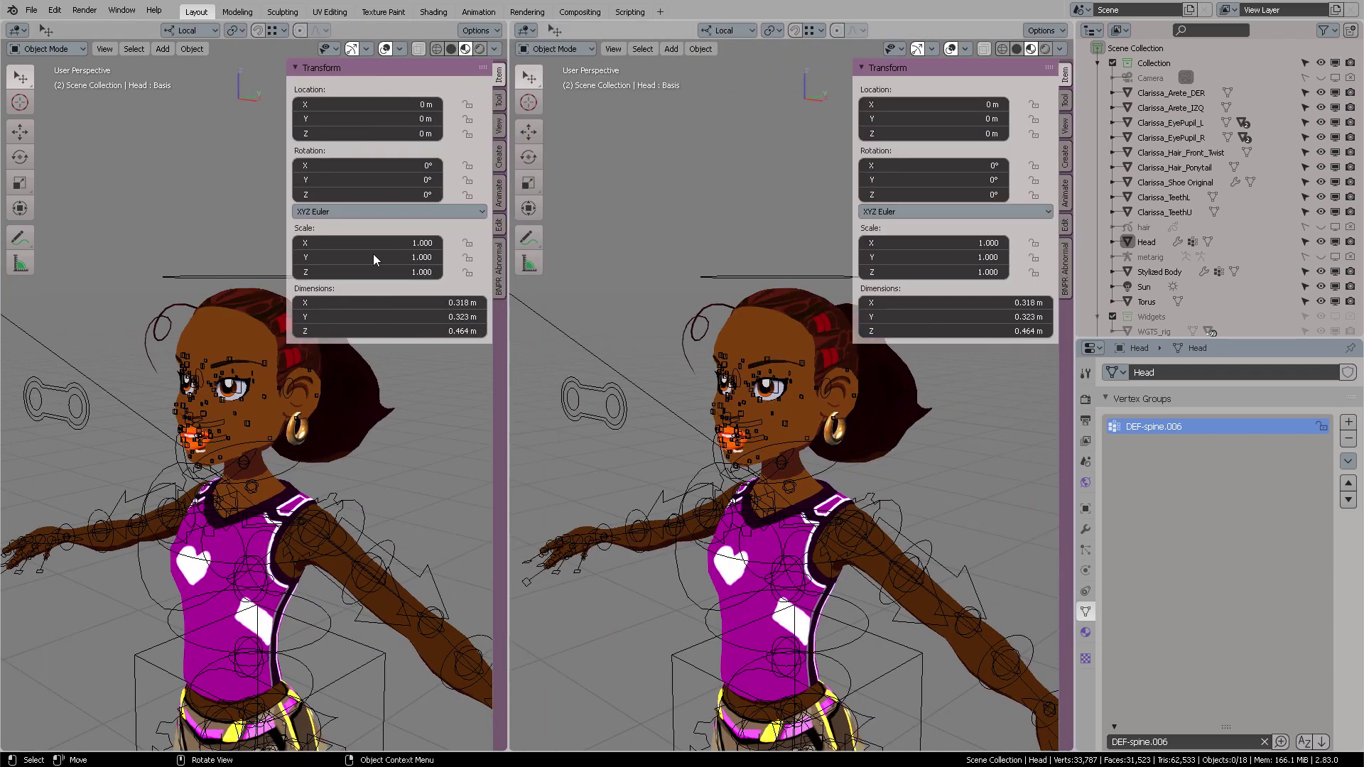
{"action": "left_click", "coordinate": [220, 351]}
{"action": "key", "text": "ctrl+Tab"}
{"action": "left_click", "coordinate": [328, 351]}
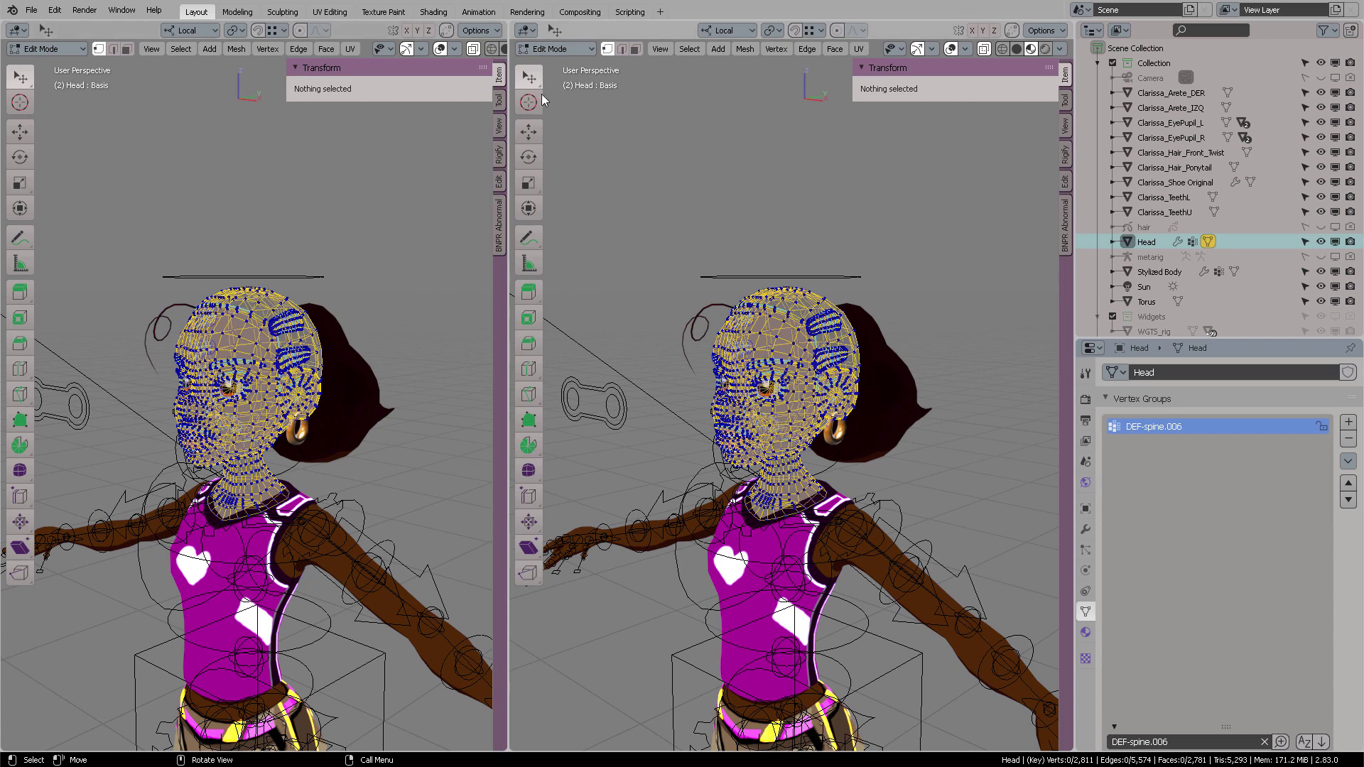
- Change the second 3D viewport into an Image Editor
{"action": "left_click", "coordinate": [559, 48]}
{"action": "left_click", "coordinate": [583, 36]}
{"action": "left_click", "coordinate": [535, 28]}
{"action": "left_click", "coordinate": [637, 66]}
{"action": "left_click", "coordinate": [556, 48]}
{"action": "left_click", "coordinate": [530, 30]}
{"action": "left_click", "coordinate": [736, 31]}
{"action": "left_click", "coordinate": [527, 30]}
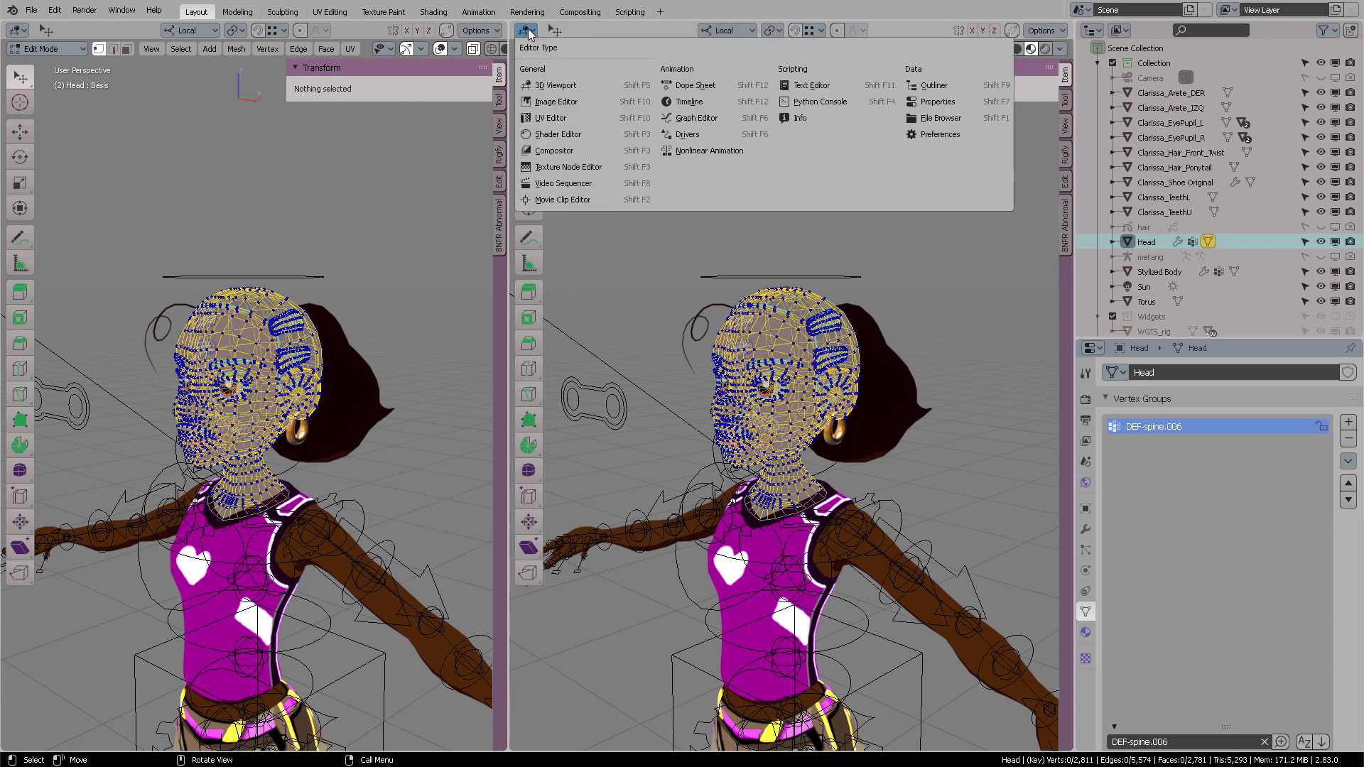
{"action": "left_click", "coordinate": [568, 103]}
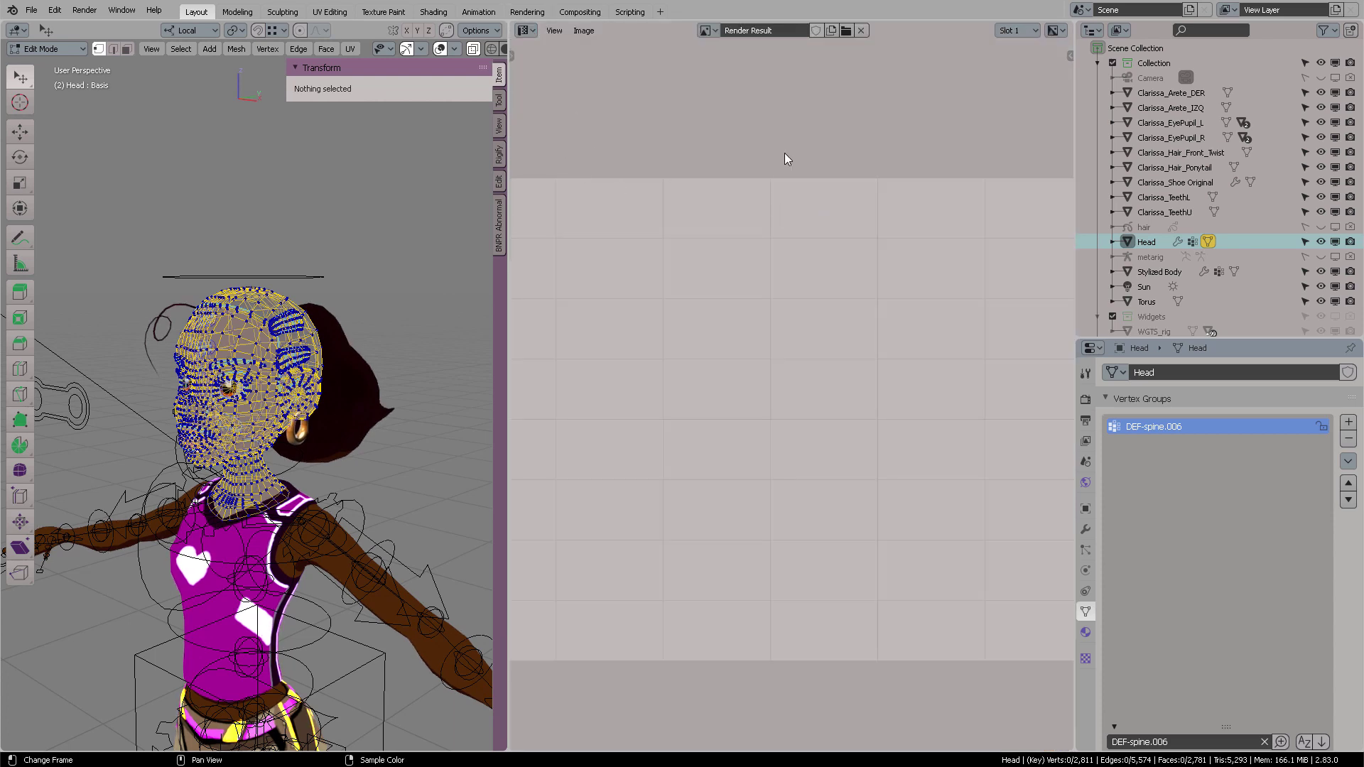
- Select all of the head mesh's vertices and display the Clarisse_Head image behind their UV layout
{"action": "key", "text": "a"}
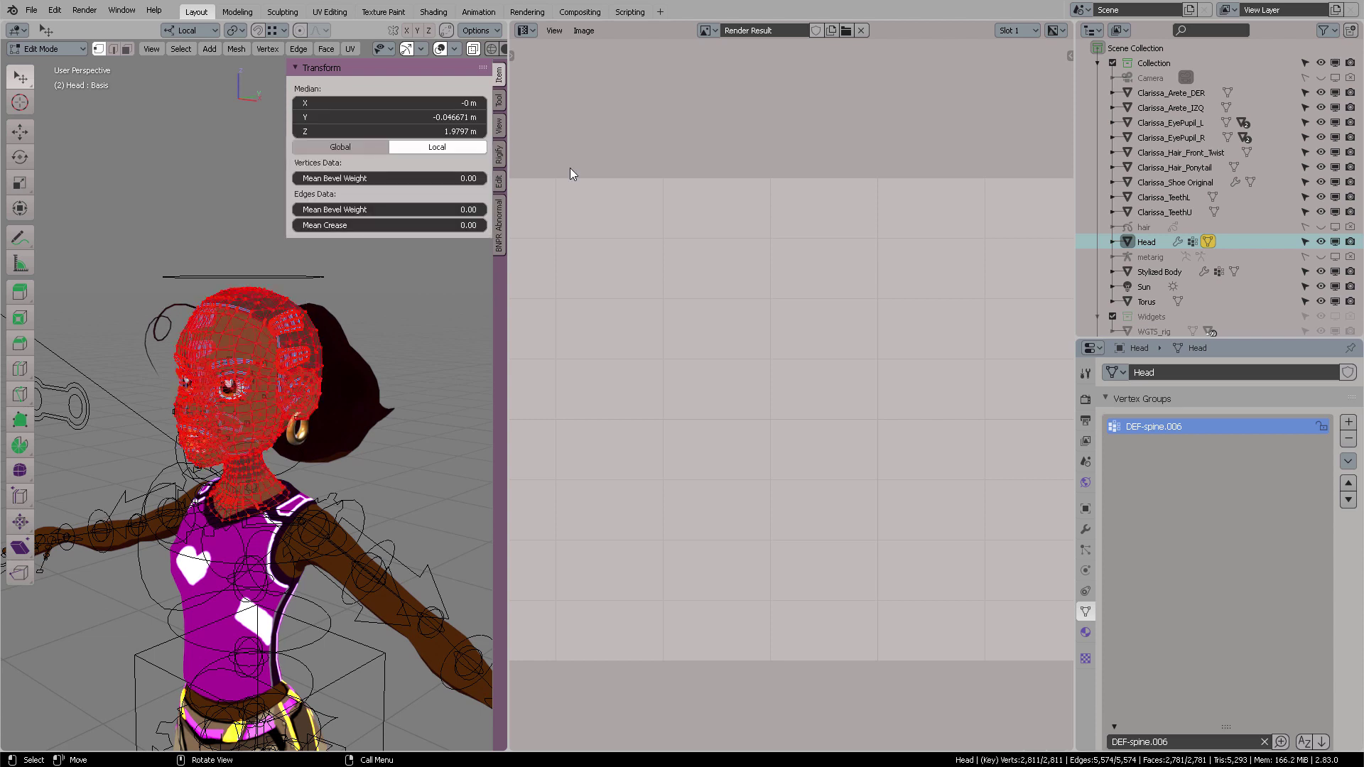
{"action": "left_click", "coordinate": [712, 31]}
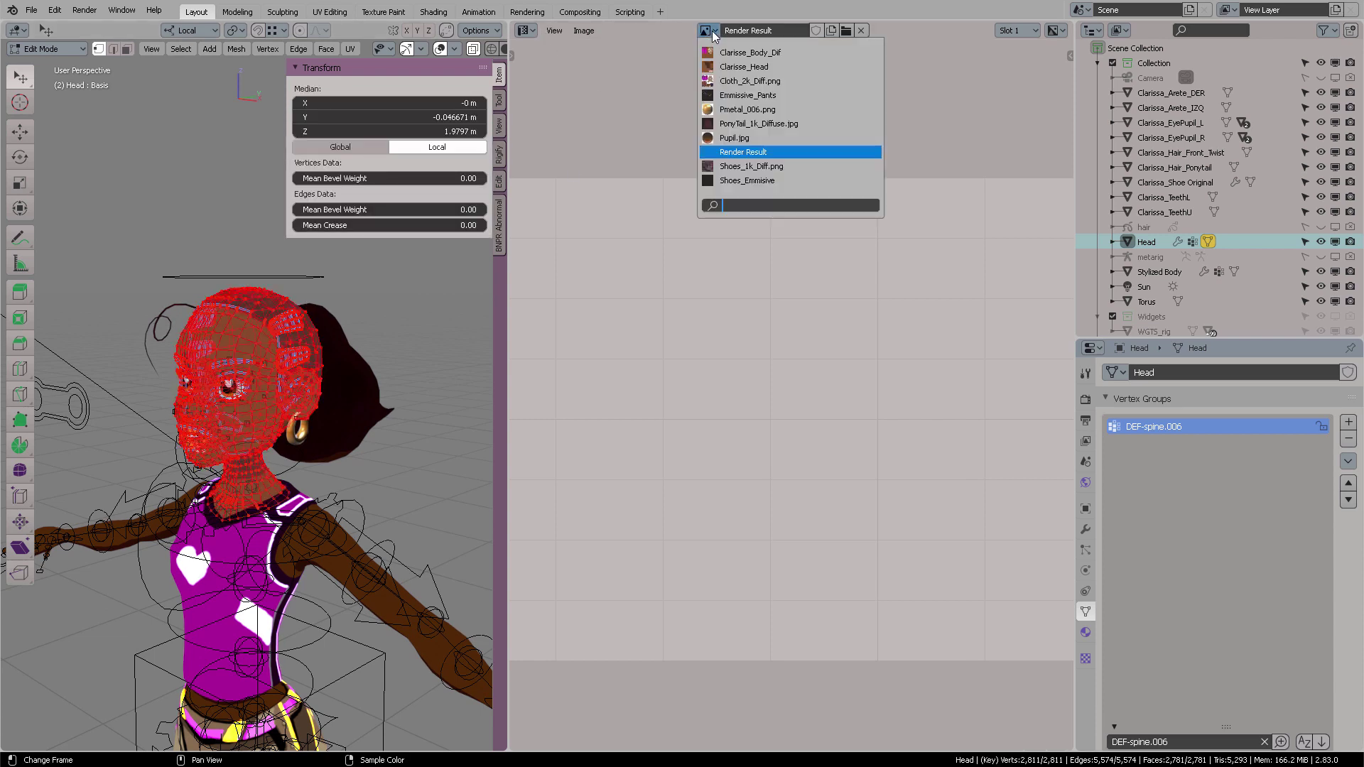
{"action": "left_click", "coordinate": [765, 66]}
{"action": "scroll", "coordinate": [792, 313], "scroll_direction": "down", "scroll_amount": 8}
{"action": "scroll", "coordinate": [790, 299], "scroll_direction": "up", "scroll_amount": 4}
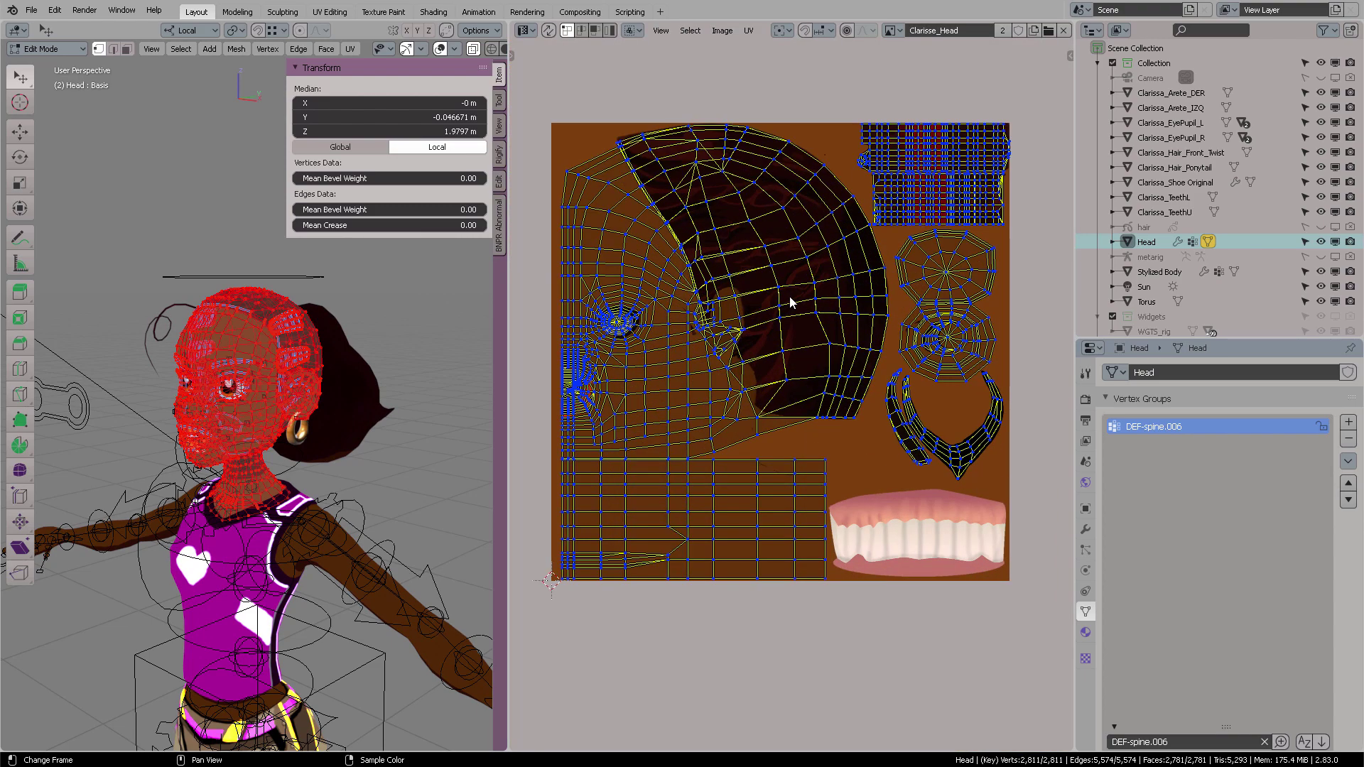
{"action": "middle_click_drag", "start_coordinate": [803, 305], "coordinate": [823, 345]}
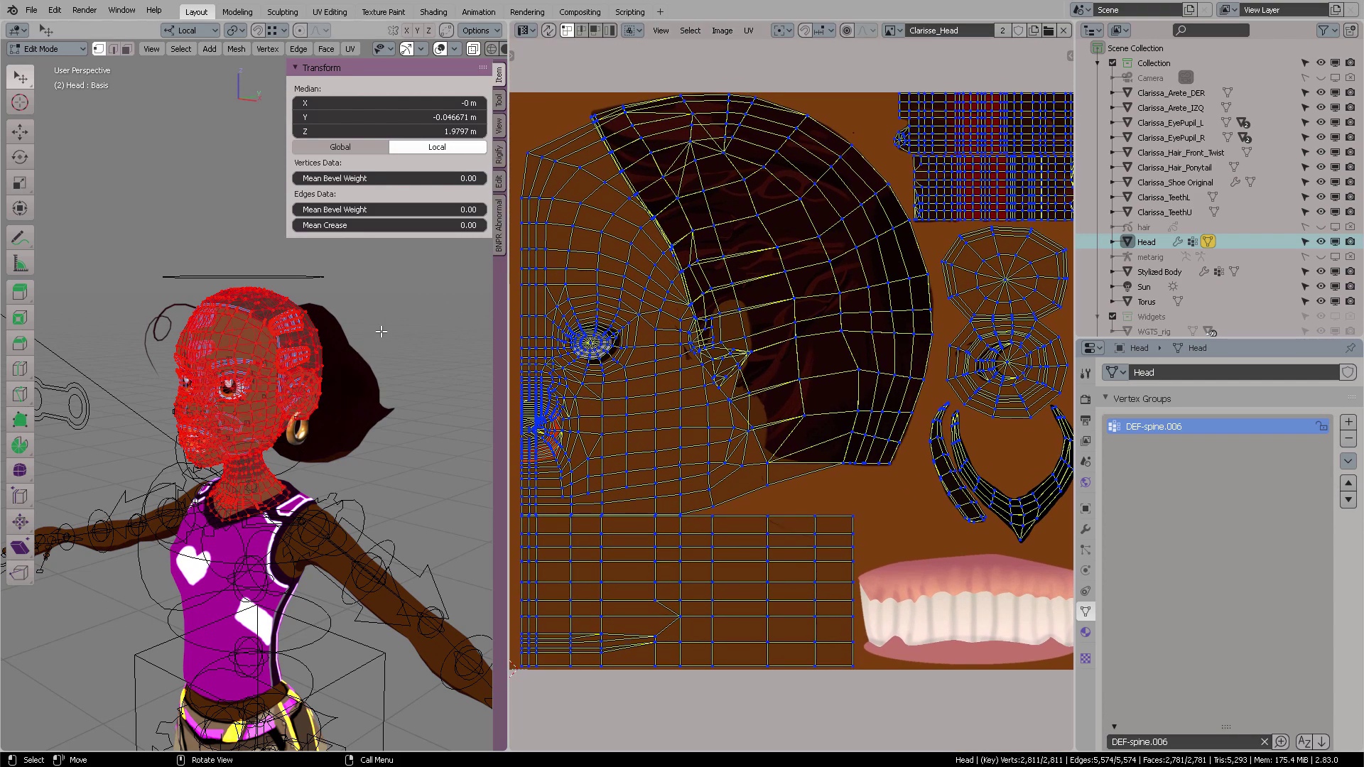
- Compare the Clarisse_Head texture without and with the UV layout by clearing and restoring the full vertex selection
{"action": "key", "text": "alt+a"}
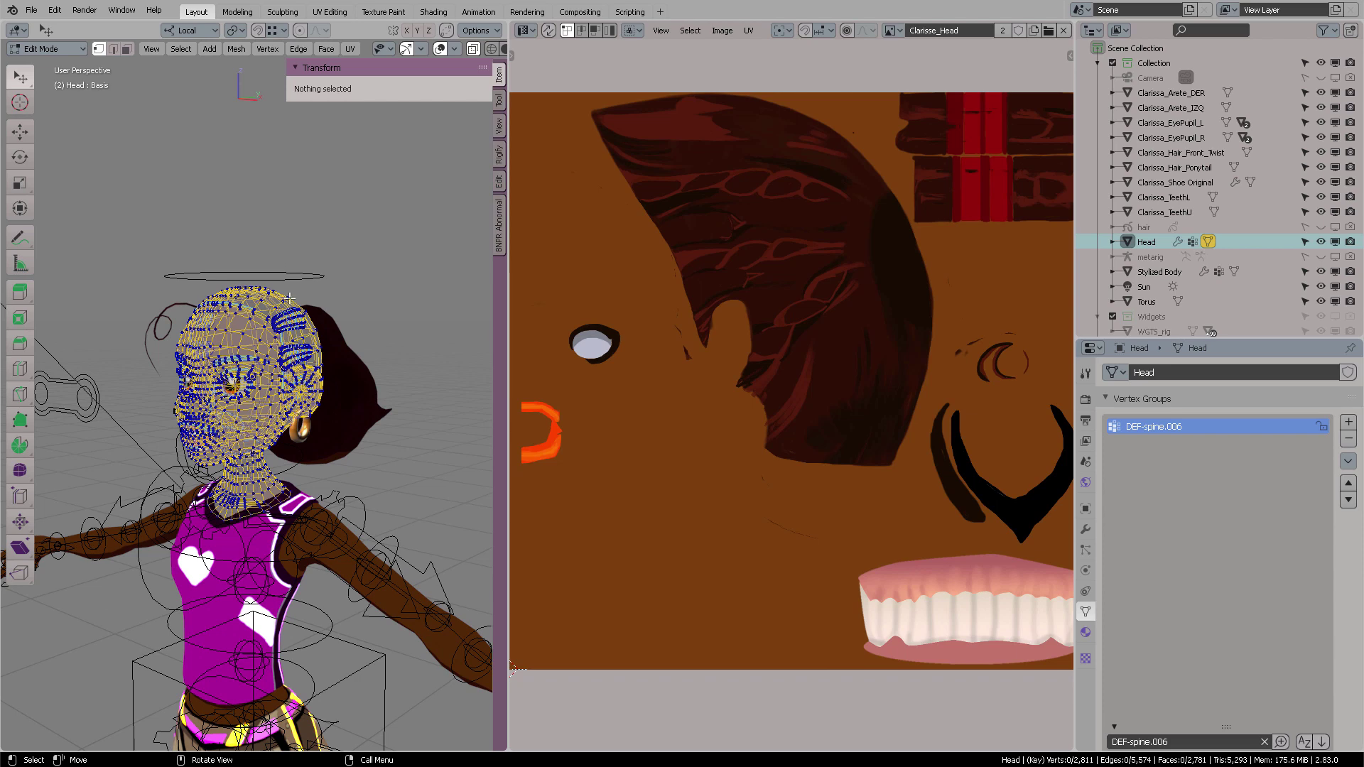
{"action": "key", "text": "a"}
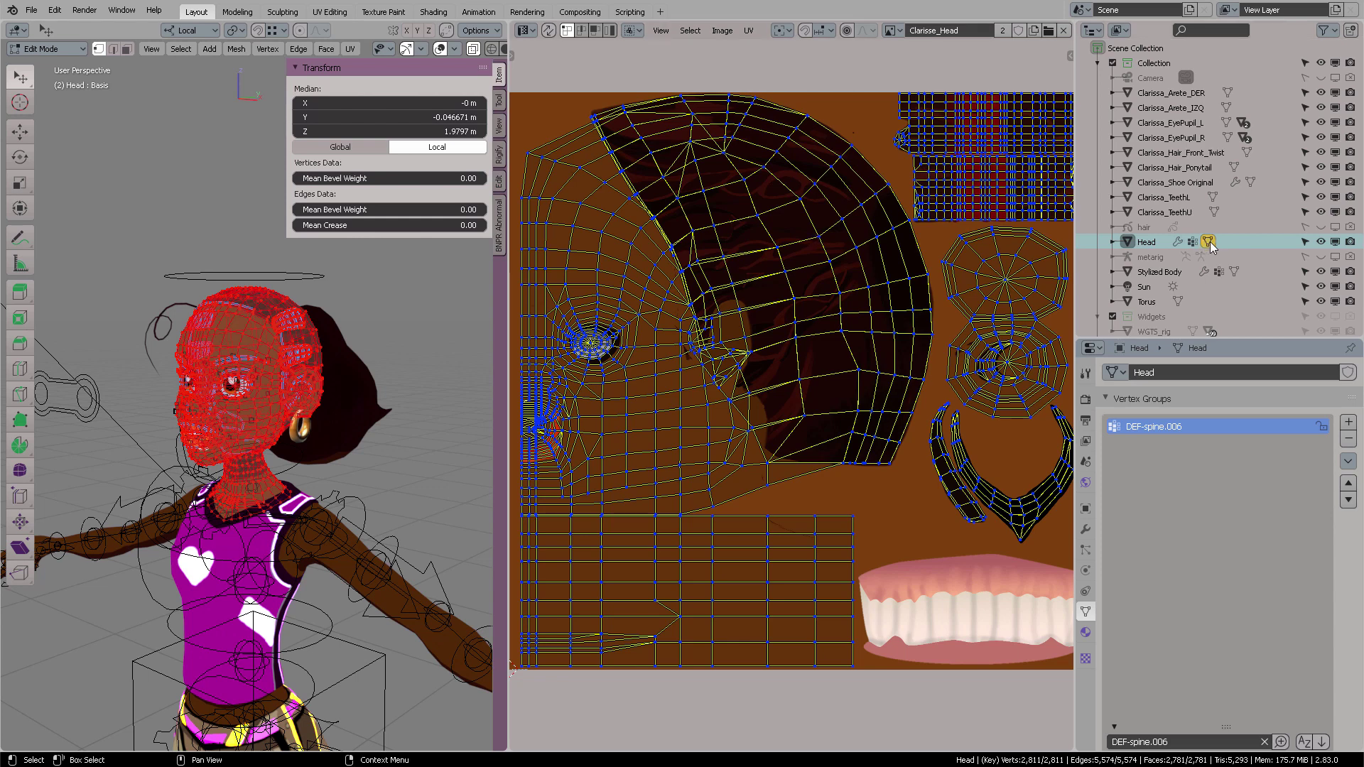
{"action": "scroll", "coordinate": [926, 304], "scroll_direction": "down", "scroll_amount": 1}
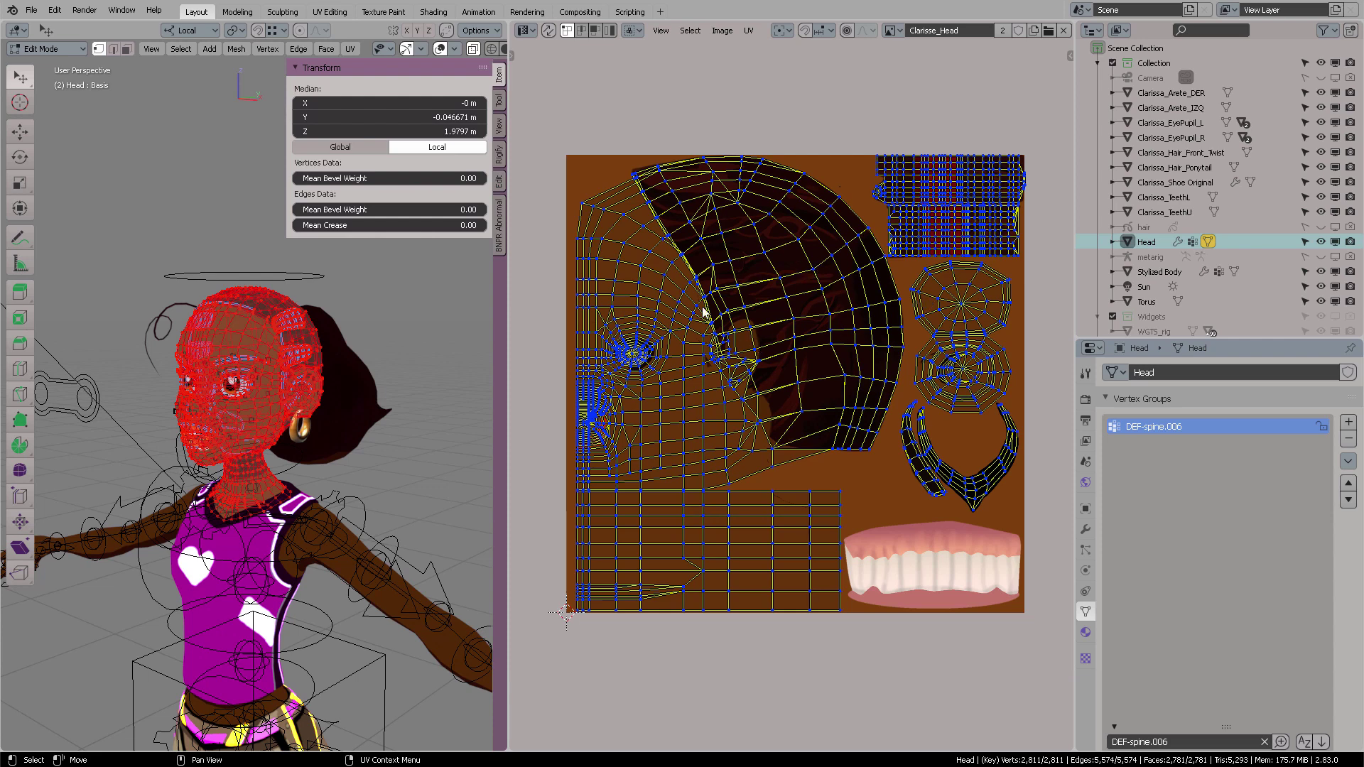
- Hide the 3D viewport's sidebar and widen the Image Editor at the viewport's expense, framing the head up close
{"action": "key", "text": "n"}
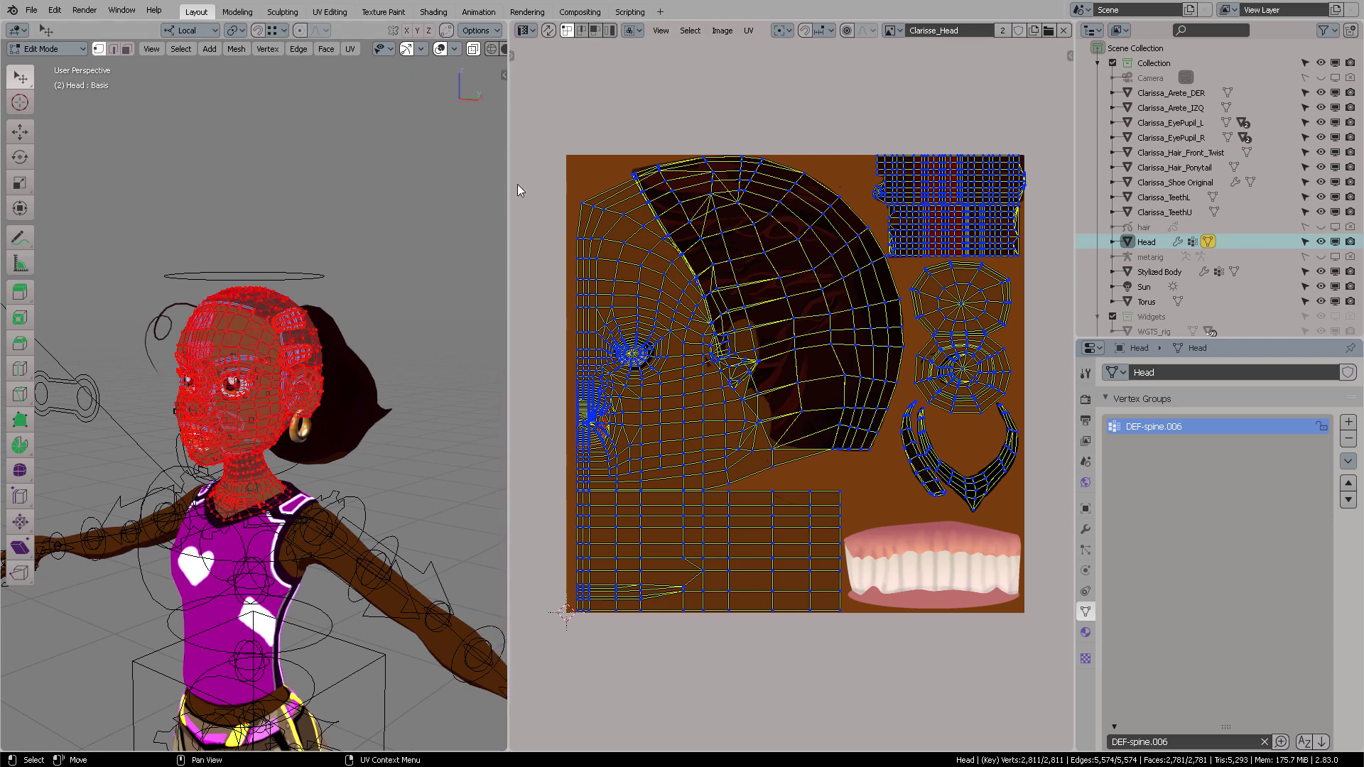
{"action": "left_click_drag", "start_coordinate": [509, 190], "coordinate": [437, 191]}
{"action": "mouse_move", "coordinate": [388, 300]}
{"action": "middle_mouse_down", "text": "shift"}
{"action": "mouse_move", "coordinate": [390, 268]}
{"action": "mouse_move", "coordinate": [371, 289]}
{"action": "middle_mouse_up", "text": "shift"}
{"action": "scroll", "coordinate": [389, 270], "scroll_direction": "up", "scroll_amount": 1}
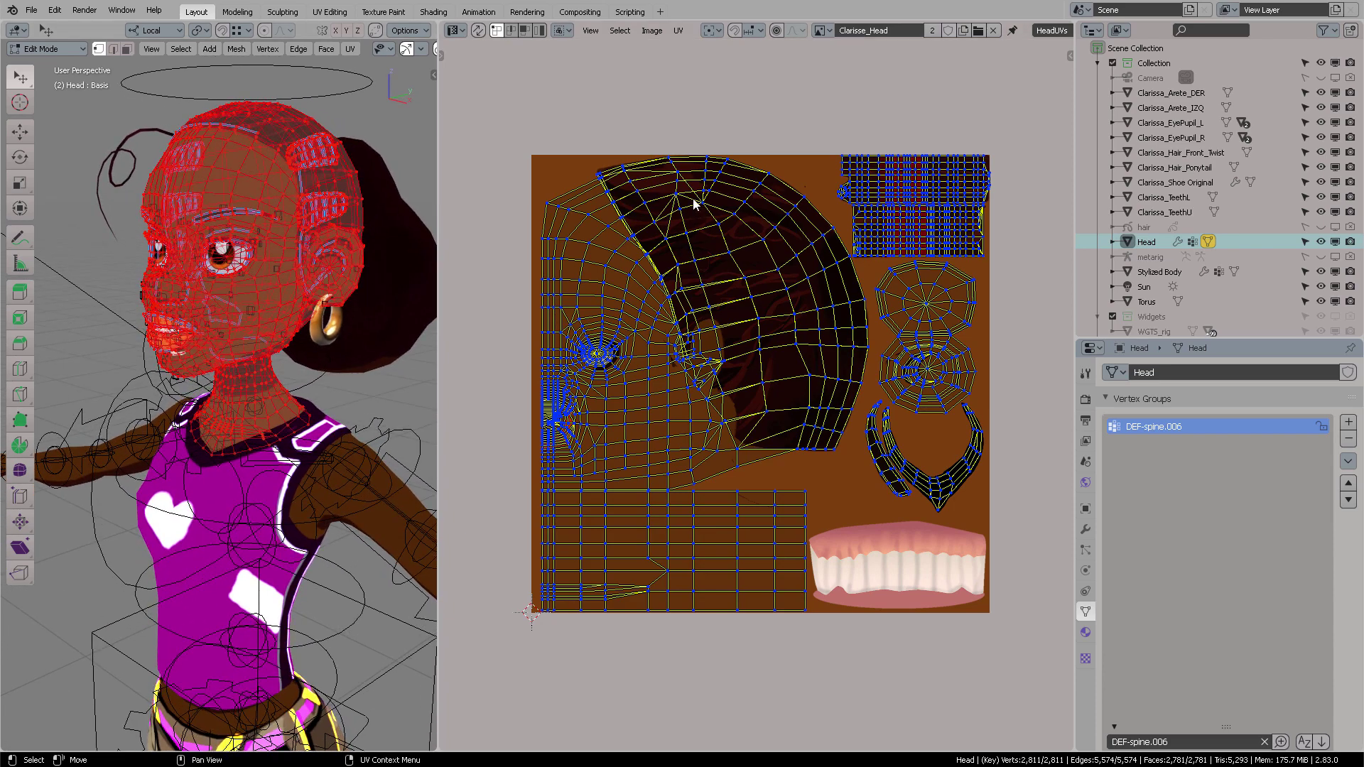
- Inspect the head's UV layout up close, leave Edit Mode, and deselect the head mesh
{"action": "scroll", "coordinate": [770, 272], "scroll_direction": "up", "scroll_amount": 1}
{"action": "middle_click_drag", "start_coordinate": [770, 272], "coordinate": [778, 263]}
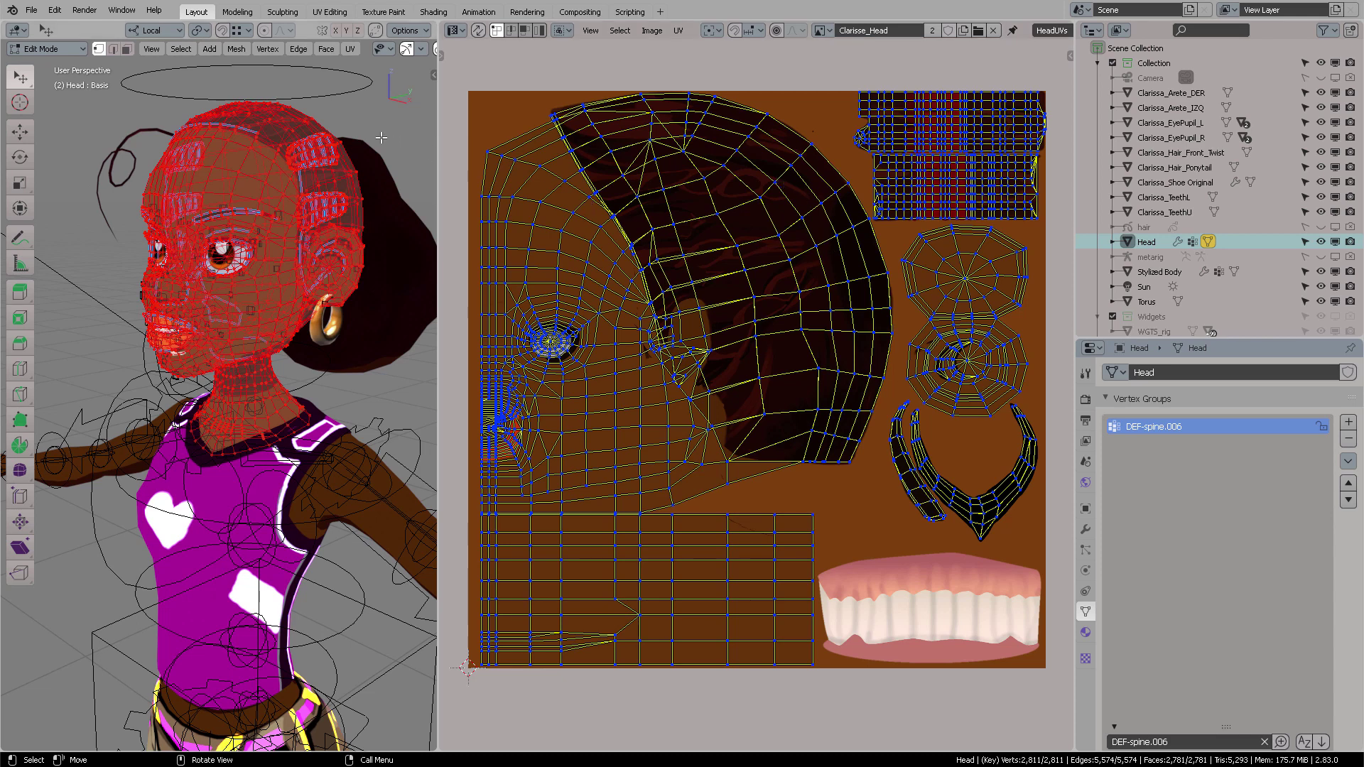
{"action": "key", "text": "Tab"}
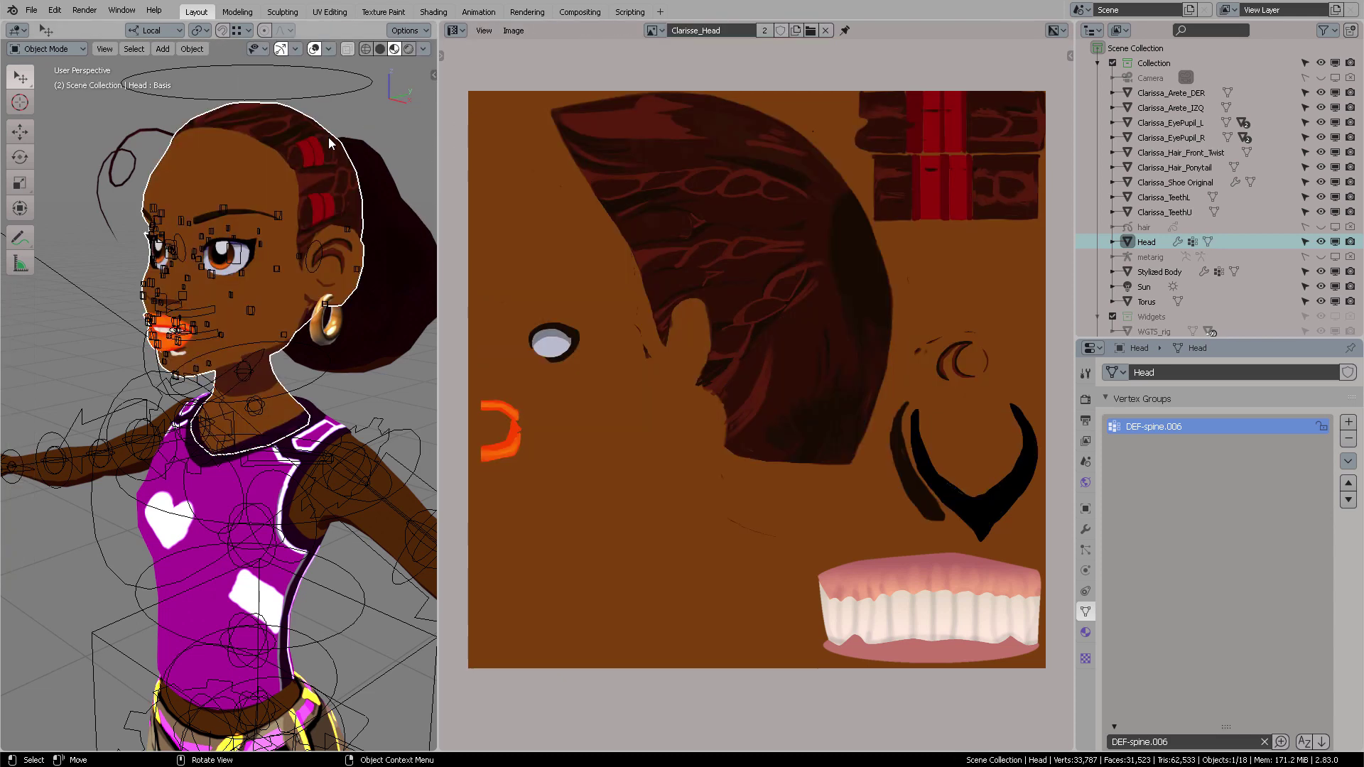
{"action": "scroll", "coordinate": [355, 302], "scroll_direction": "down", "scroll_amount": 6}
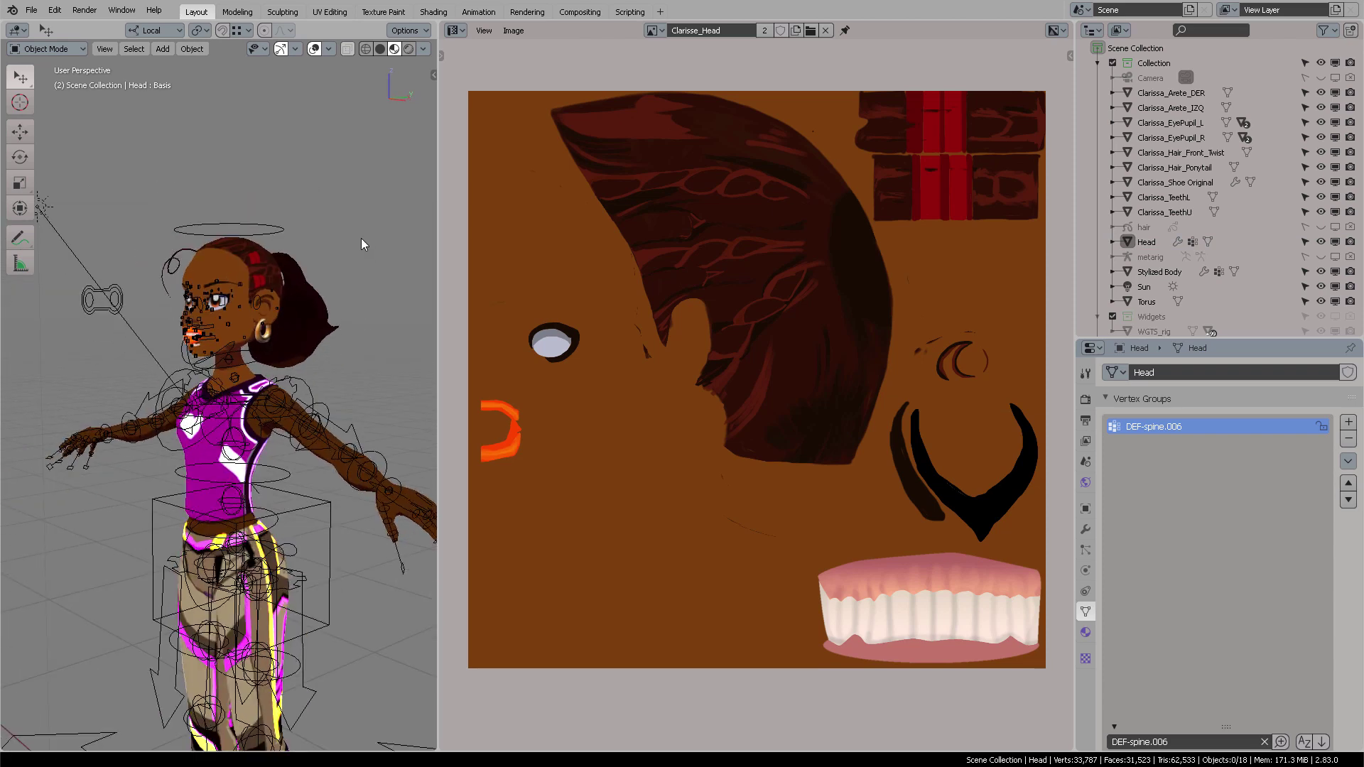